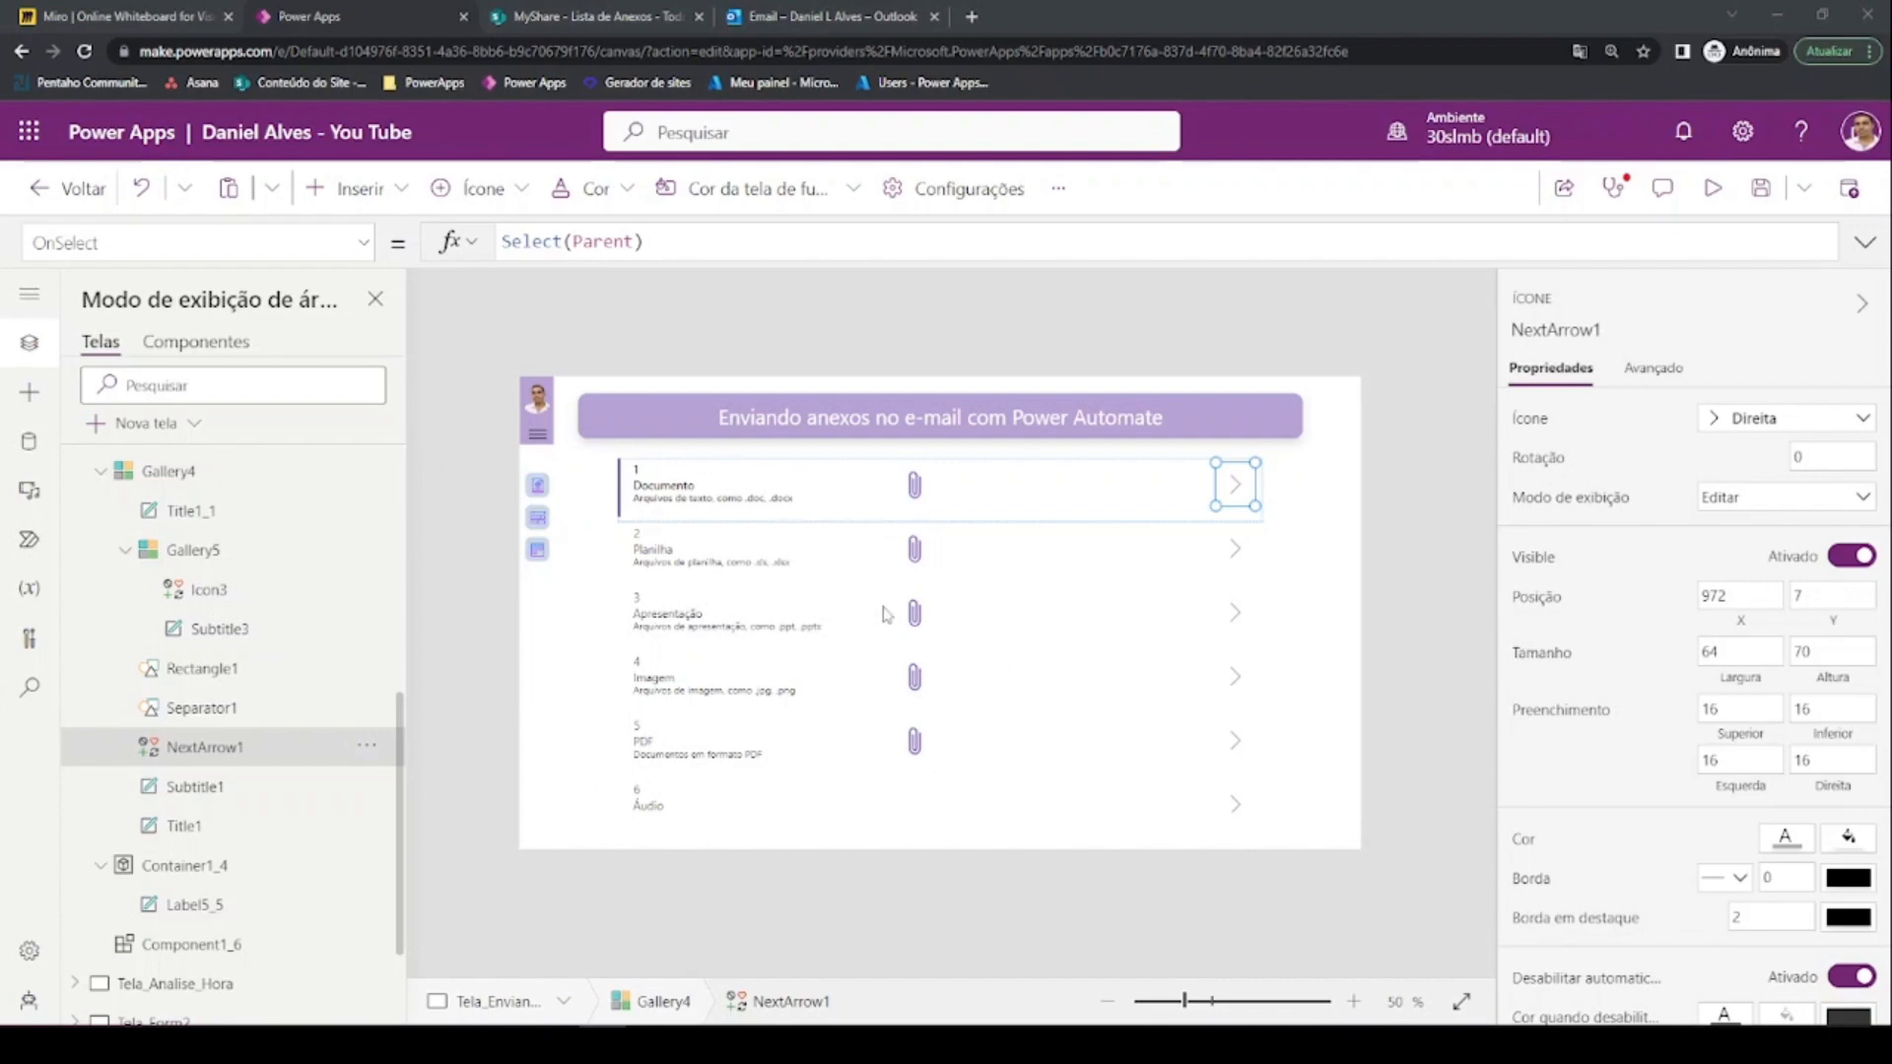
# Select Gallery4 to show its properties, with Items set to 'Lista de Anexos'
pyautogui.click(1094, 548)
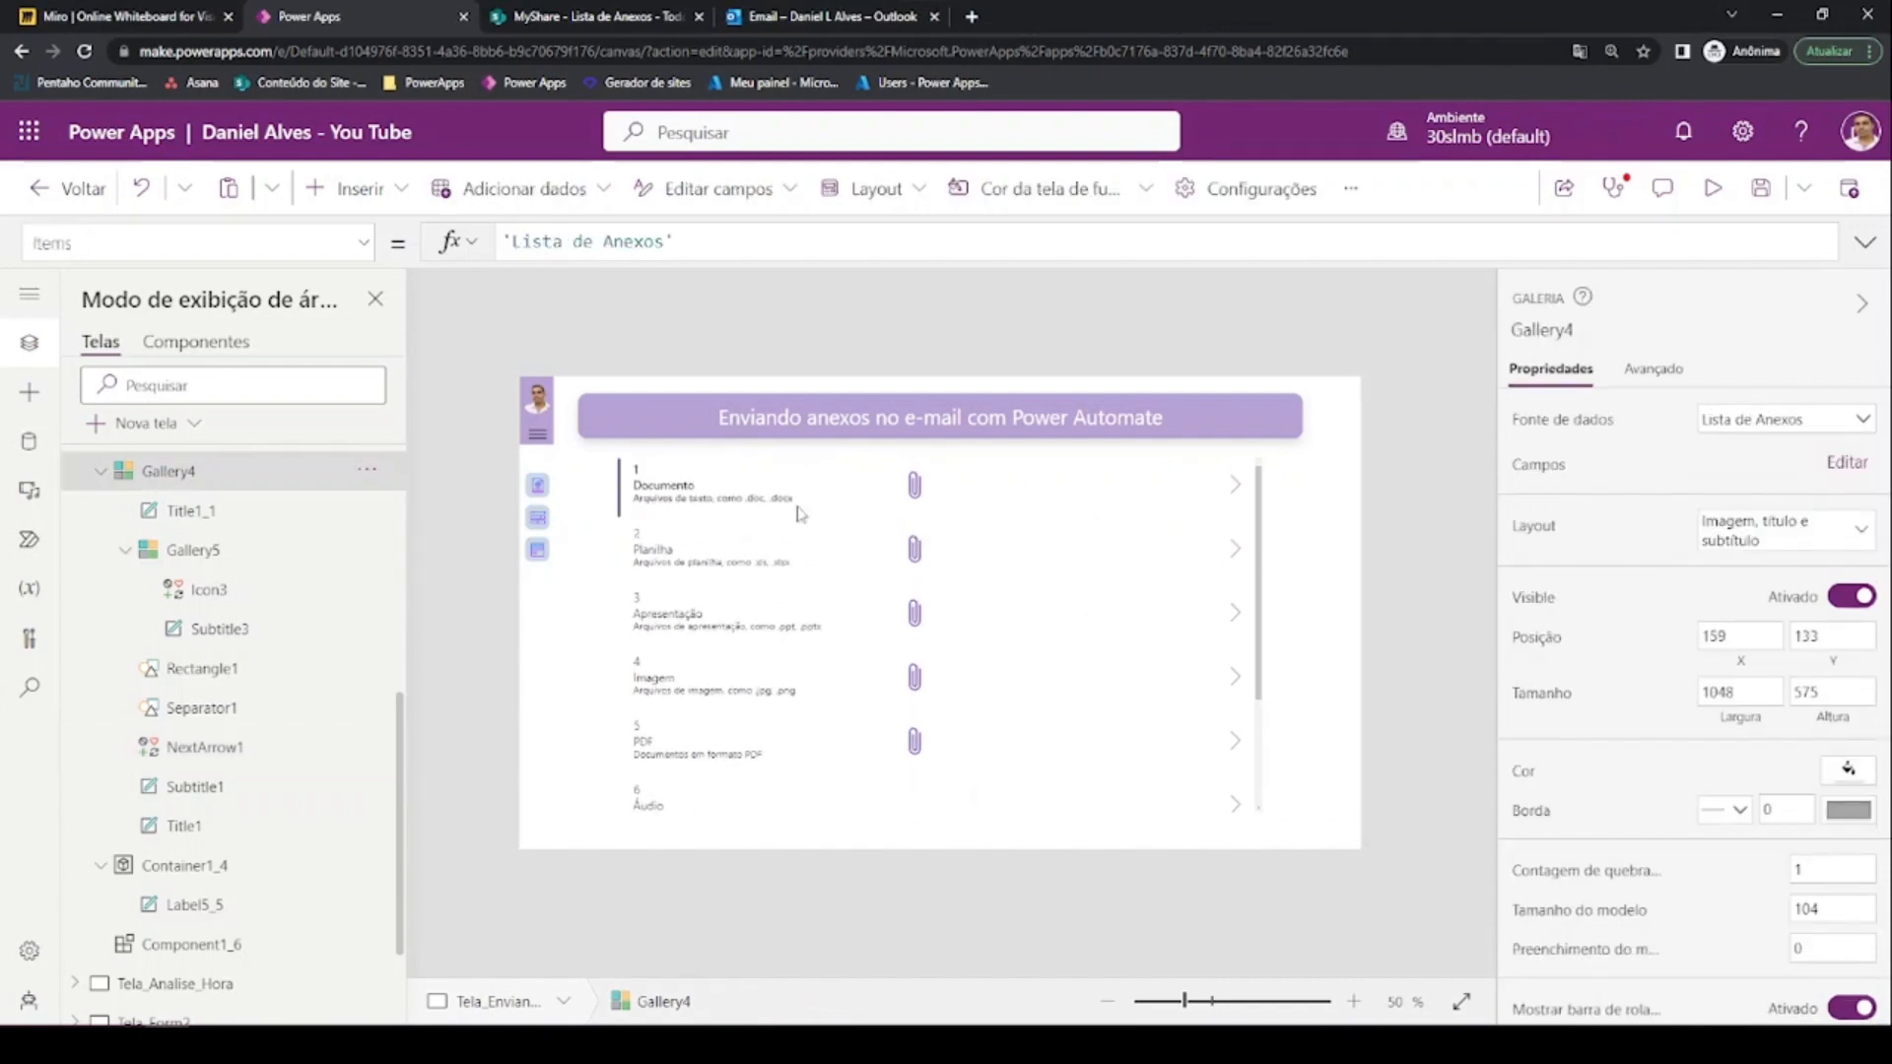
pyautogui.scroll(-1, 657, 510)
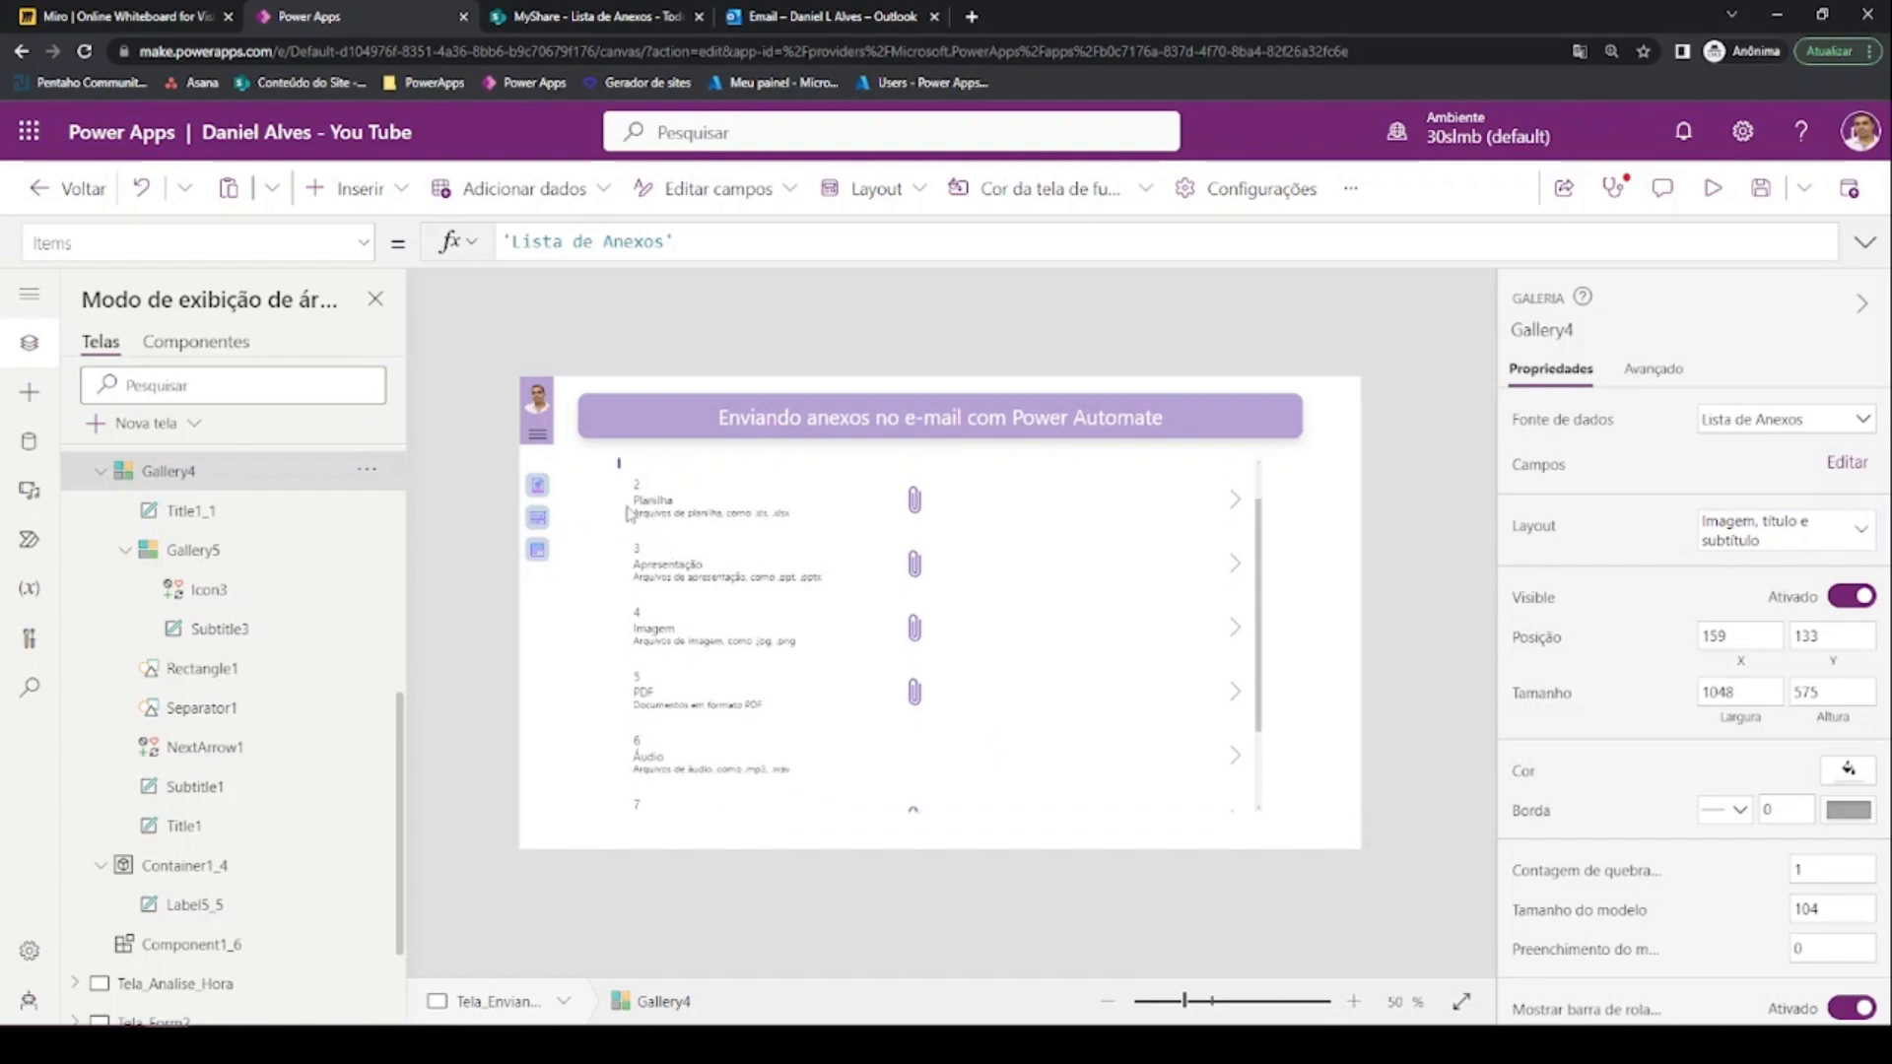
pyautogui.scroll(-1, 657, 513)
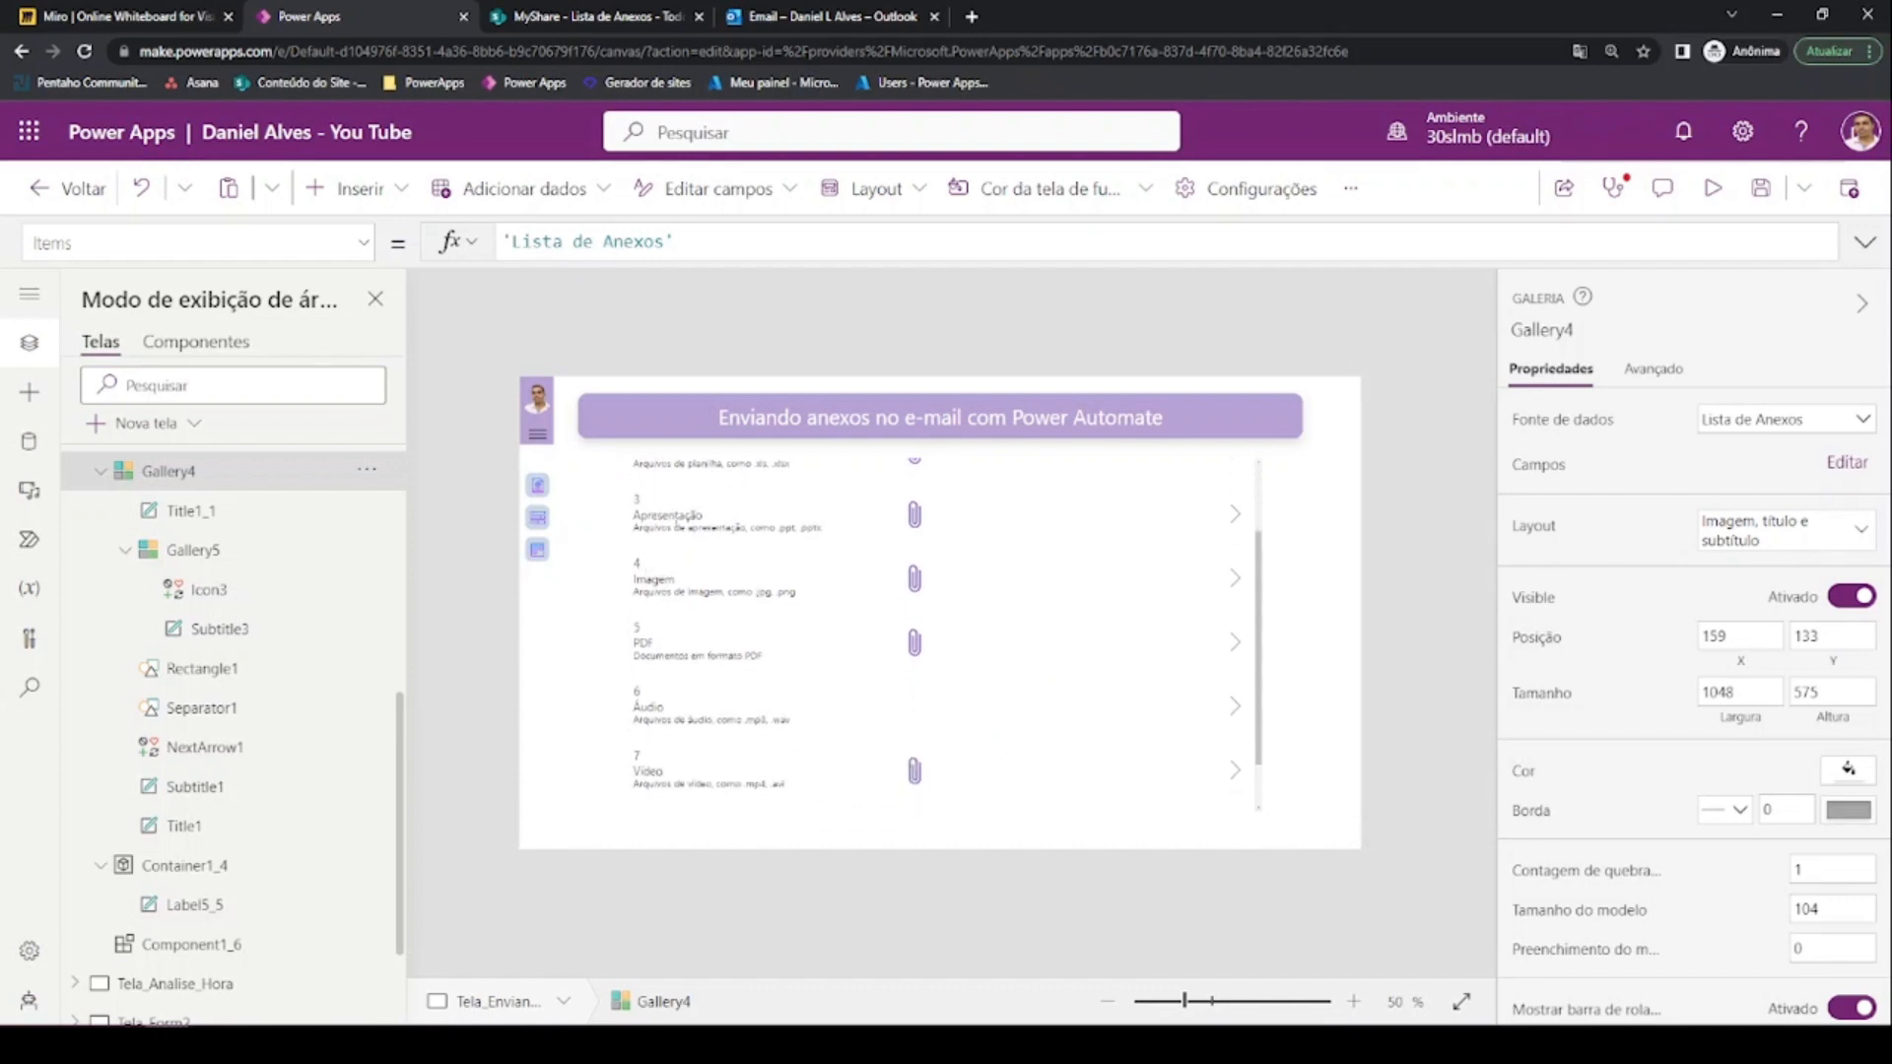
pyautogui.scroll(-1, 660, 613)
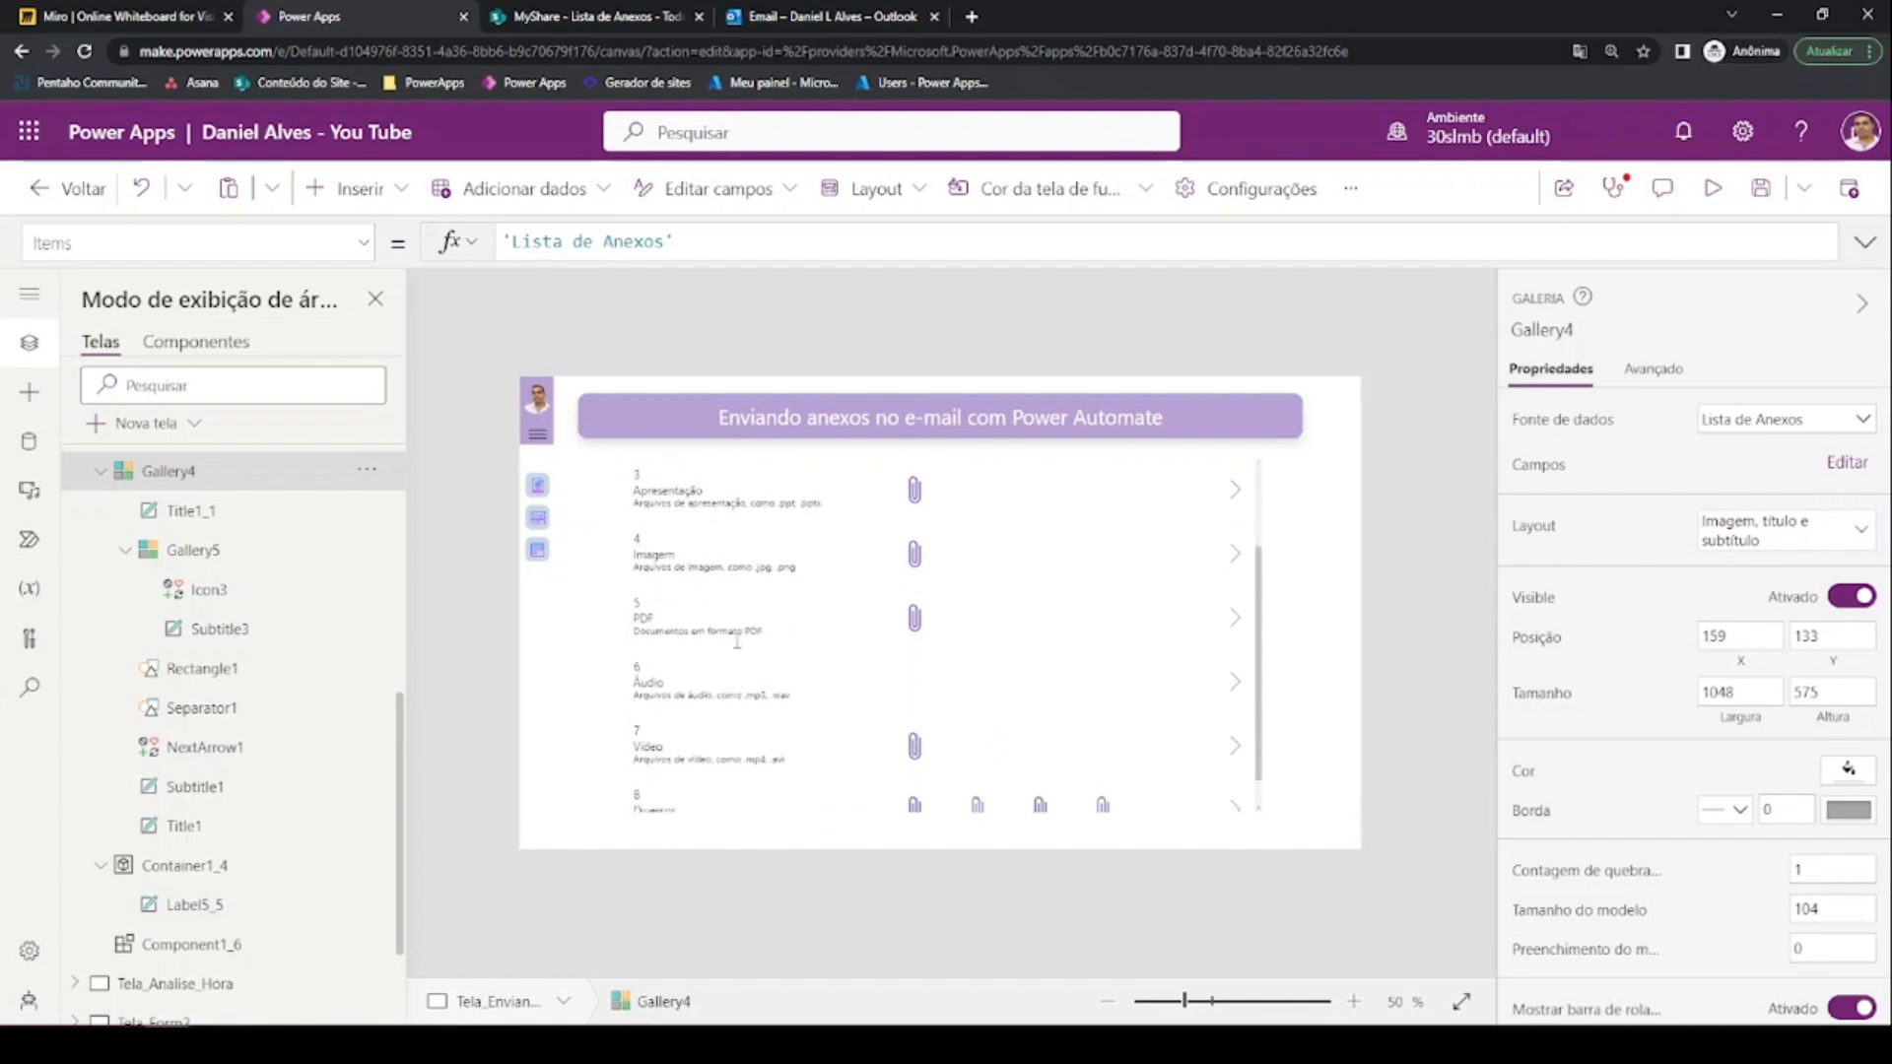
pyautogui.scroll(-1, 737, 641)
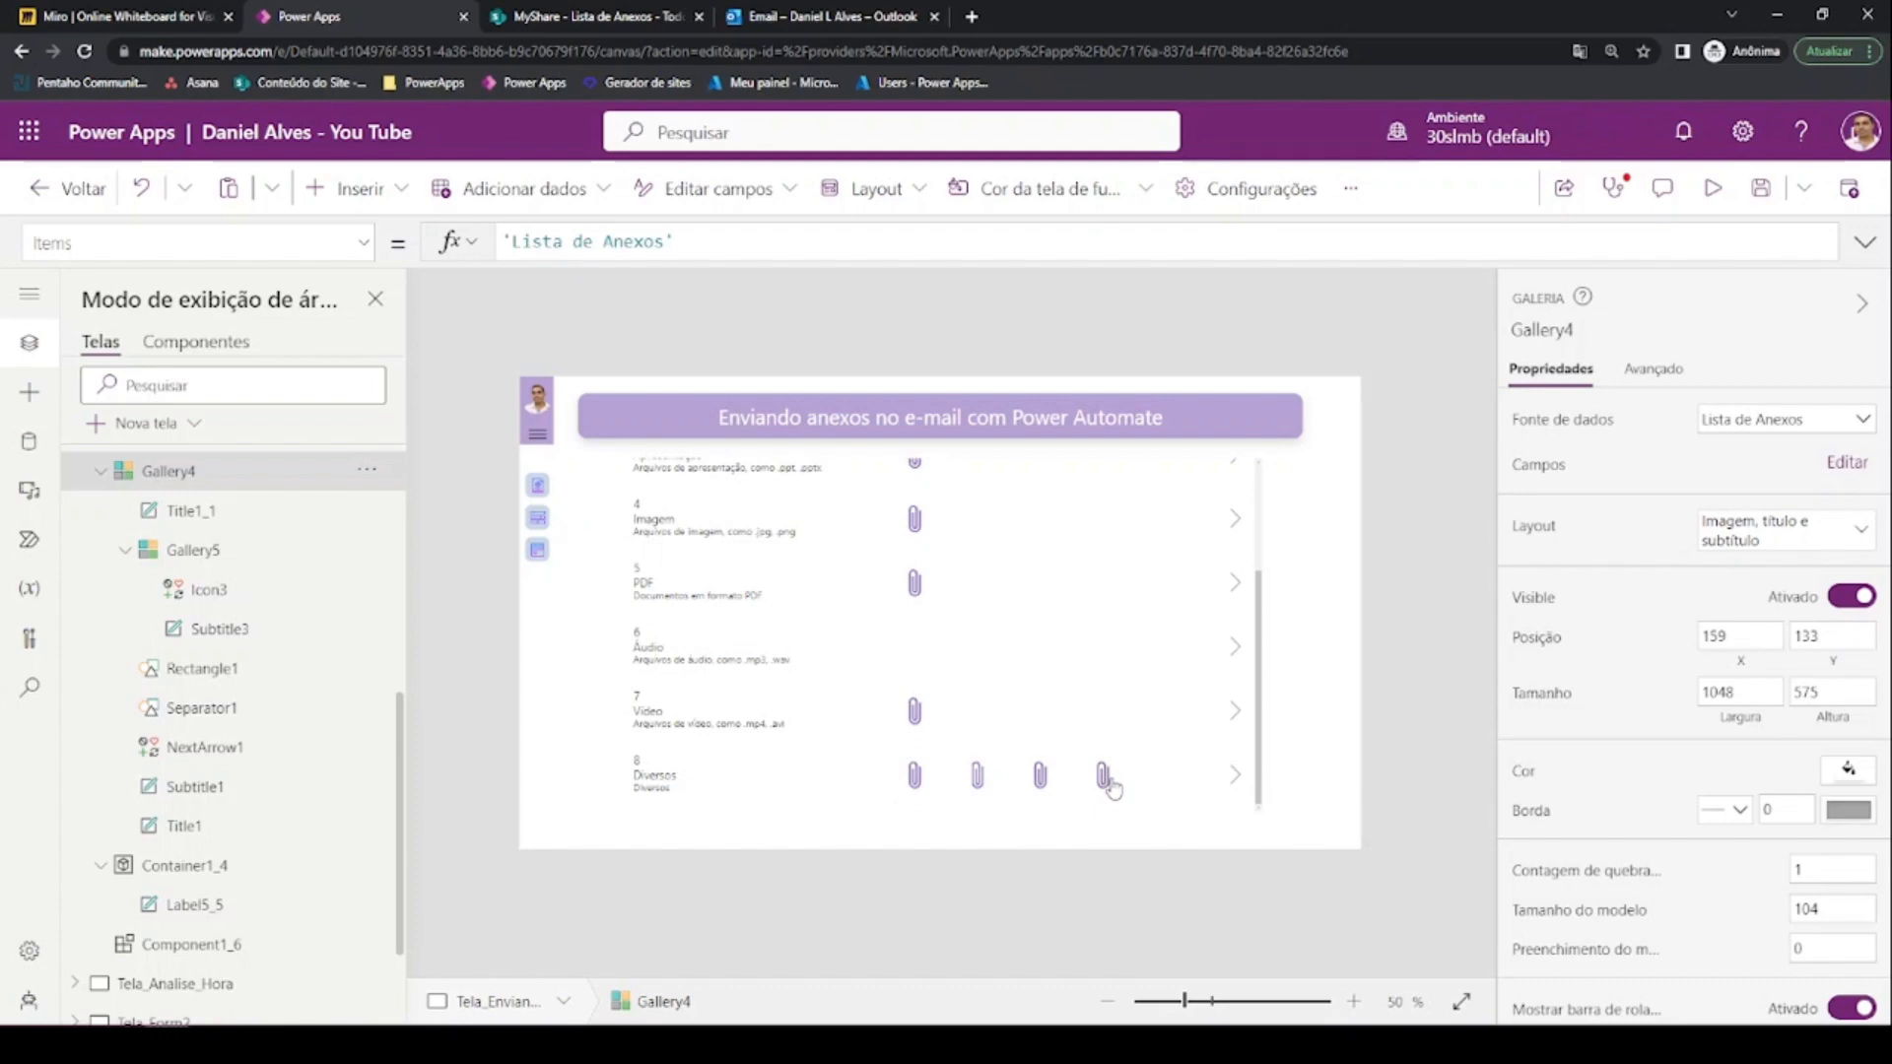
pyautogui.scroll(5, 1111, 786)
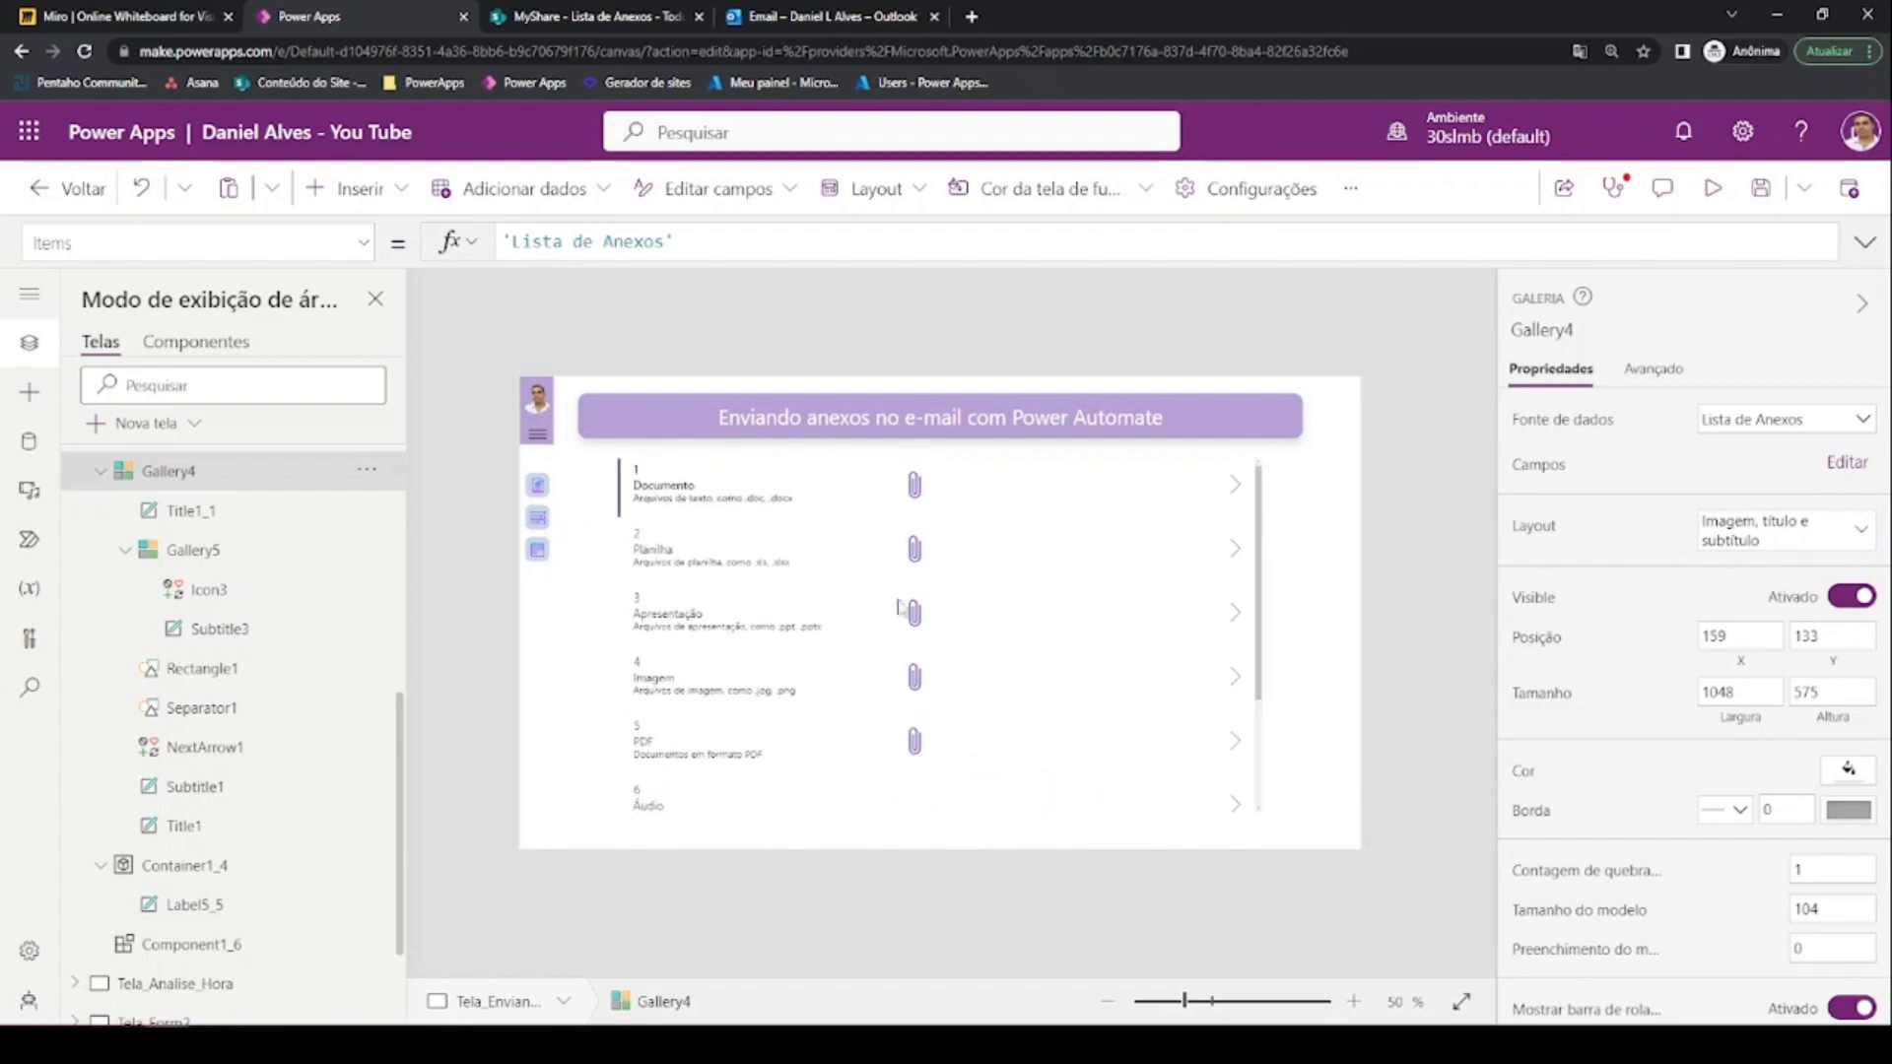
pyautogui.click(881, 587)
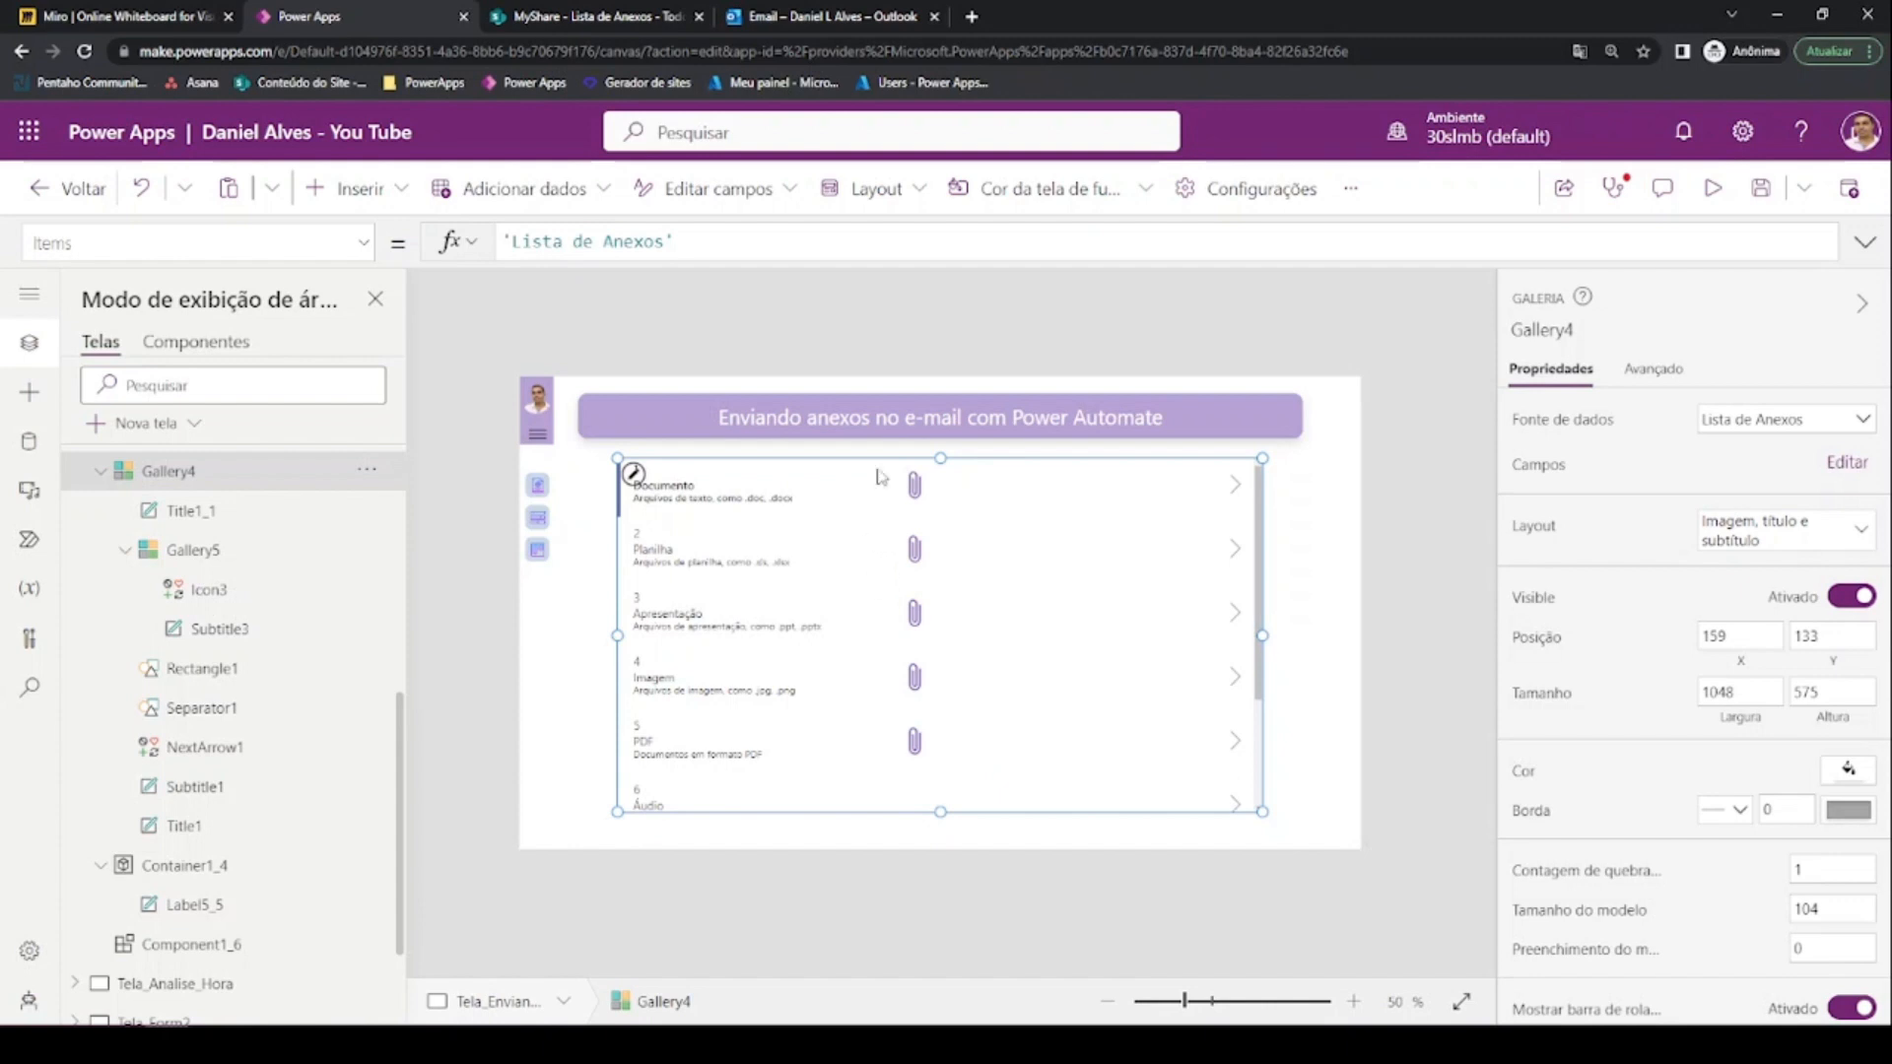
# Launch Power Automate from the Microsoft 365 app launcher and start a new instant cloud flow
pyautogui.click(30, 131)
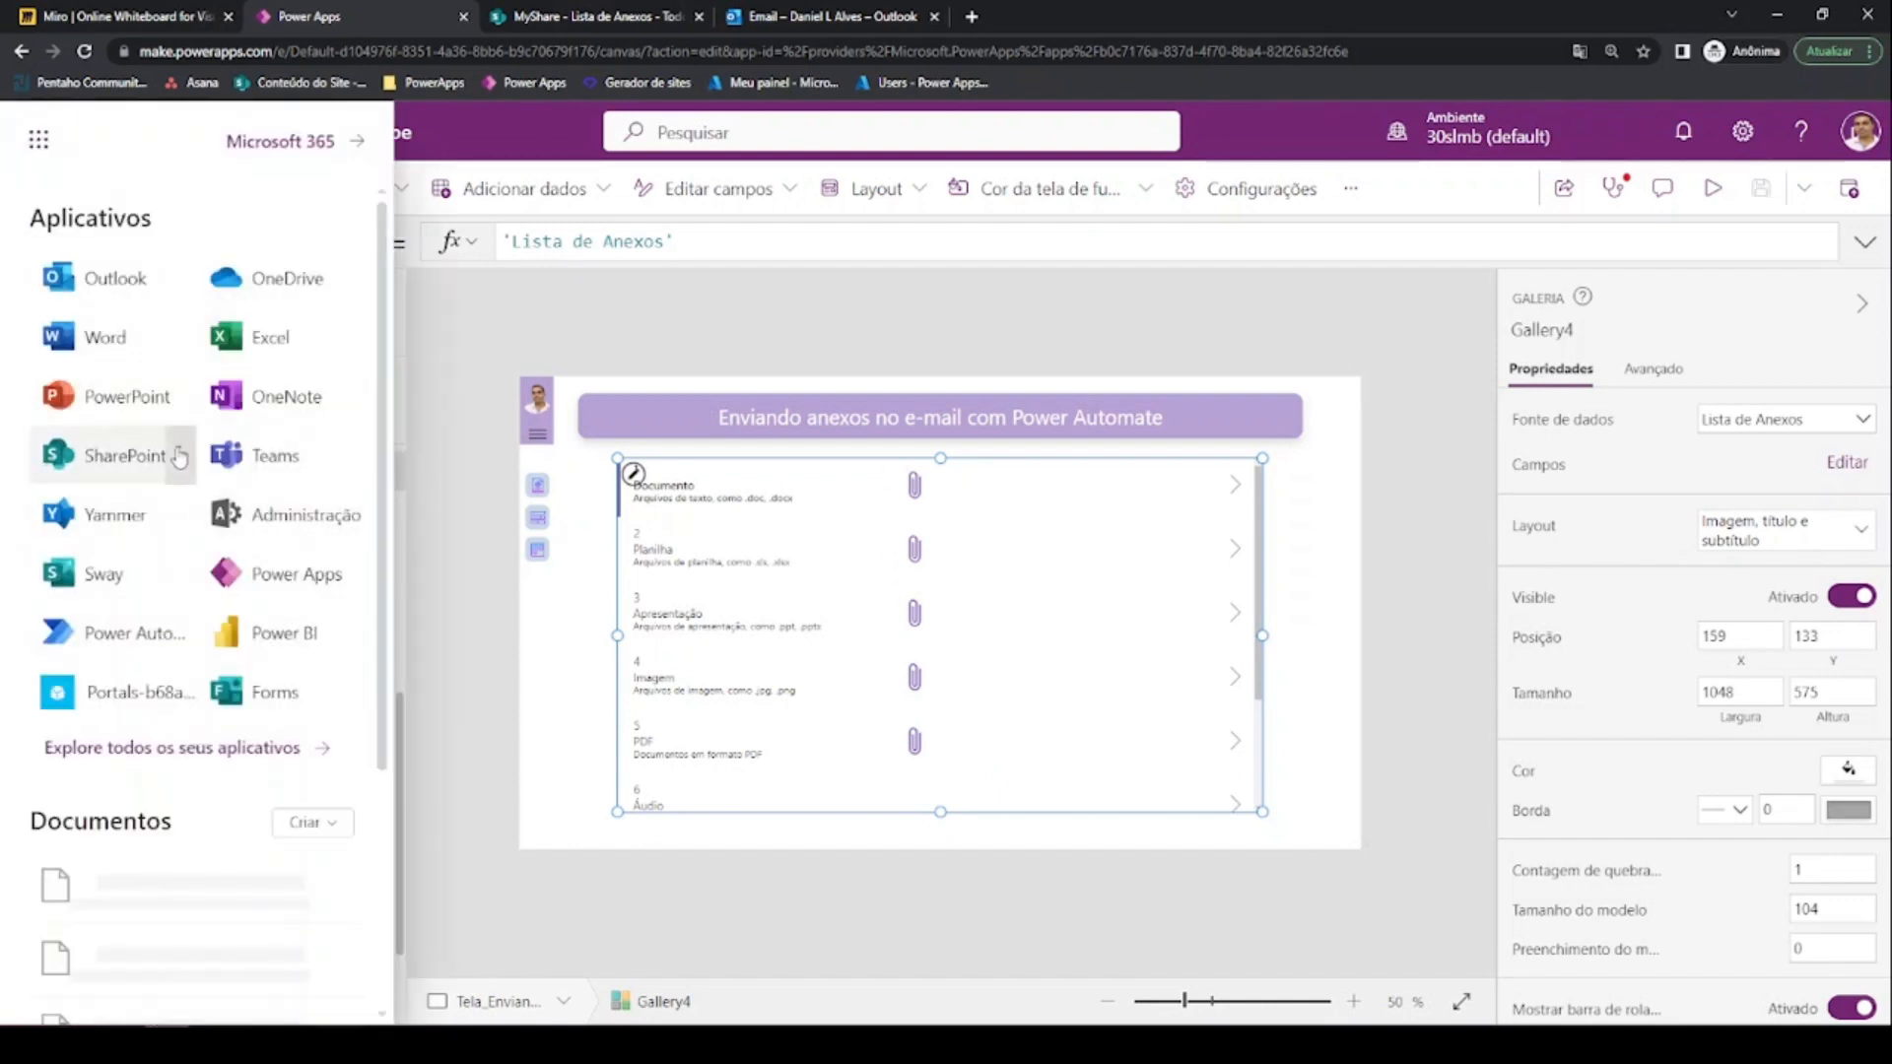
pyautogui.click(150, 649)
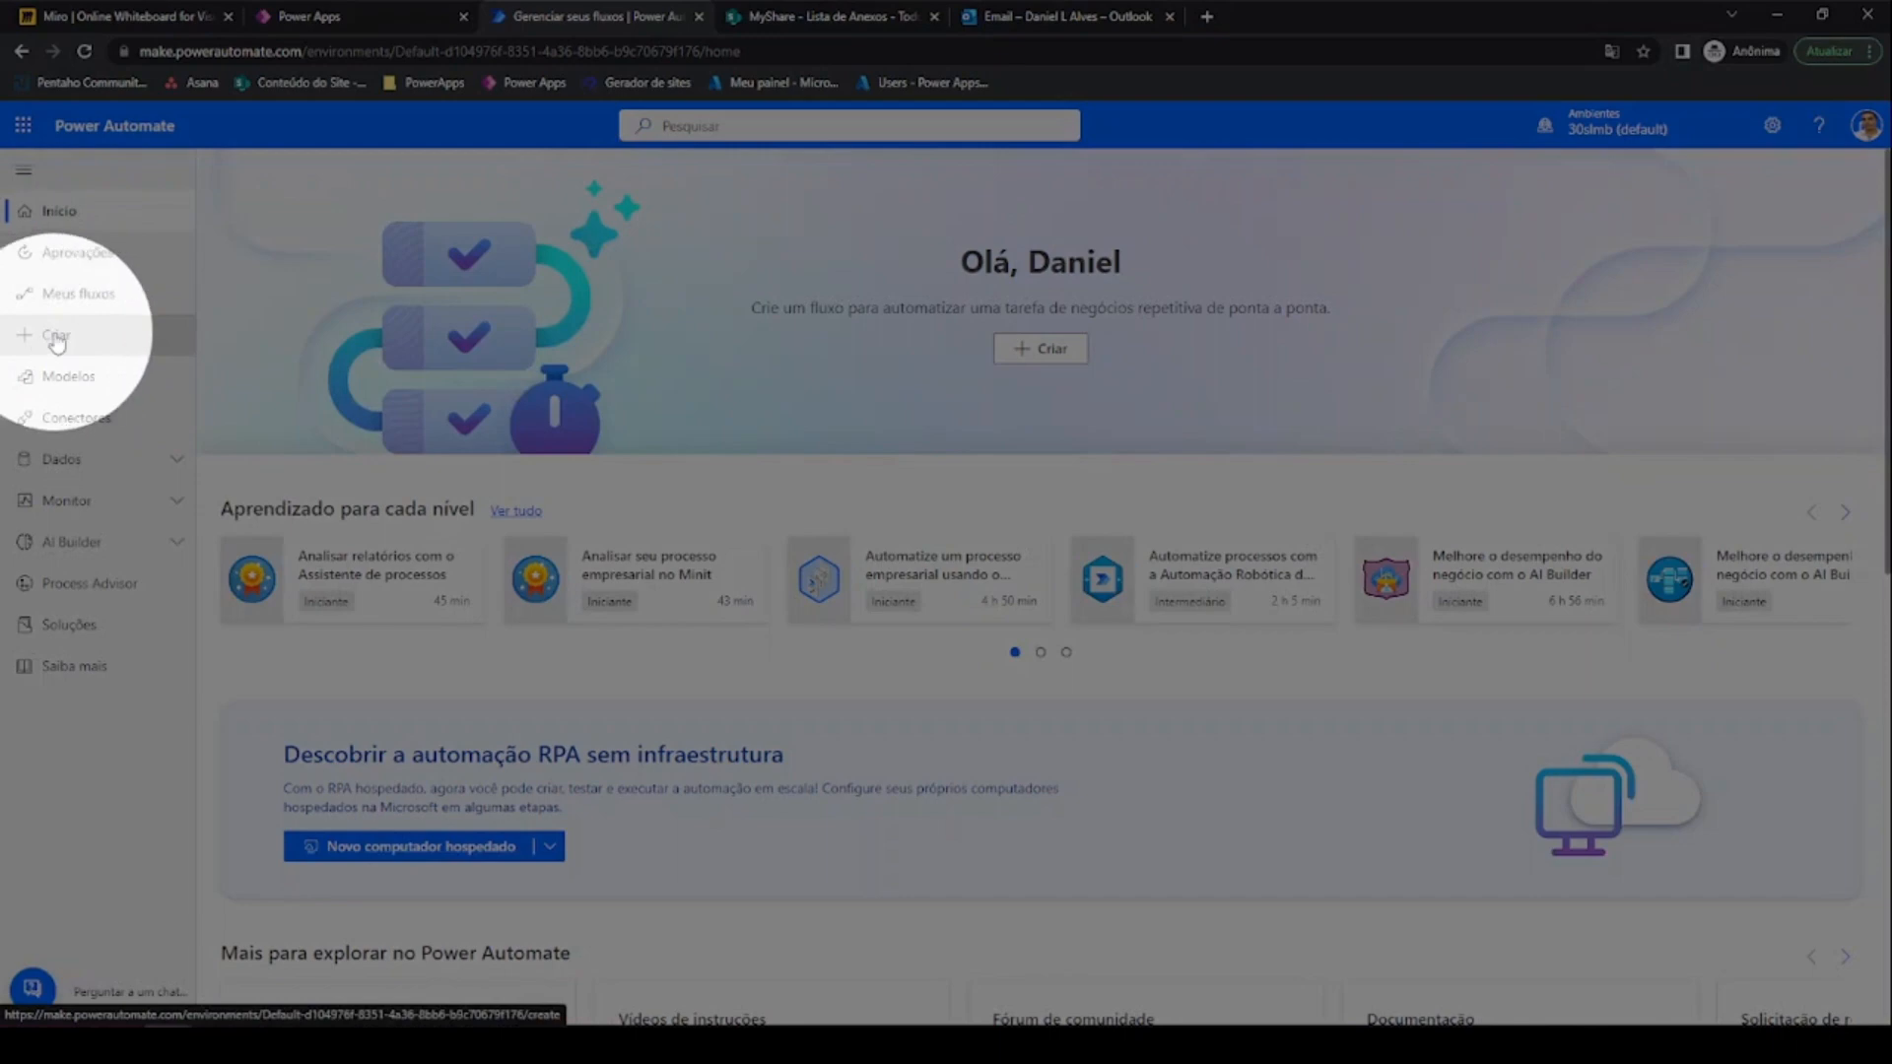
pyautogui.click(1037, 353)
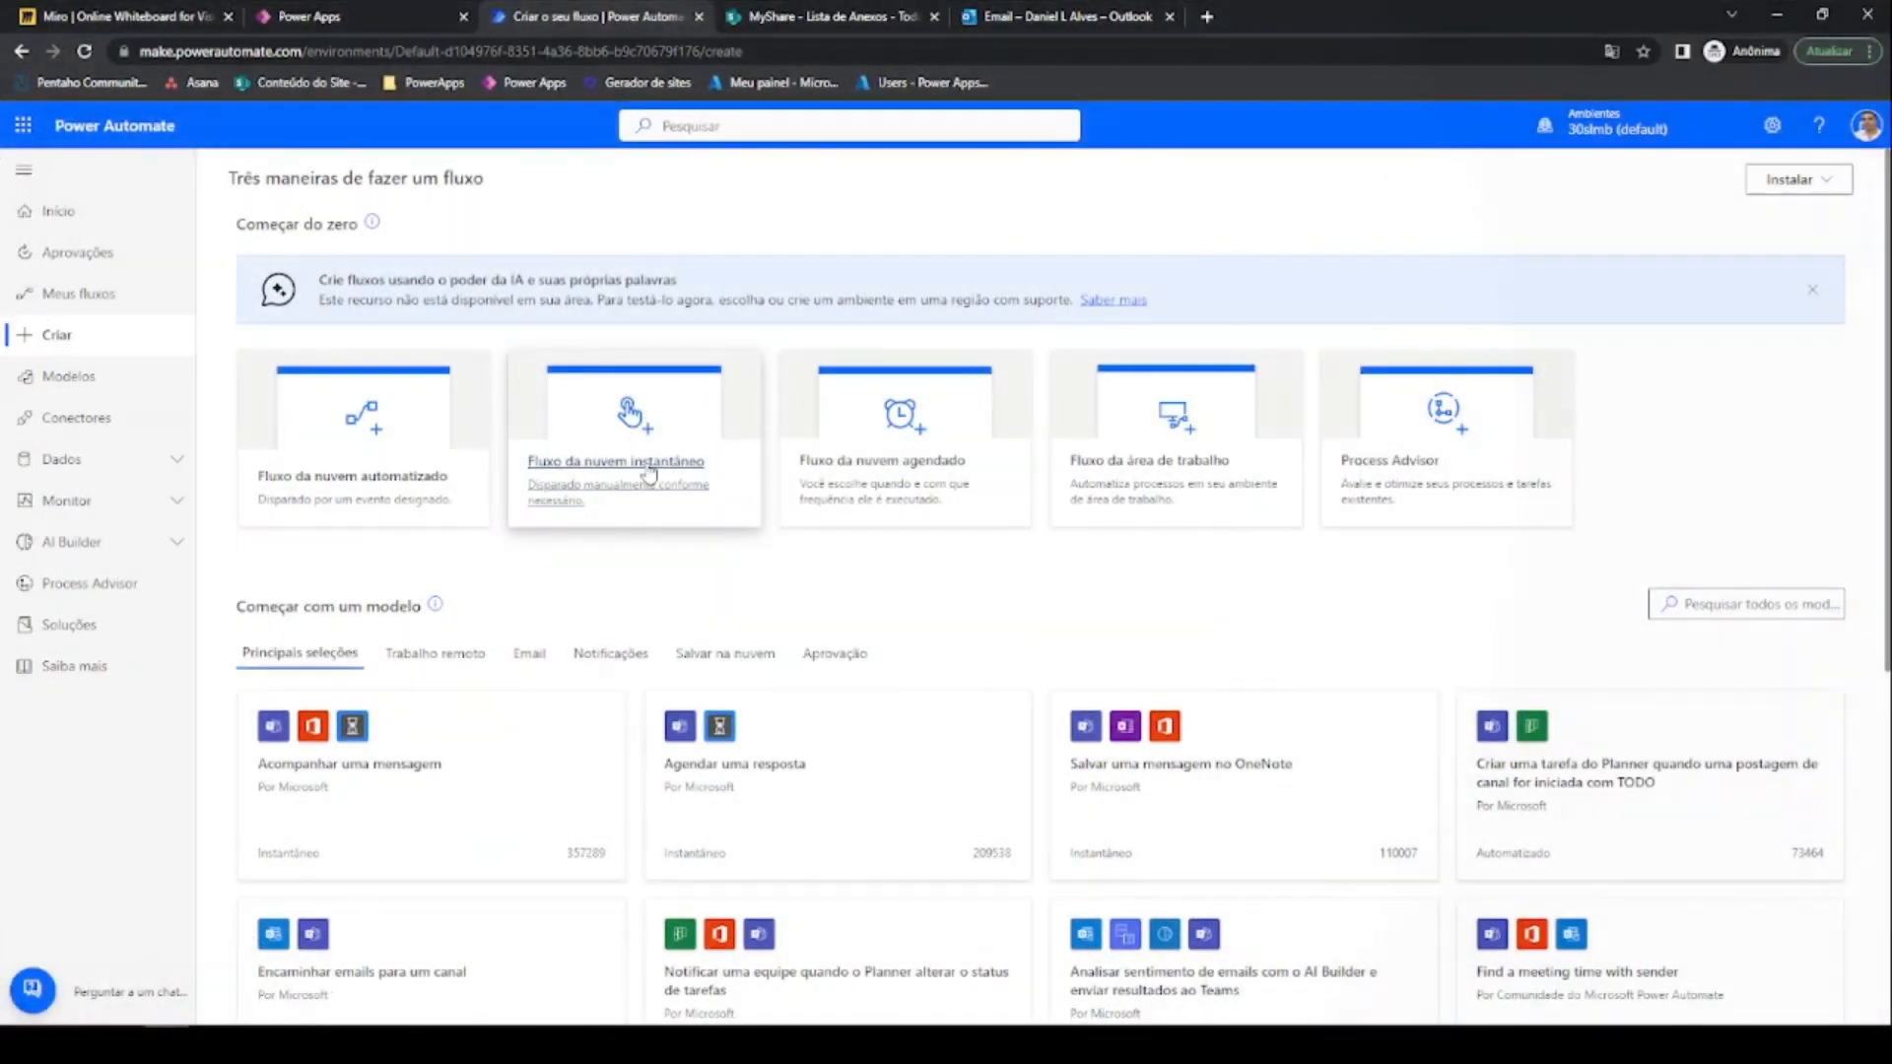
pyautogui.click(648, 474)
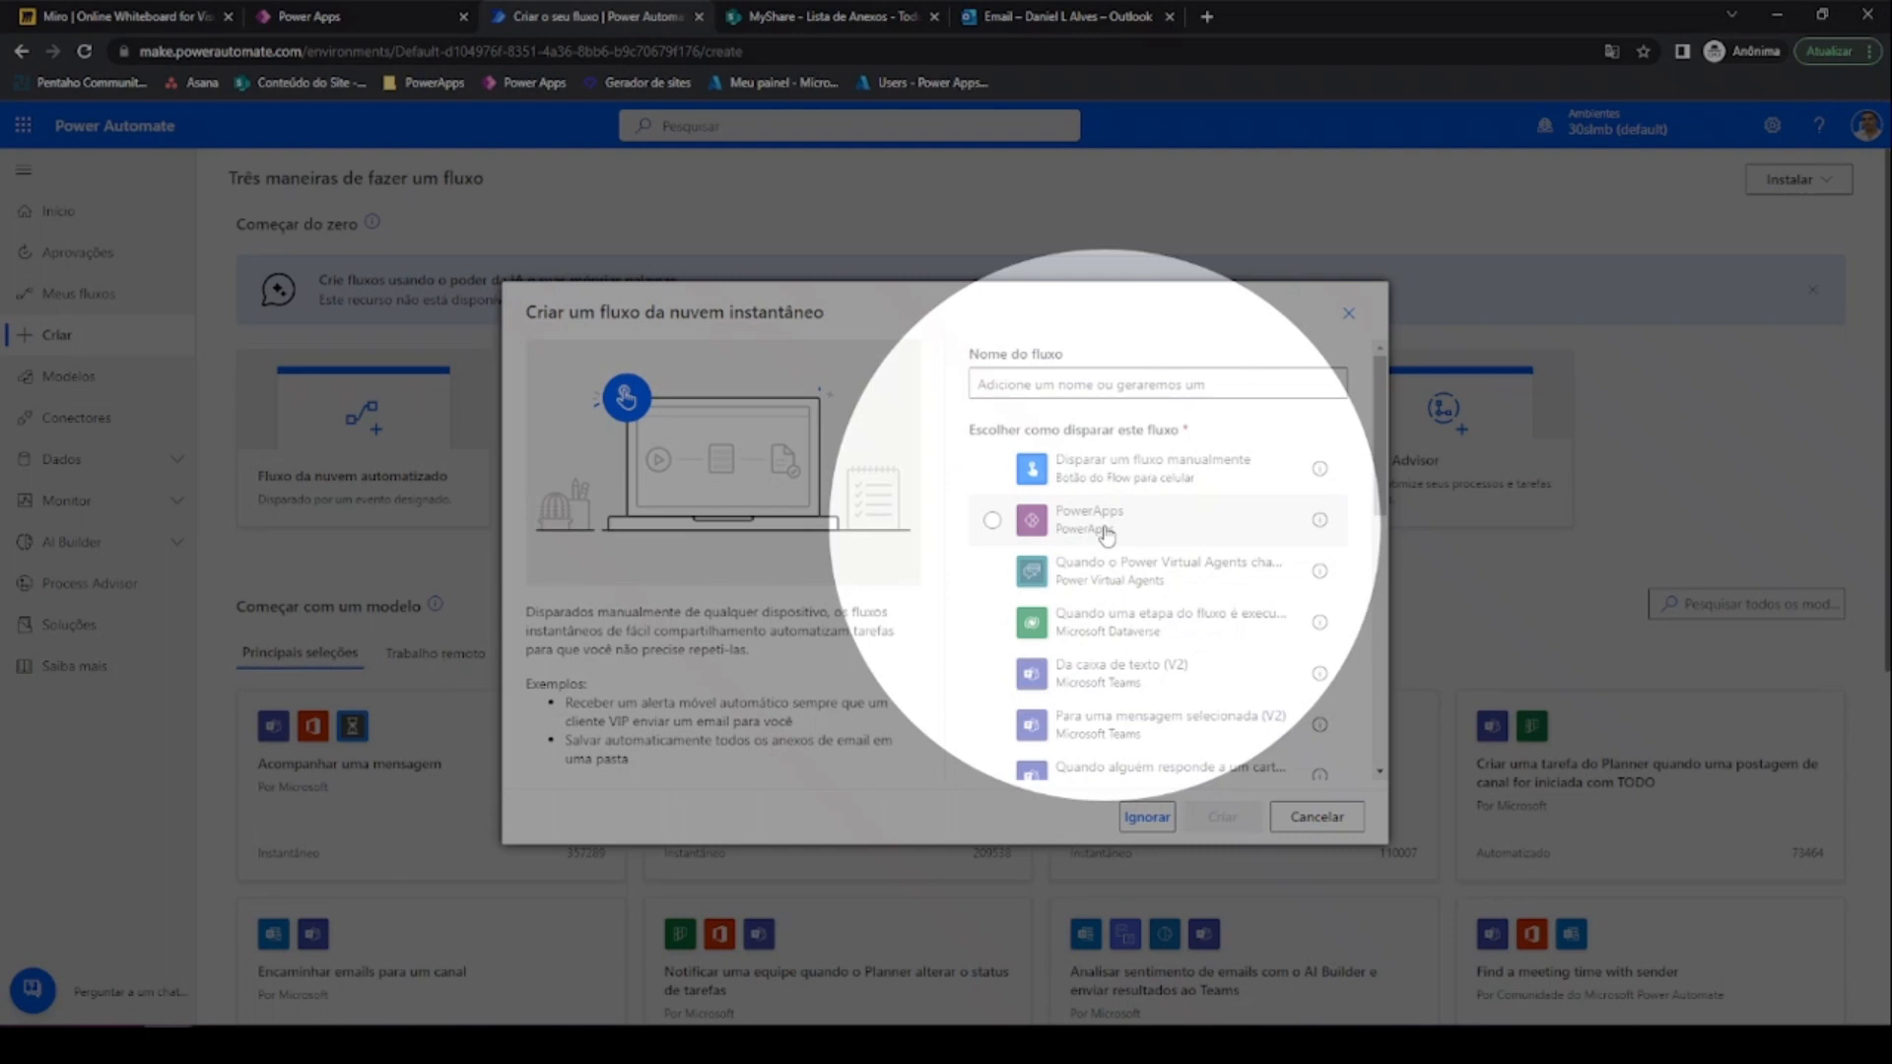
# Create the flow 'Disparo de email com anexos' with a PowerApps trigger
pyautogui.click(1095, 536)
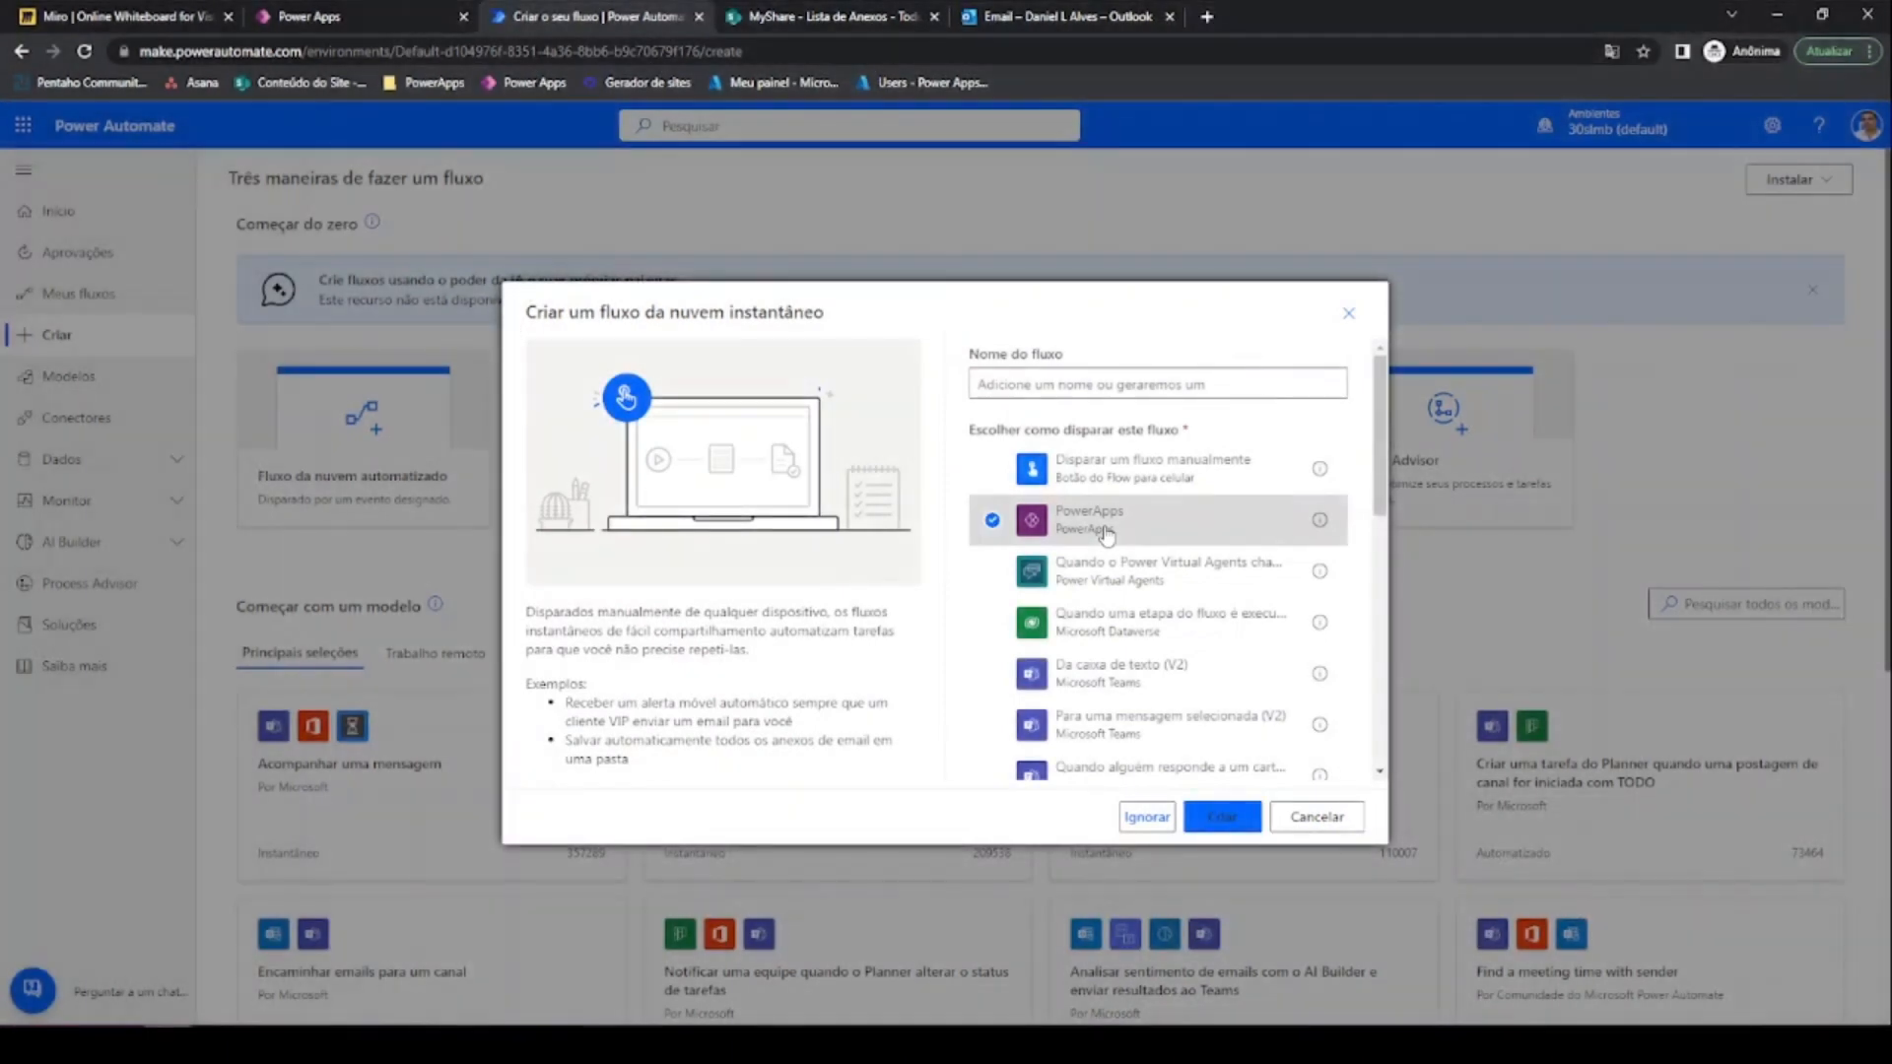
pyautogui.click(1057, 384)
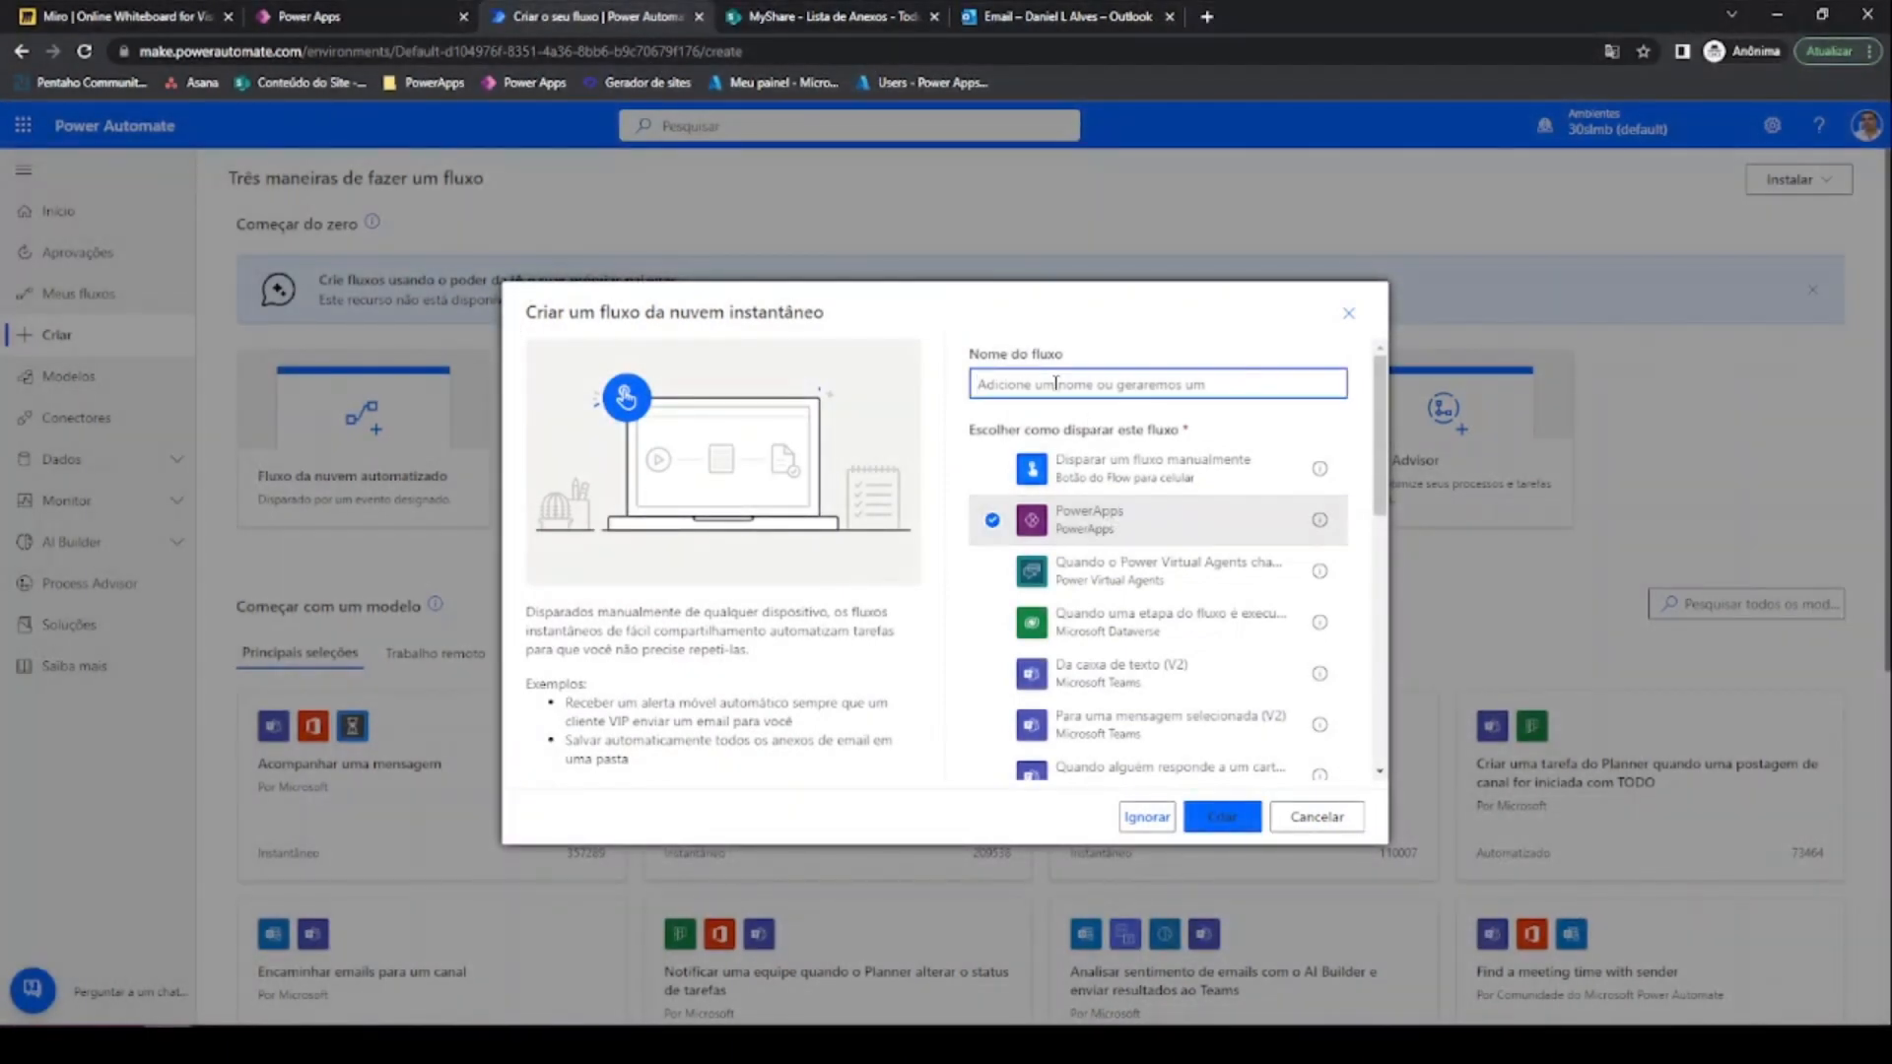
pyautogui.write('Dispa')
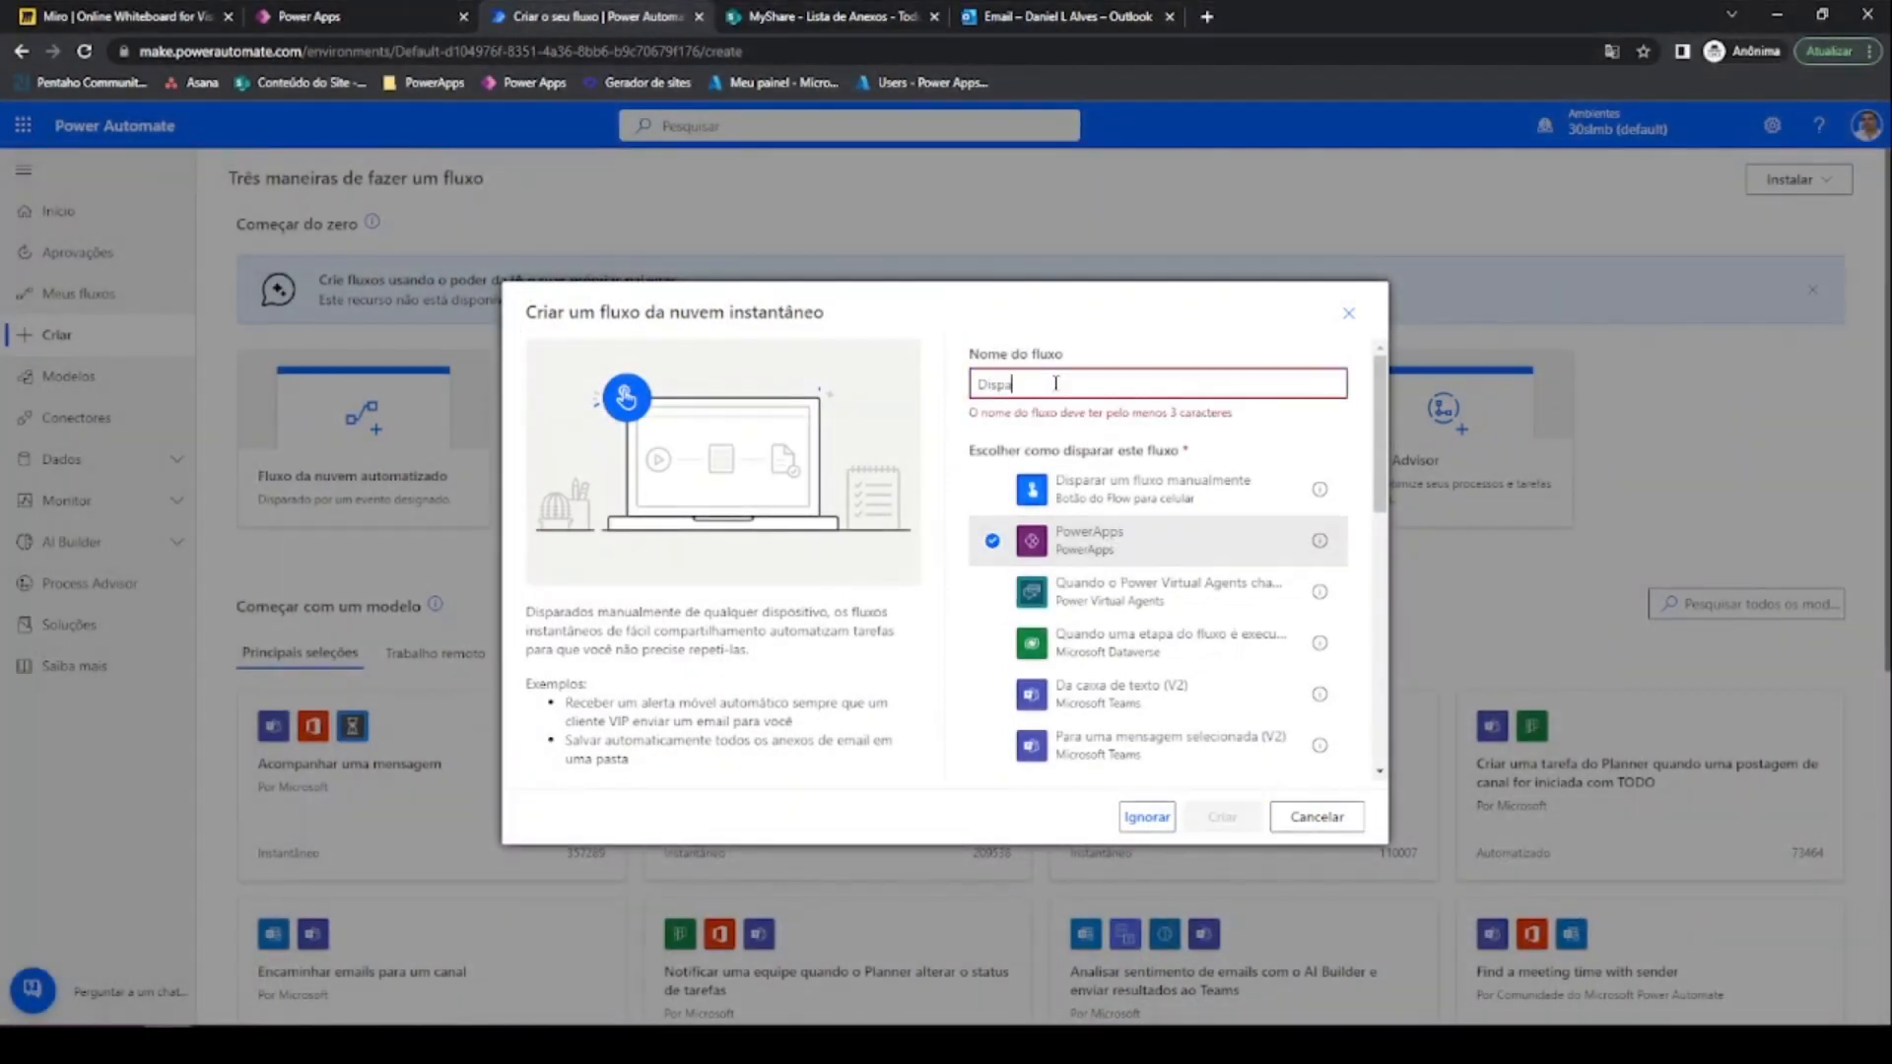
pyautogui.write('ro de em')
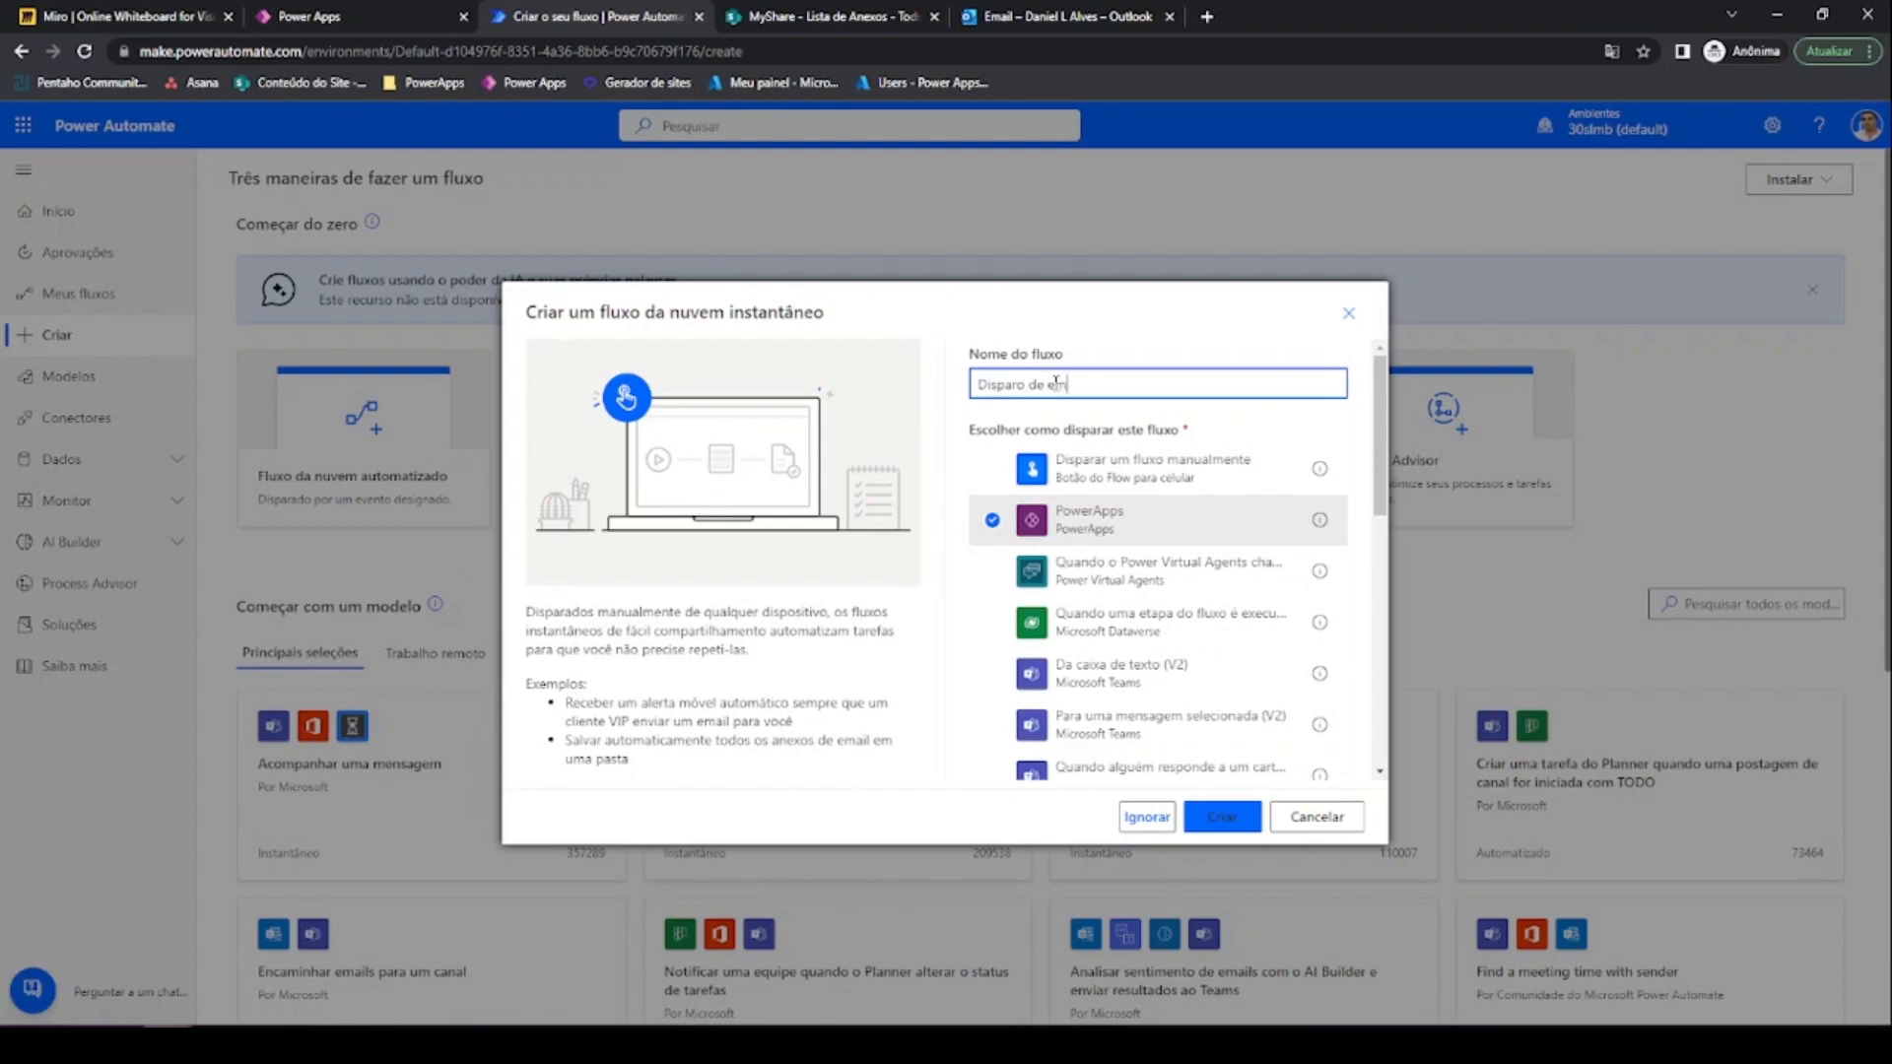
pyautogui.write('ail com anexos')
pyautogui.click(1244, 824)
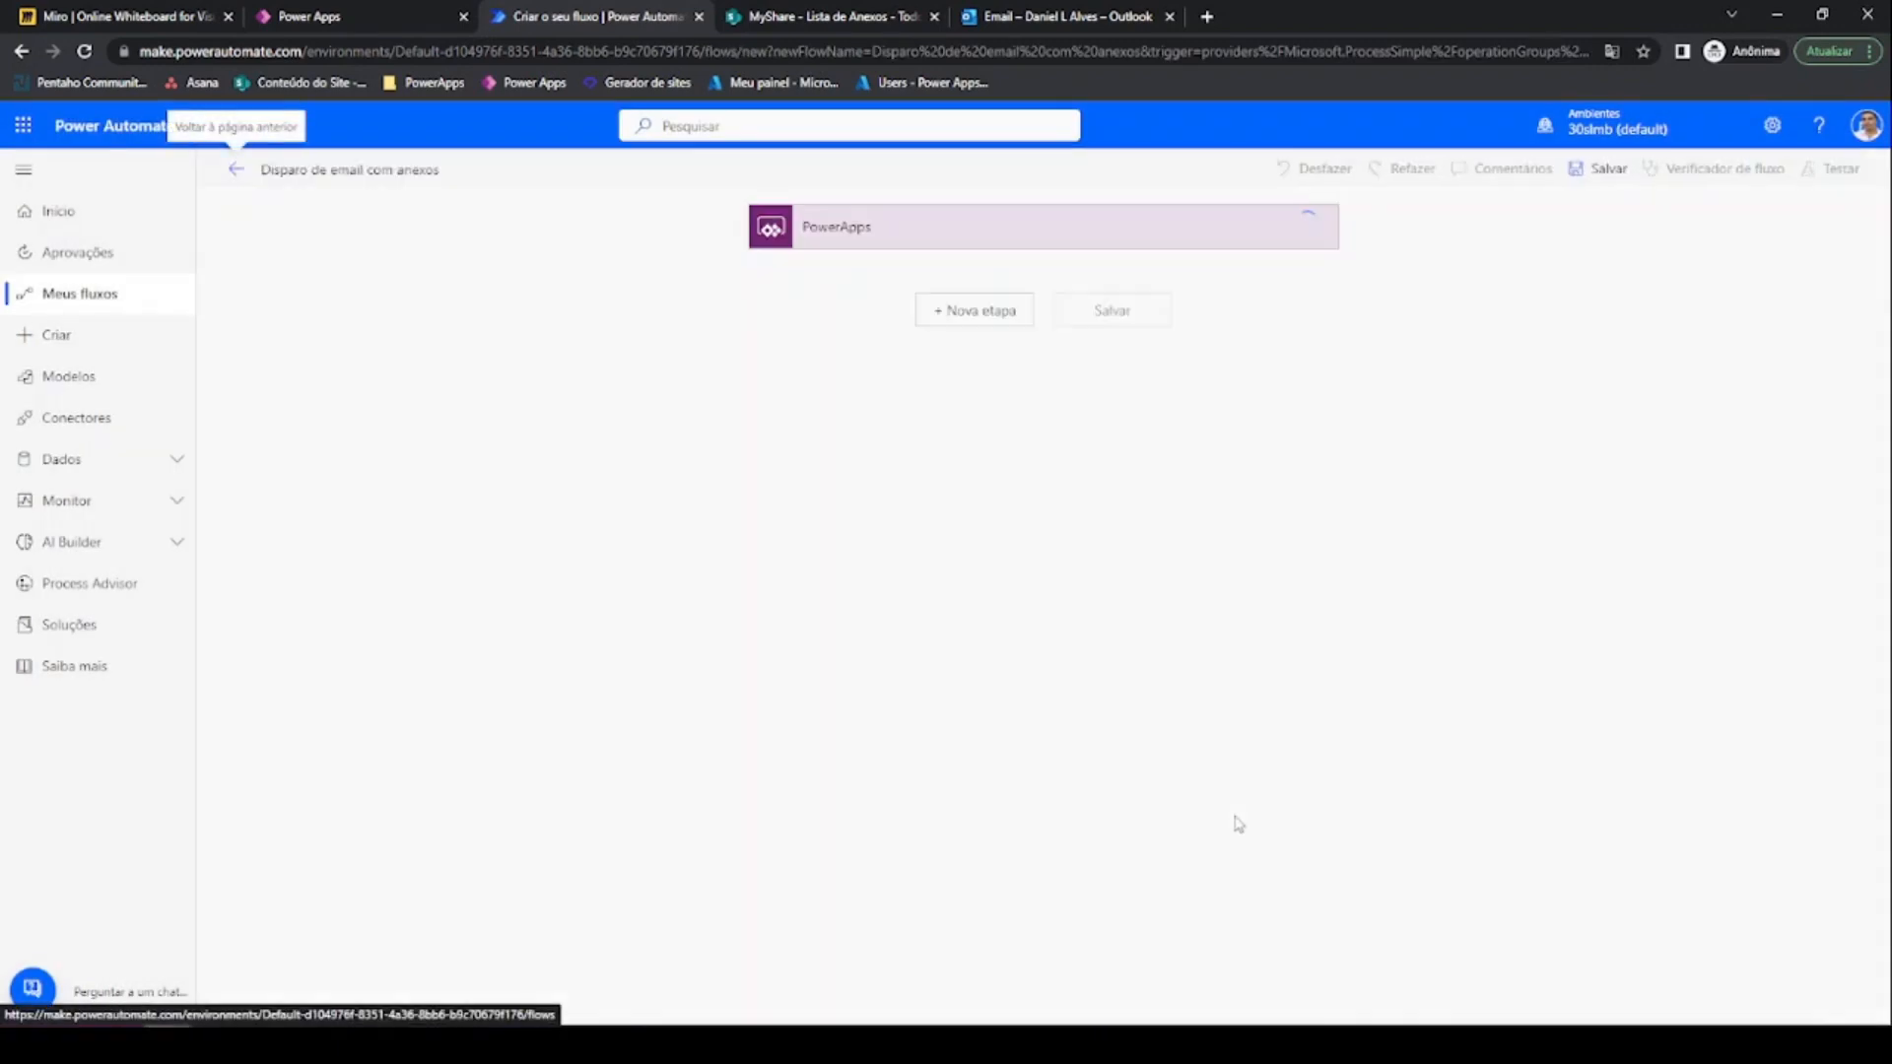
# Add the built-in Variável connector's Inicializar variável action under the PowerApps trigger
pyautogui.click(953, 322)
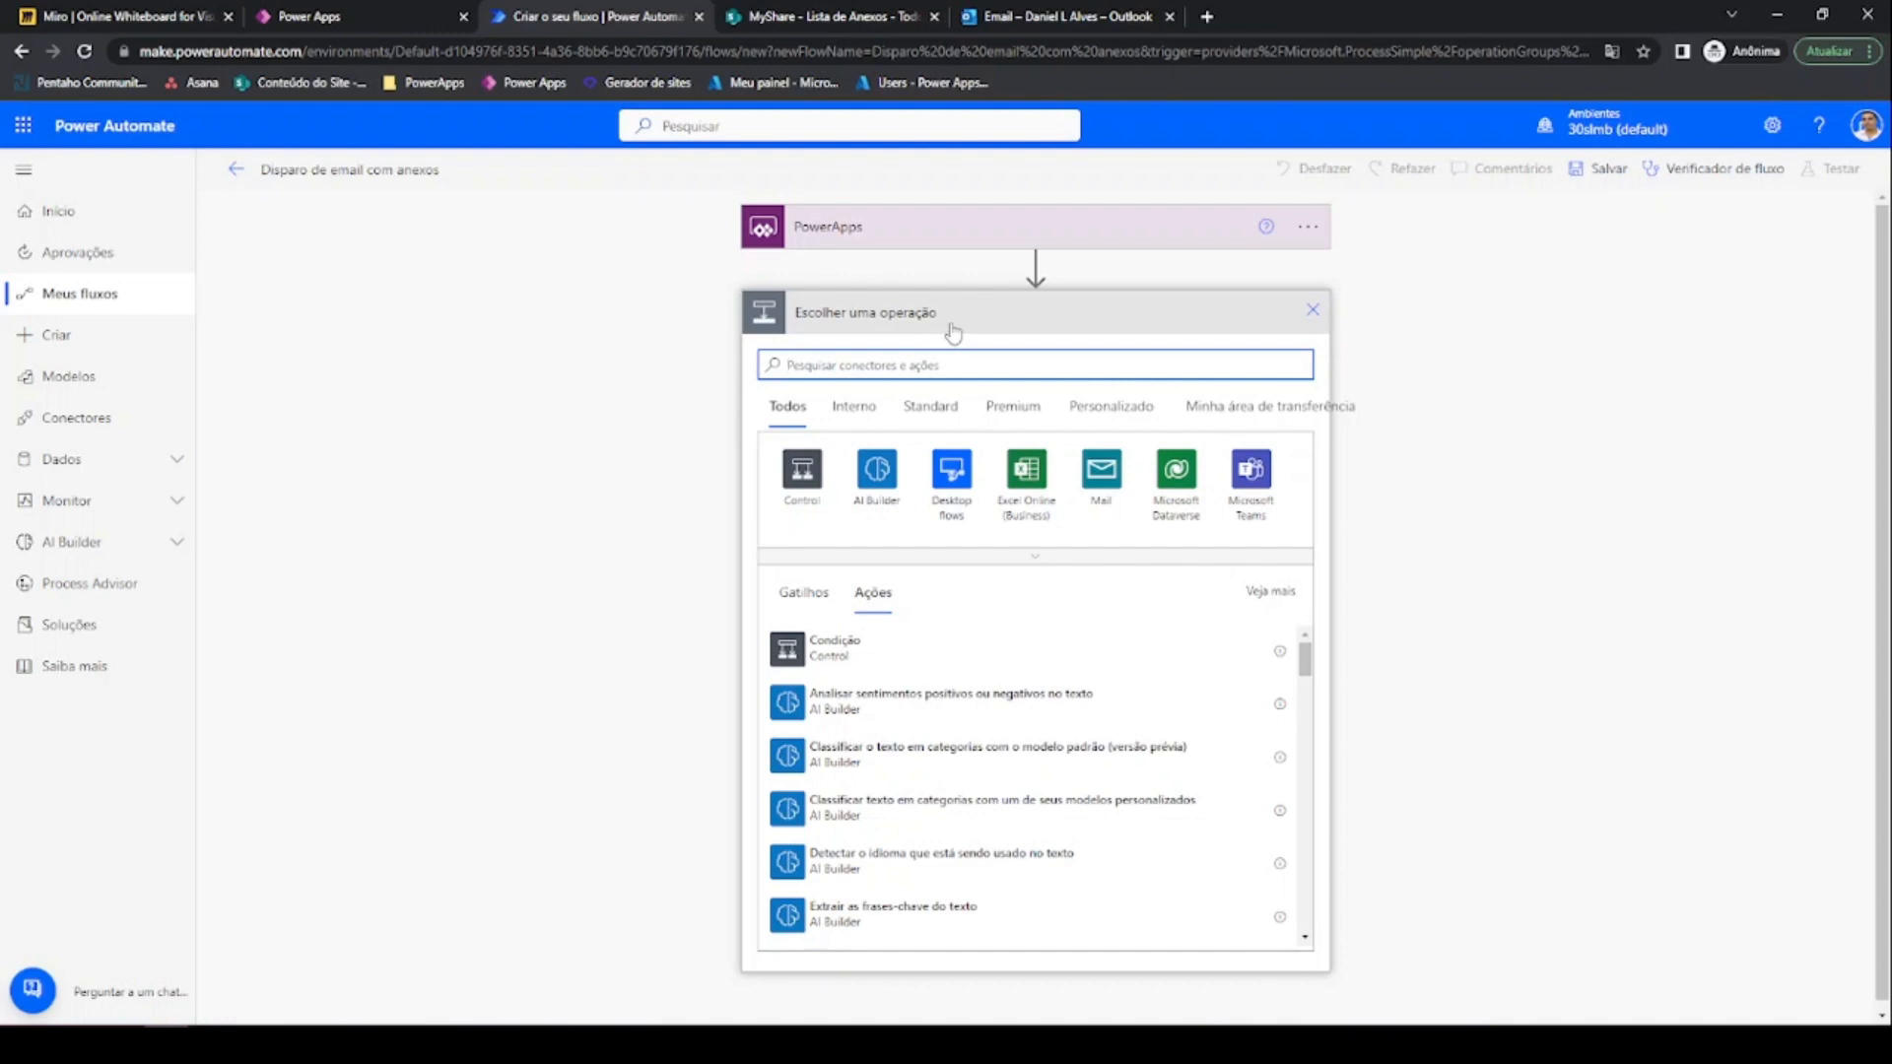
pyautogui.write('var')
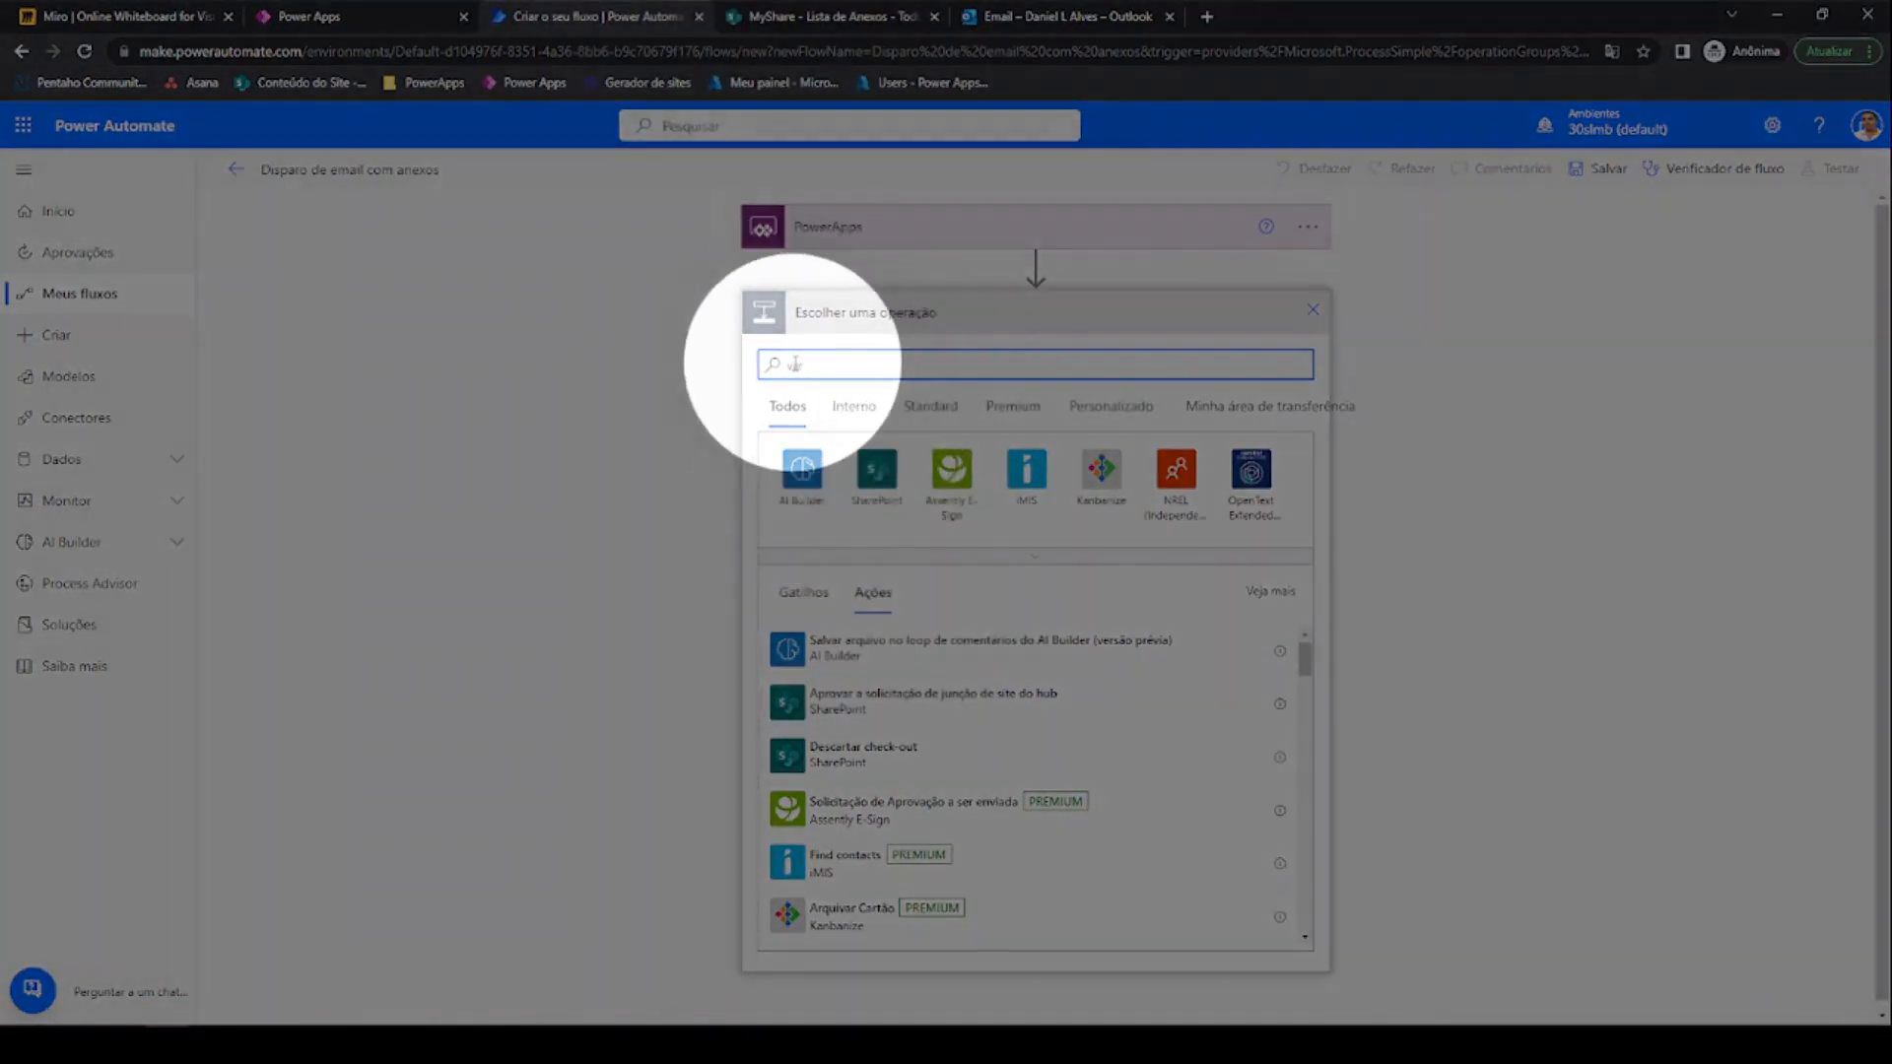
pyautogui.click(839, 421)
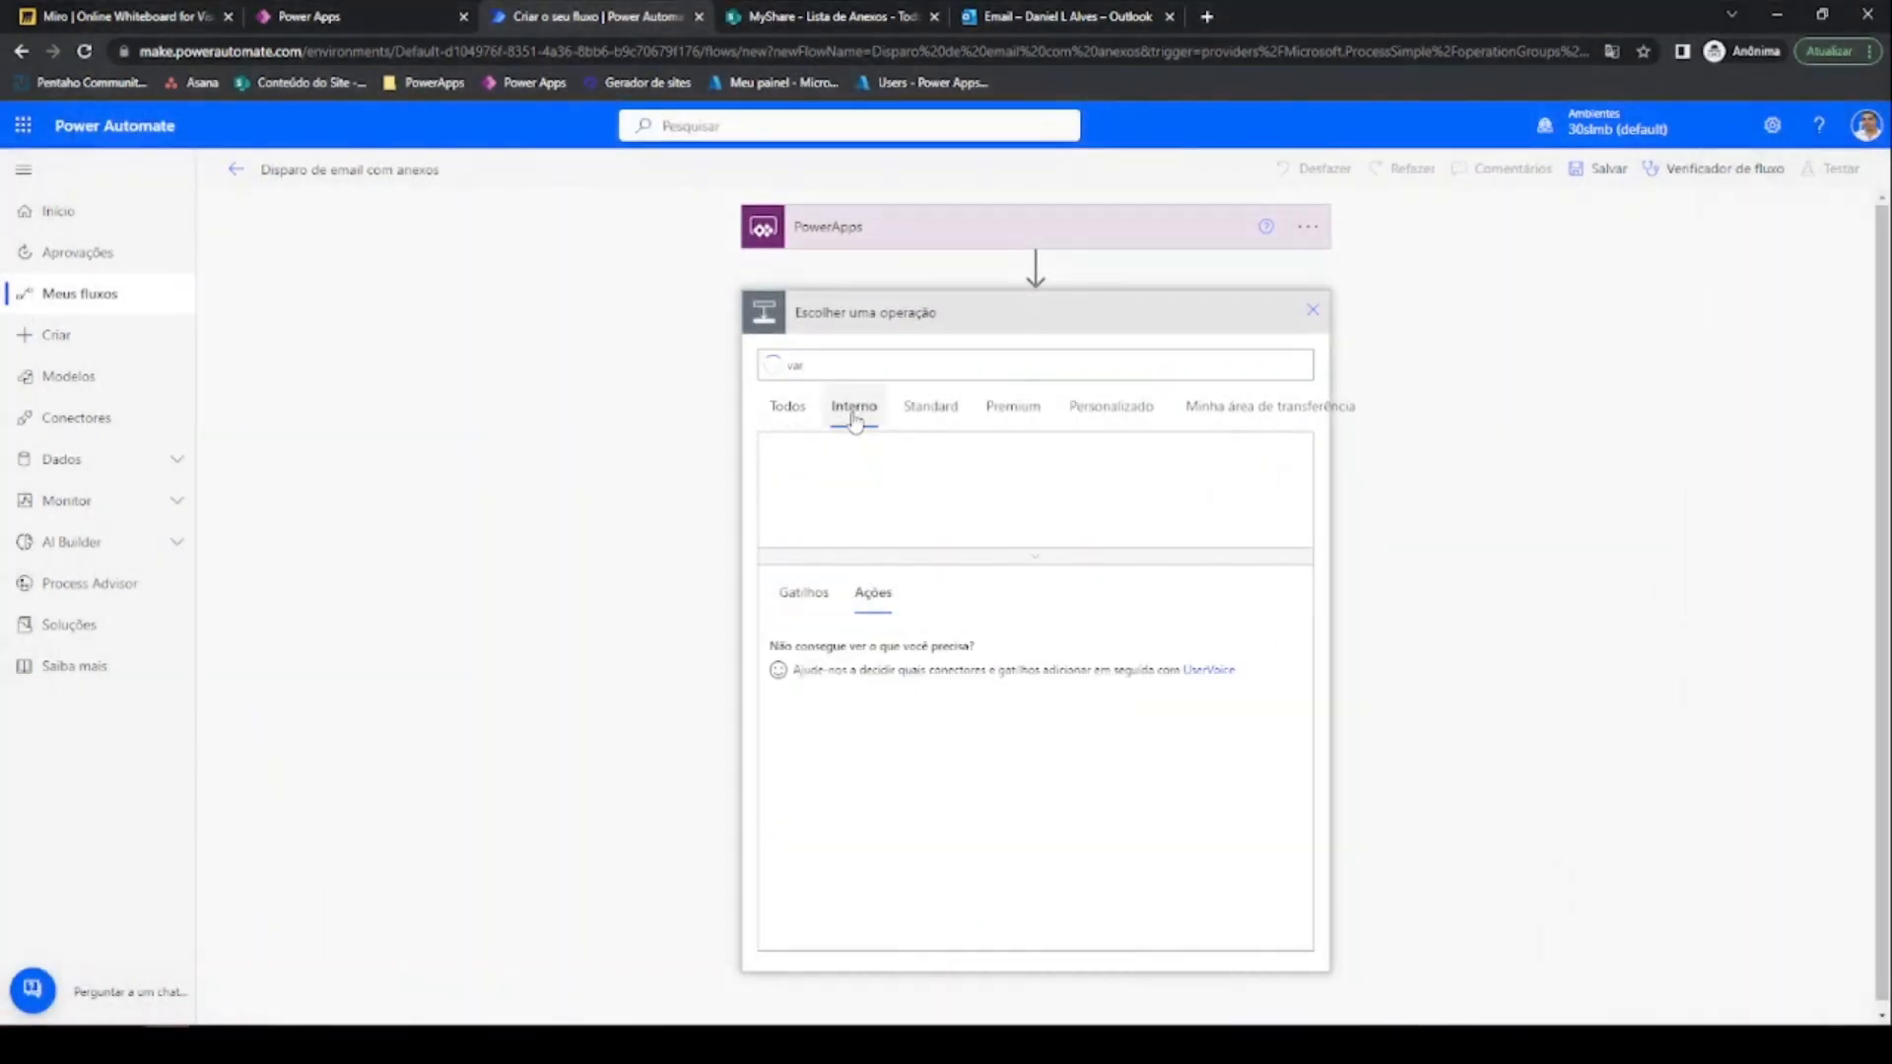
pyautogui.click(873, 503)
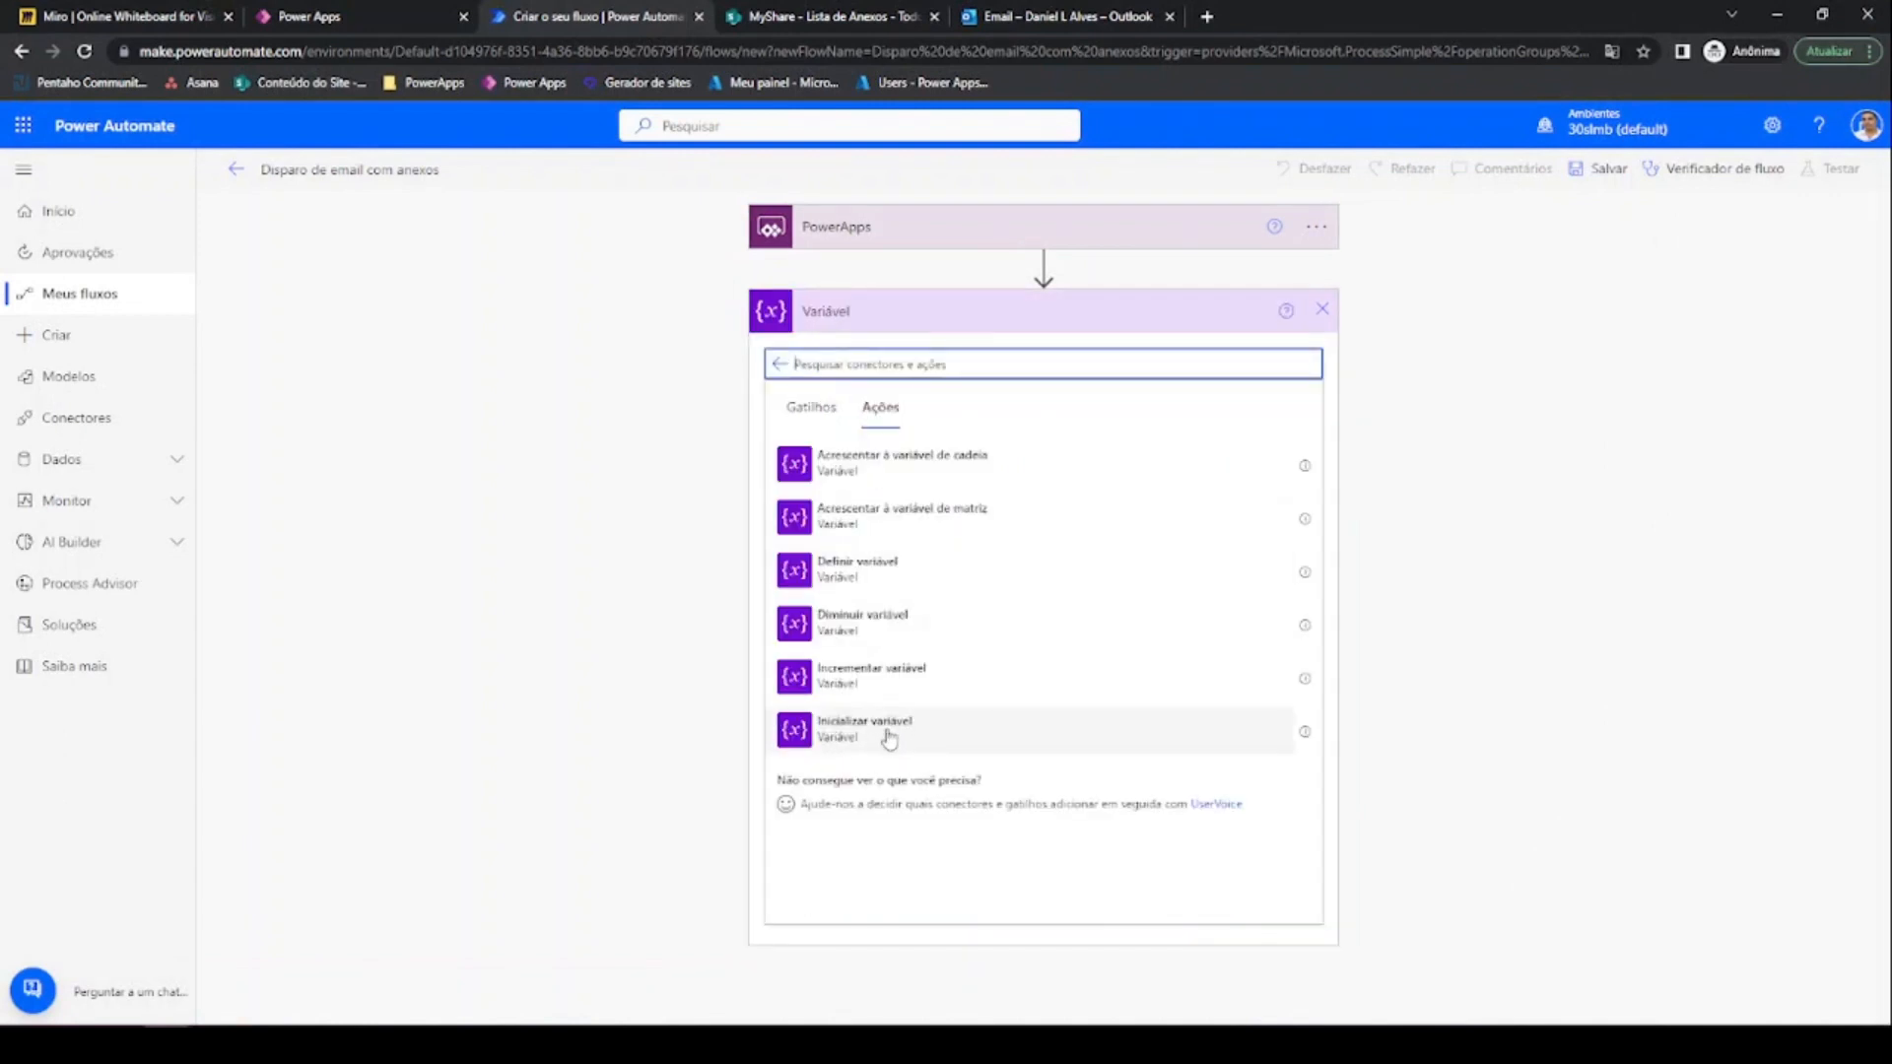
pyautogui.click(881, 739)
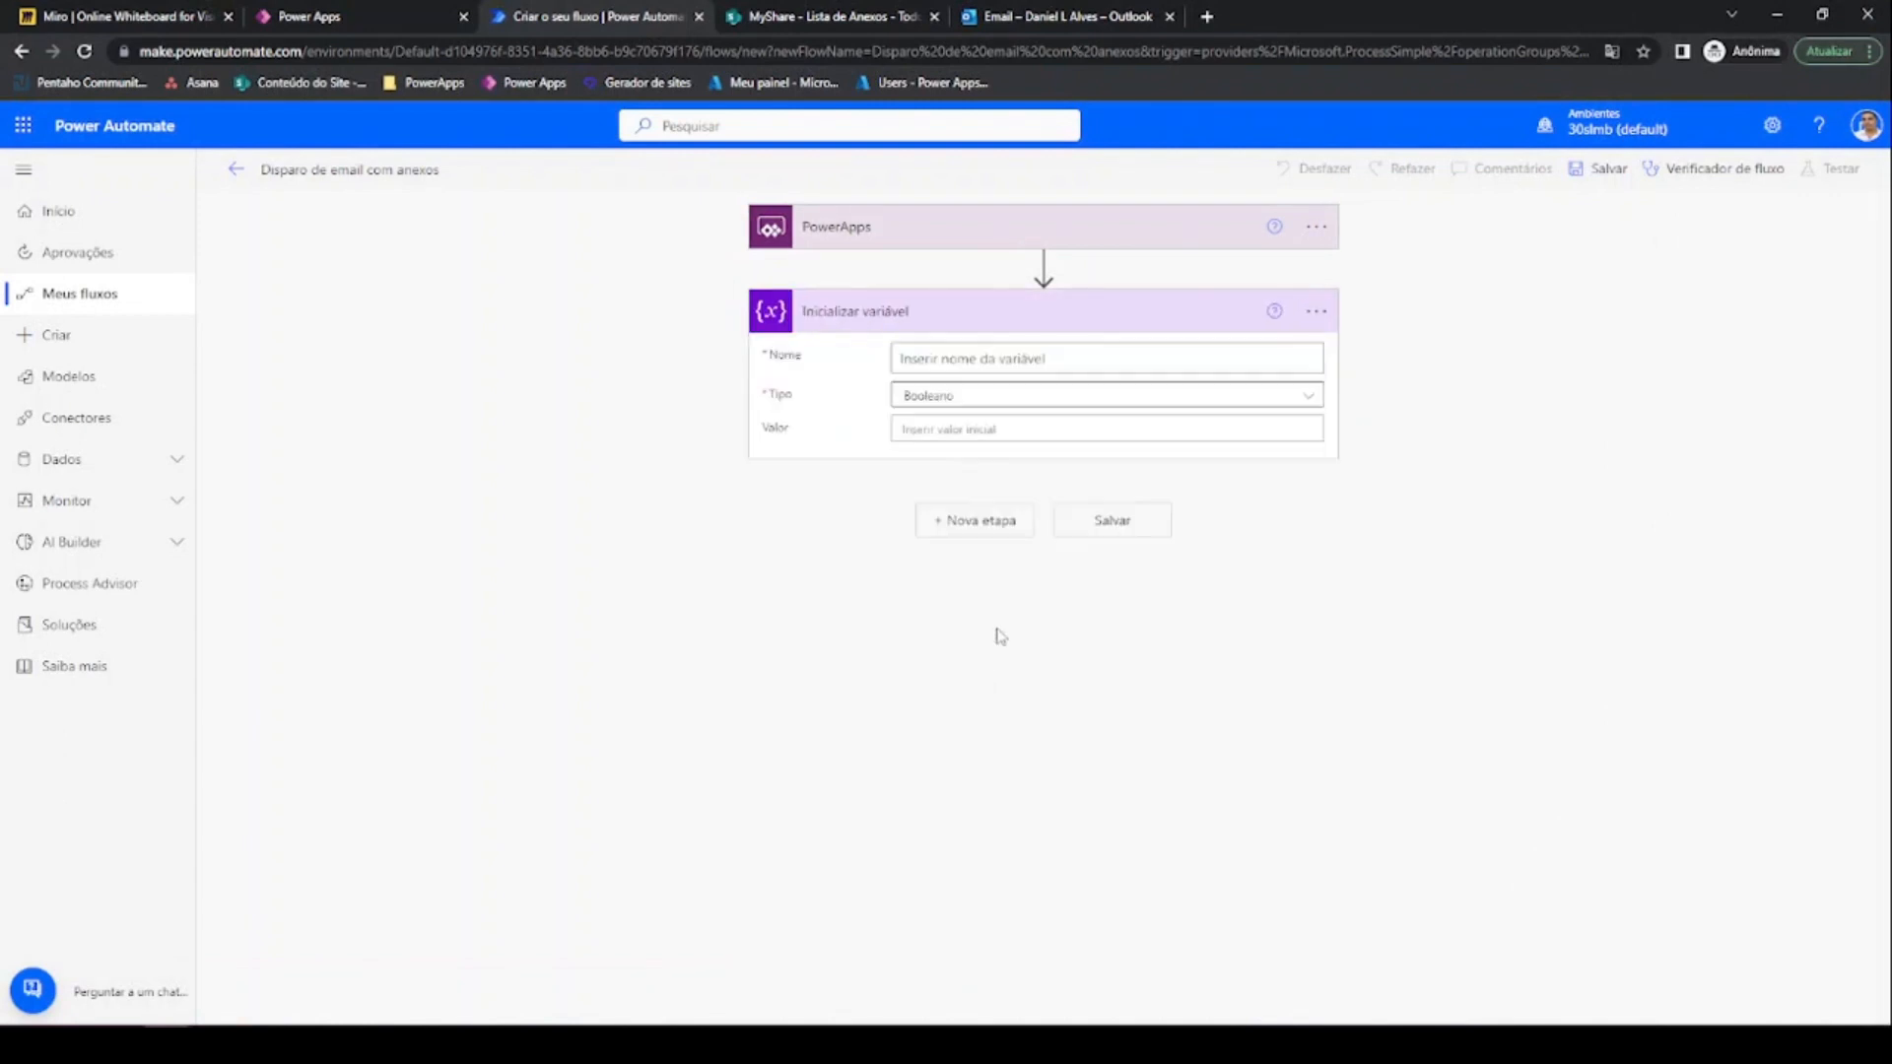
# Rename the variable step to 'Recebe ID'
pyautogui.click(1315, 315)
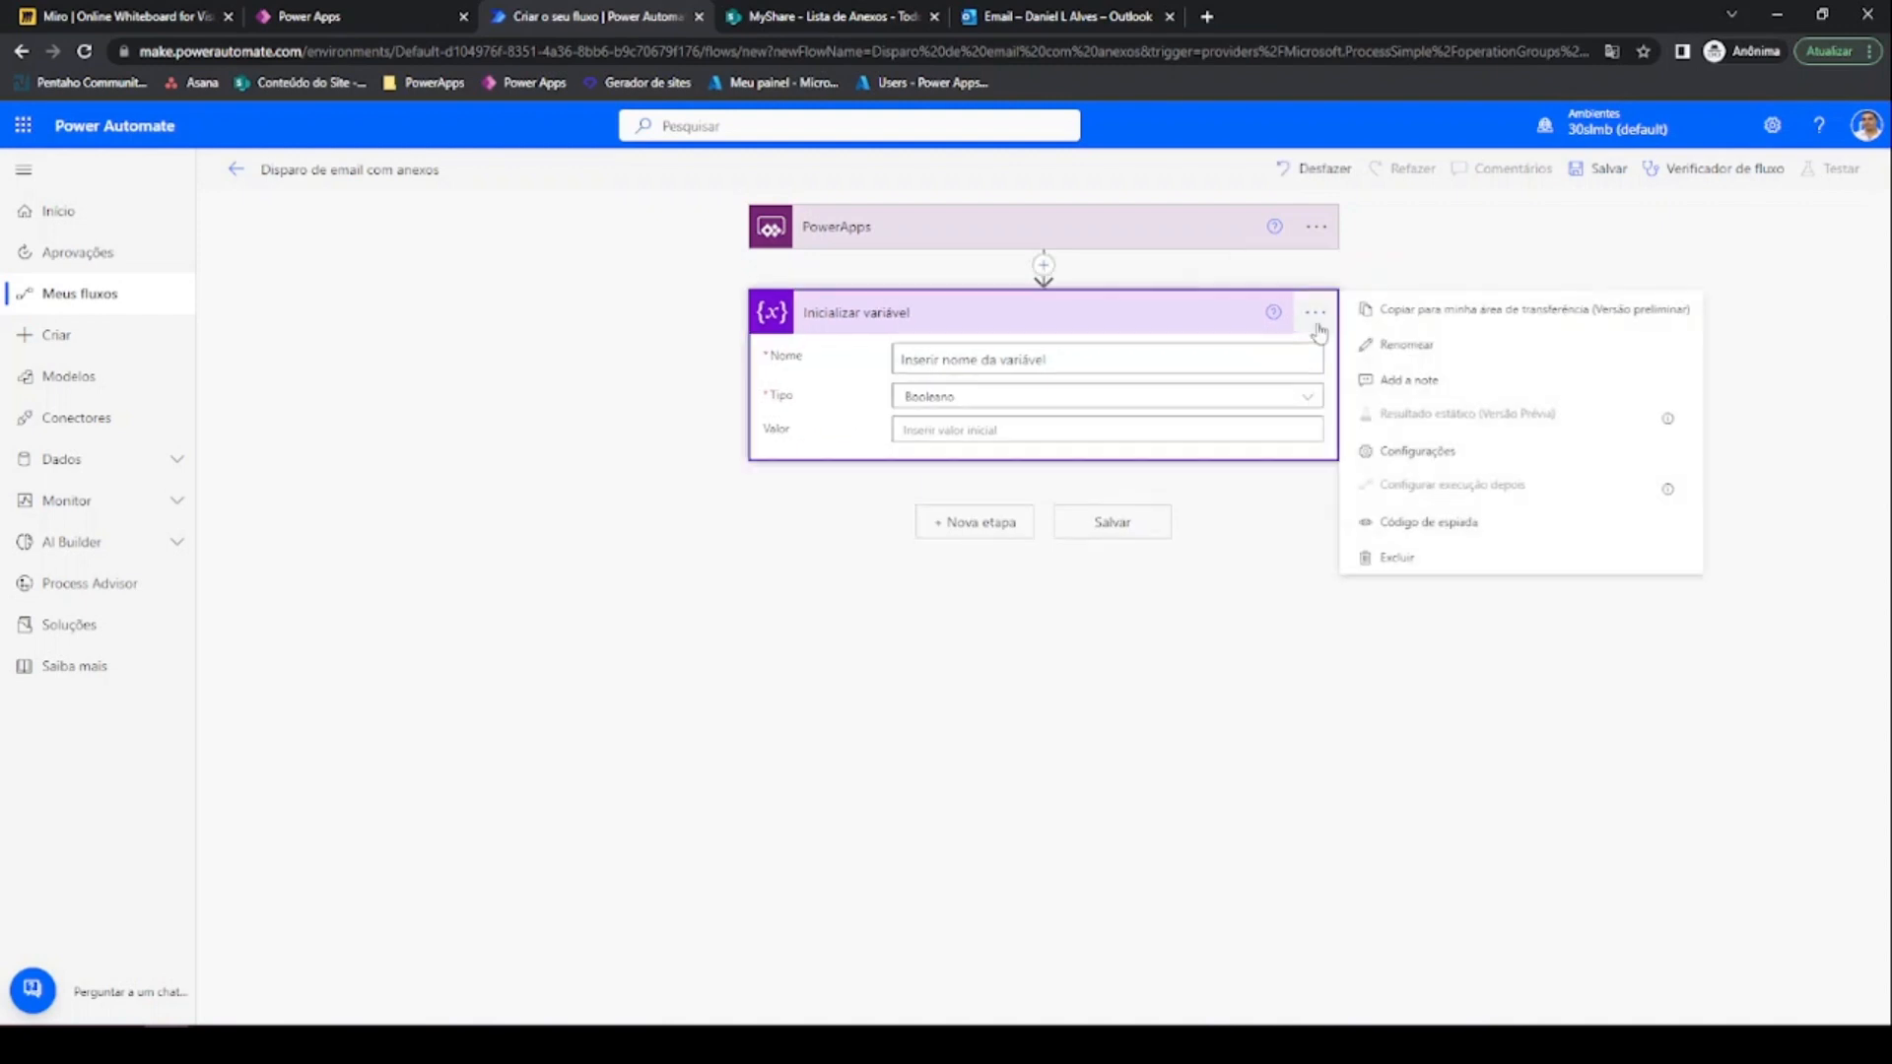
pyautogui.click(1365, 346)
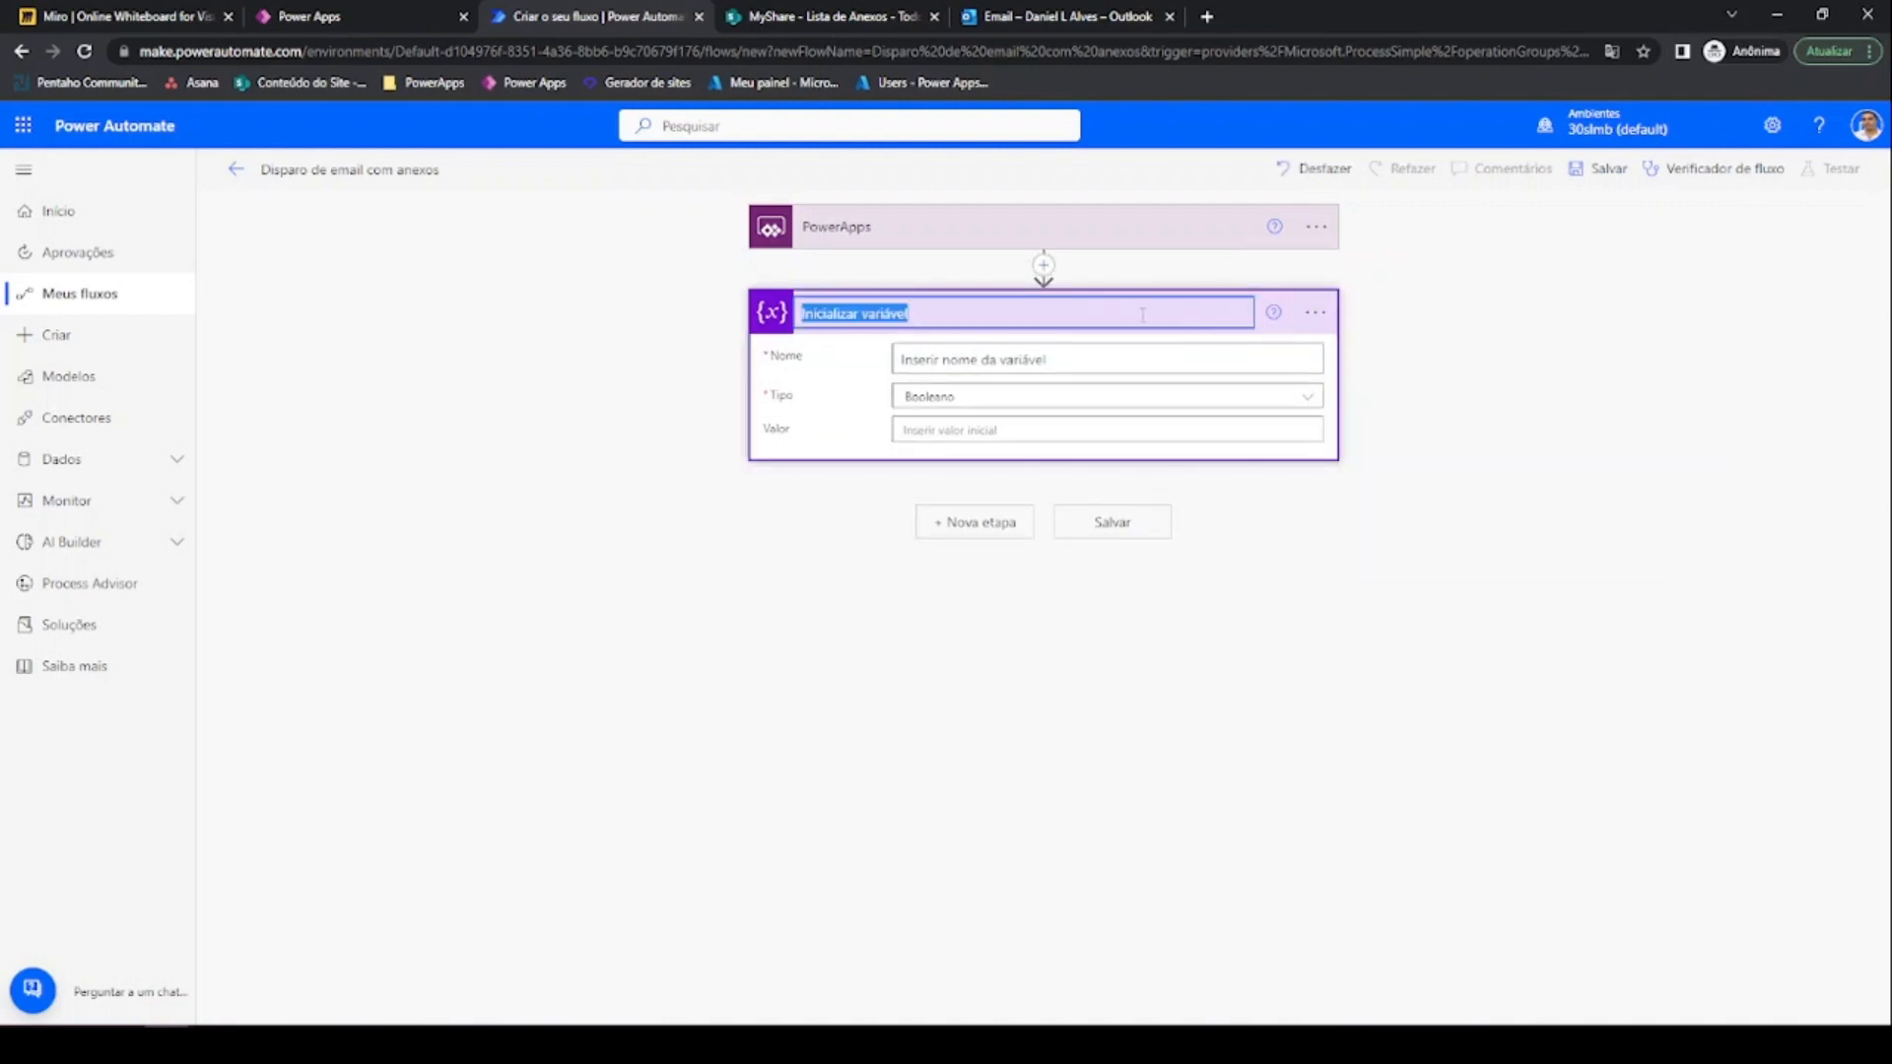
pyautogui.write('Recebe ID')
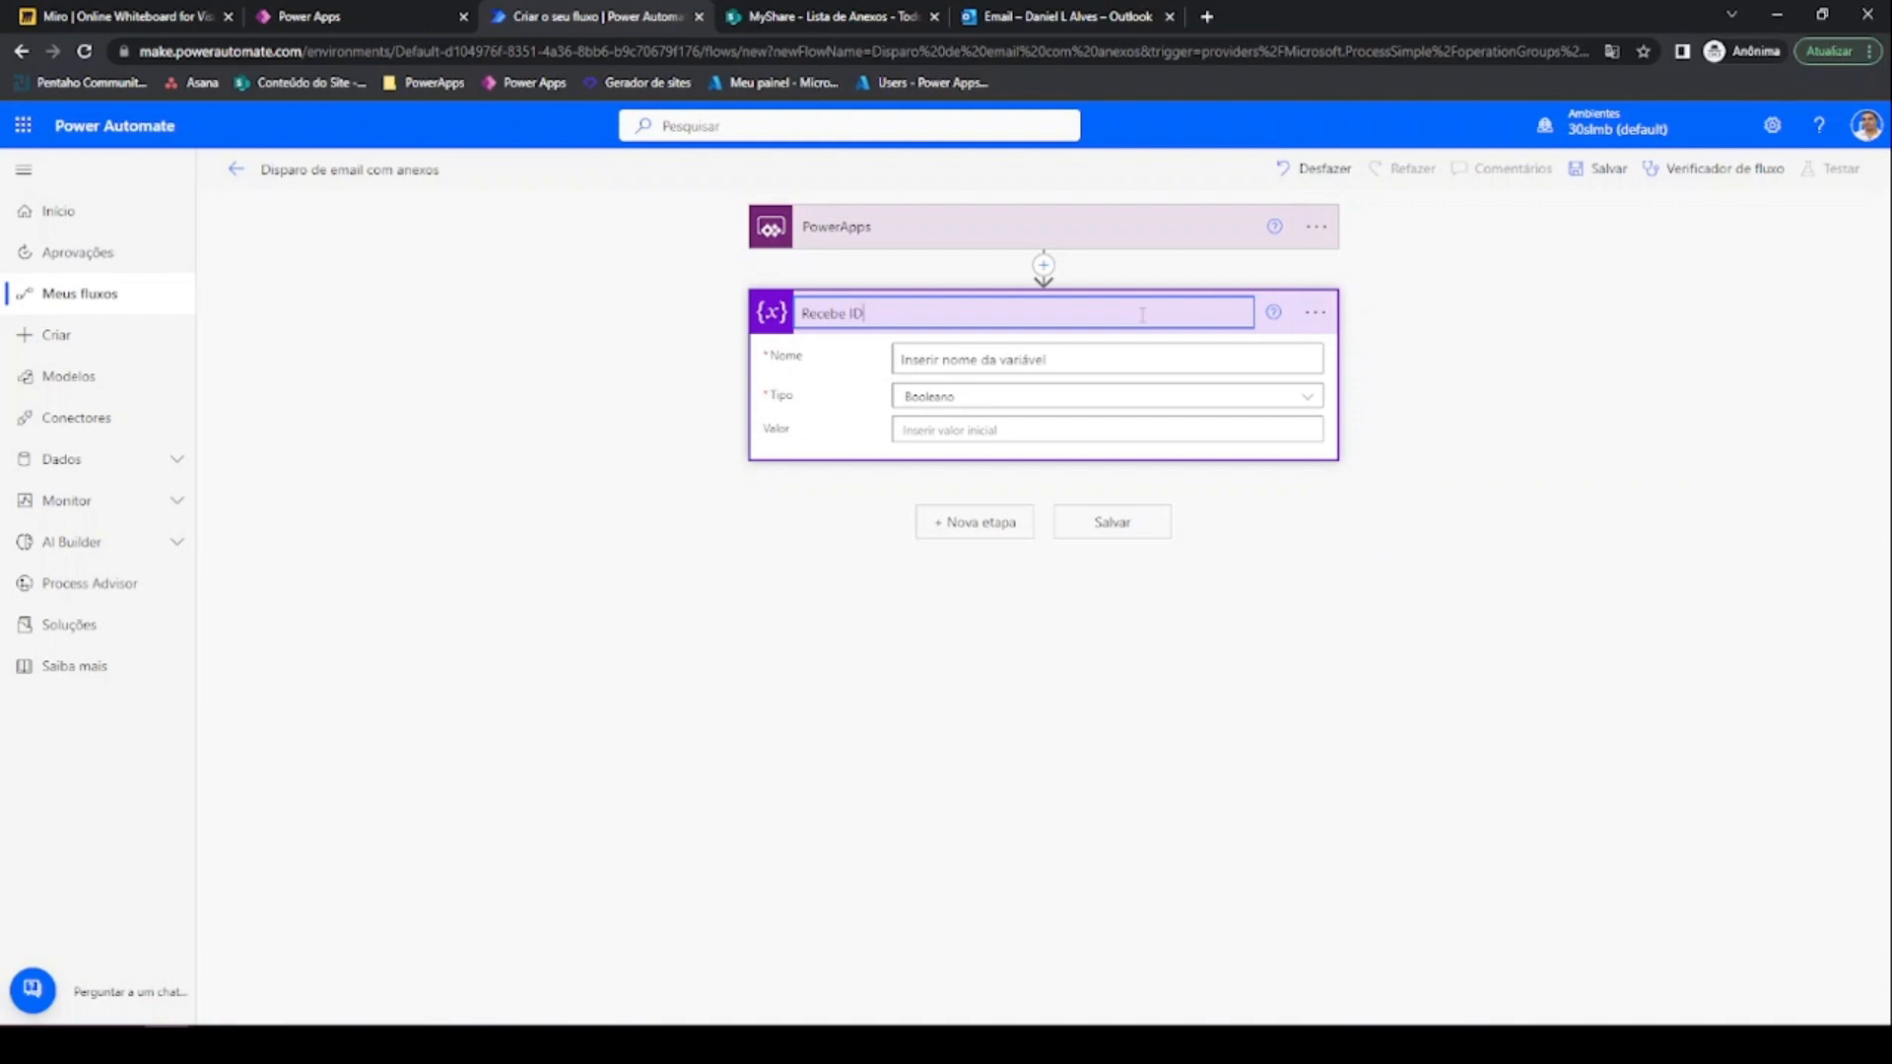
# Name the variable varID with type Inteiro, and add a new step below it
pyautogui.click(1027, 359)
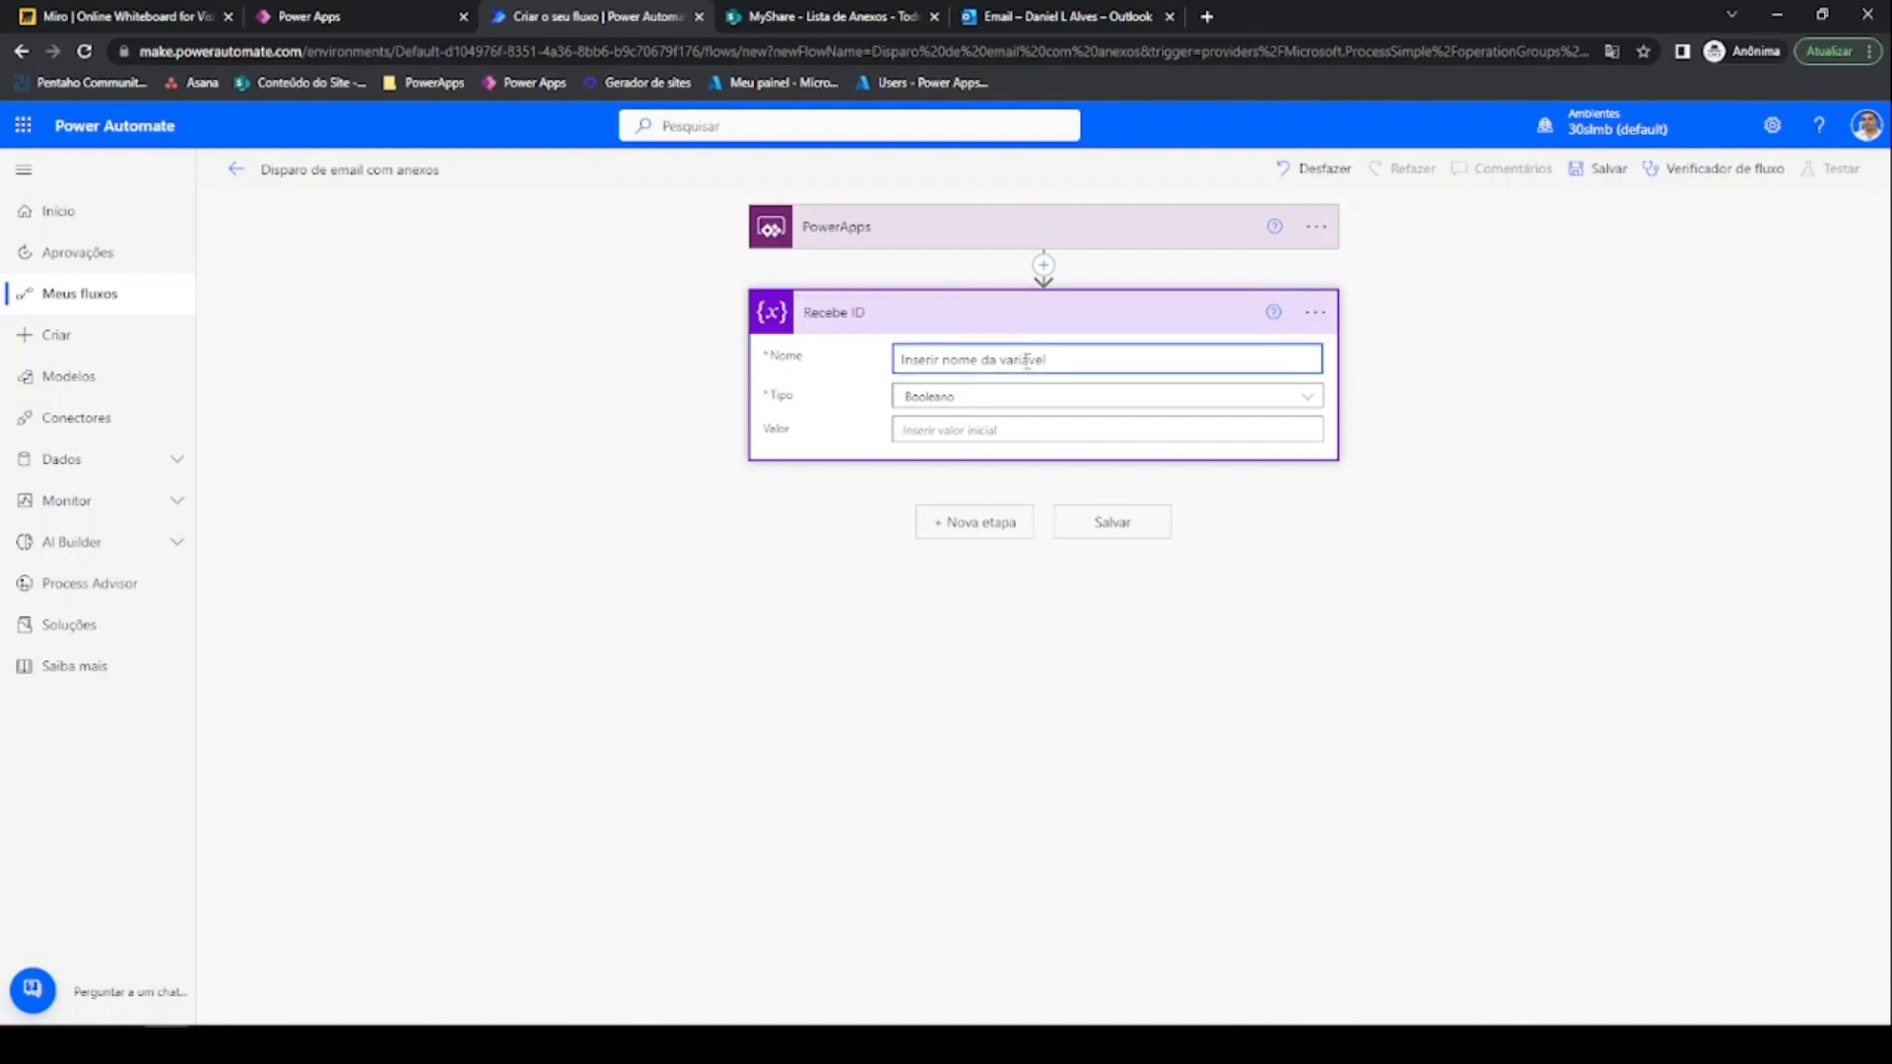
pyautogui.write('varID')
pyautogui.click(1003, 399)
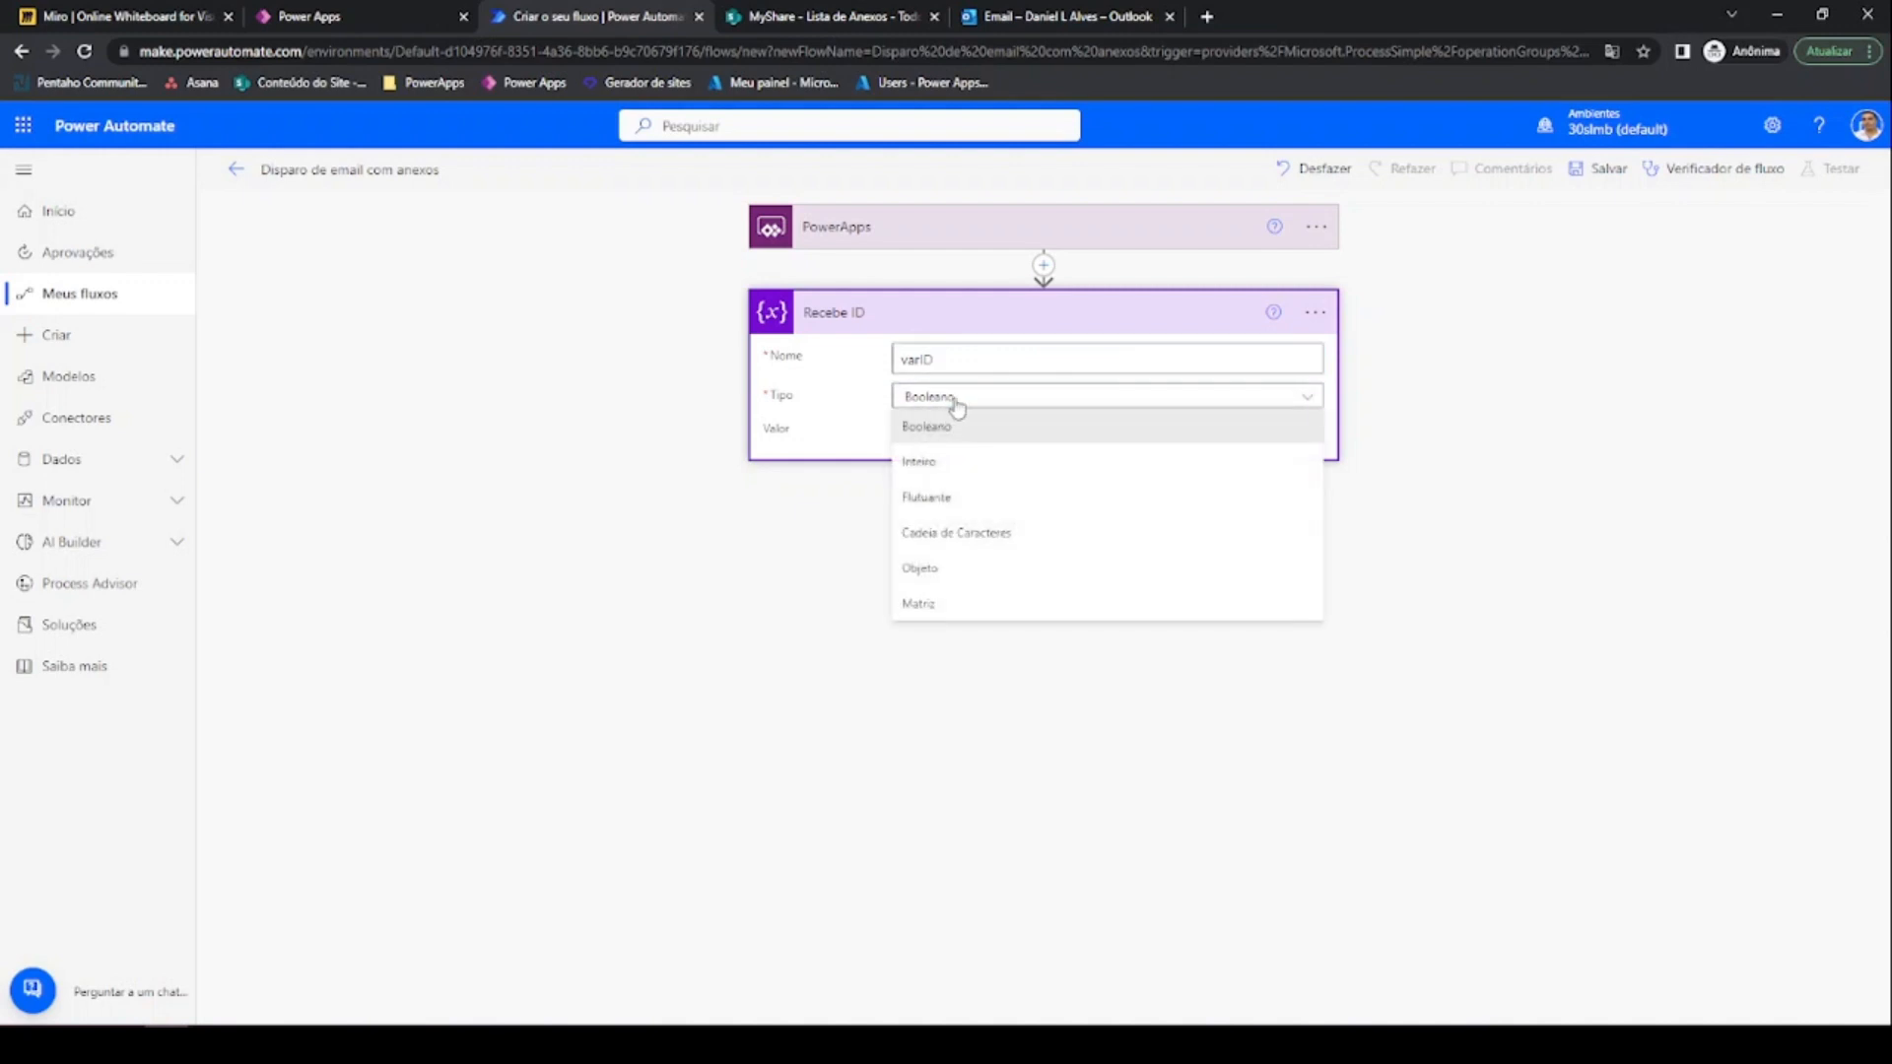
pyautogui.click(946, 463)
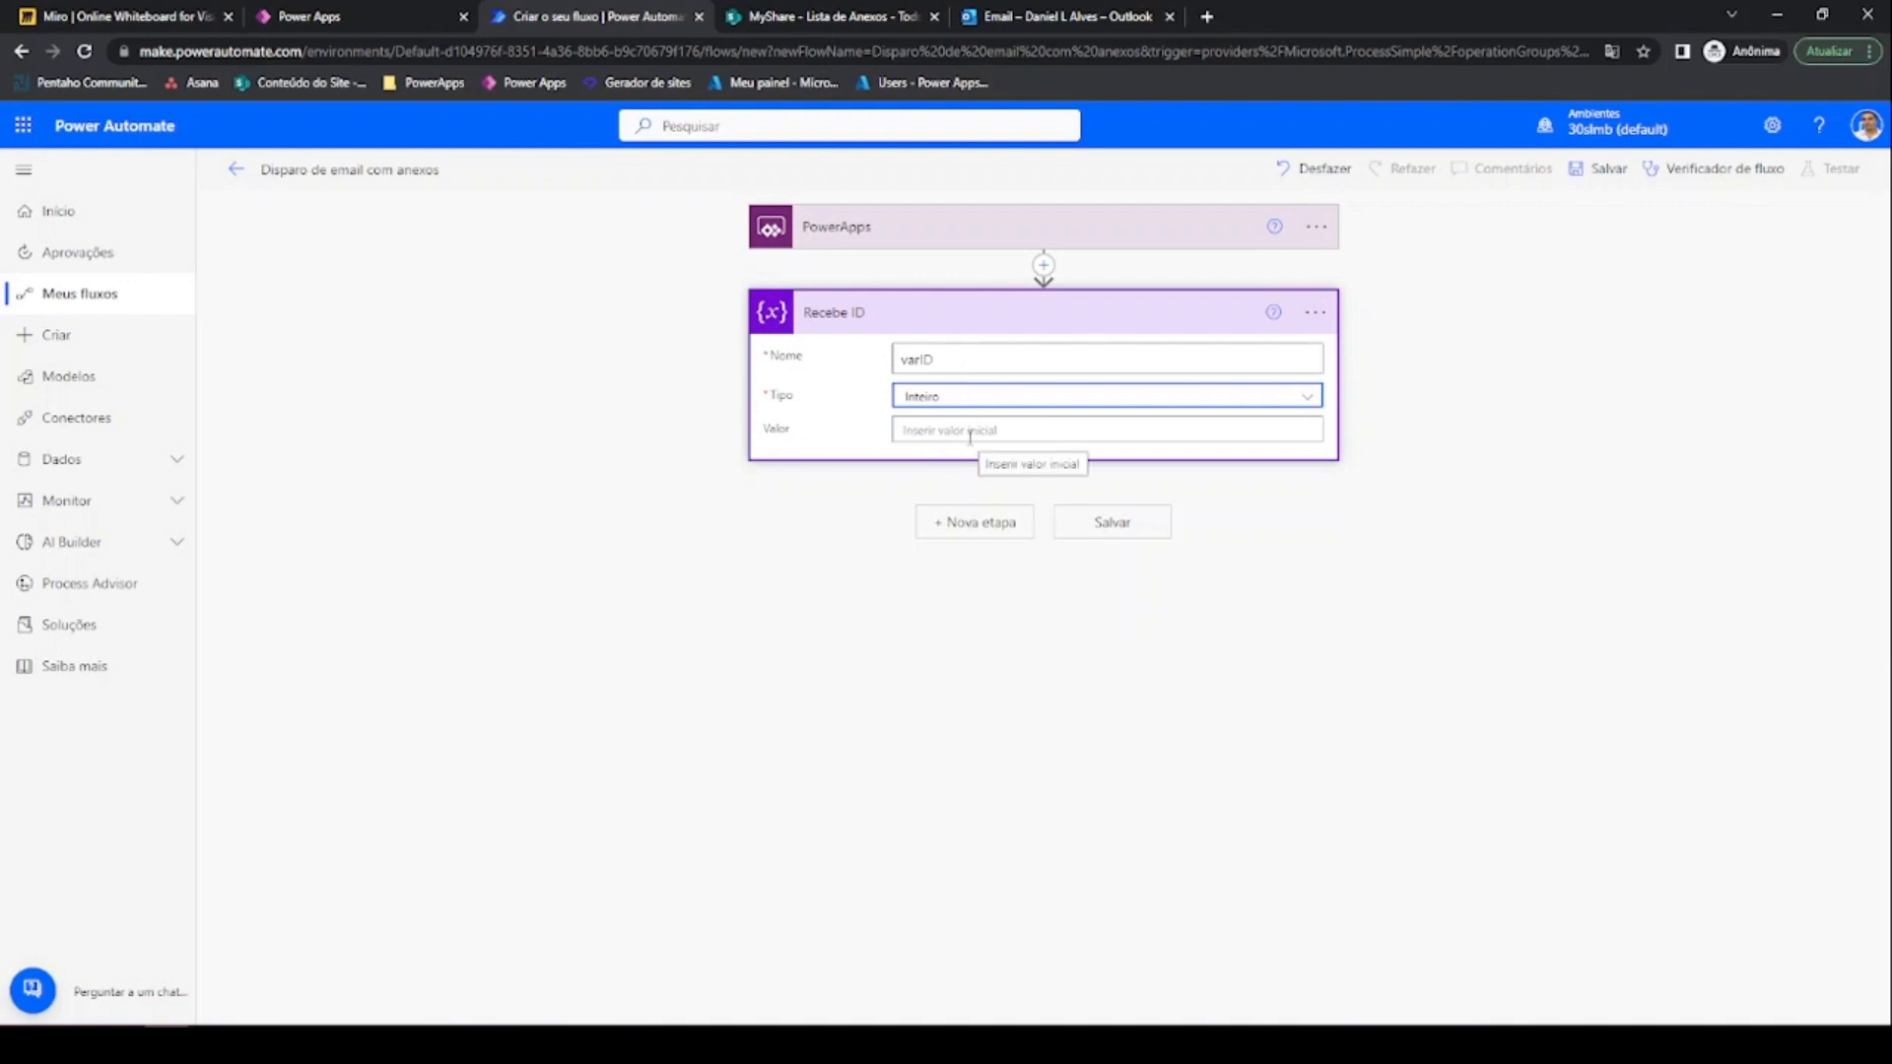
pyautogui.click(977, 533)
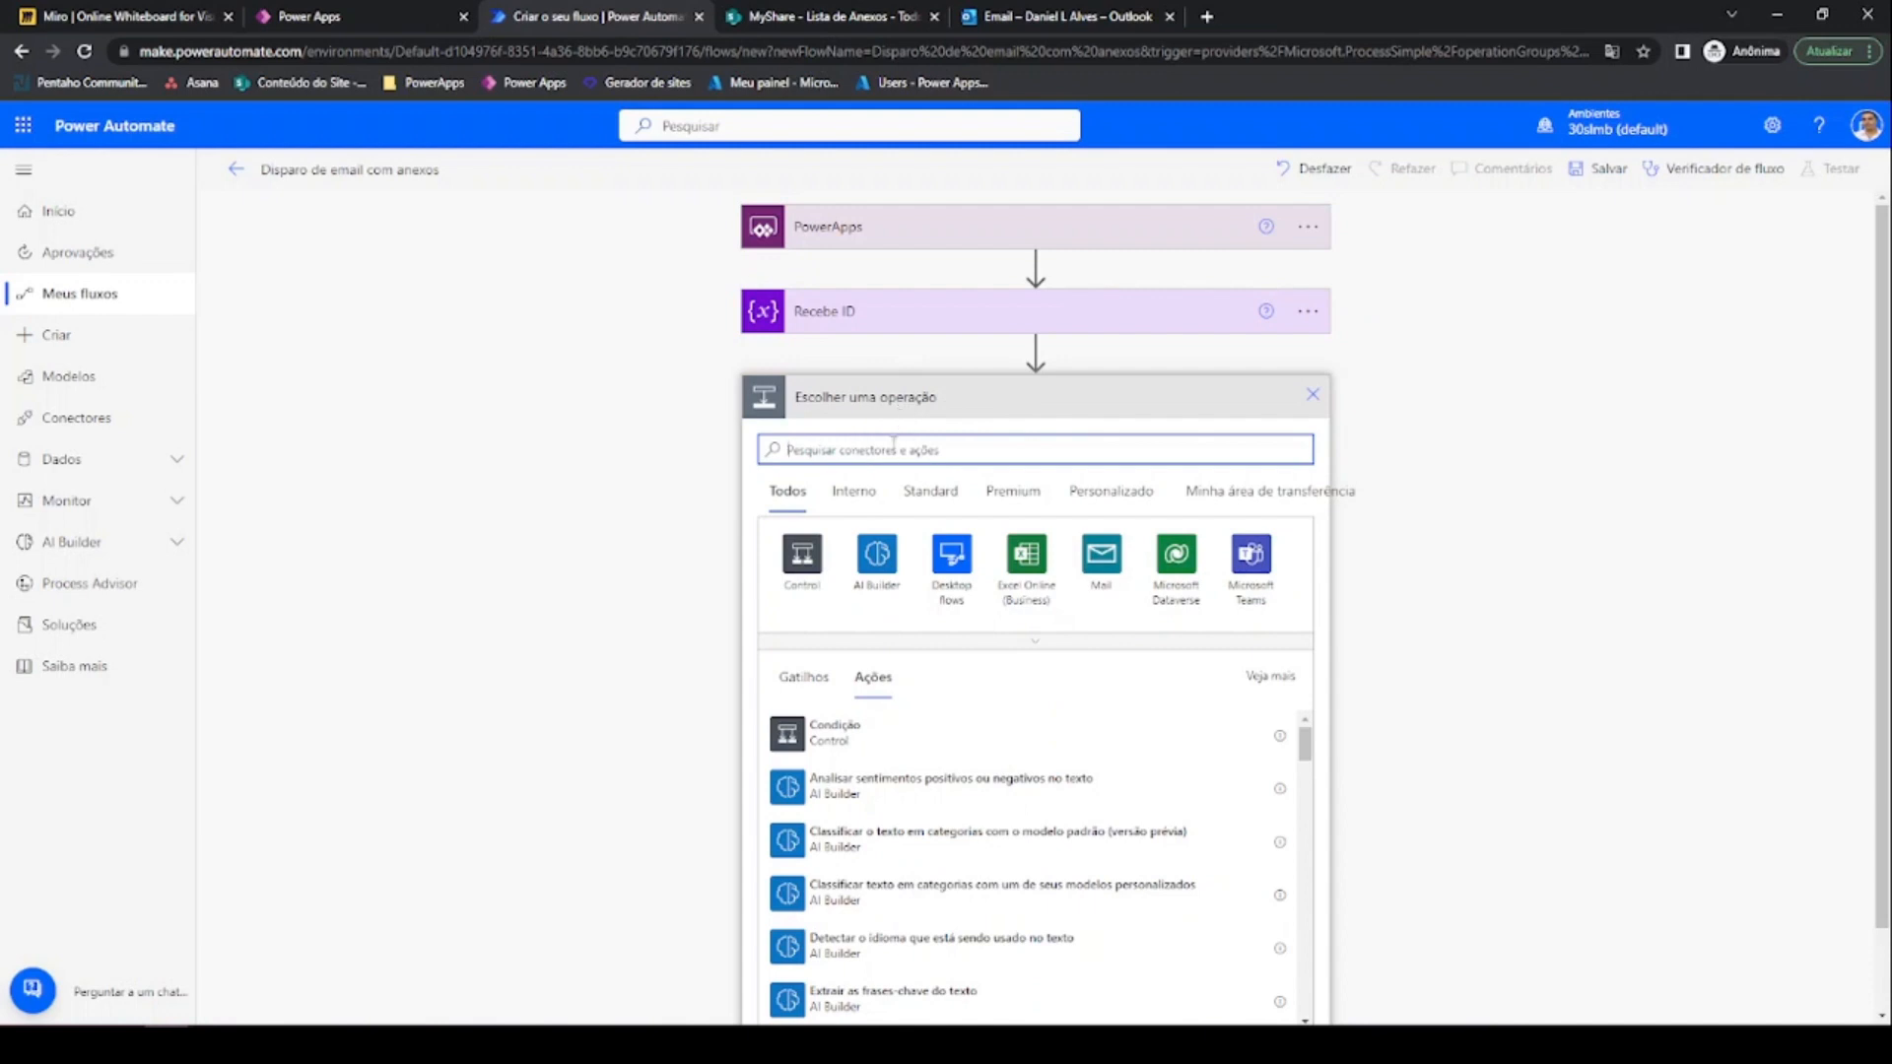
# Add SharePoint's 'Obter conteúdo do anexo' action after Recebe ID, found by searching 'anexo'
pyautogui.write('sharep')
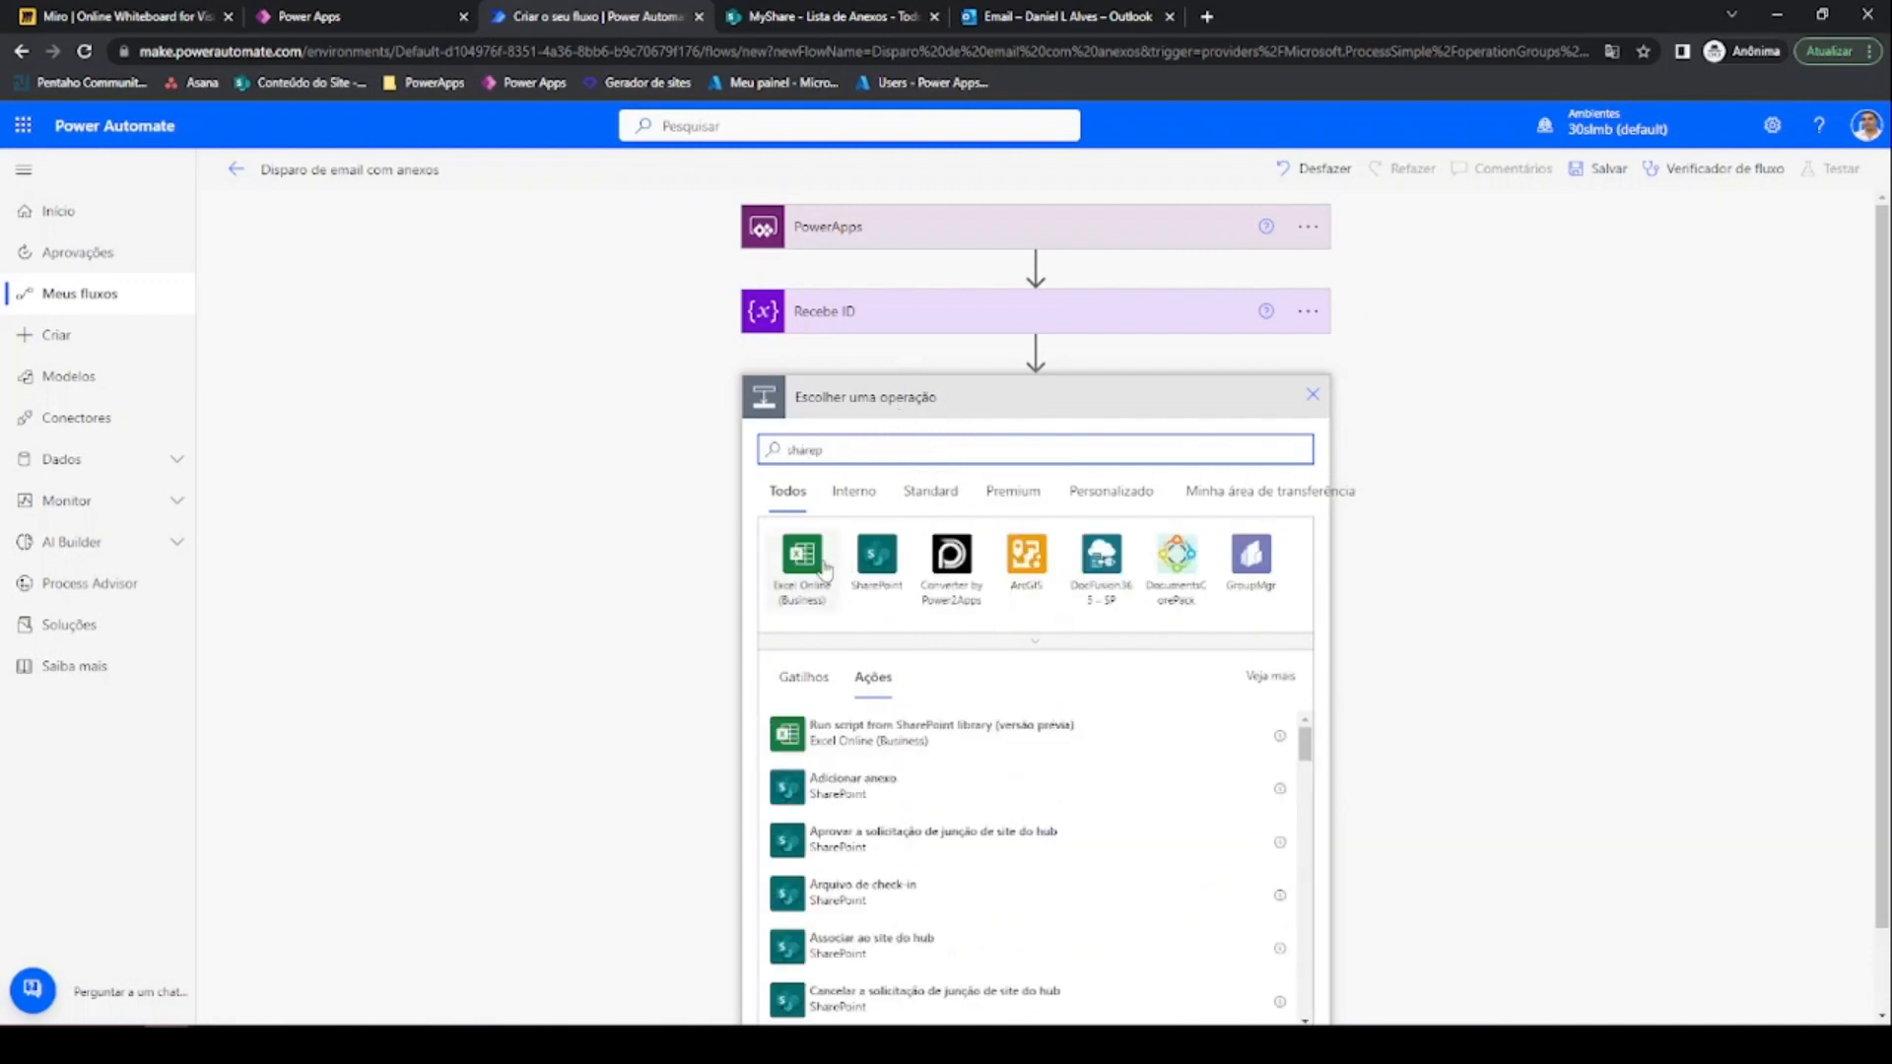
pyautogui.click(887, 561)
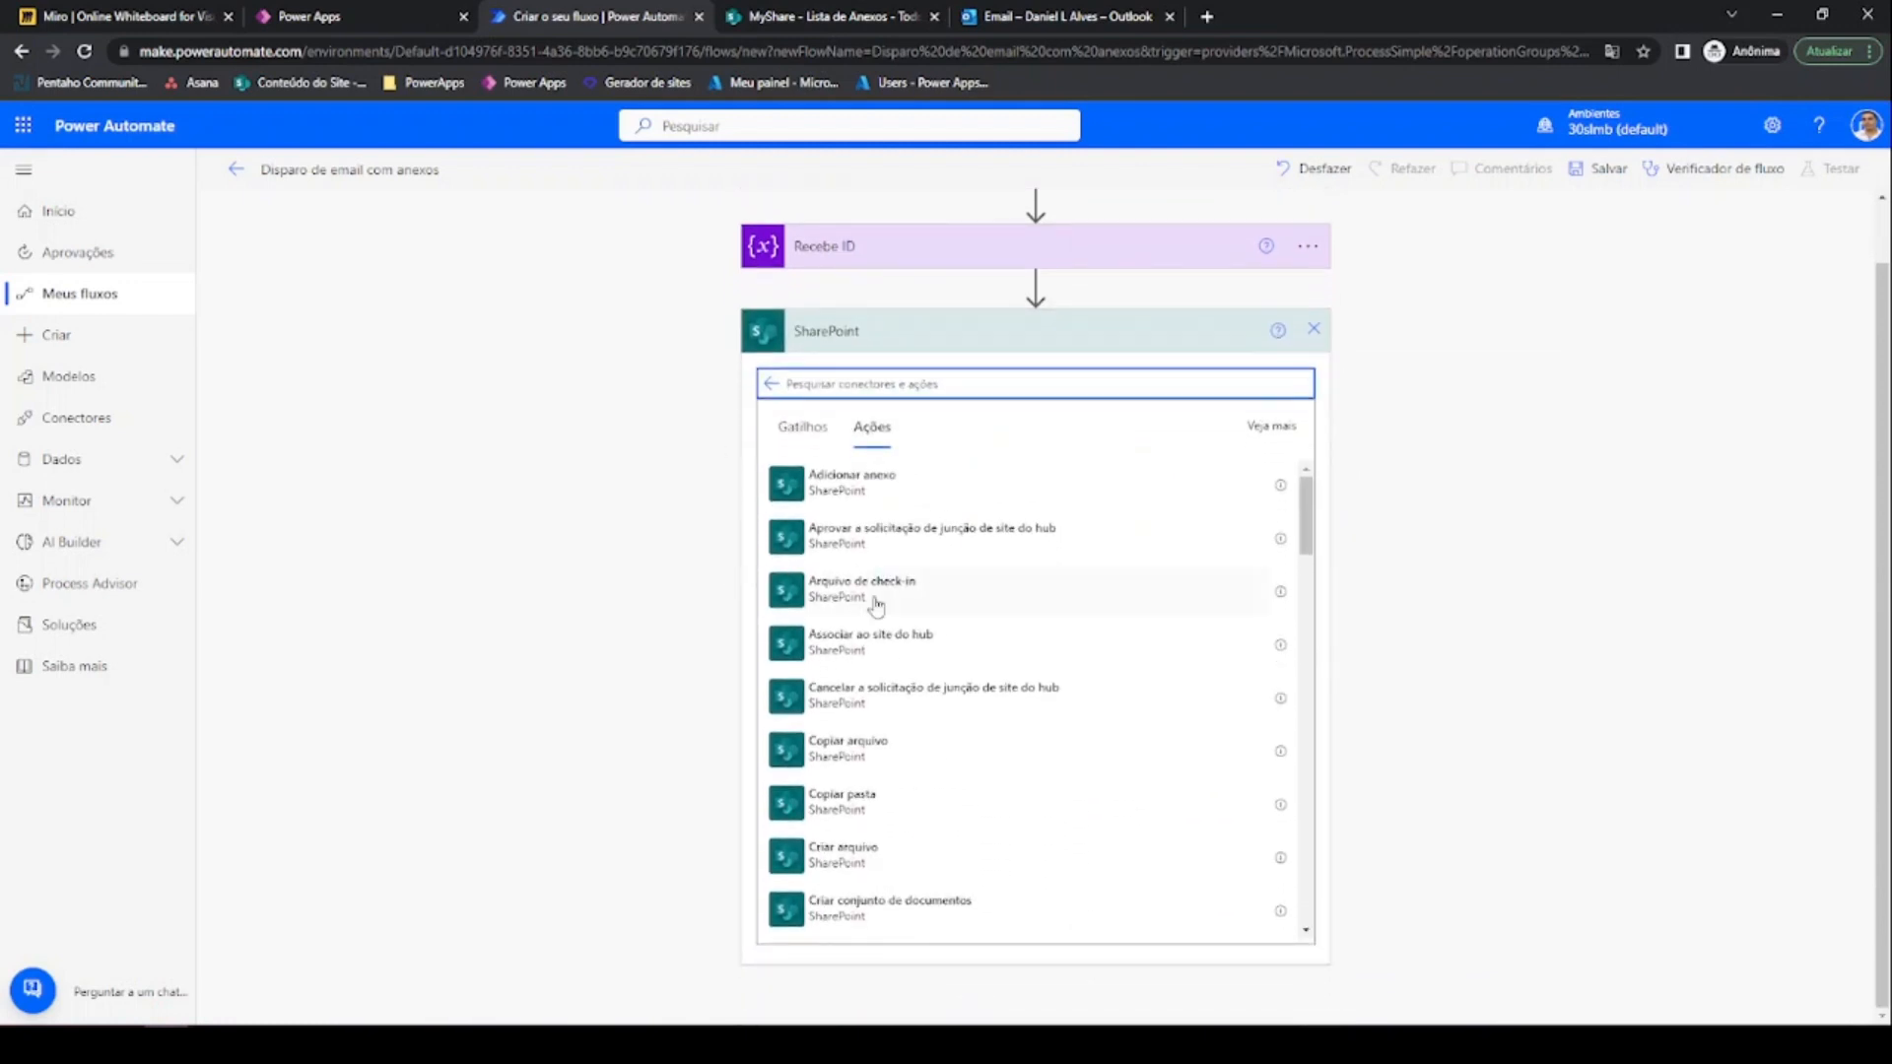
pyautogui.scroll(-1, 880, 603)
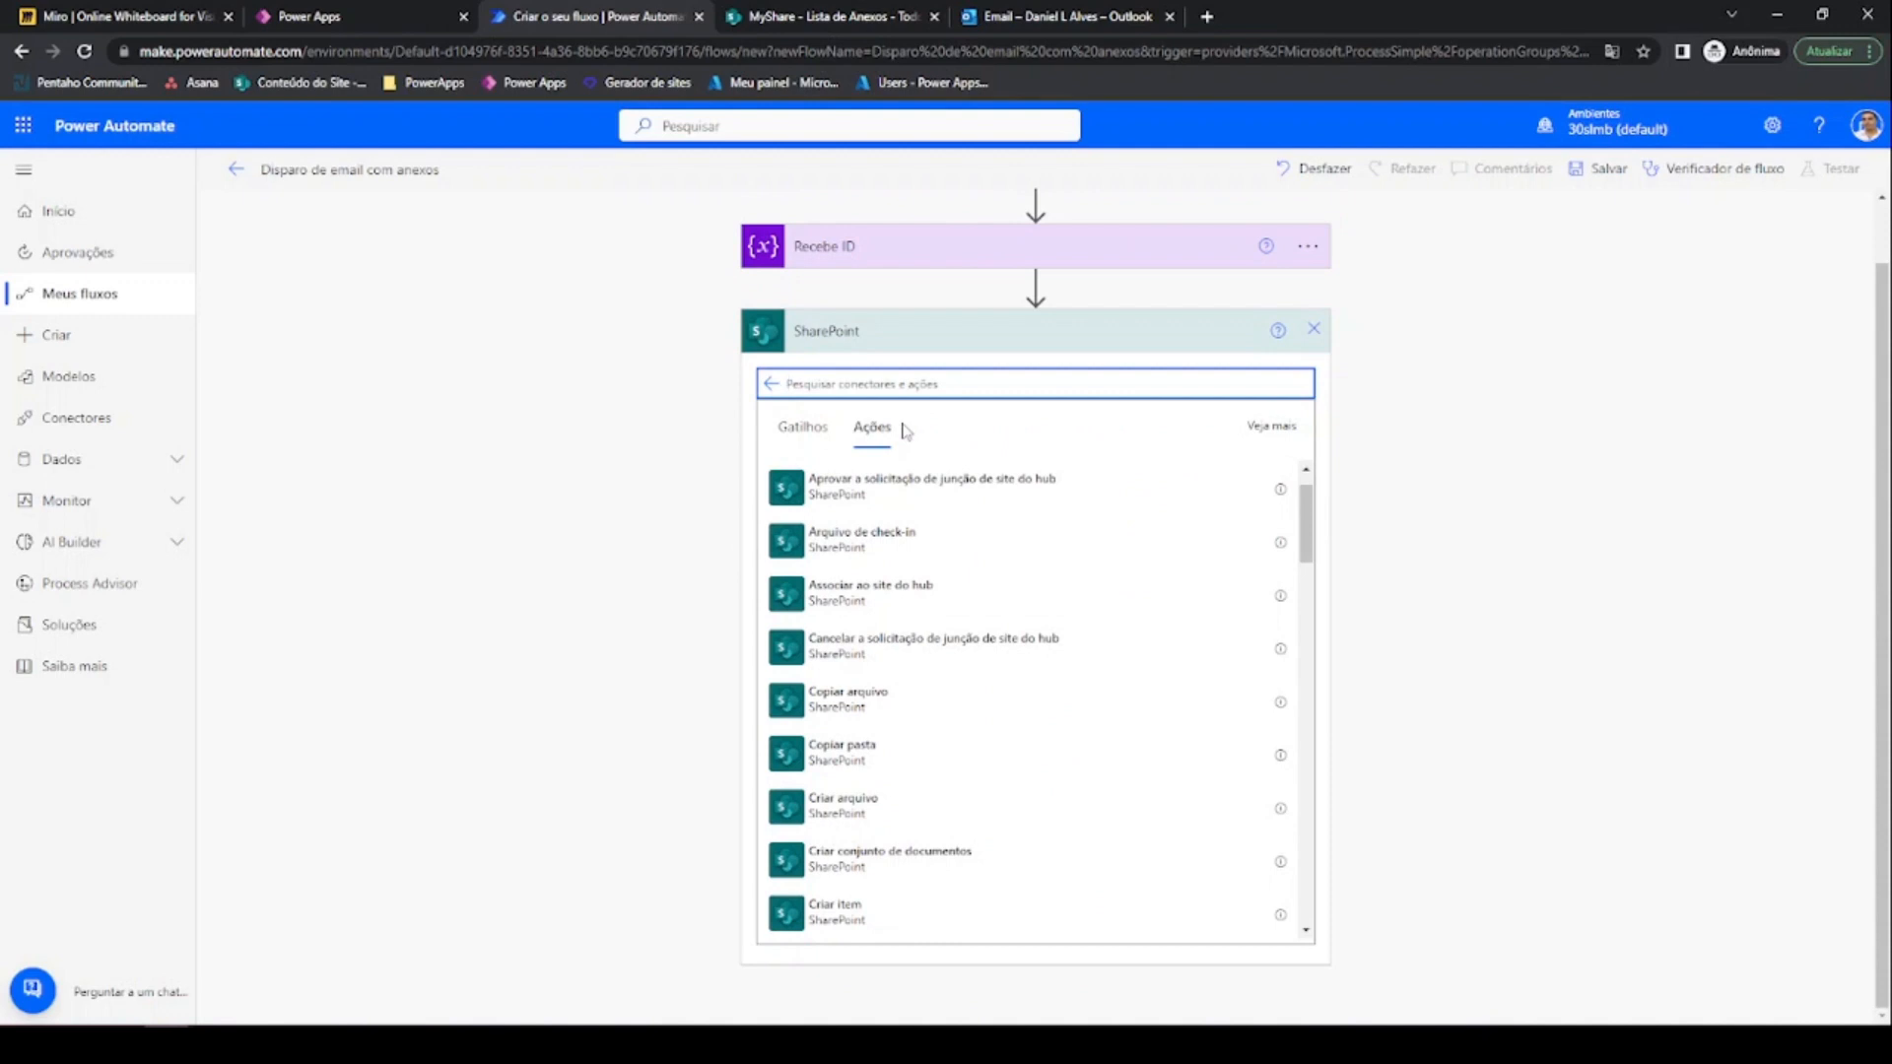
pyautogui.write('anexo')
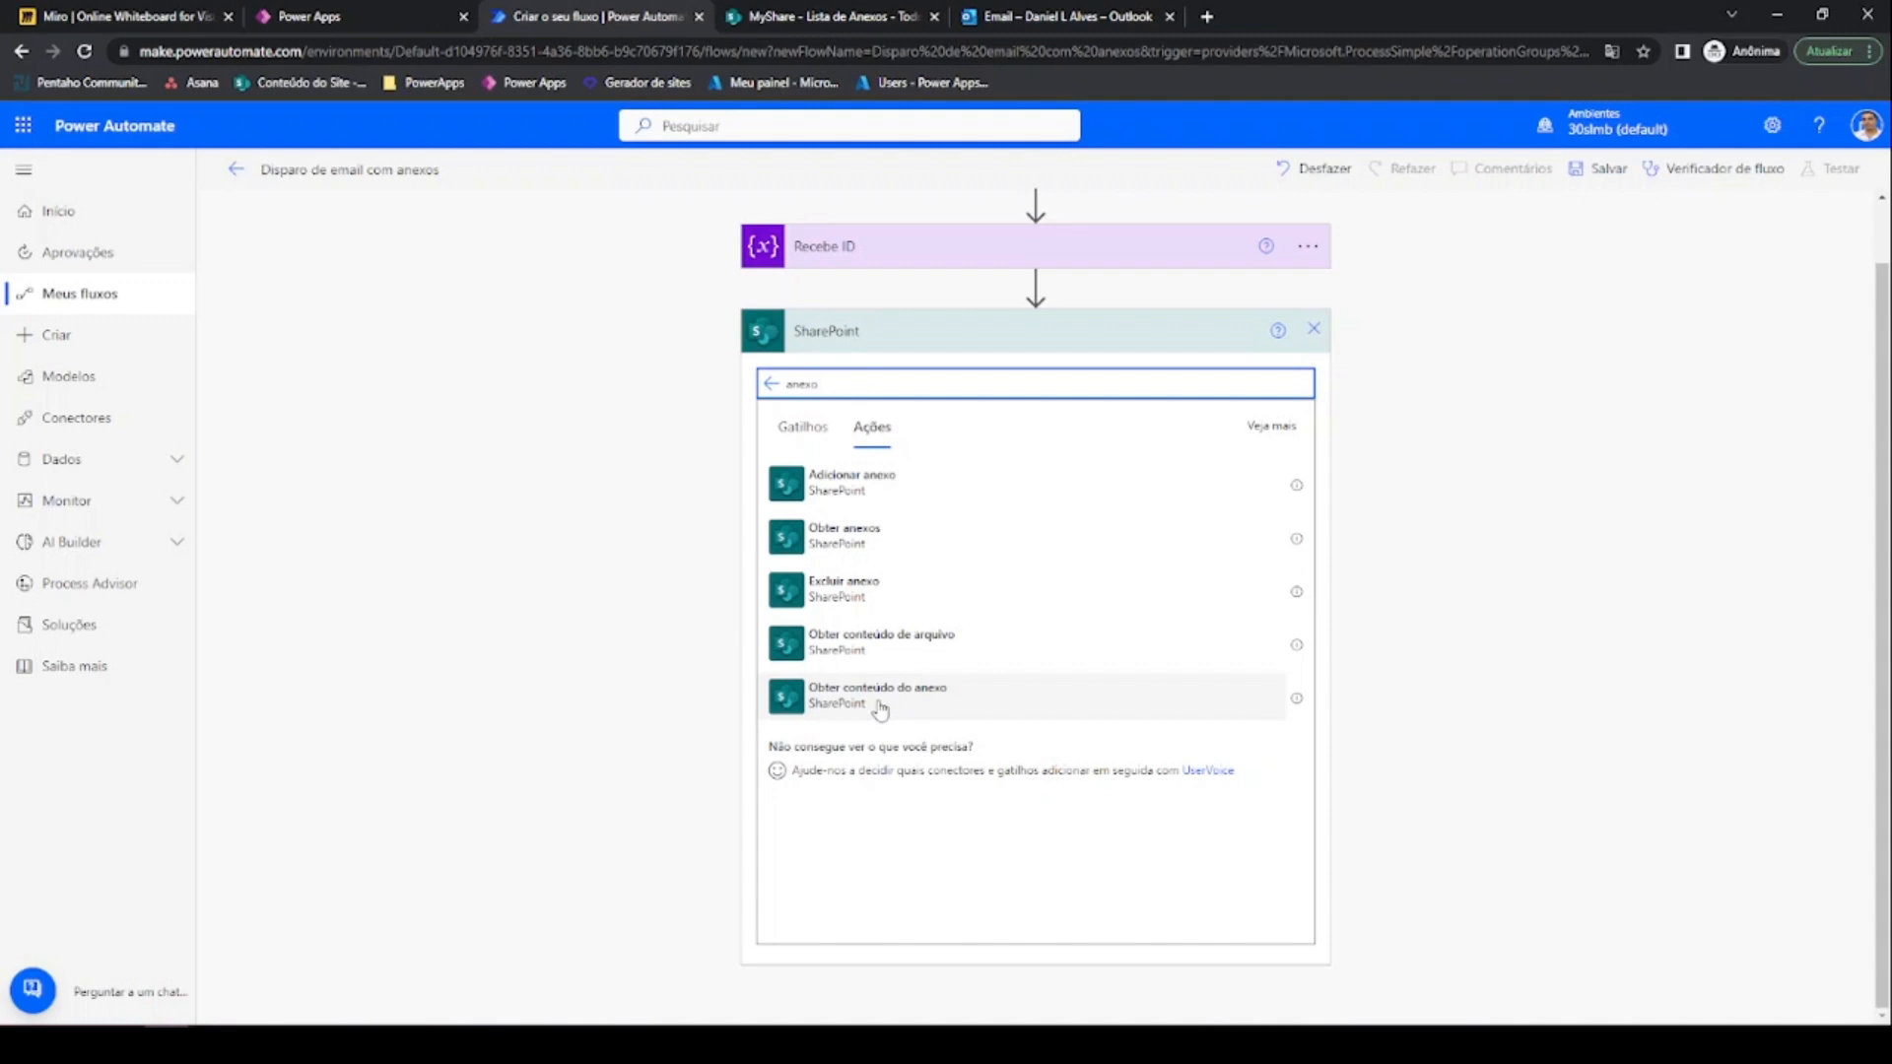
pyautogui.click(880, 709)
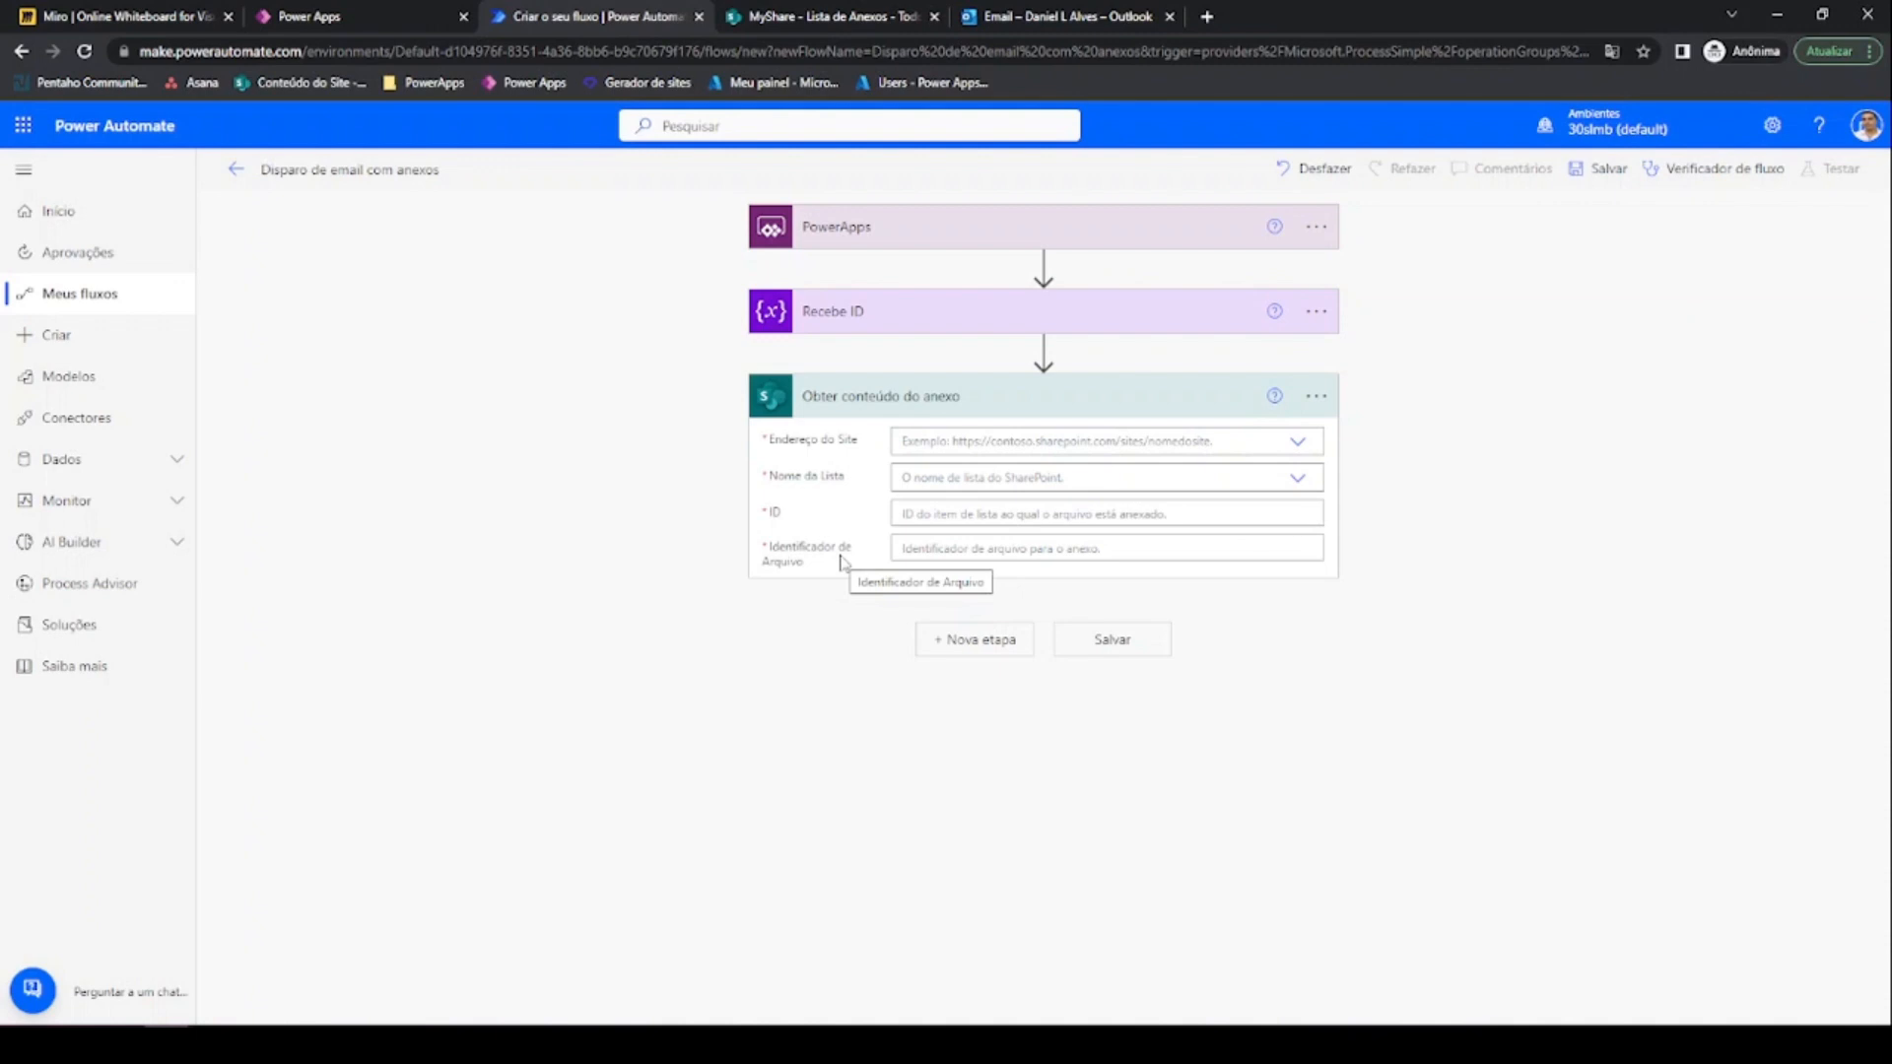
# Insert a SharePoint 'Obter anexos' action directly below Recebe ID
pyautogui.click(948, 550)
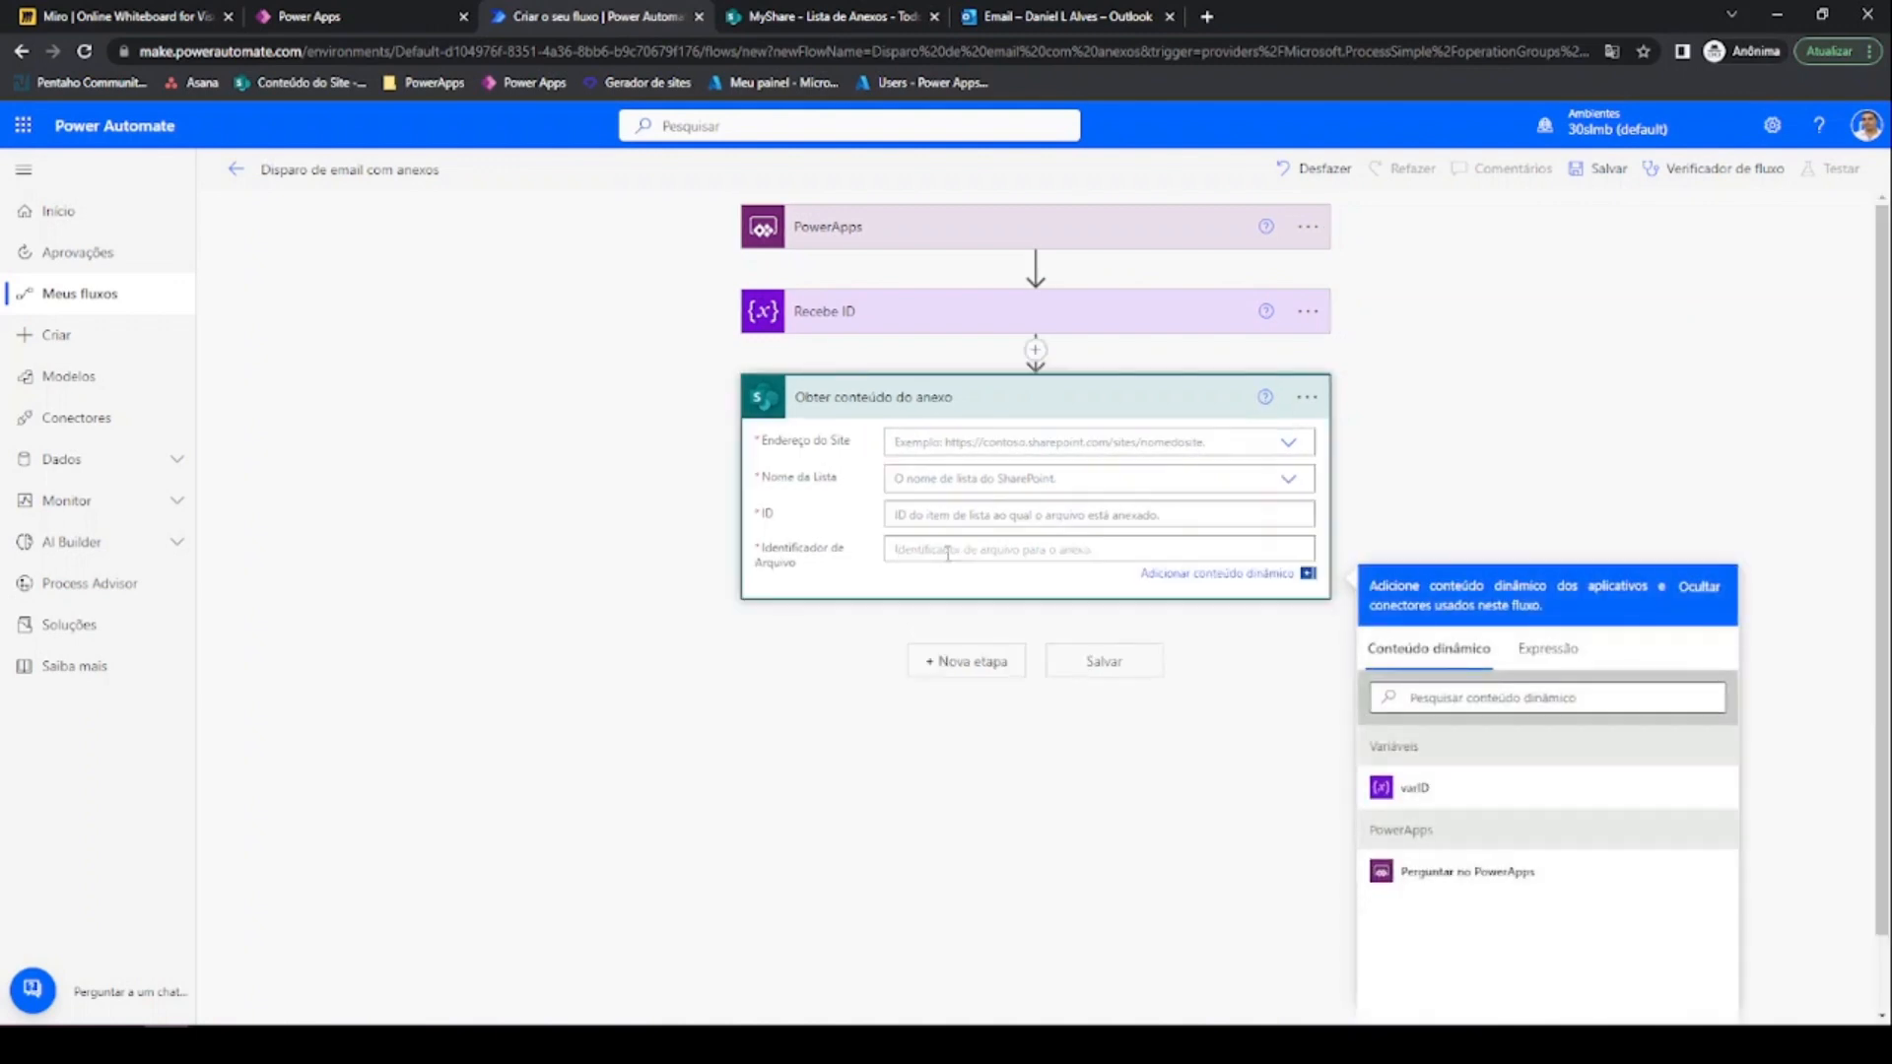
pyautogui.click(1028, 366)
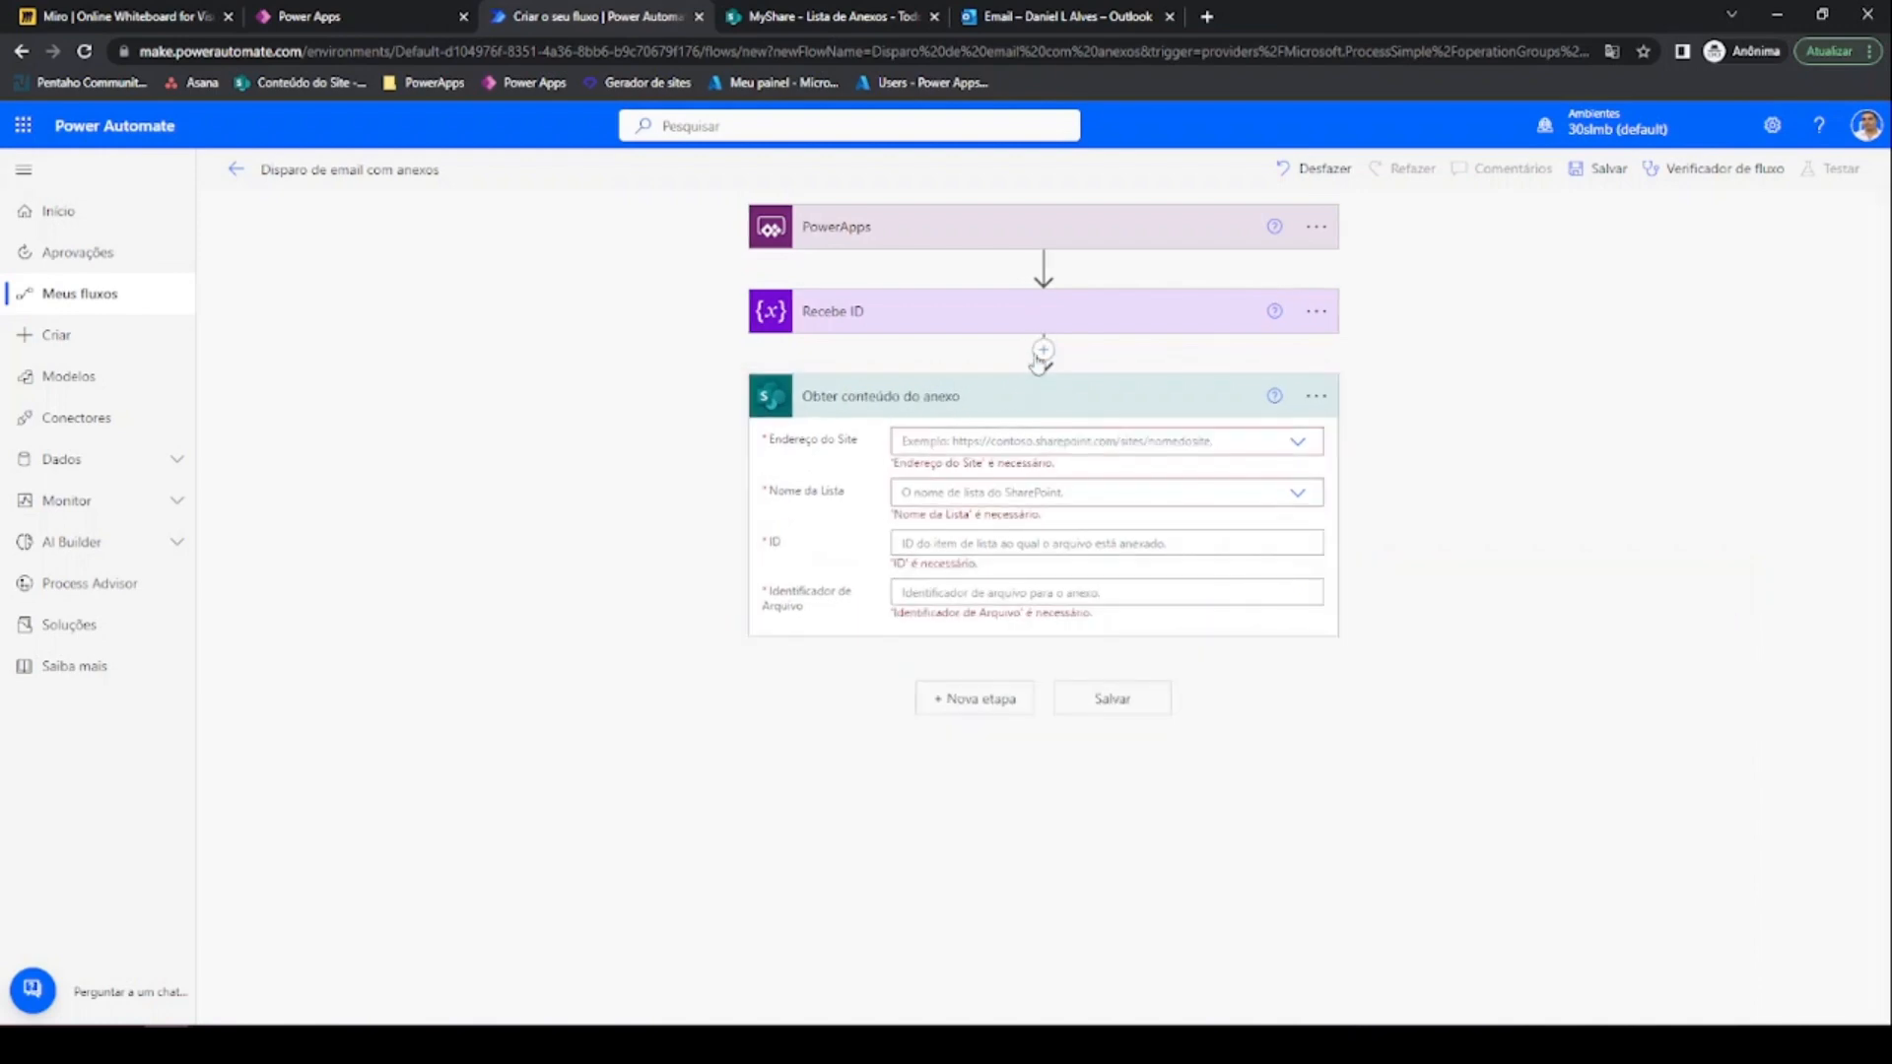
pyautogui.click(1044, 351)
pyautogui.click(1029, 387)
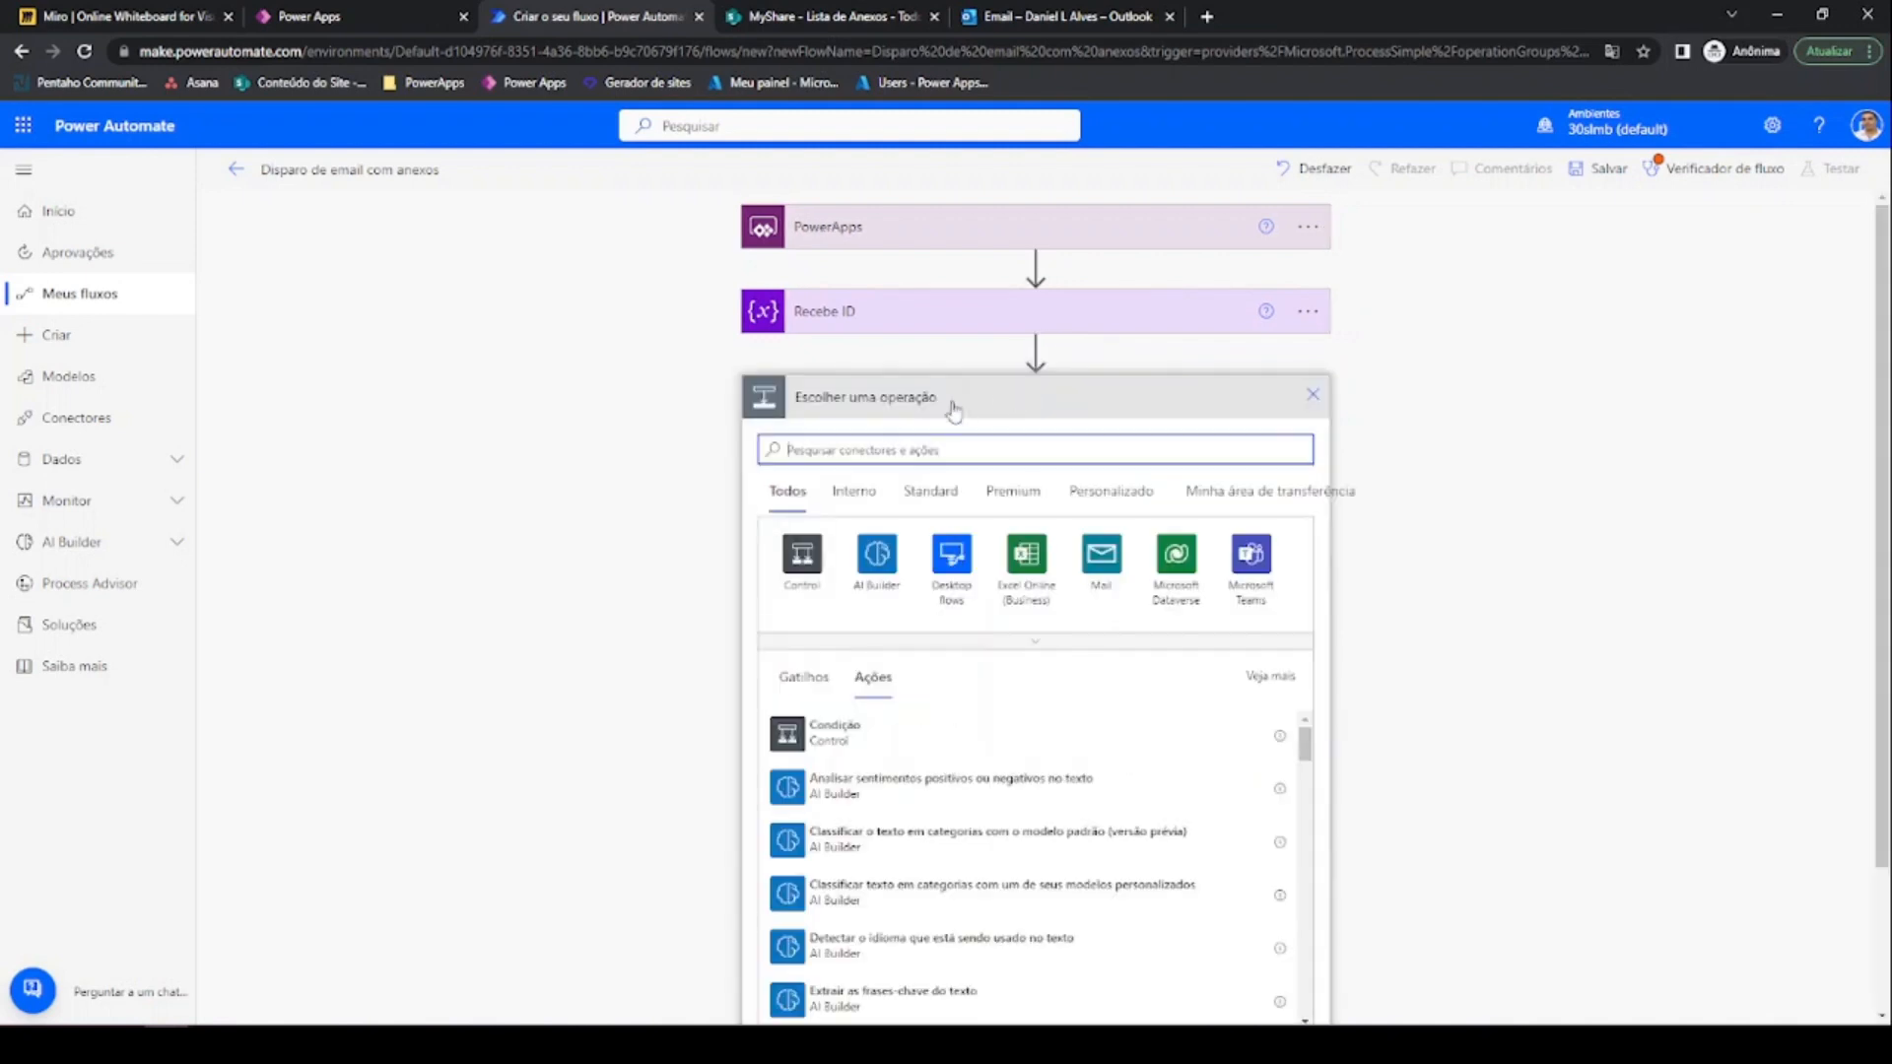
pyautogui.write('sharep')
pyautogui.click(872, 576)
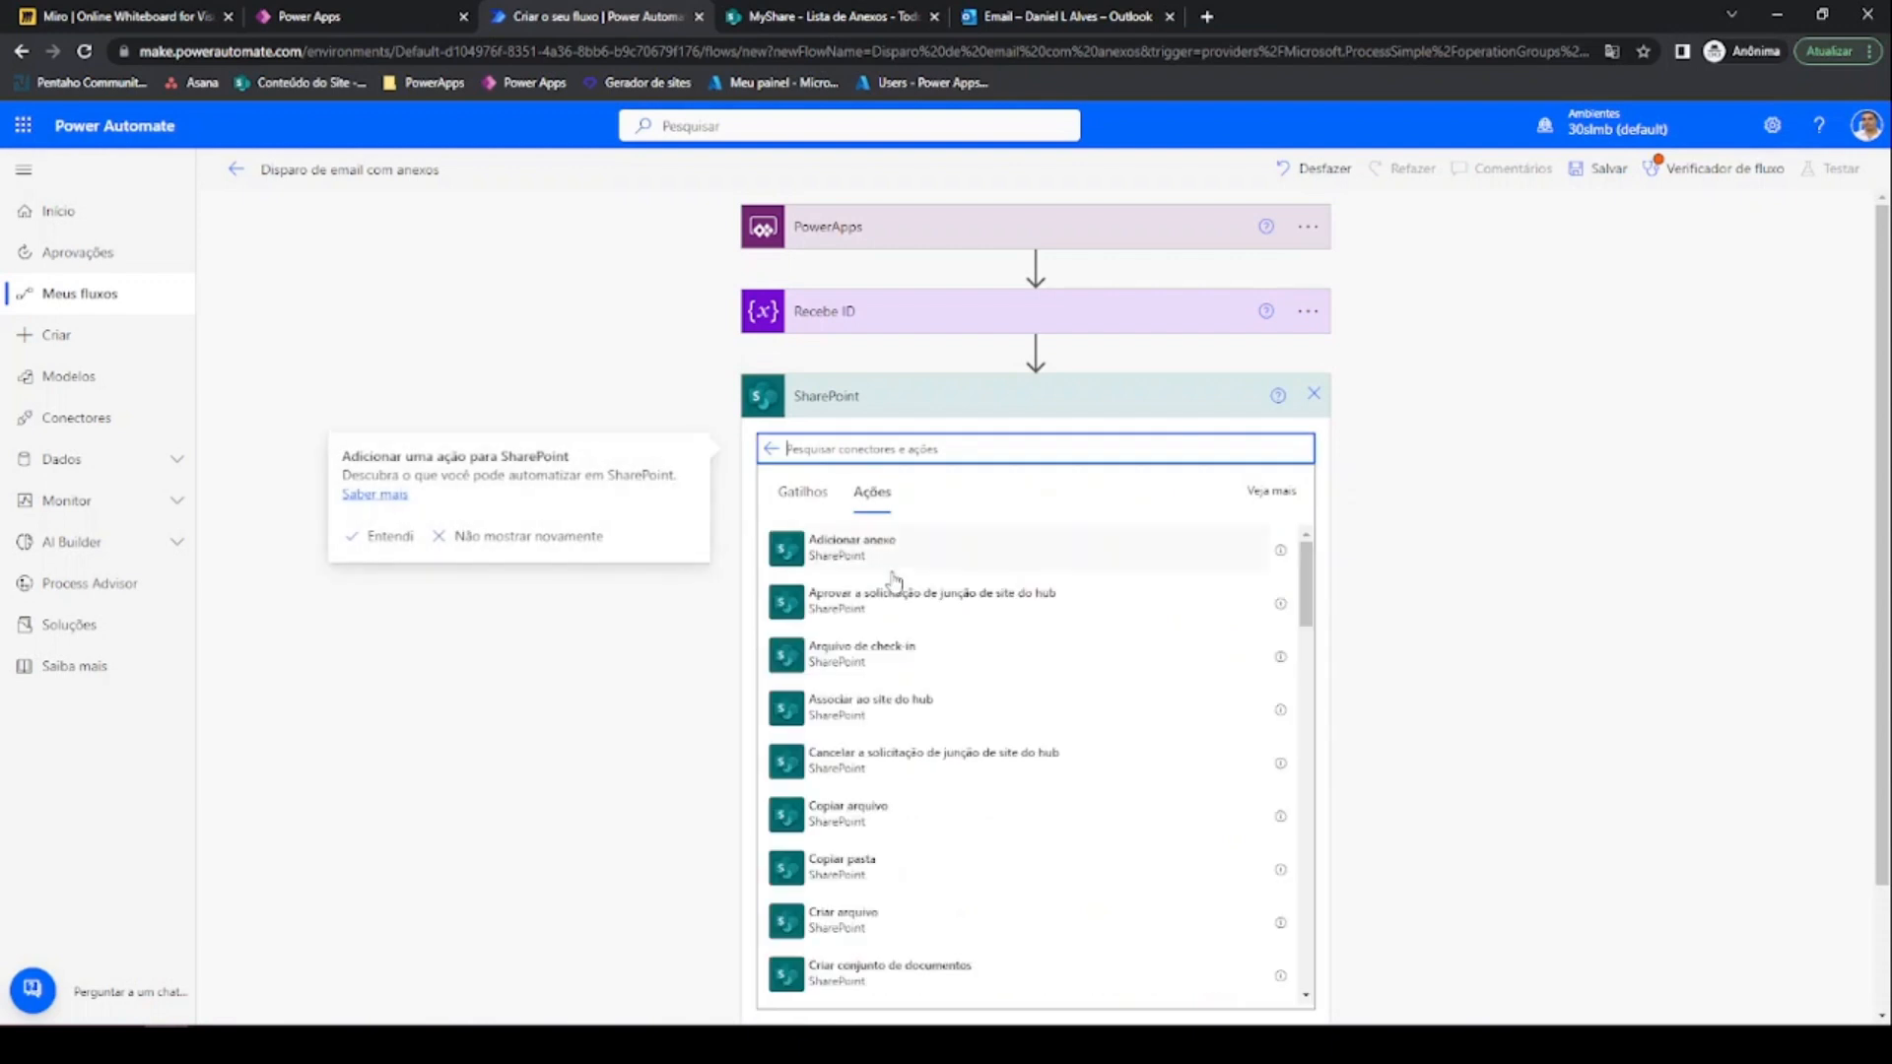
pyautogui.write('a')
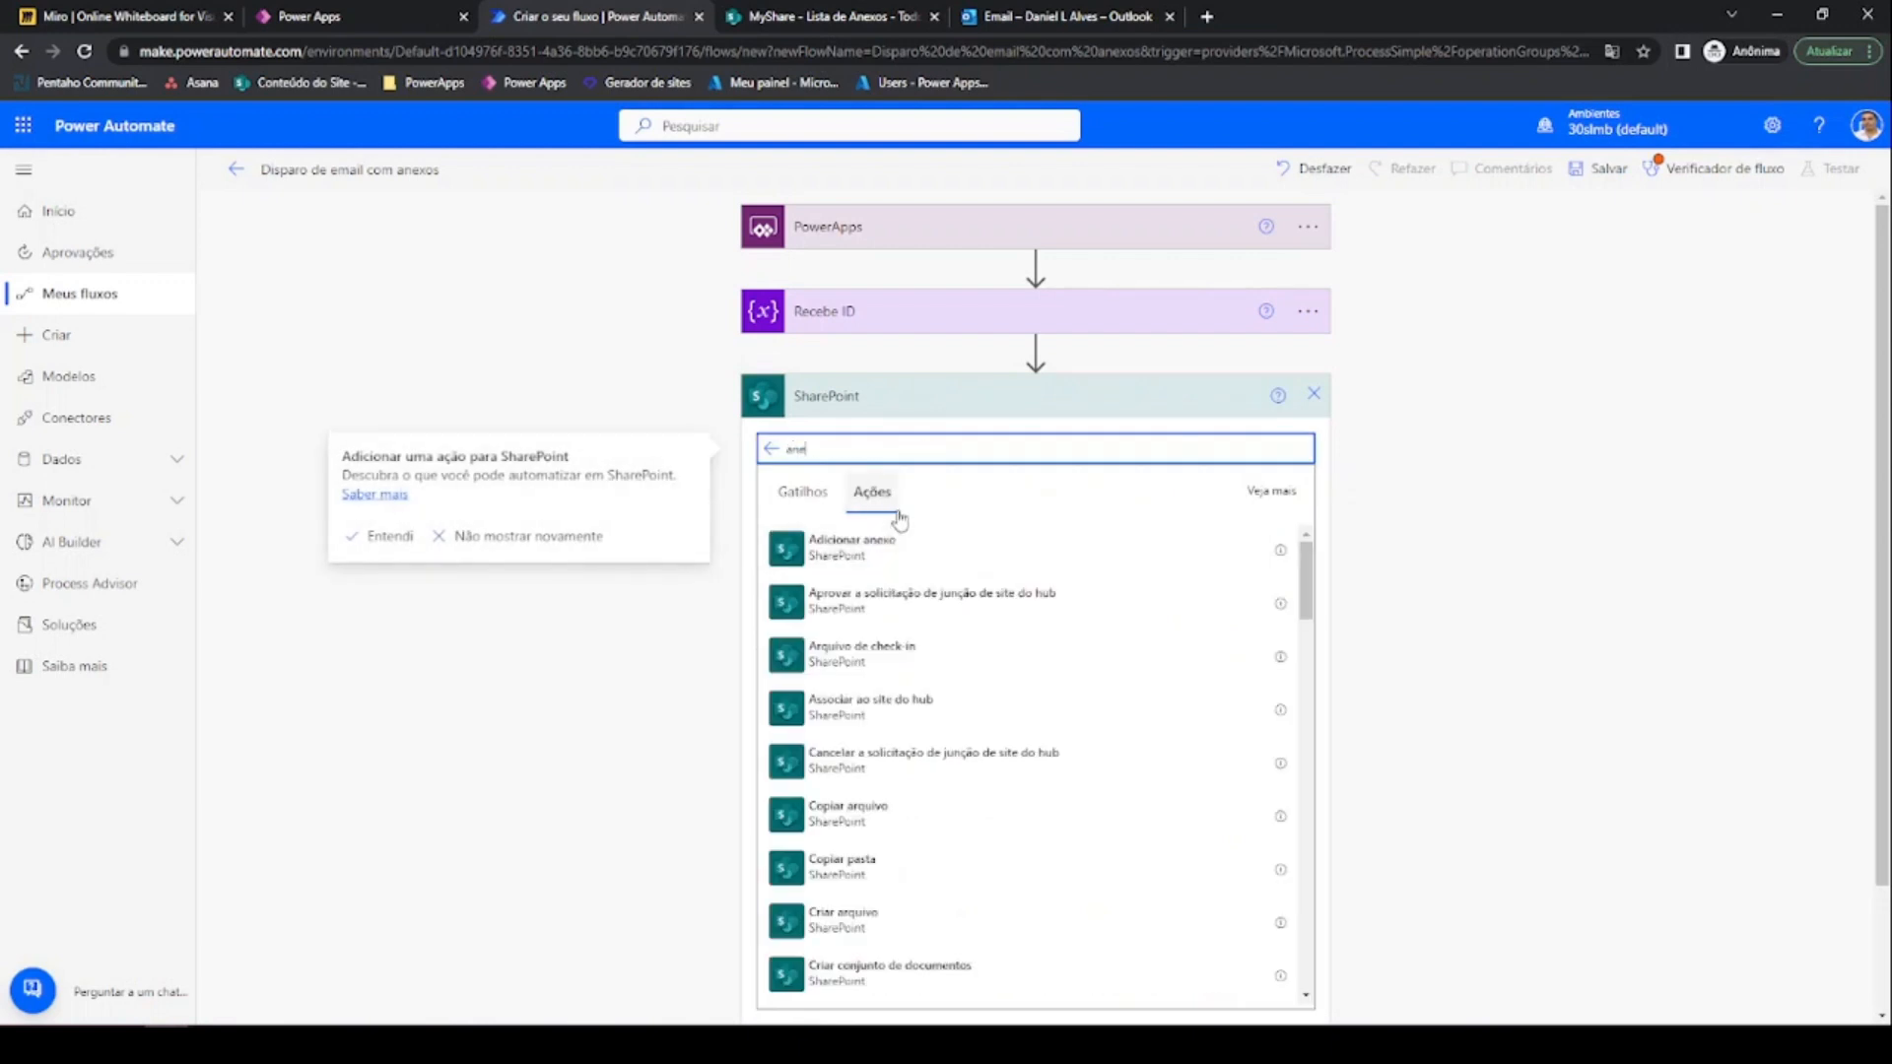
pyautogui.write('ne')
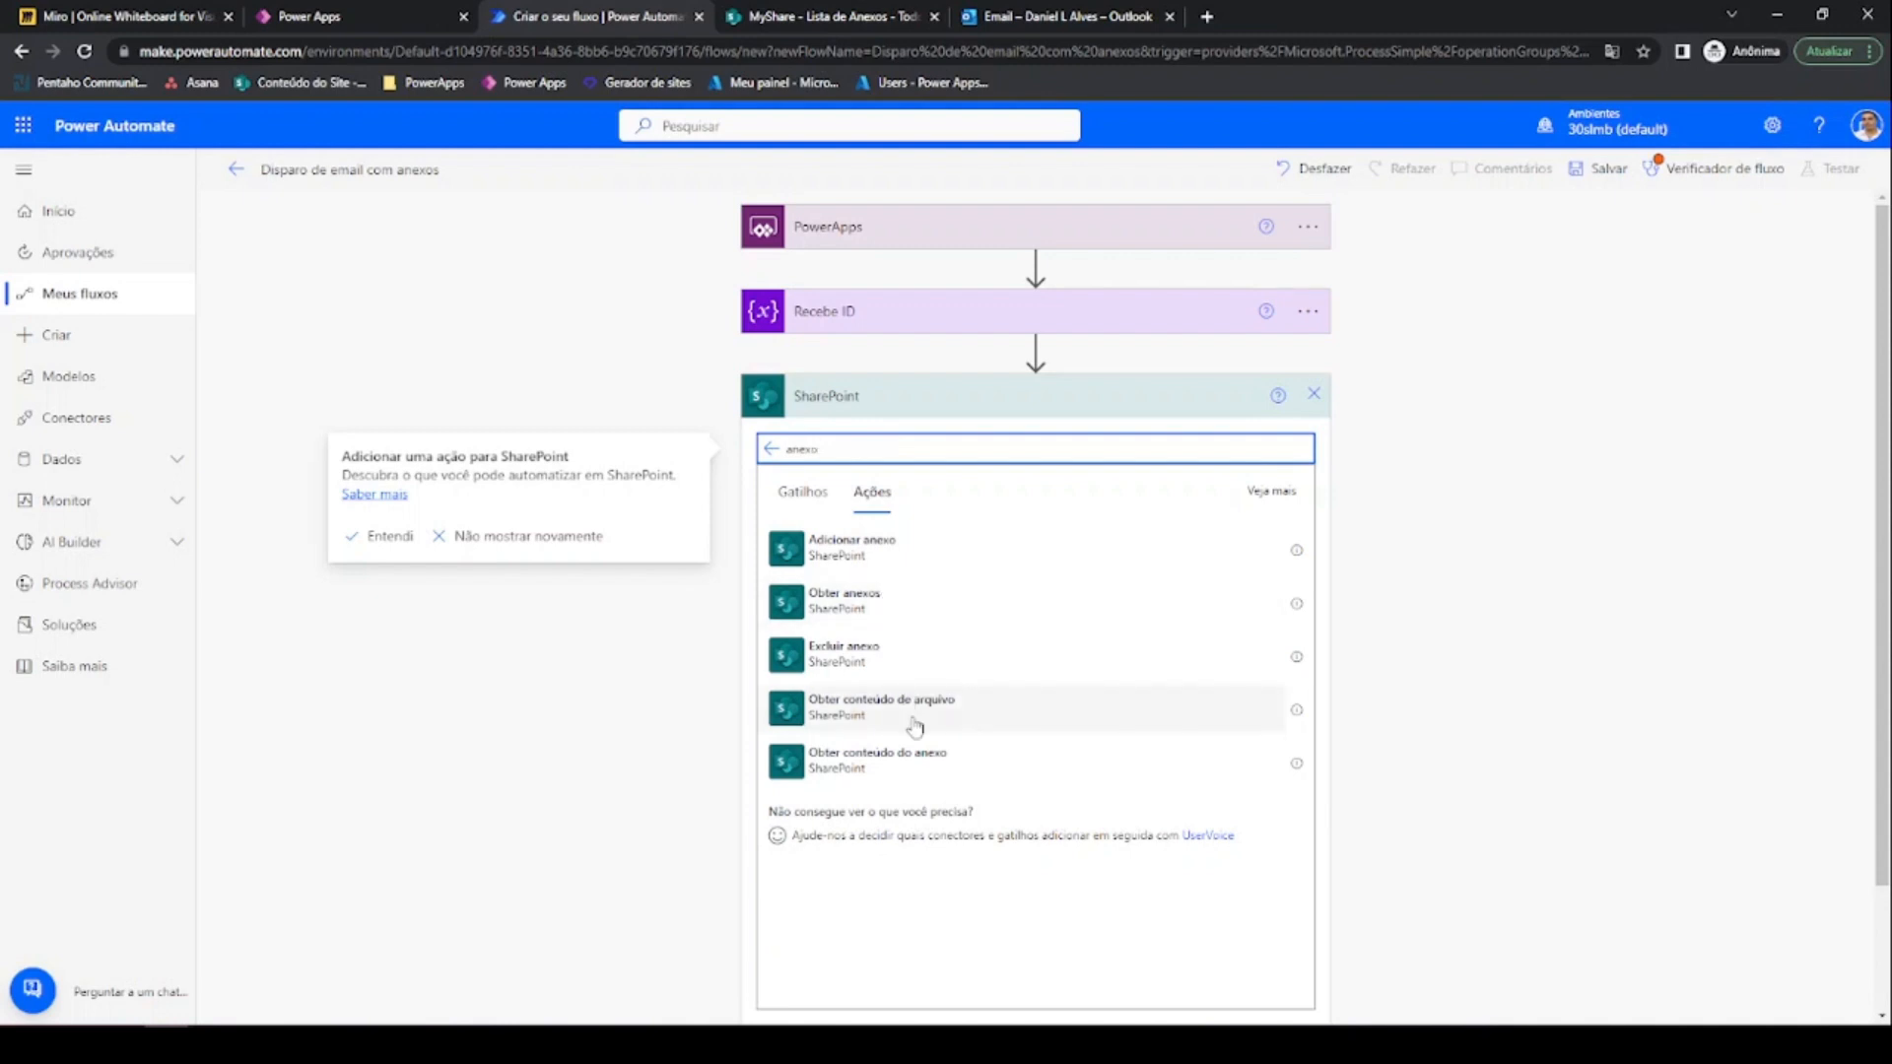
pyautogui.click(882, 606)
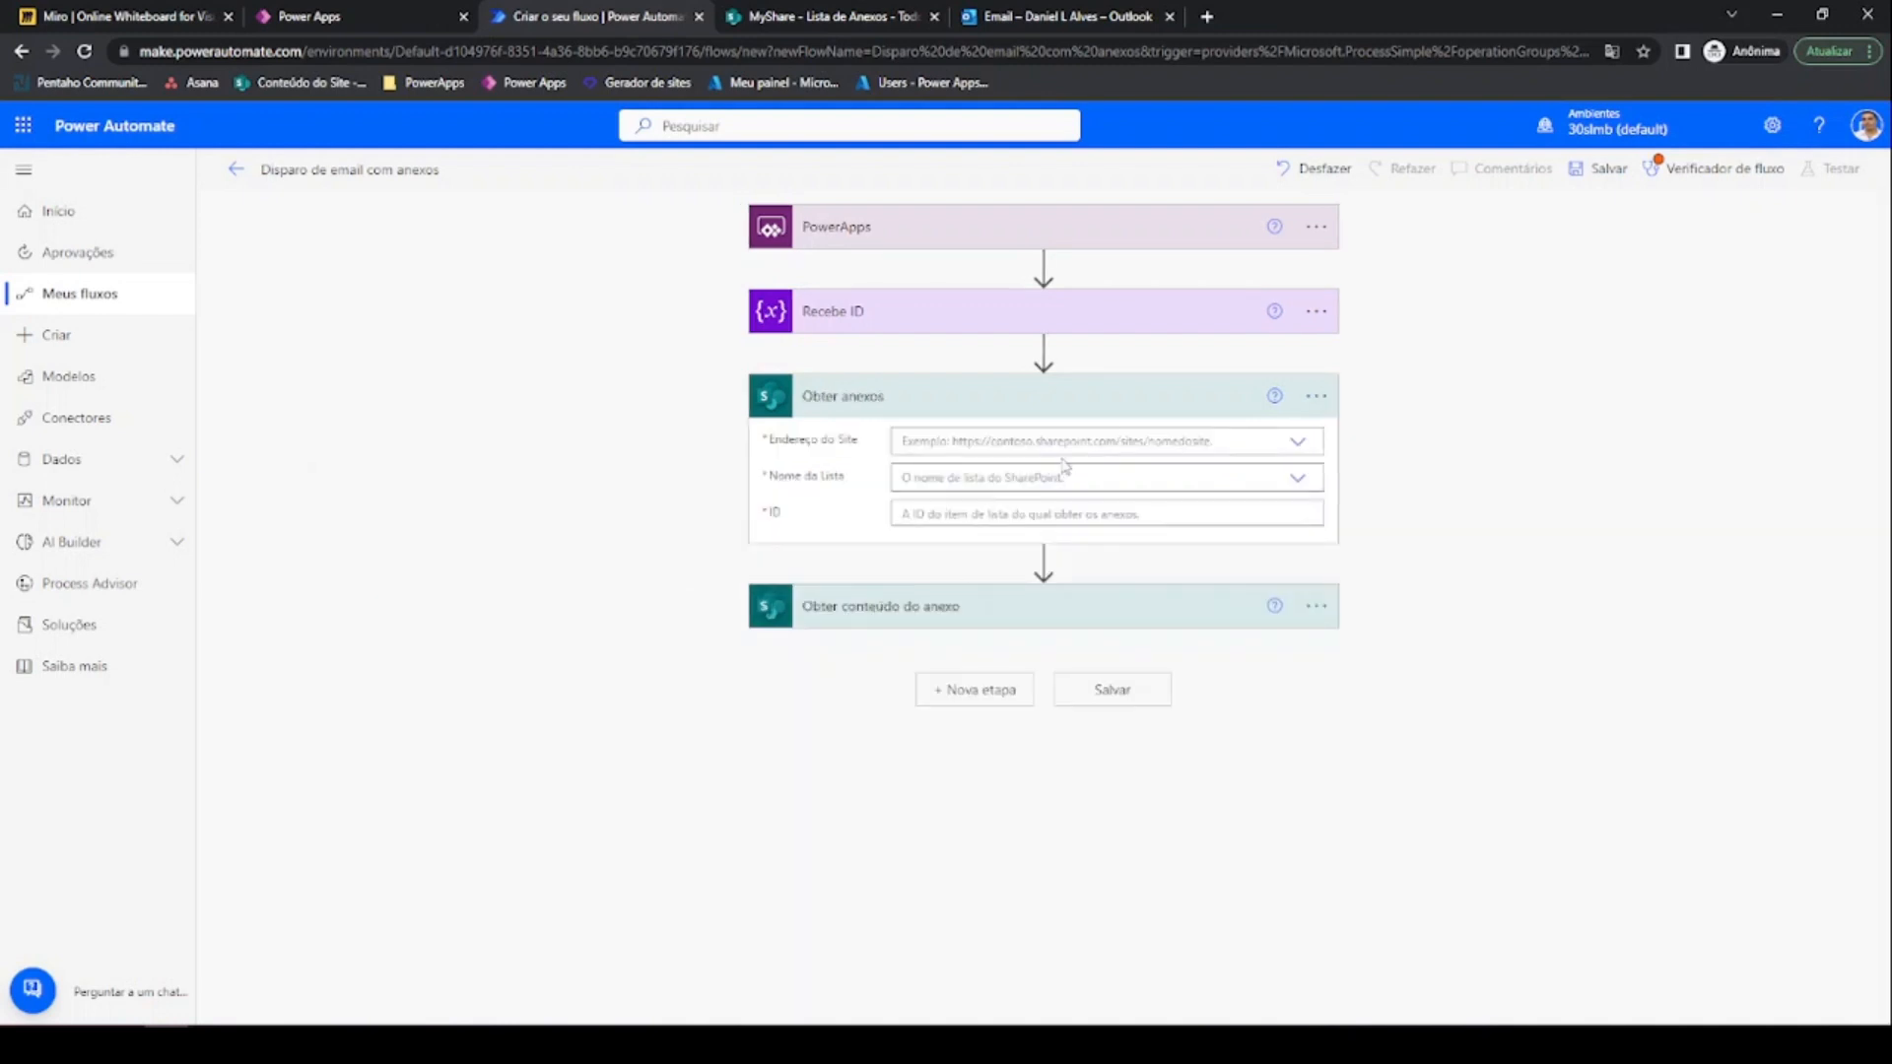
# Set Obter anexos to site MyShare, list Lista de Anexos, and item ID varID
pyautogui.click(1170, 447)
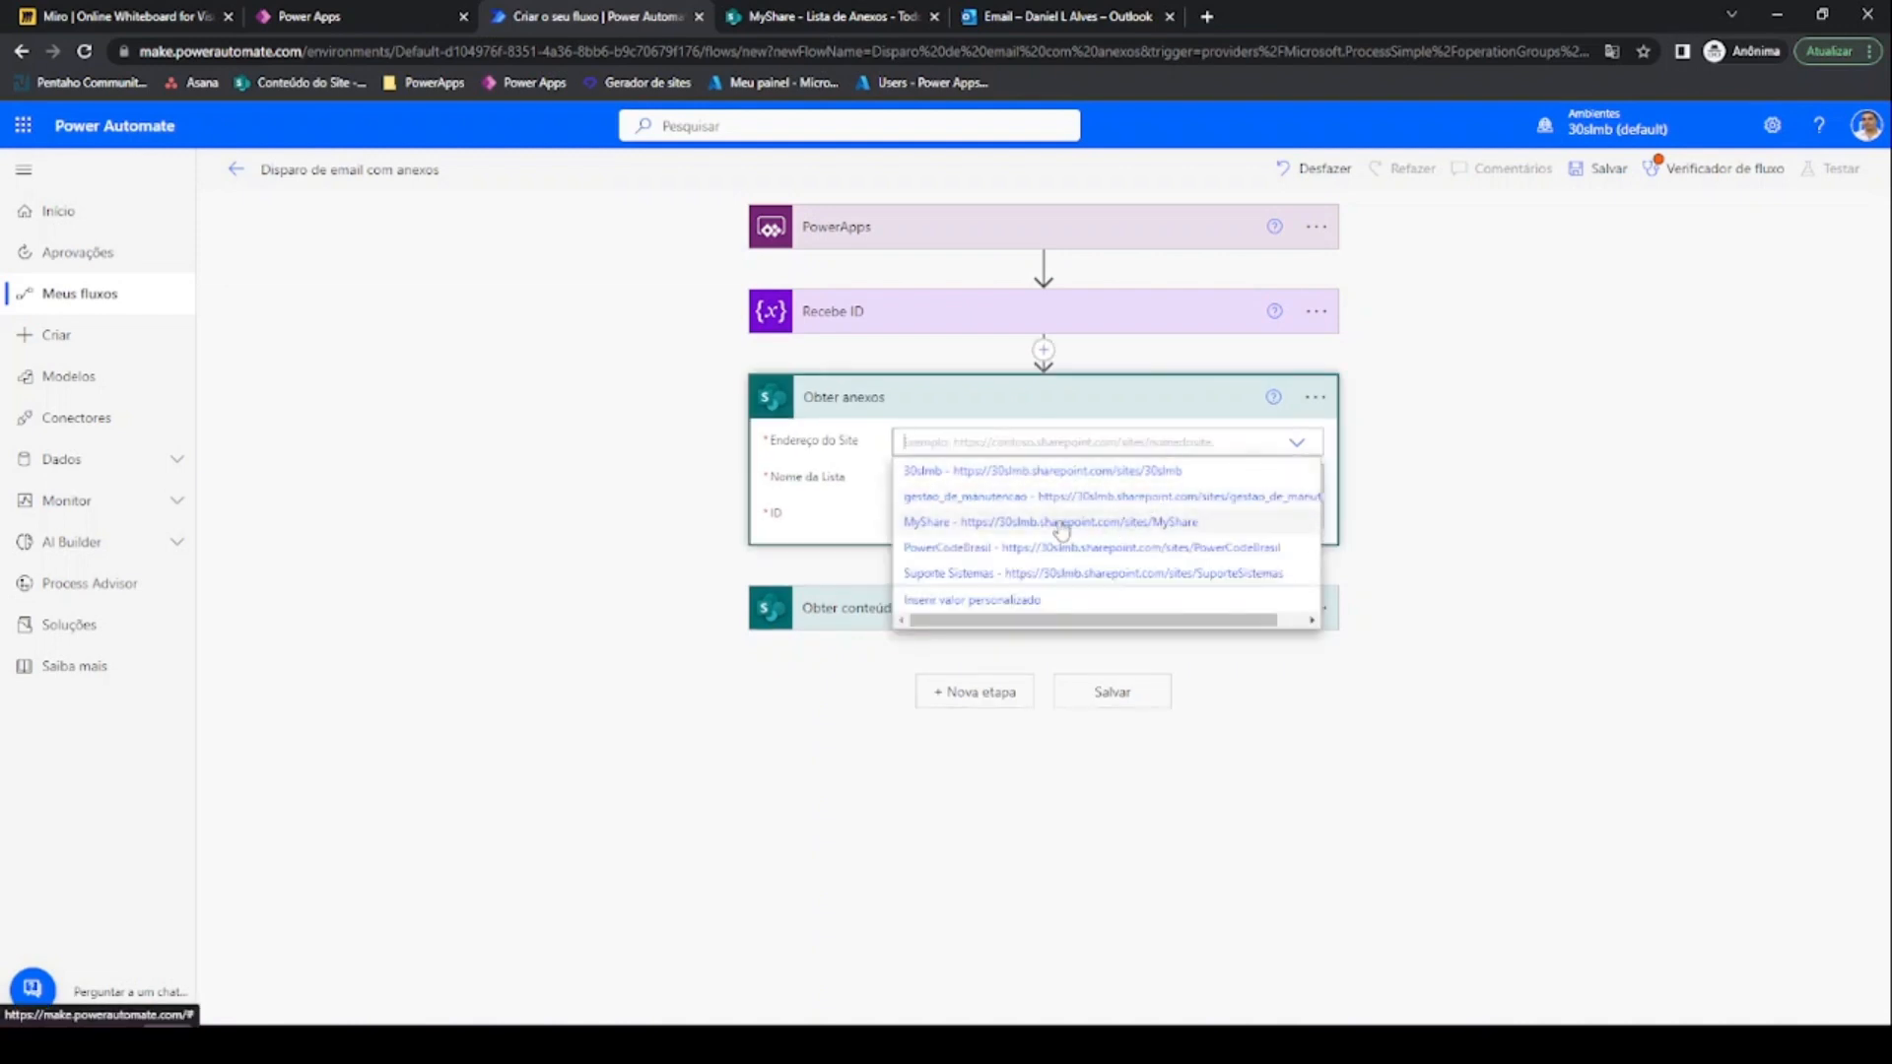
pyautogui.click(1015, 523)
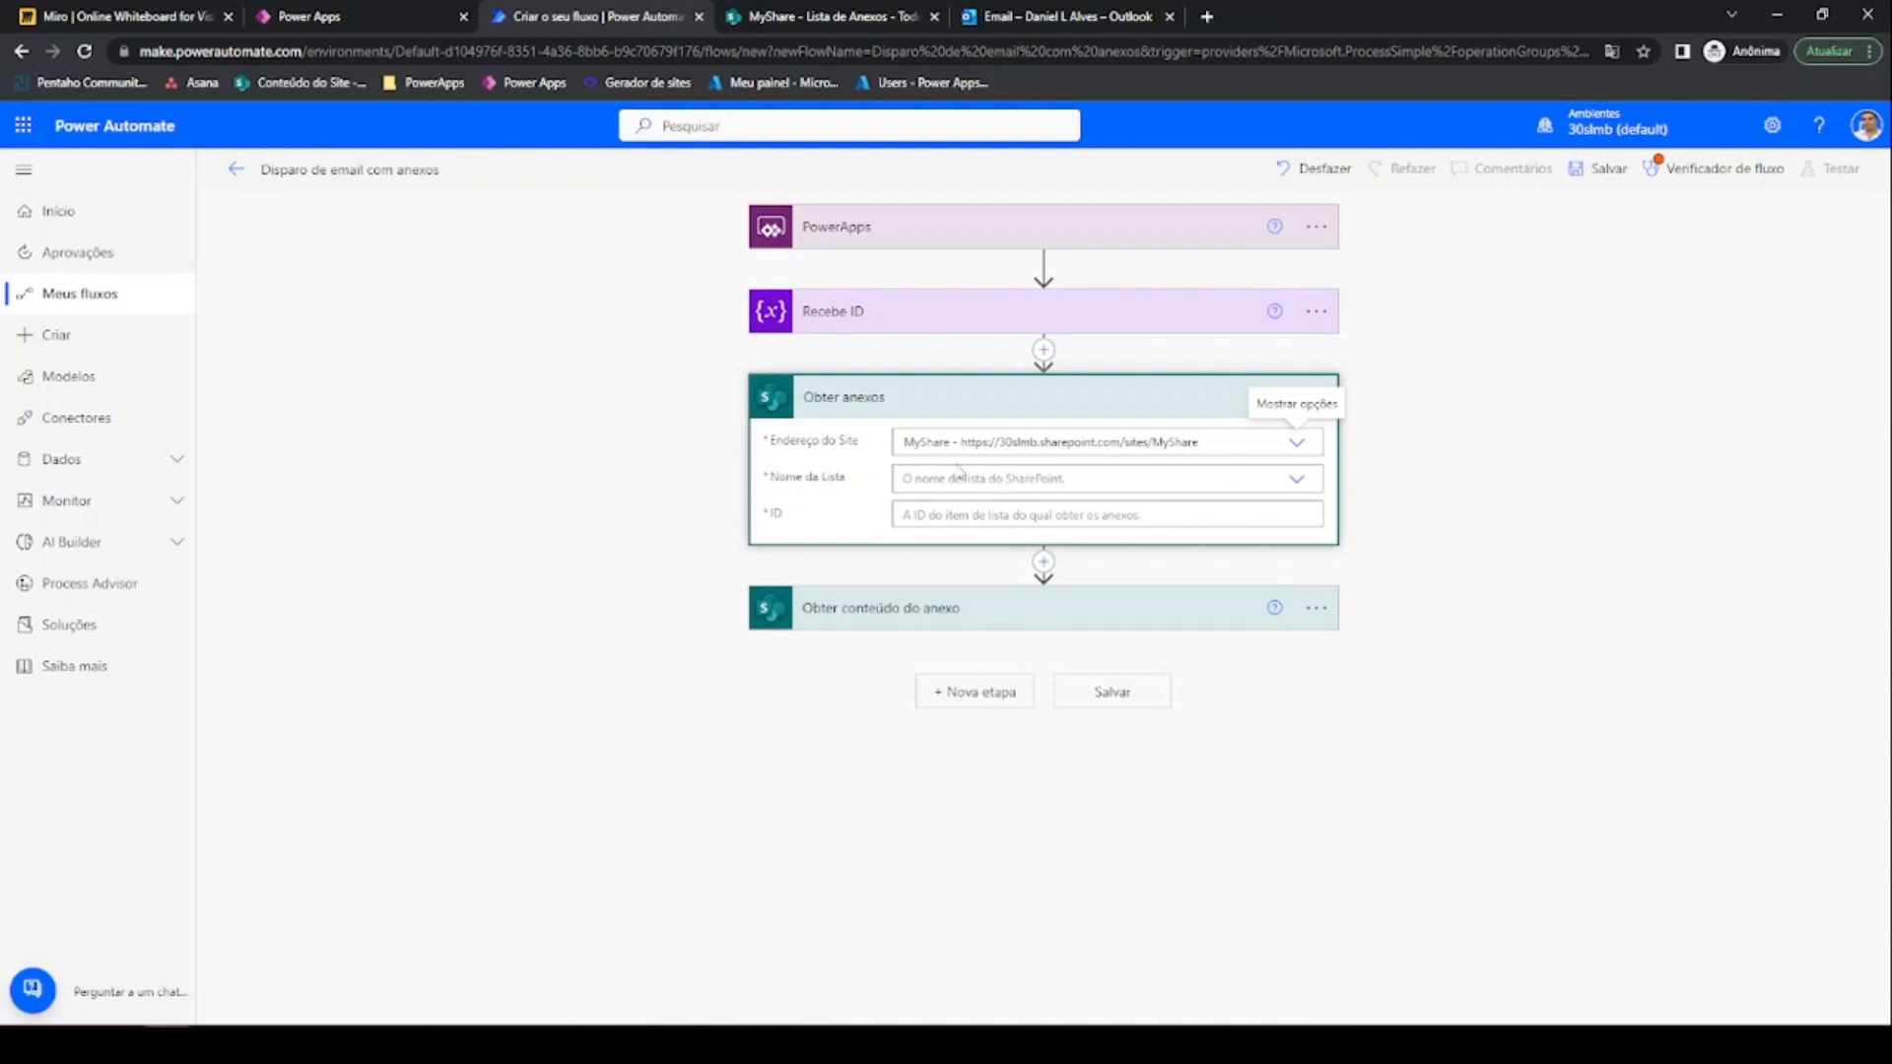
pyautogui.click(818, 16)
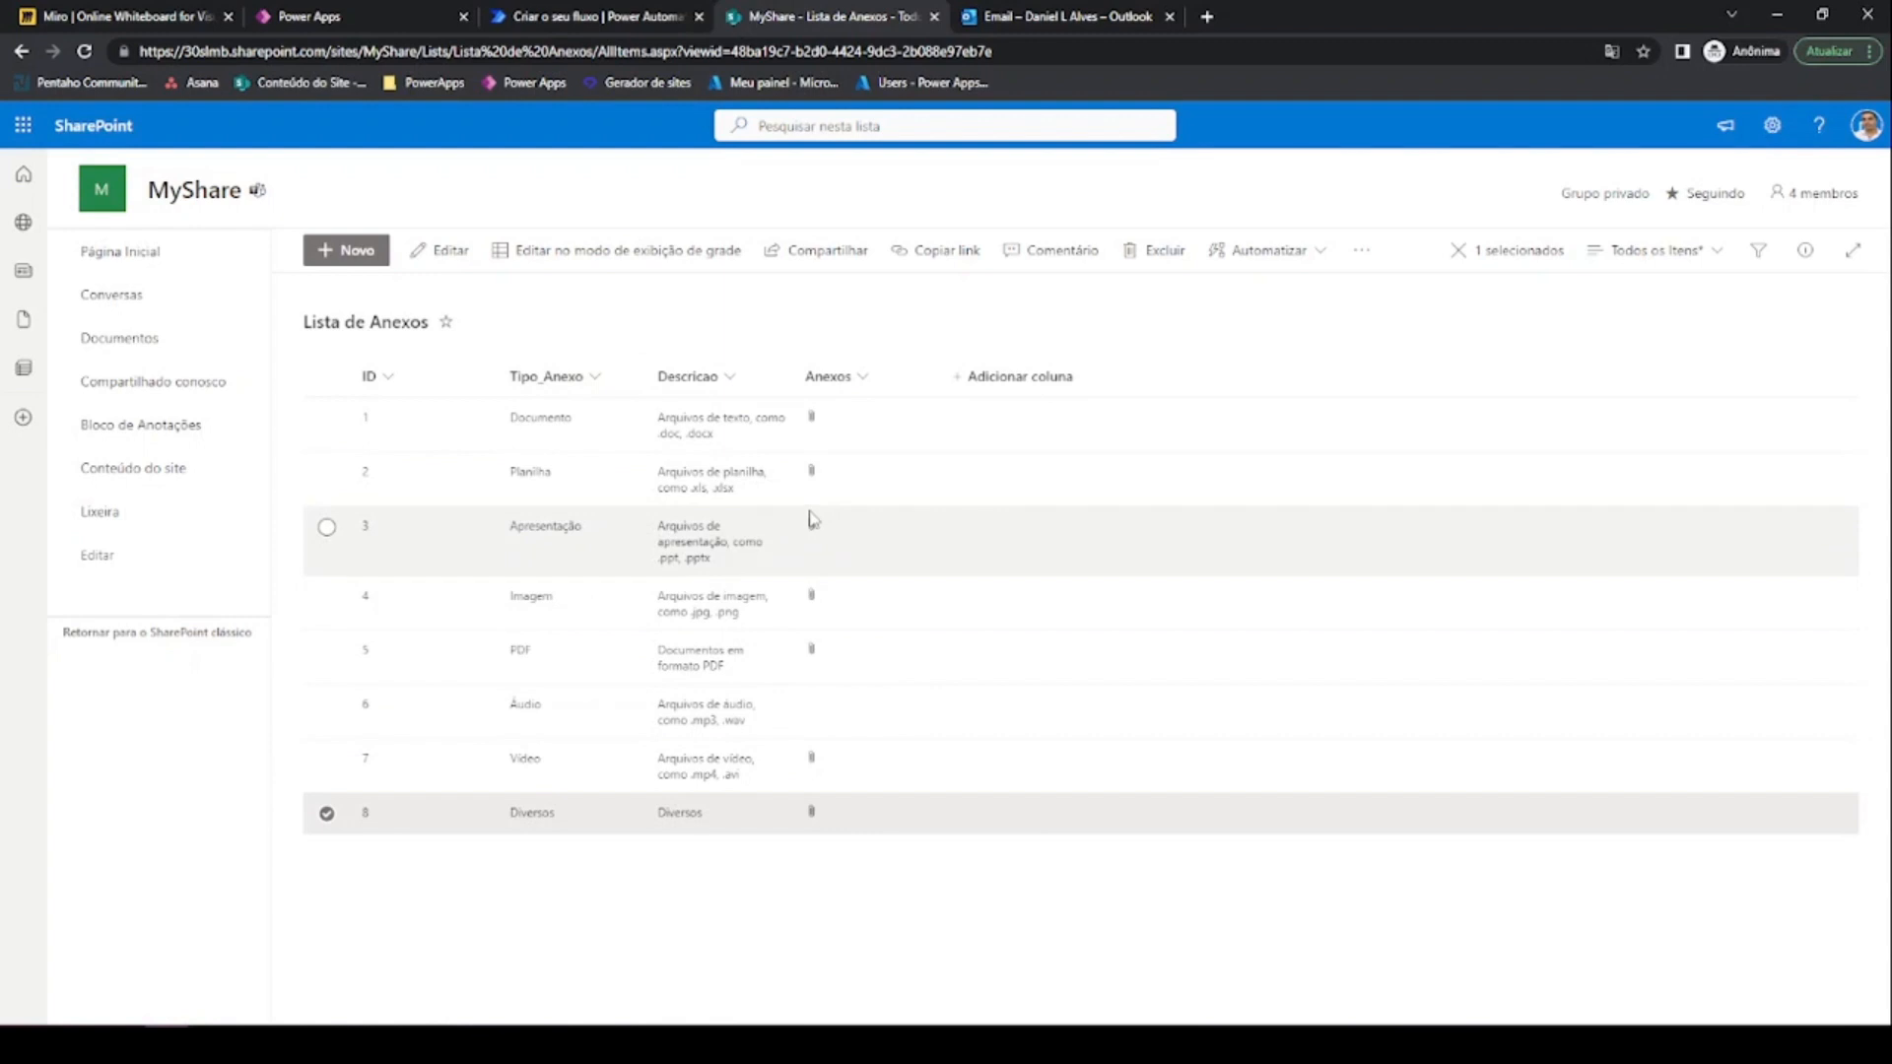
pyautogui.click(591, 15)
pyautogui.click(996, 478)
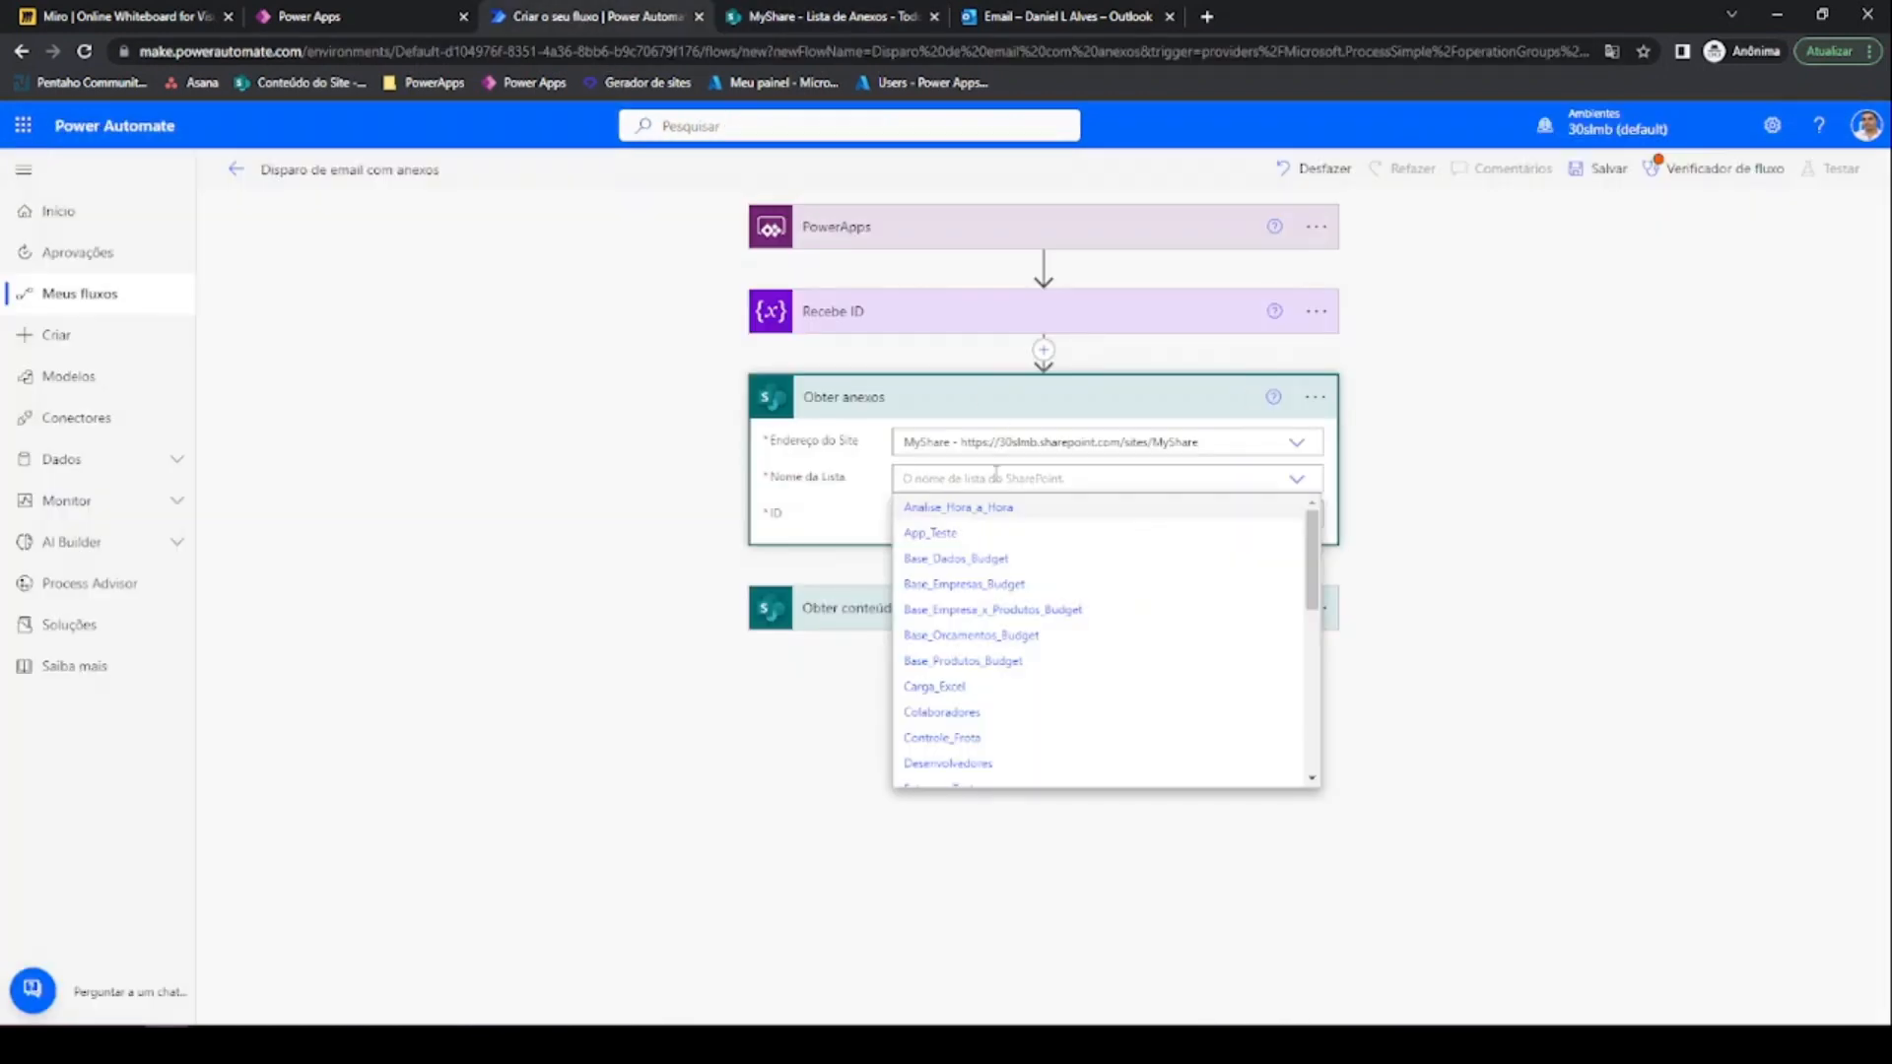
pyautogui.scroll(-3, 1018, 631)
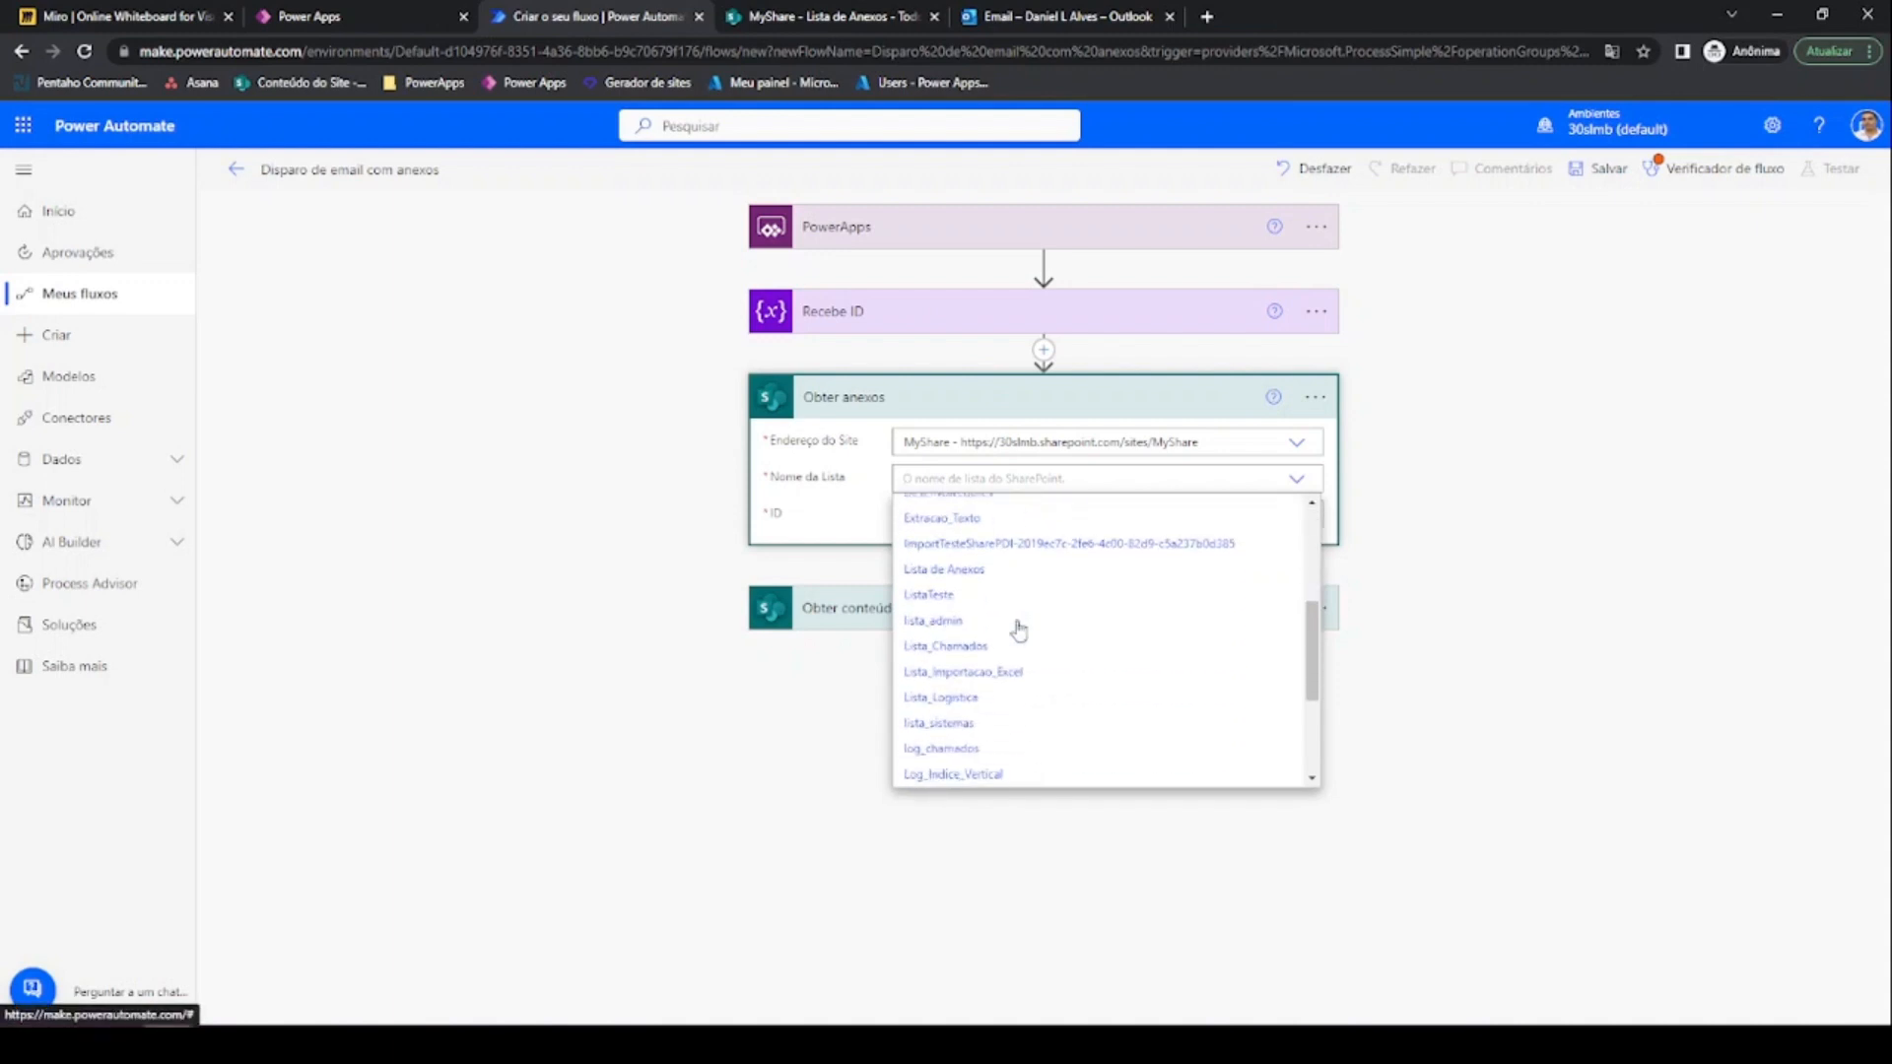
pyautogui.click(945, 570)
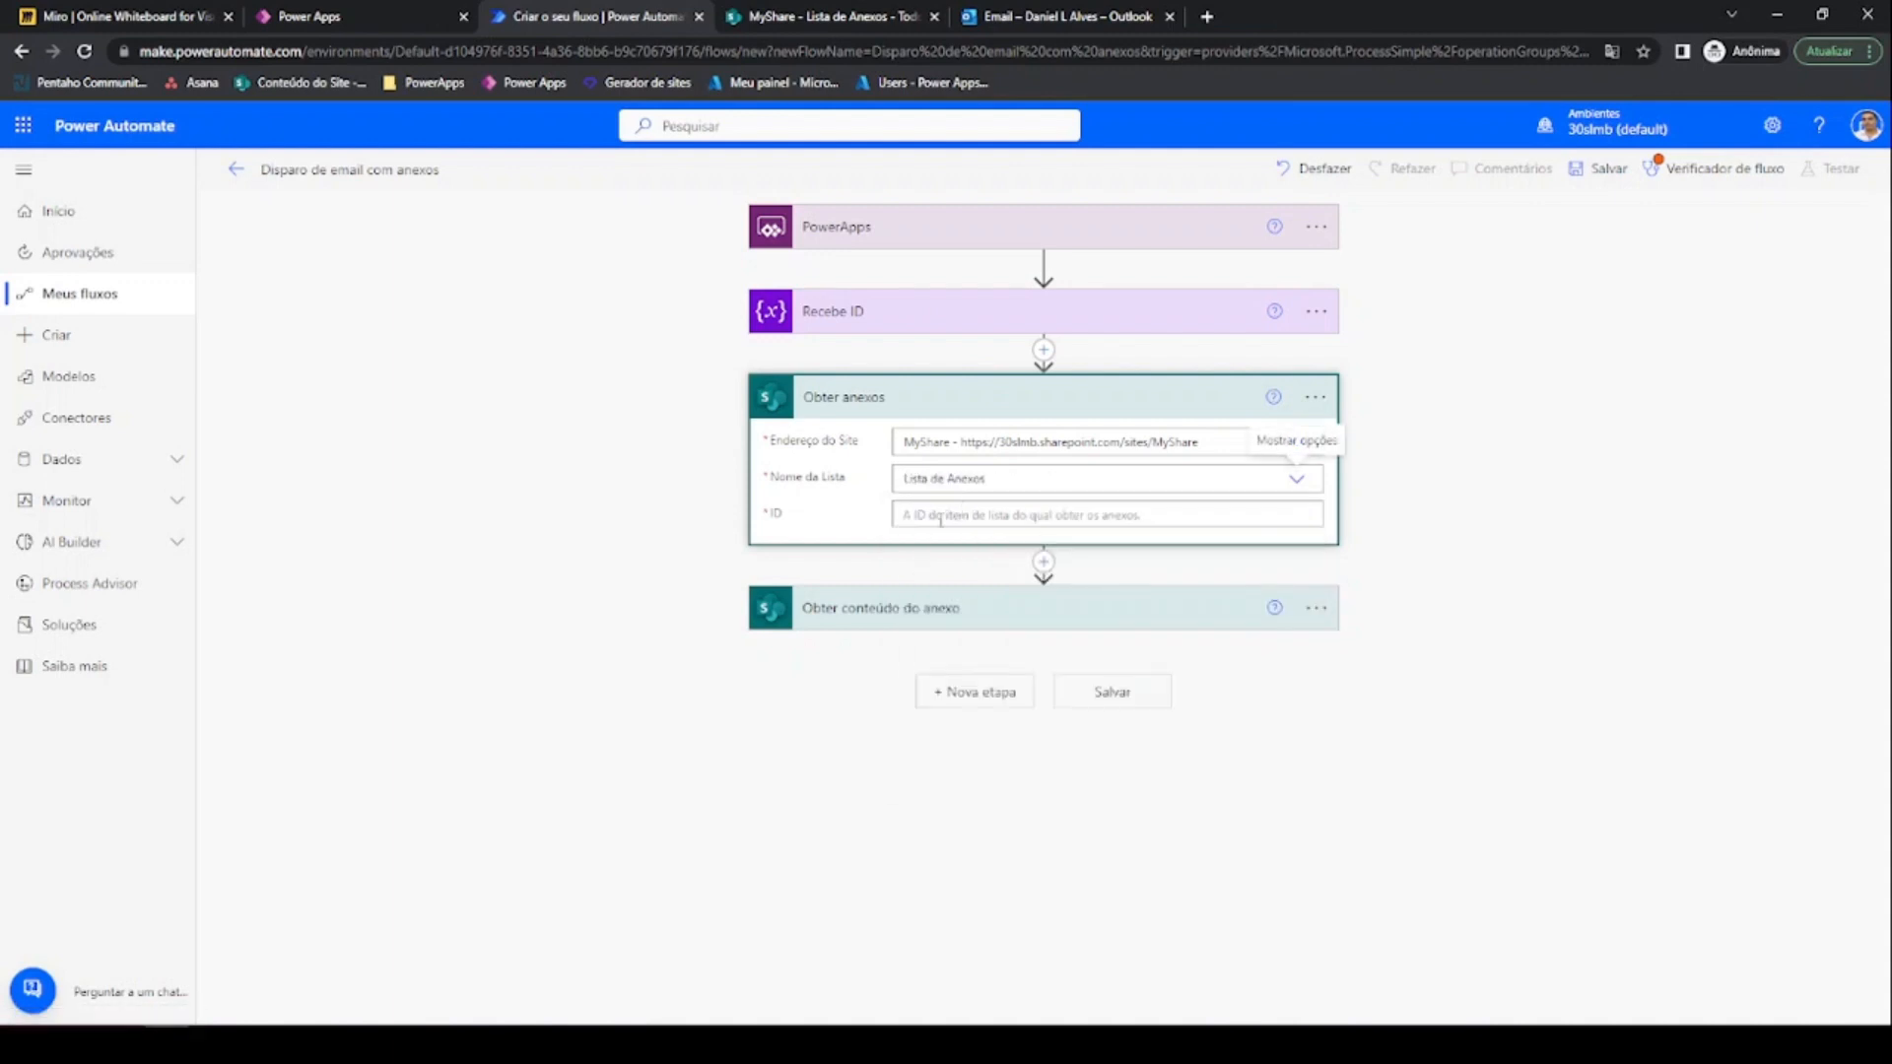
pyautogui.click(941, 515)
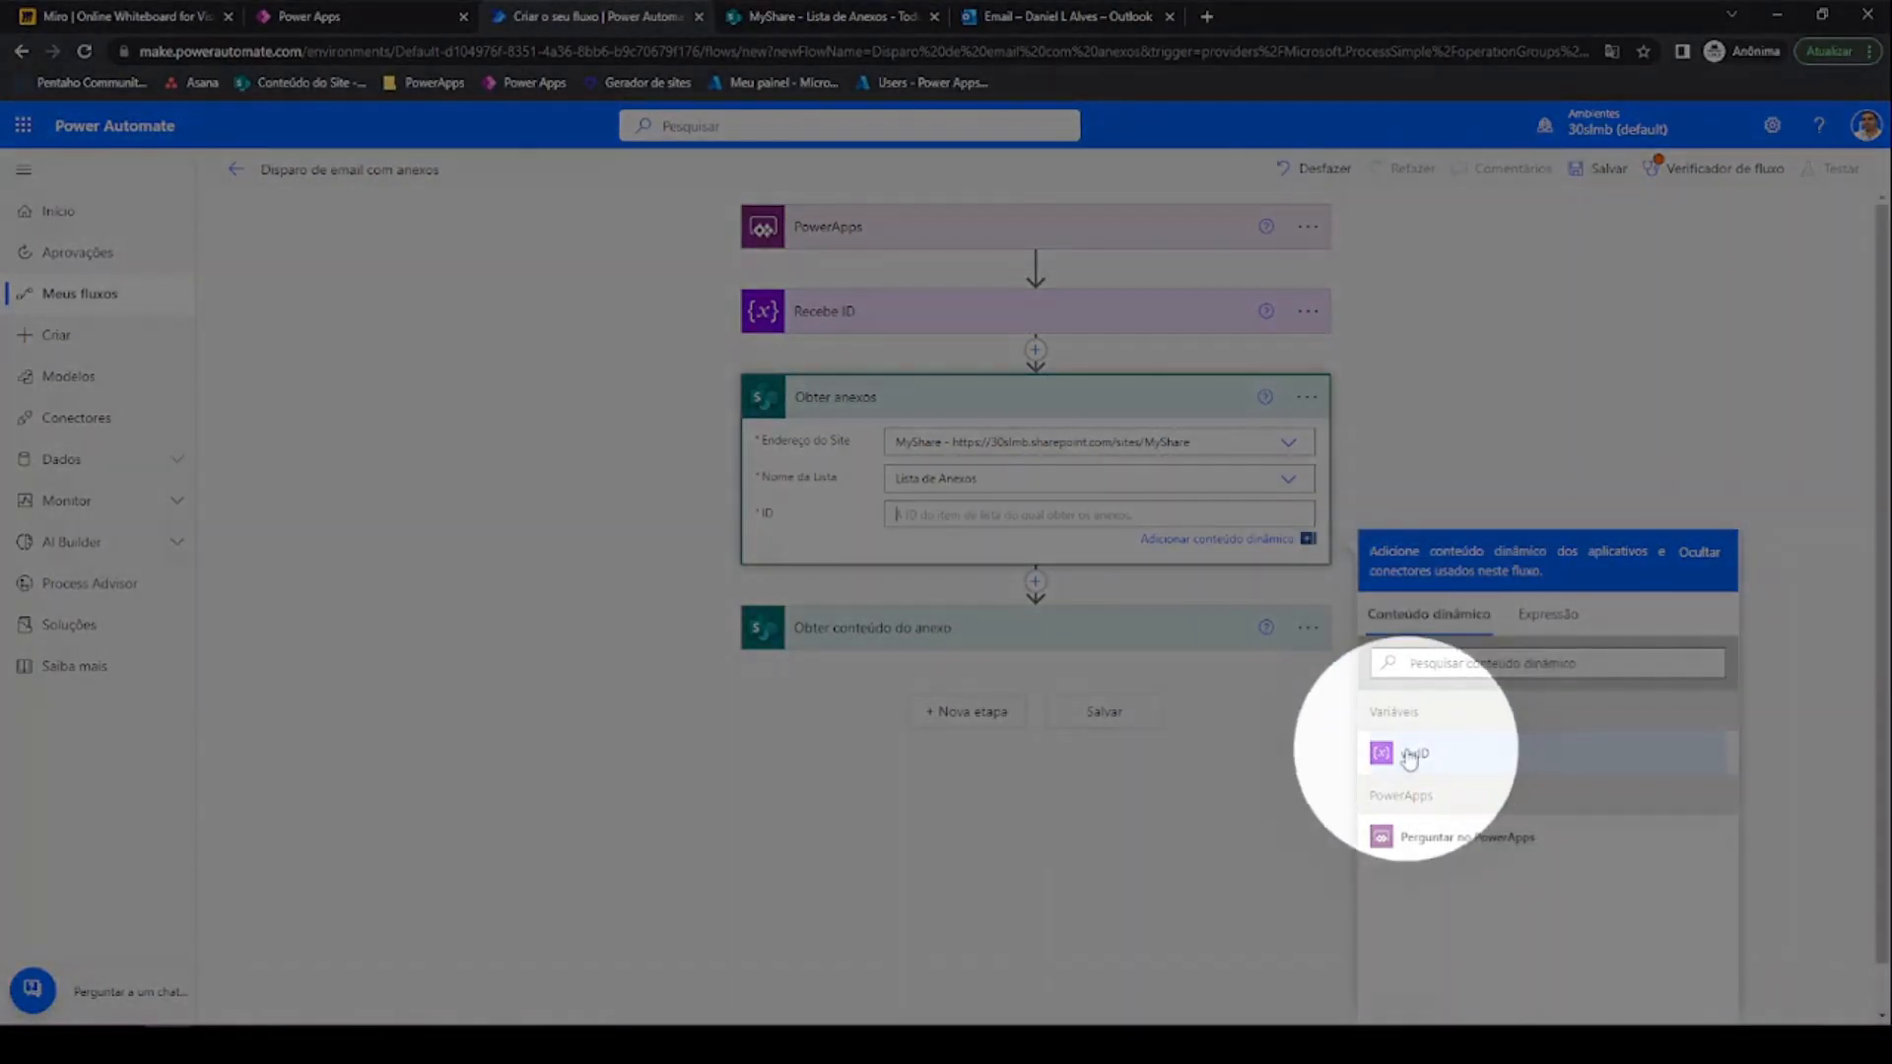
pyautogui.click(1411, 756)
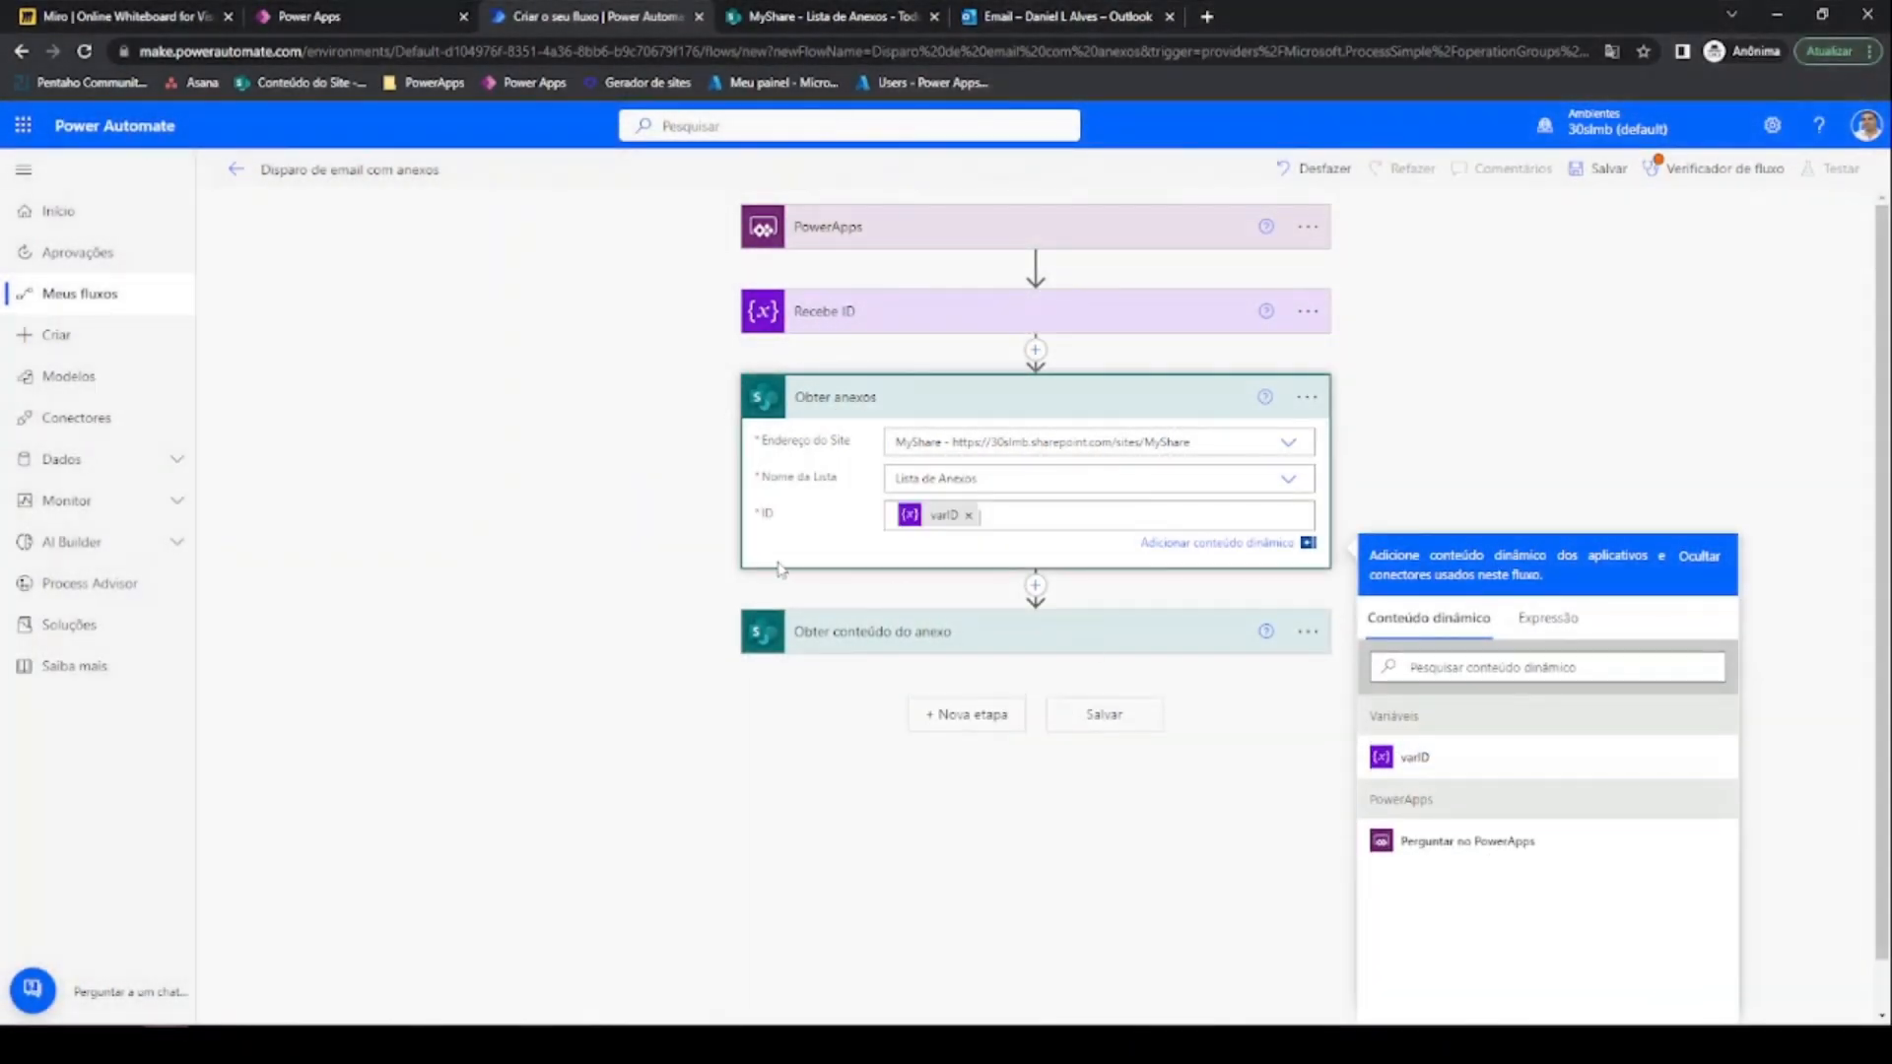
pyautogui.click(936, 638)
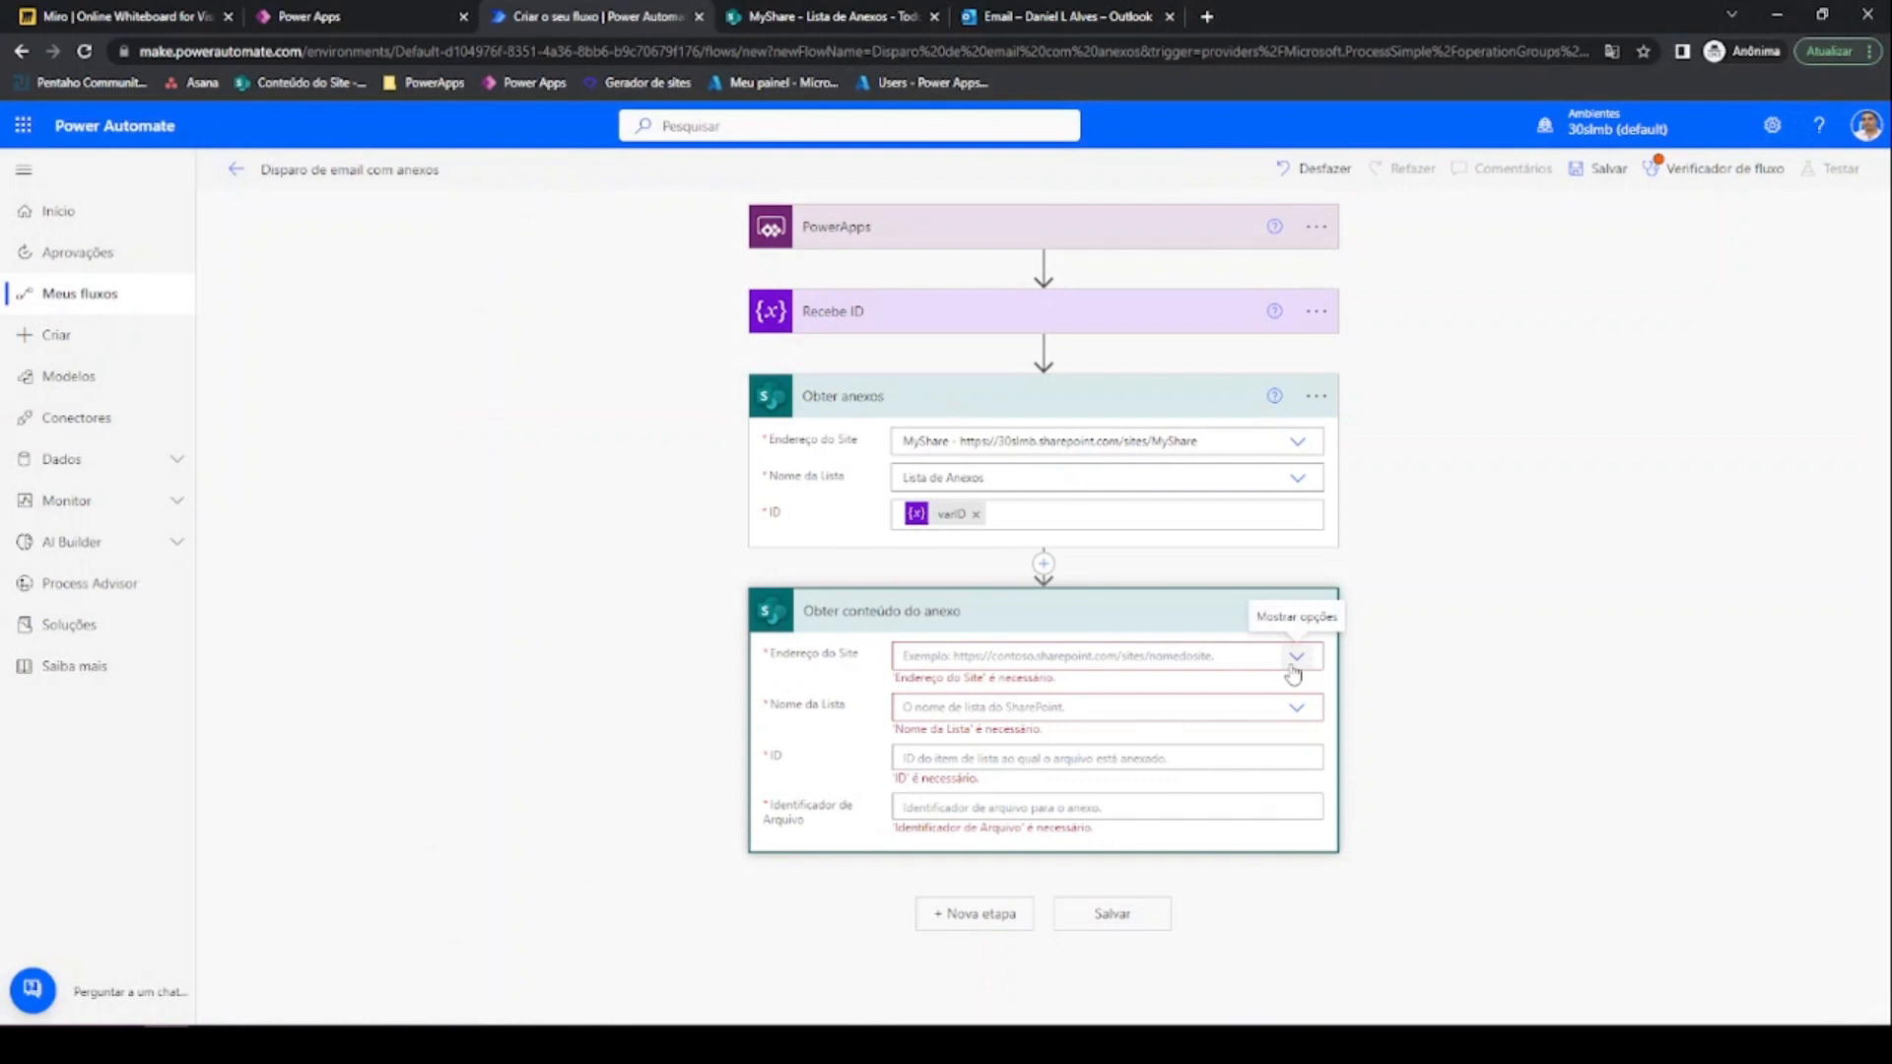
# Point Obter conteúdo do anexo at site MyShare and list Lista de Anexos
pyautogui.click(1293, 662)
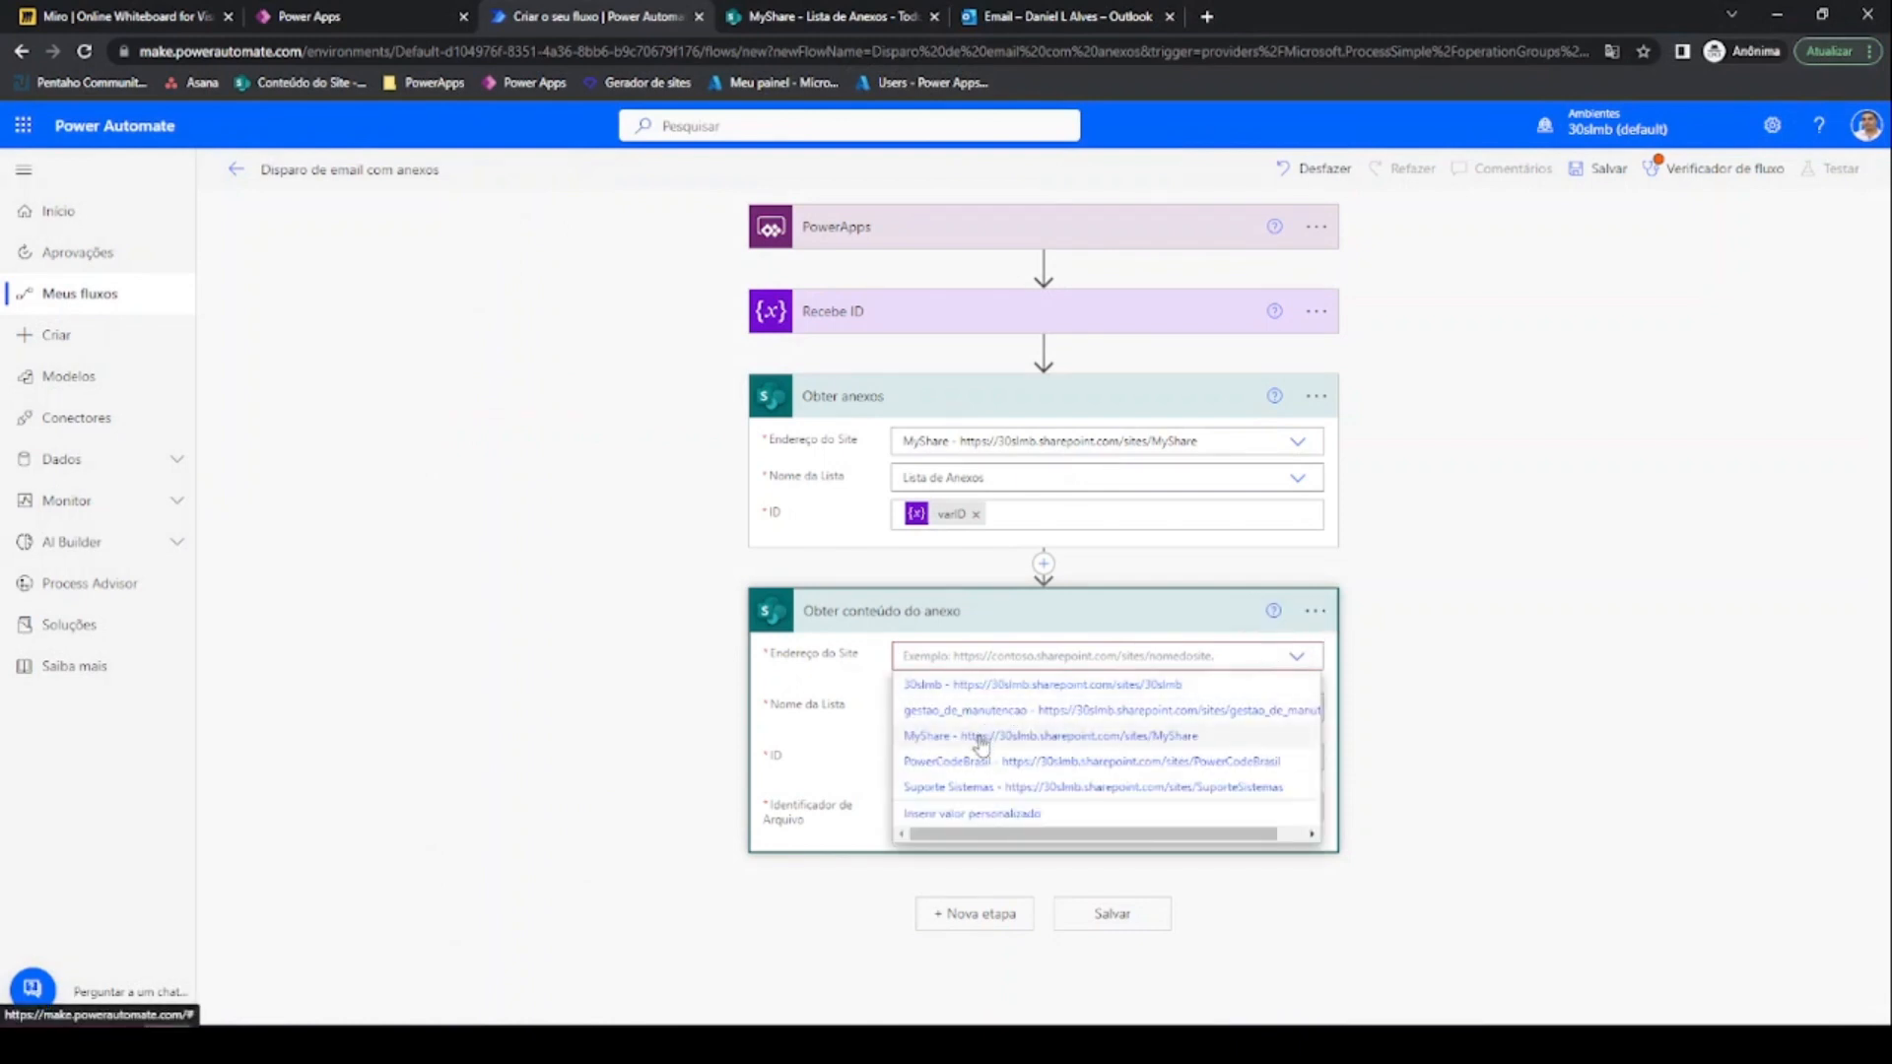
pyautogui.click(983, 735)
pyautogui.click(1067, 692)
pyautogui.click(1067, 692)
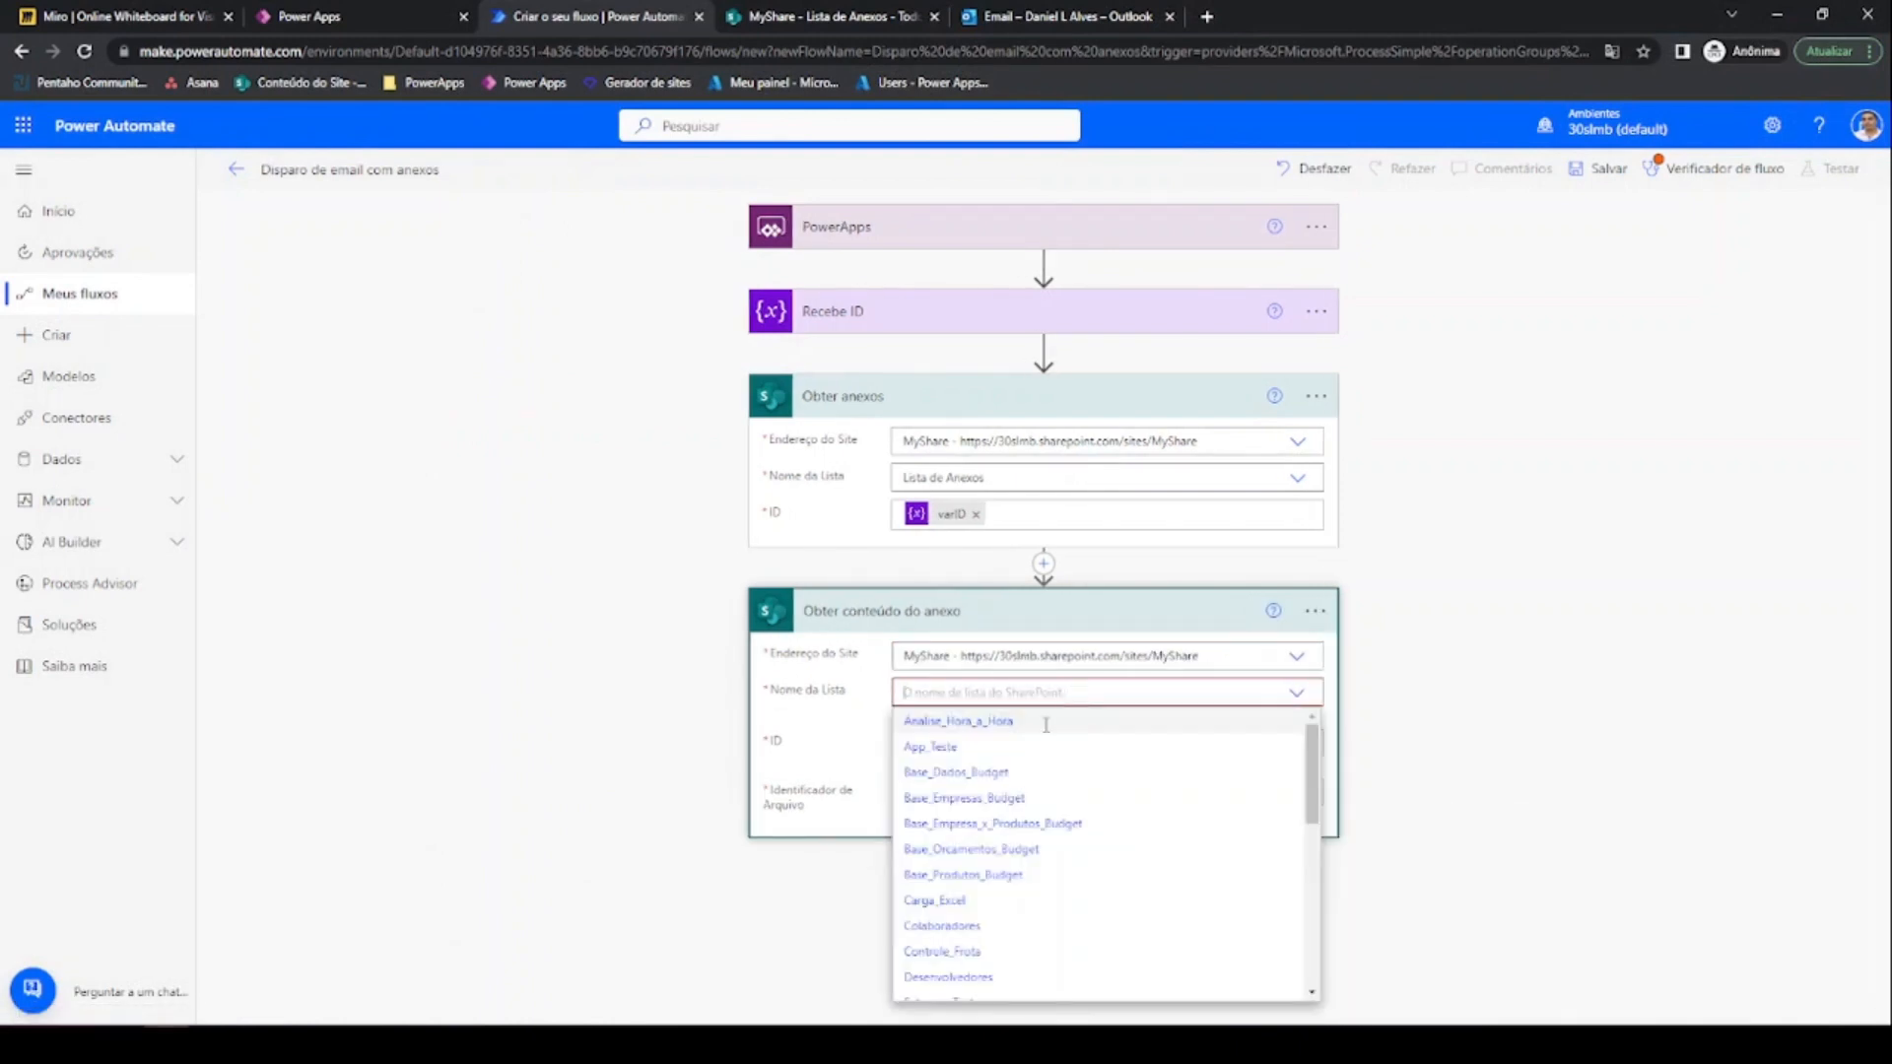
pyautogui.scroll(-5, 1069, 877)
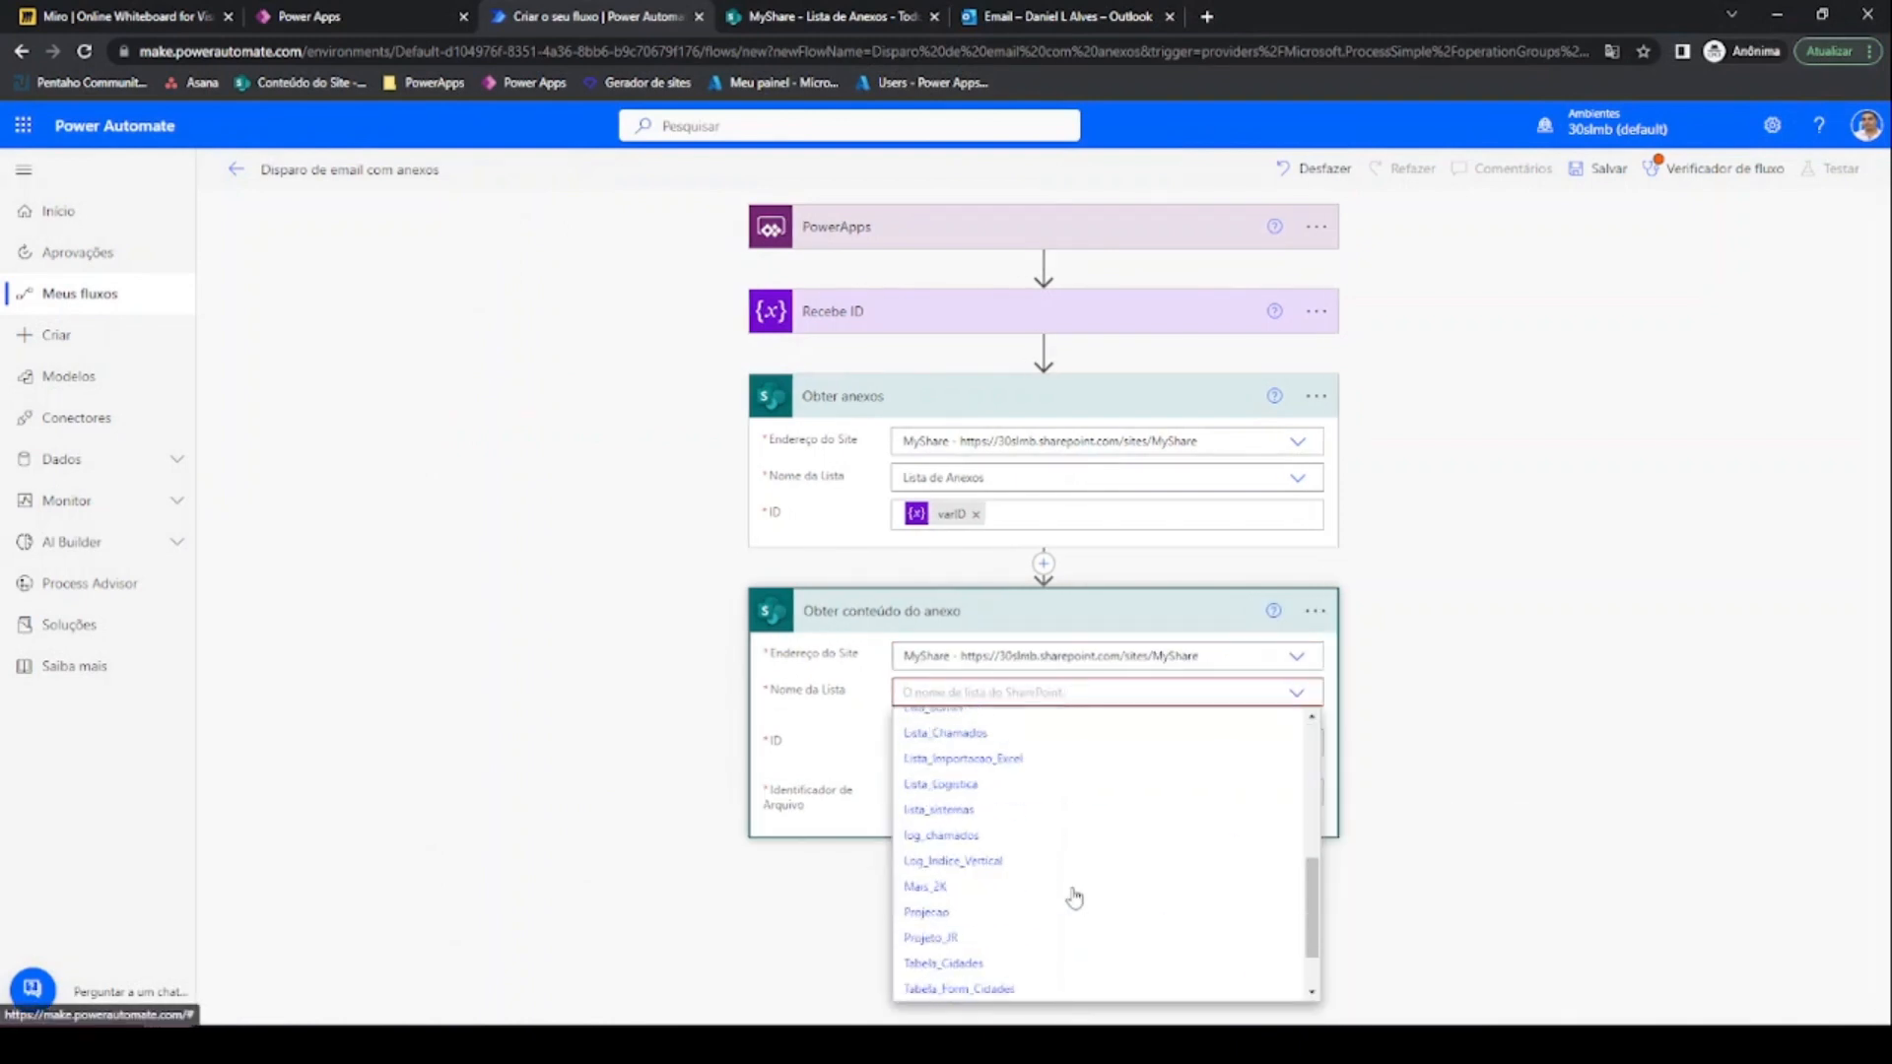
pyautogui.scroll(4, 1001, 808)
pyautogui.click(998, 832)
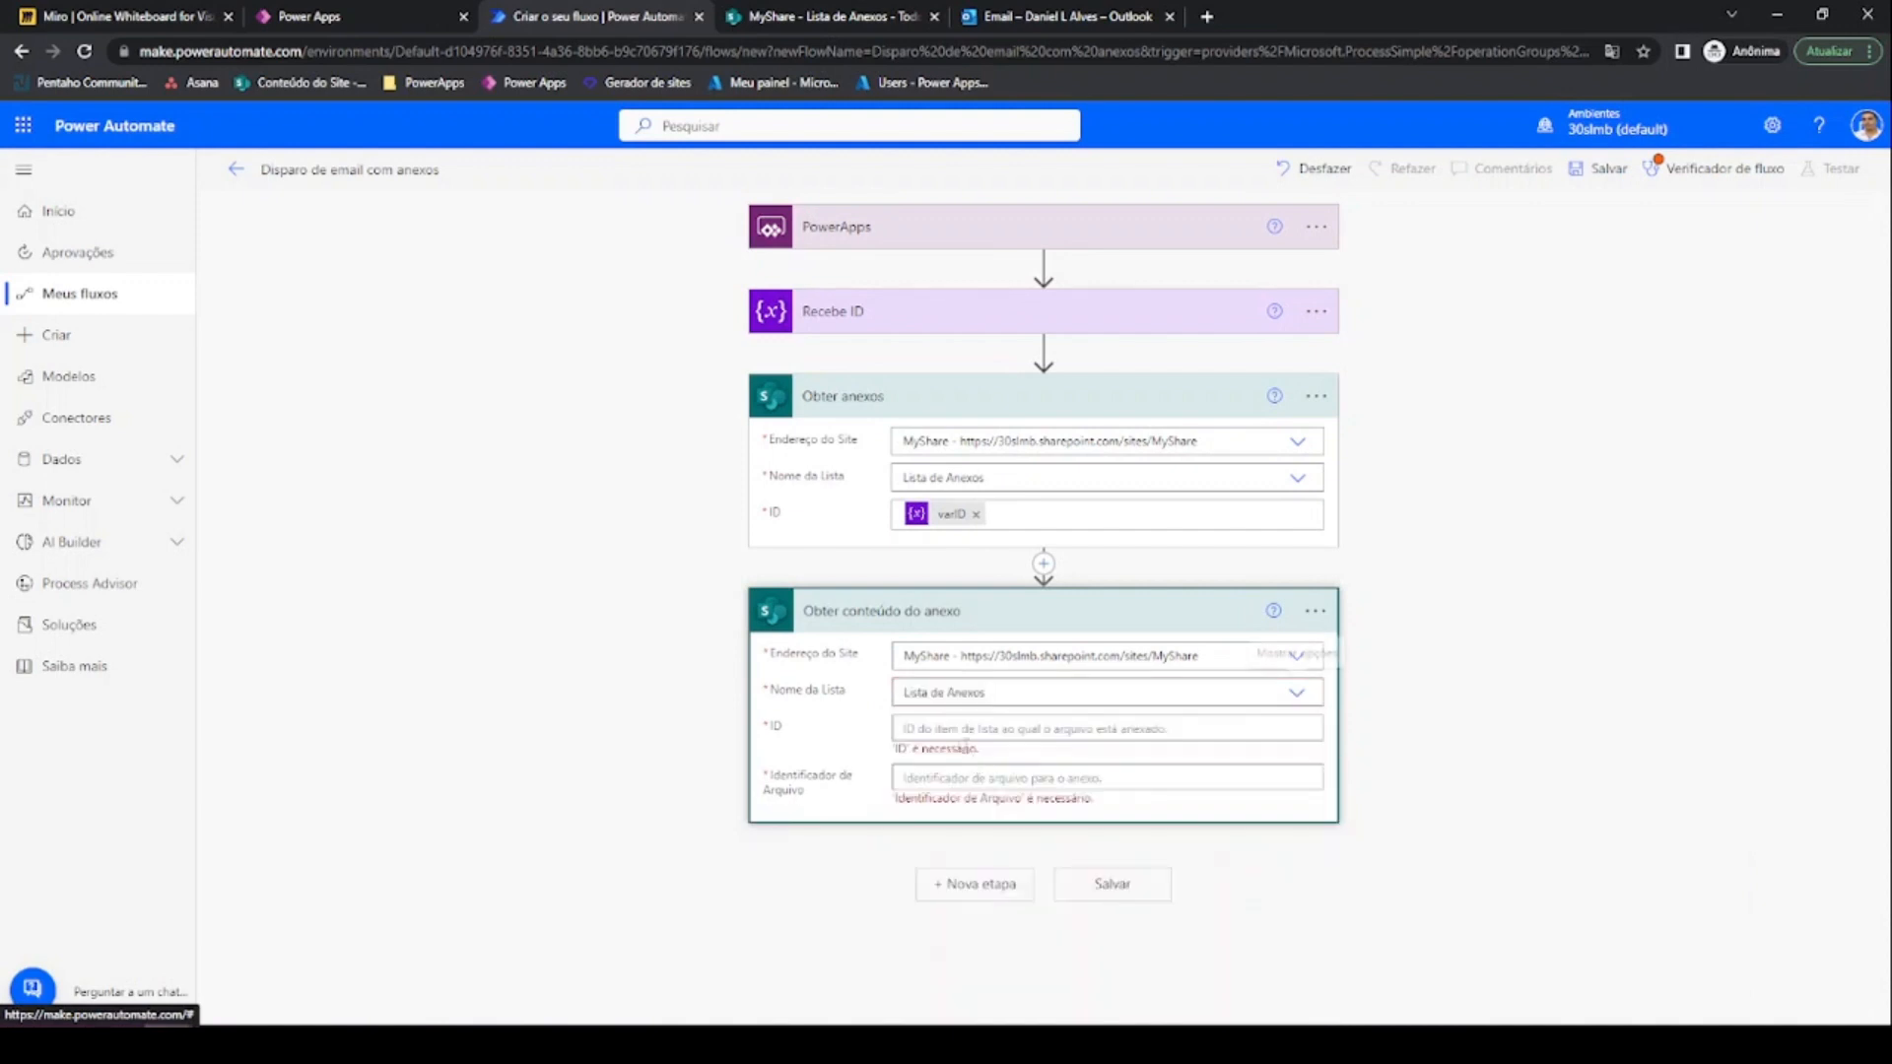
# Set its item ID to varID and its file identifier to each attachment's Id
pyautogui.click(953, 729)
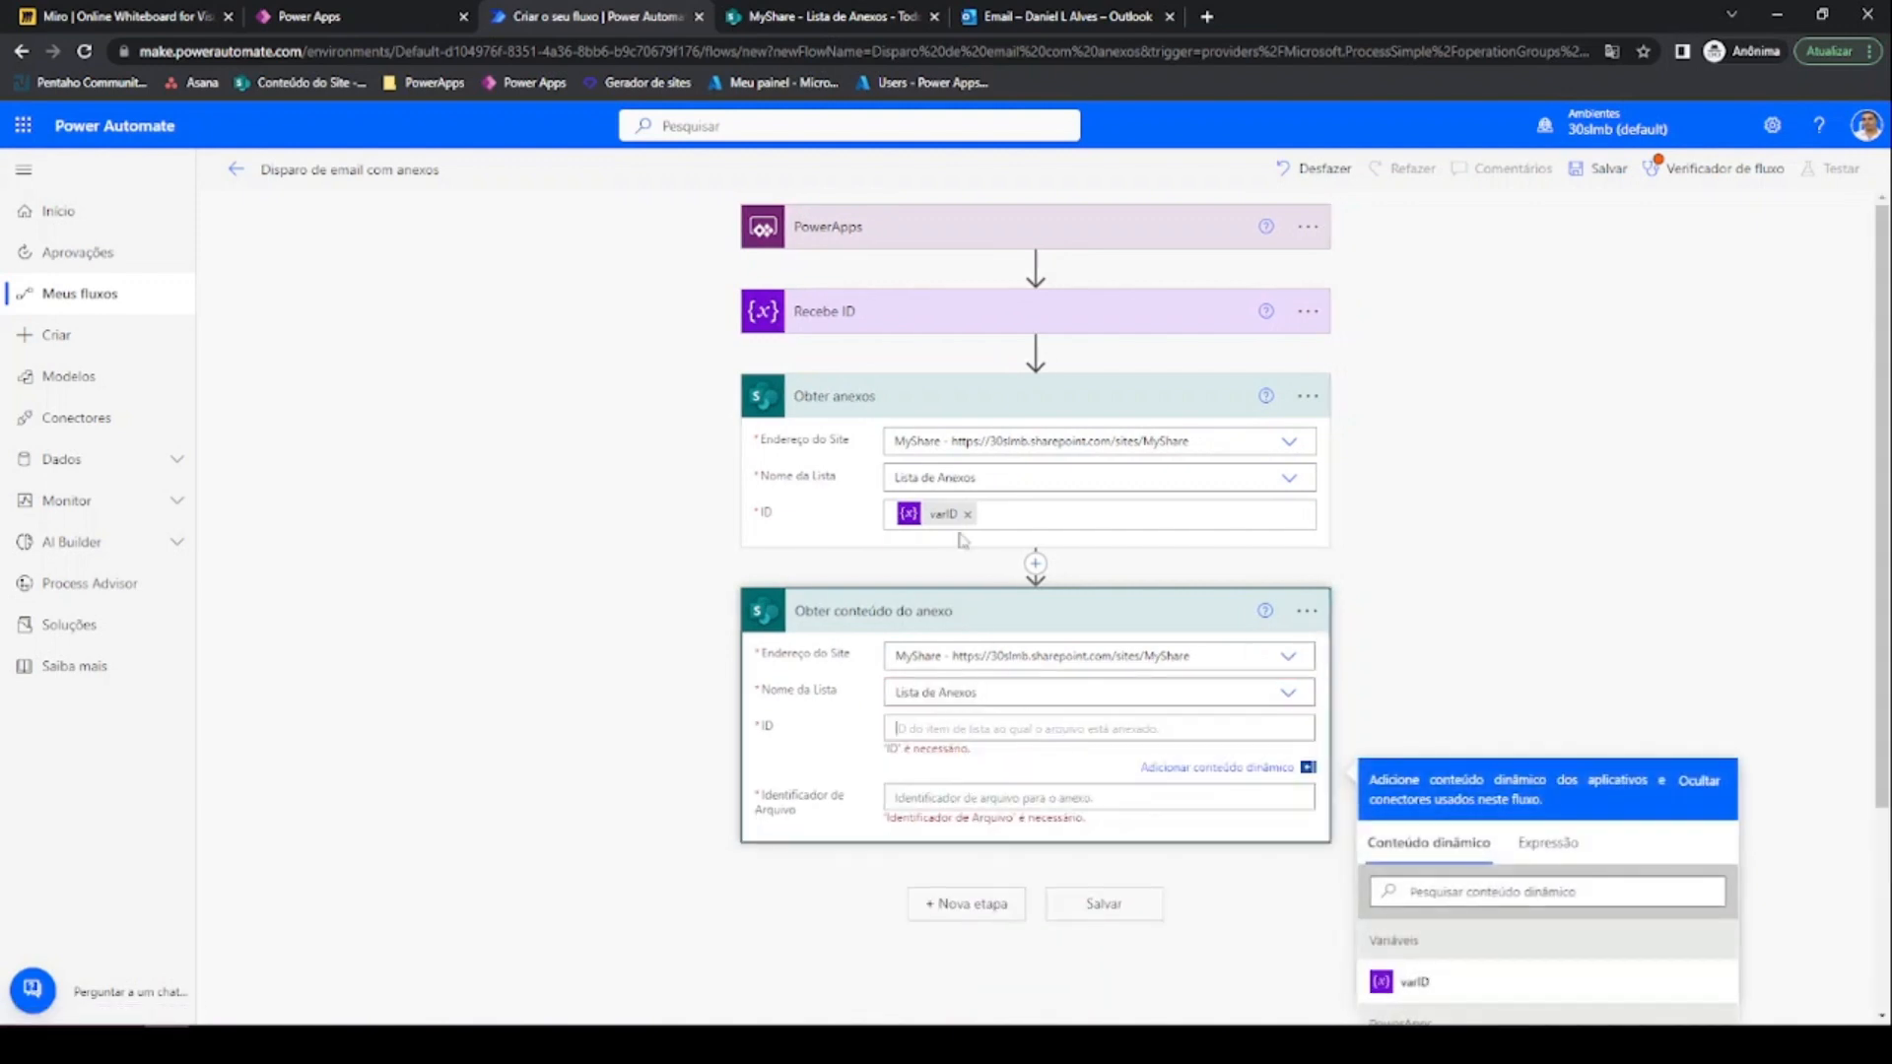
pyautogui.scroll(-2, 957, 553)
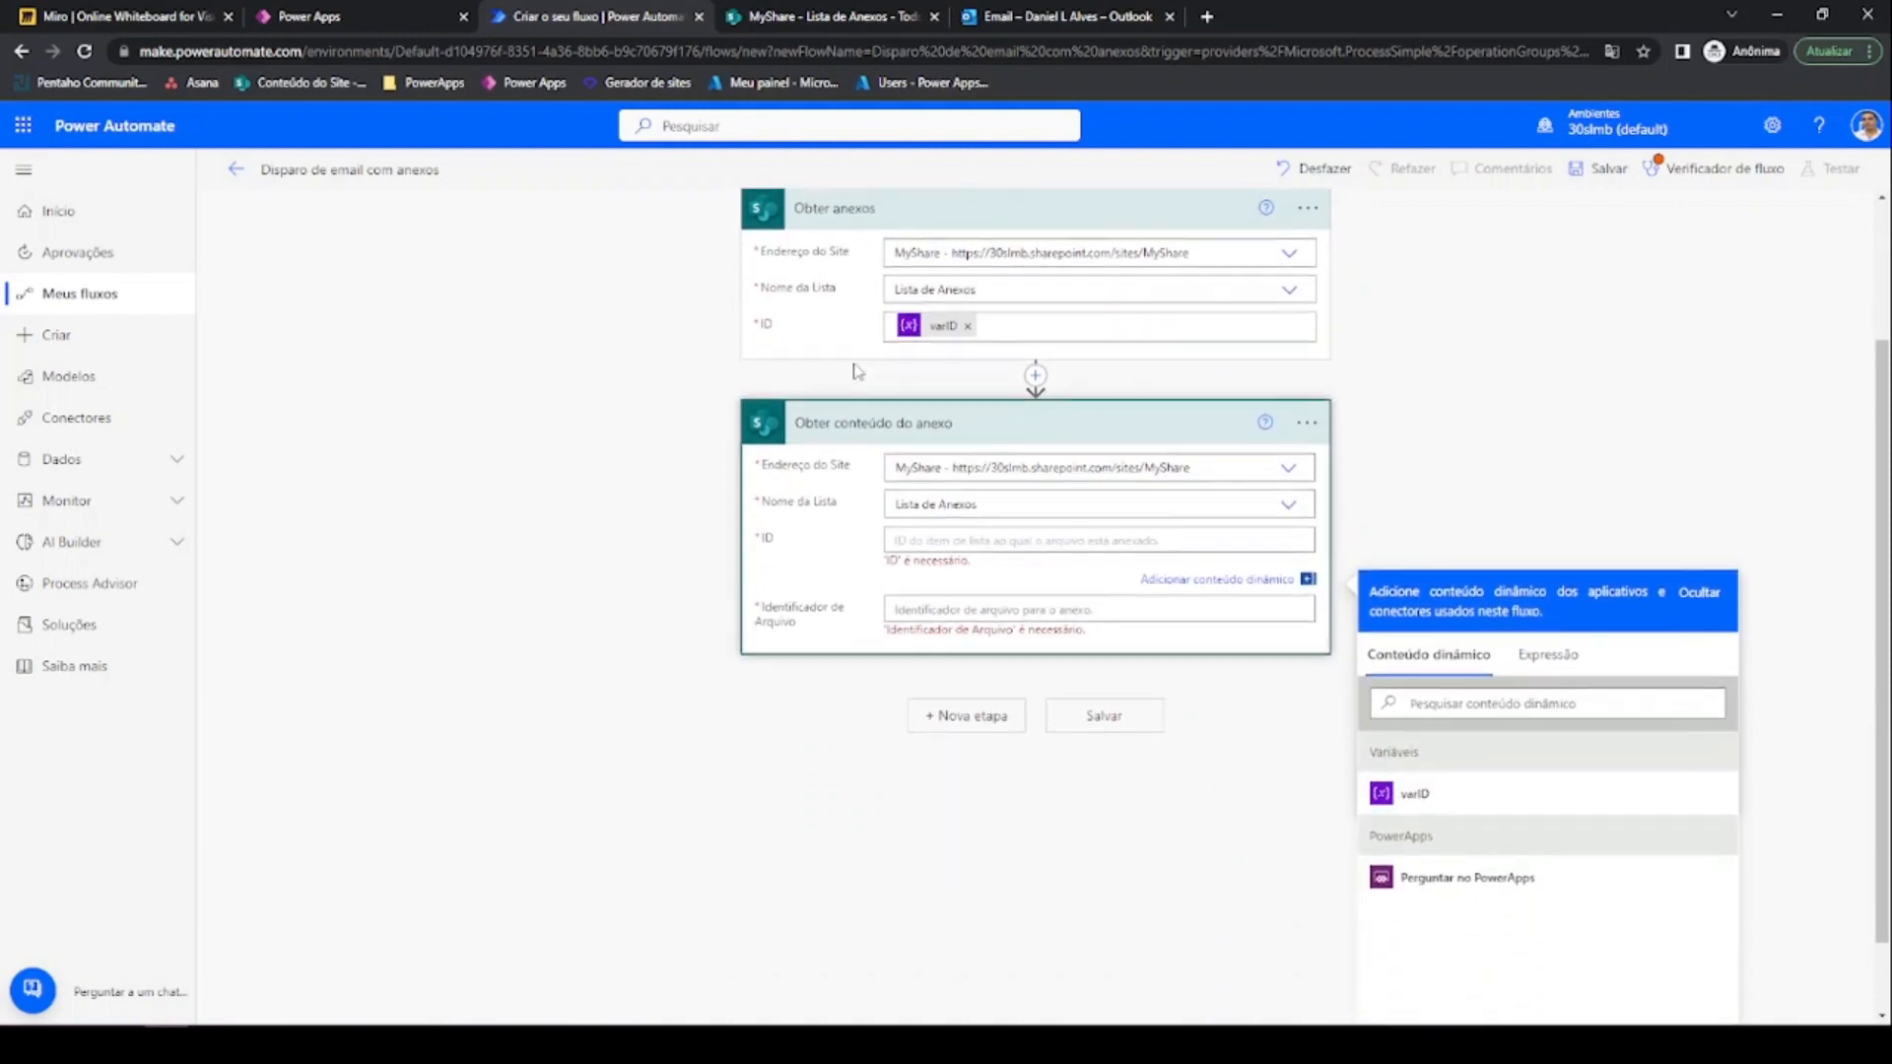
pyautogui.scroll(2, 853, 330)
pyautogui.scroll(-2, 990, 451)
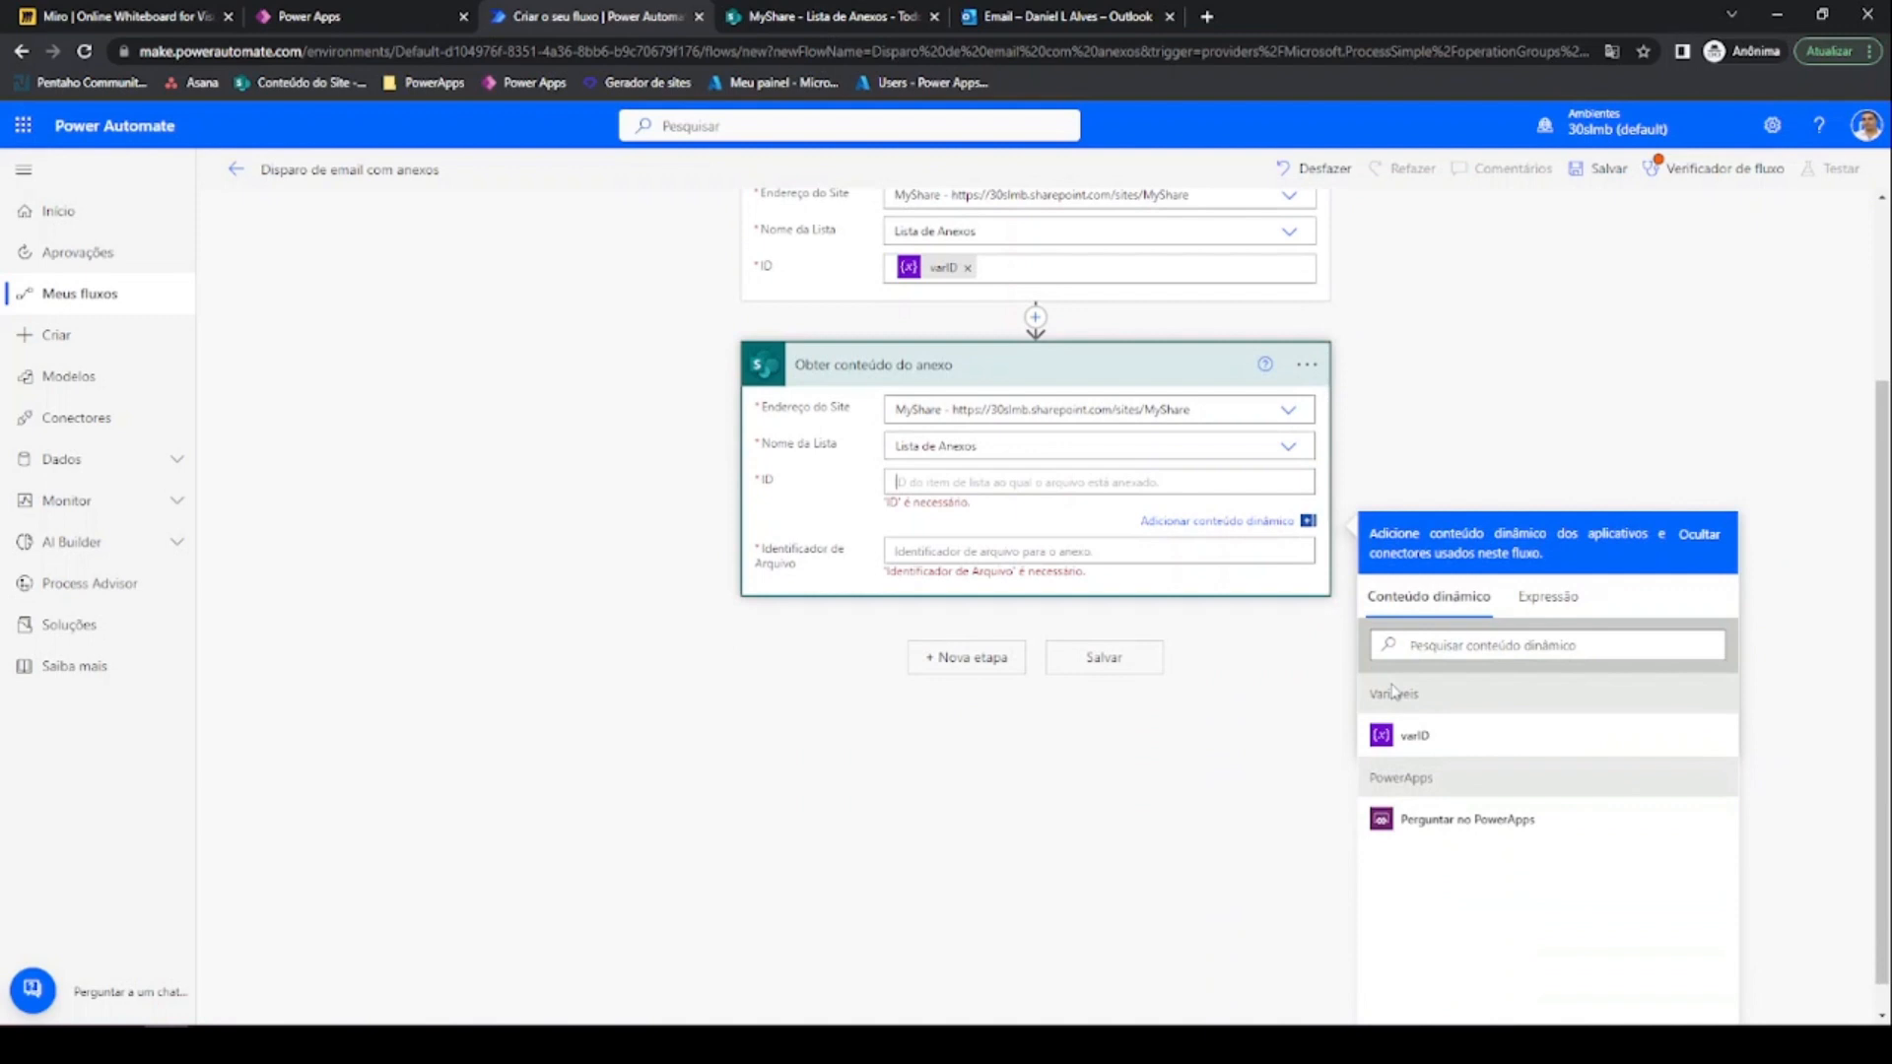
pyautogui.click(1396, 737)
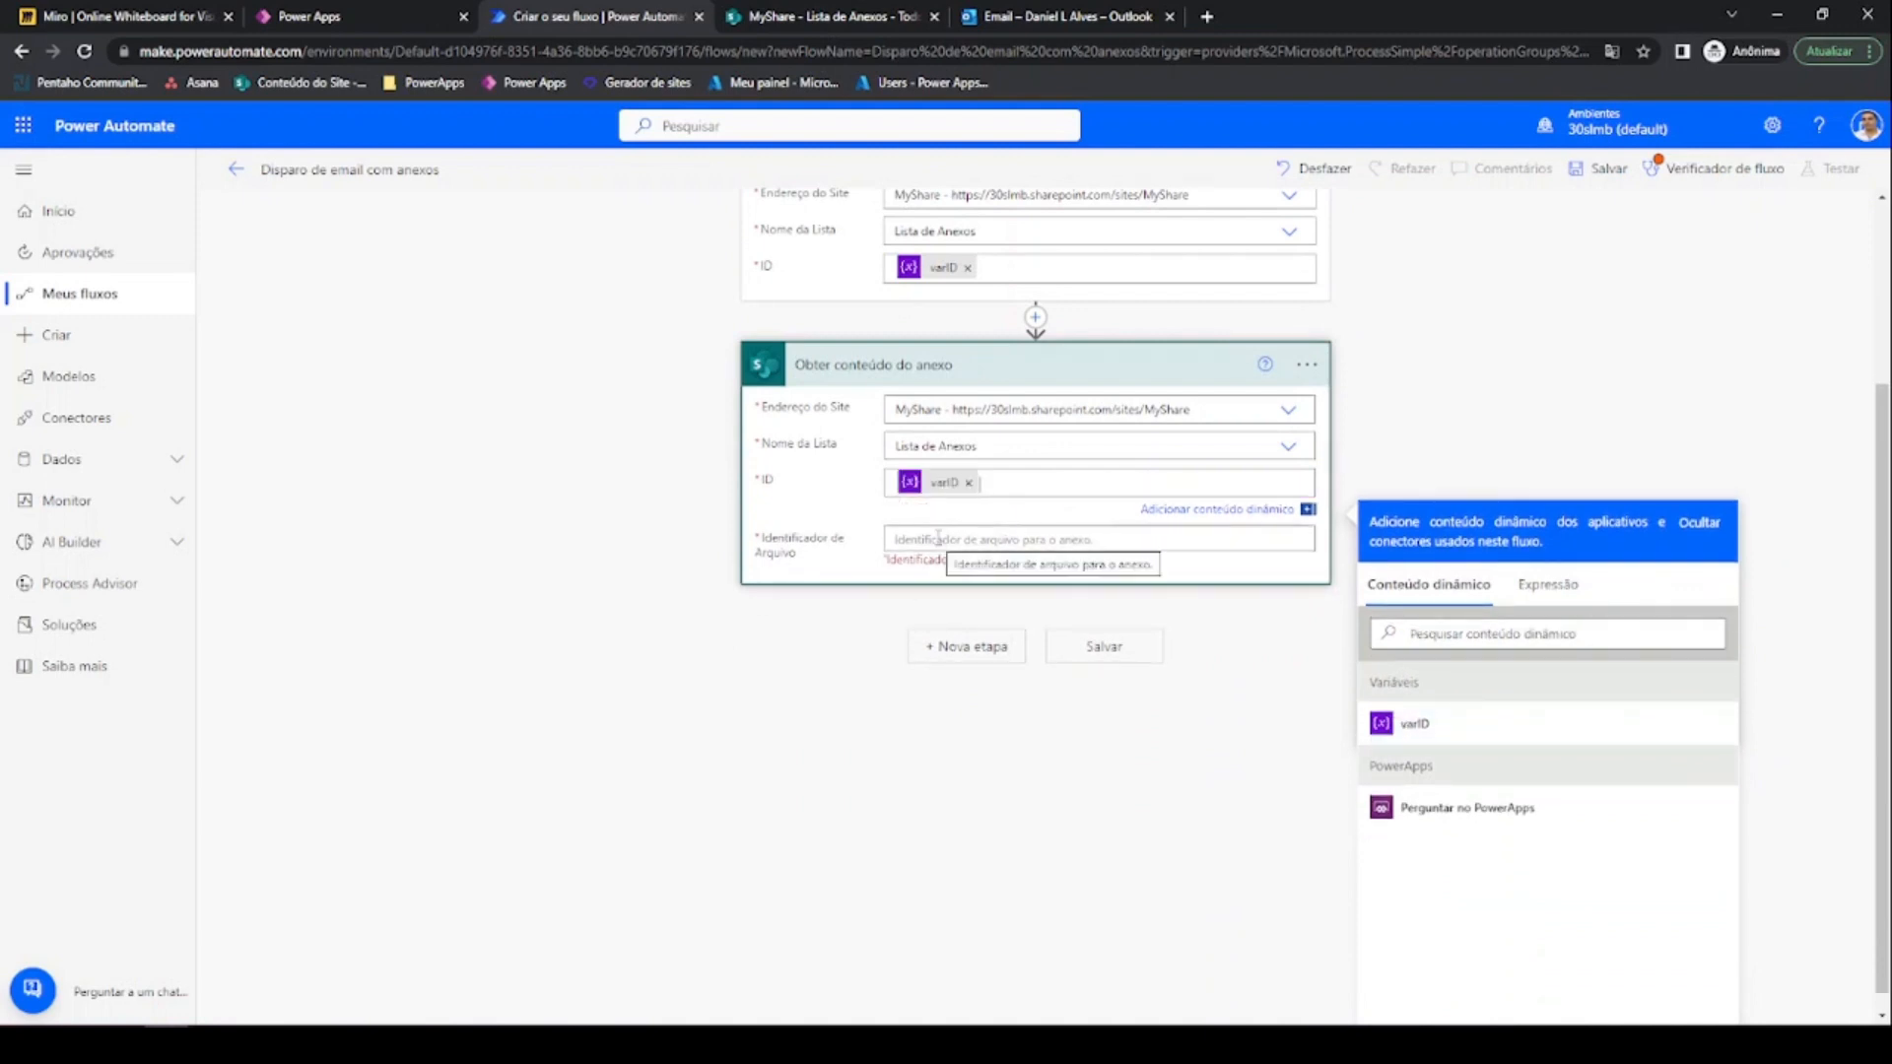
pyautogui.scroll(2, 938, 537)
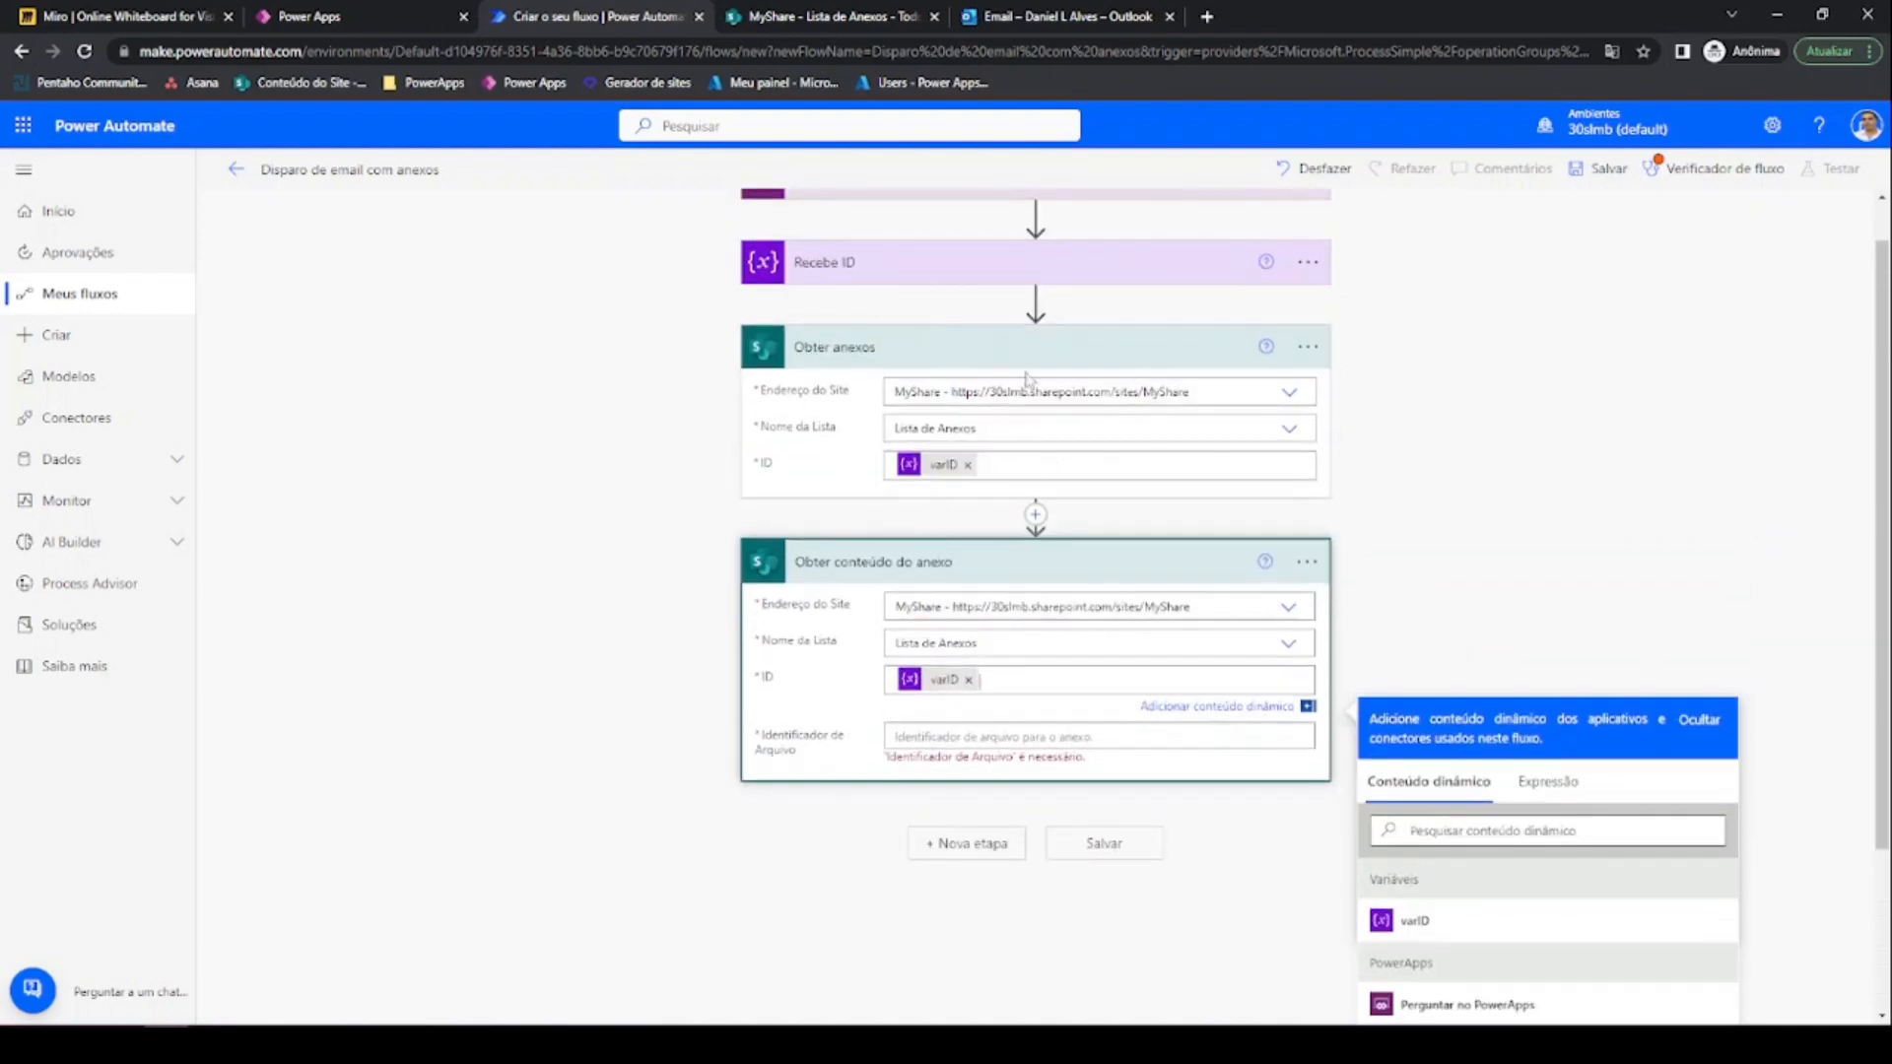
pyautogui.scroll(-2, 985, 397)
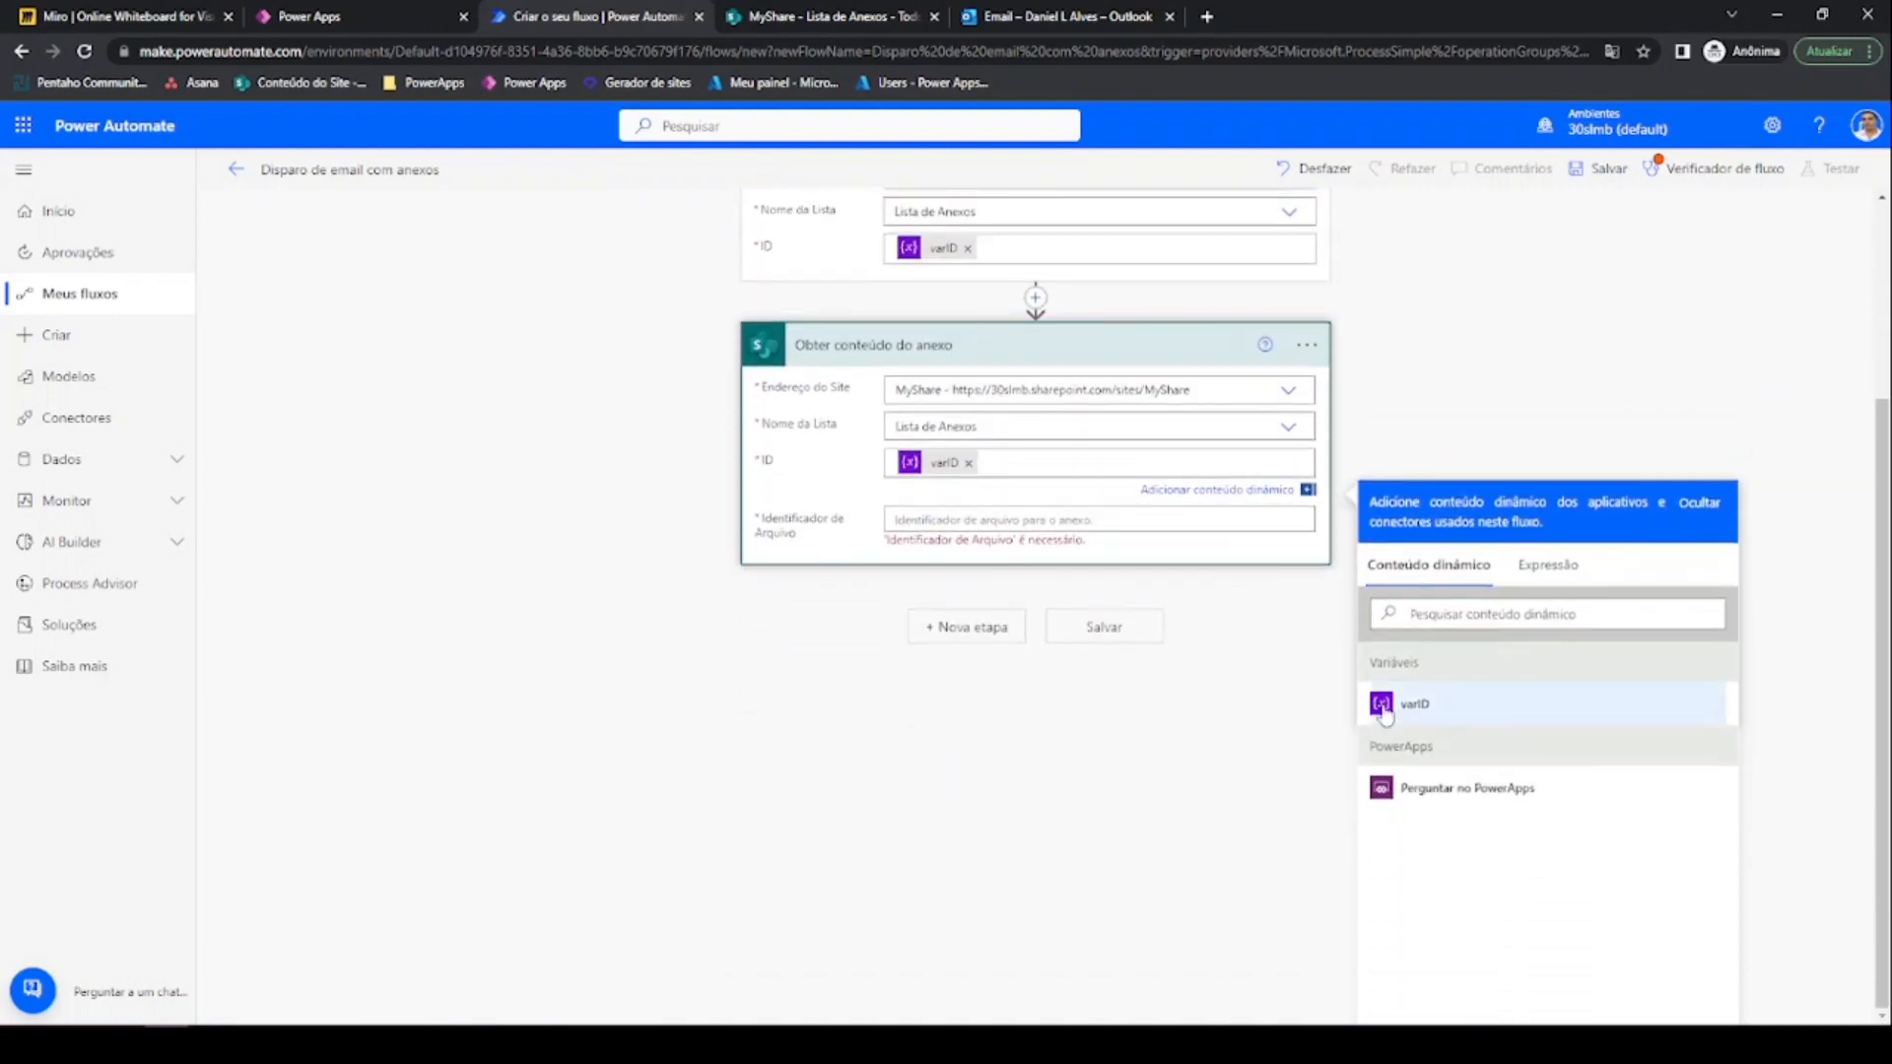
pyautogui.scroll(3, 932, 523)
pyautogui.scroll(-3, 933, 523)
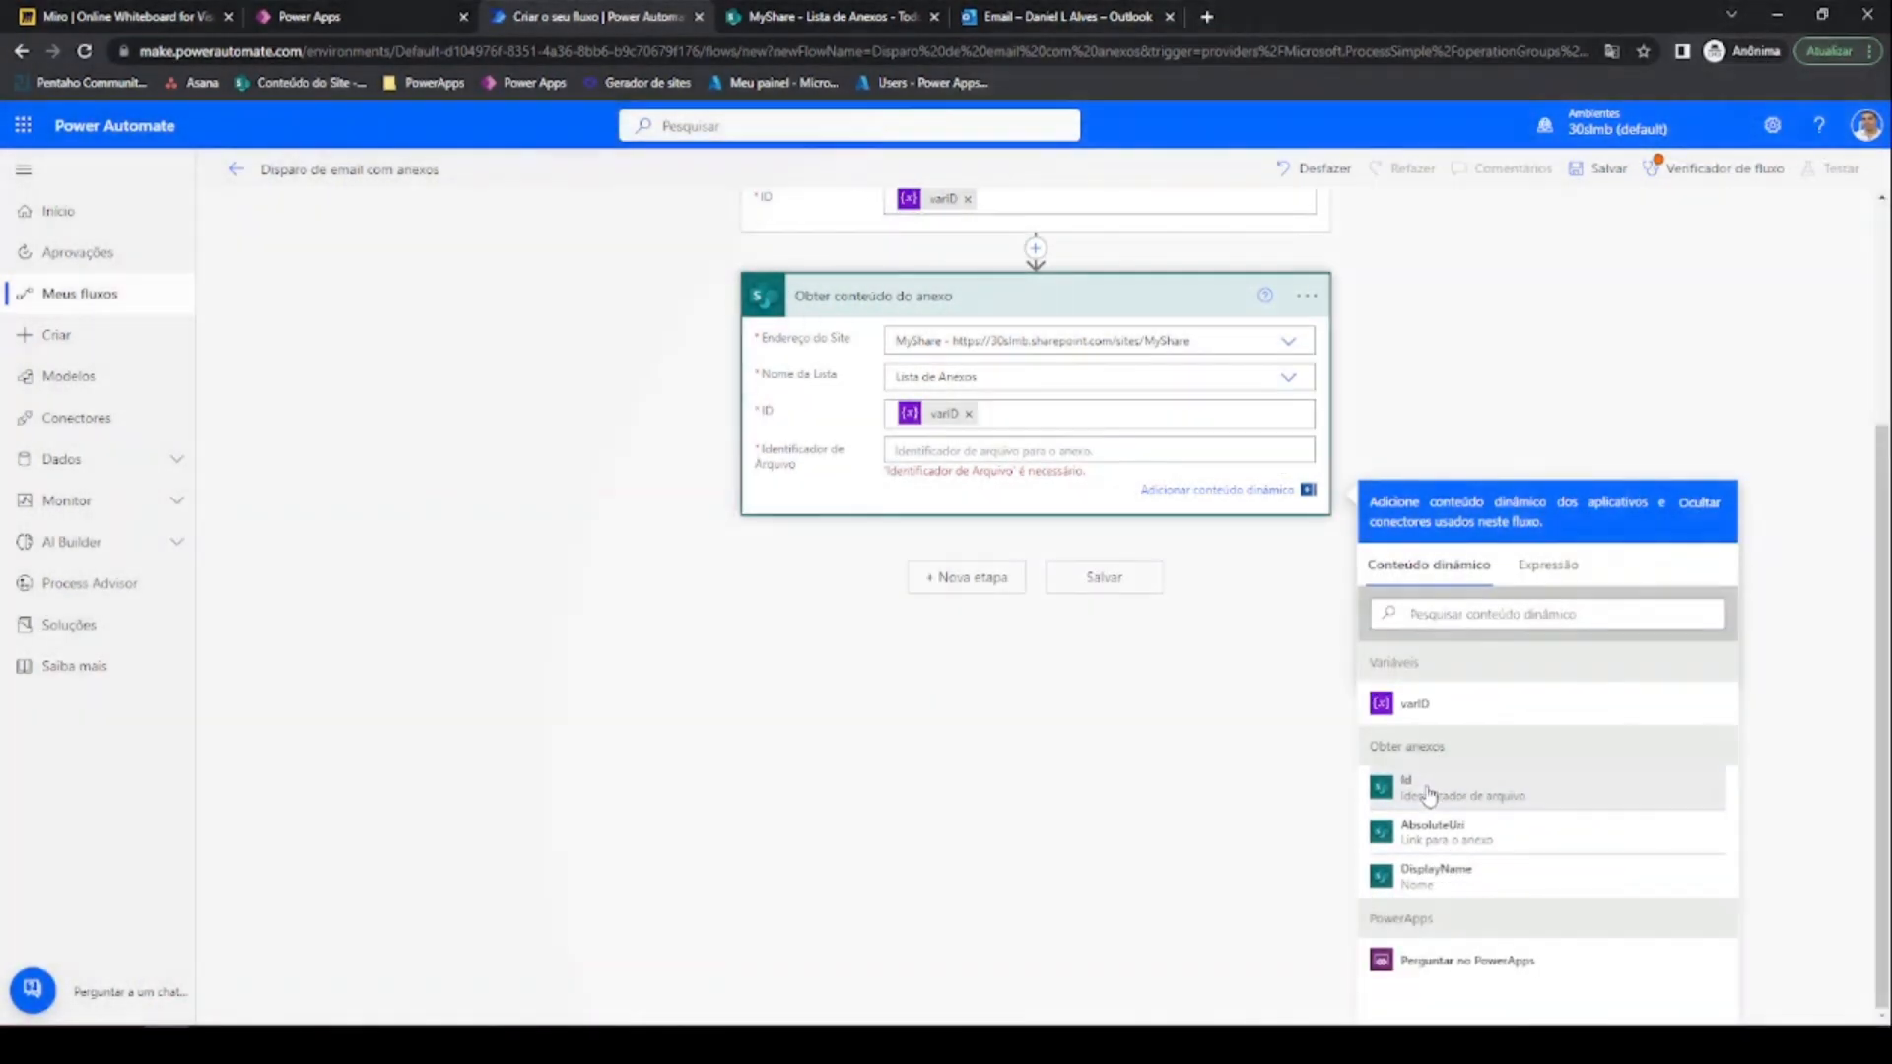
pyautogui.click(1428, 793)
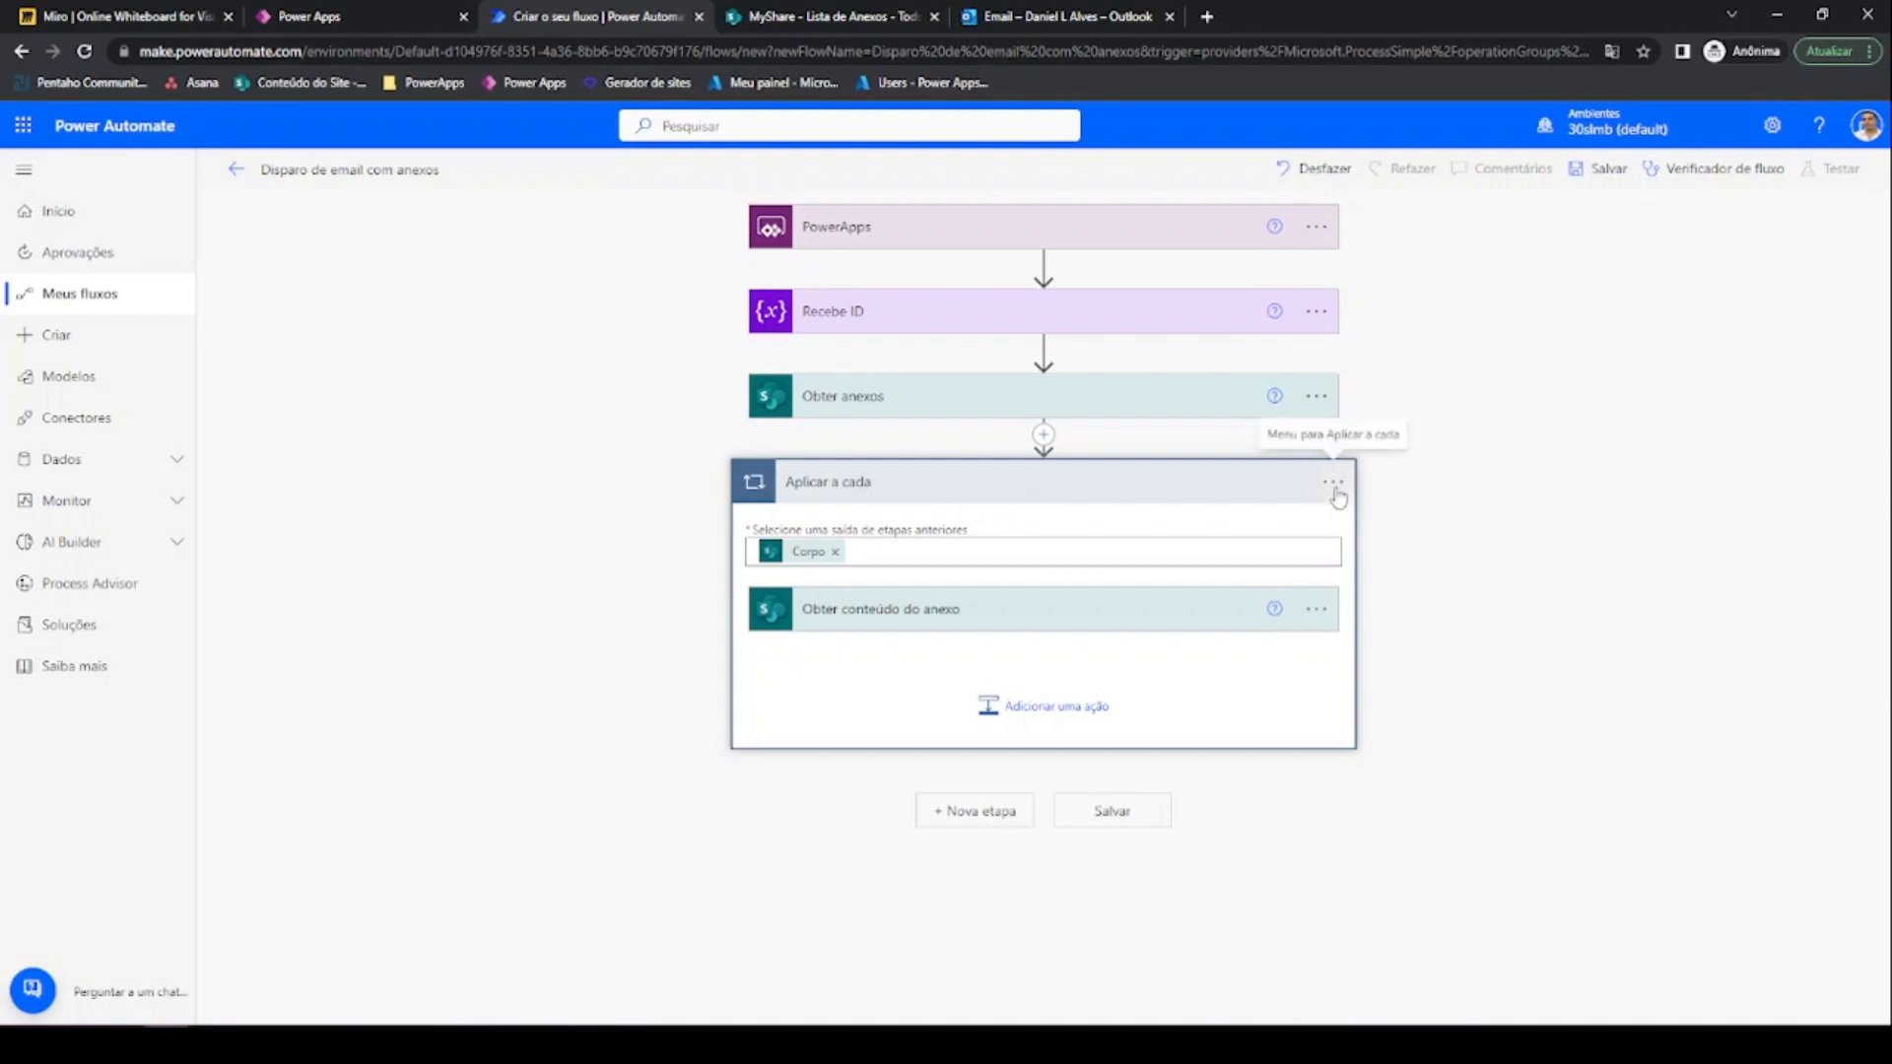
# Rename the apply-to-each loop over Corpo to 'Obtem conteúdo dos anexos'
pyautogui.click(1332, 482)
pyautogui.click(1426, 514)
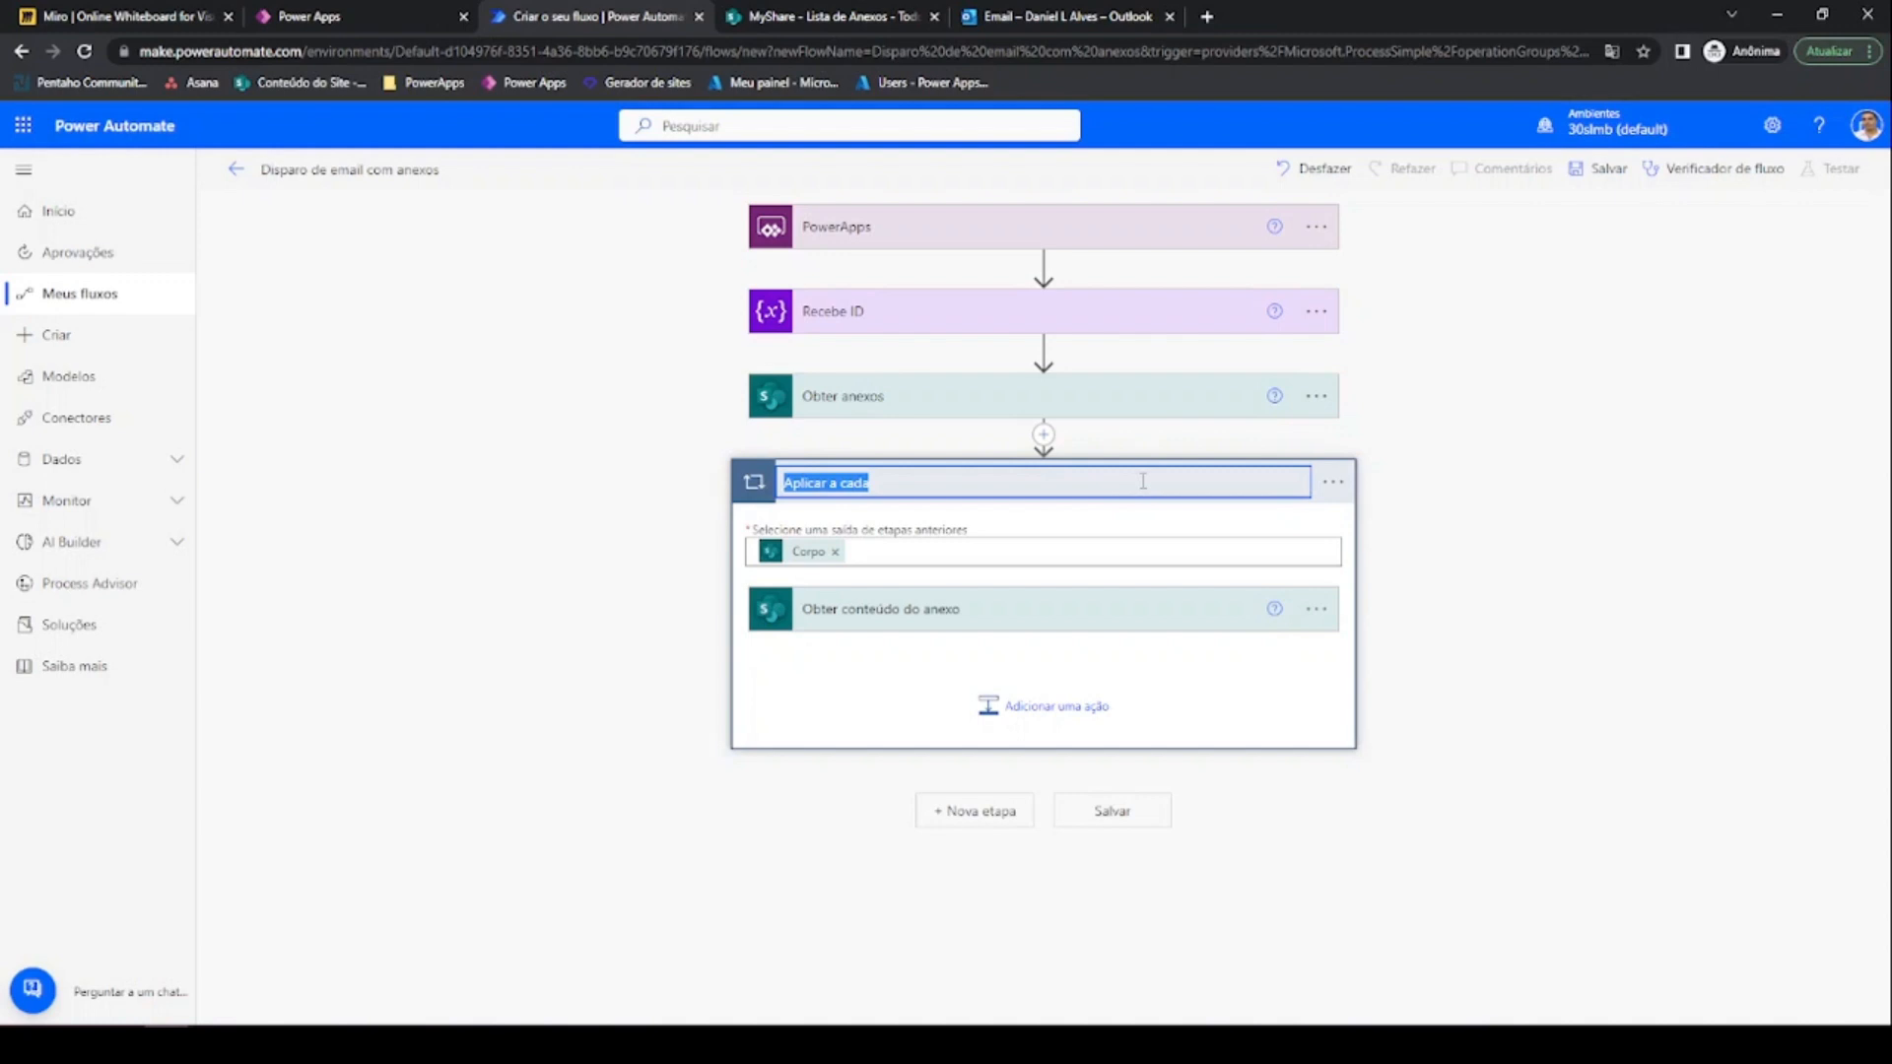
pyautogui.write('Obtem conteúdo dos anexos')
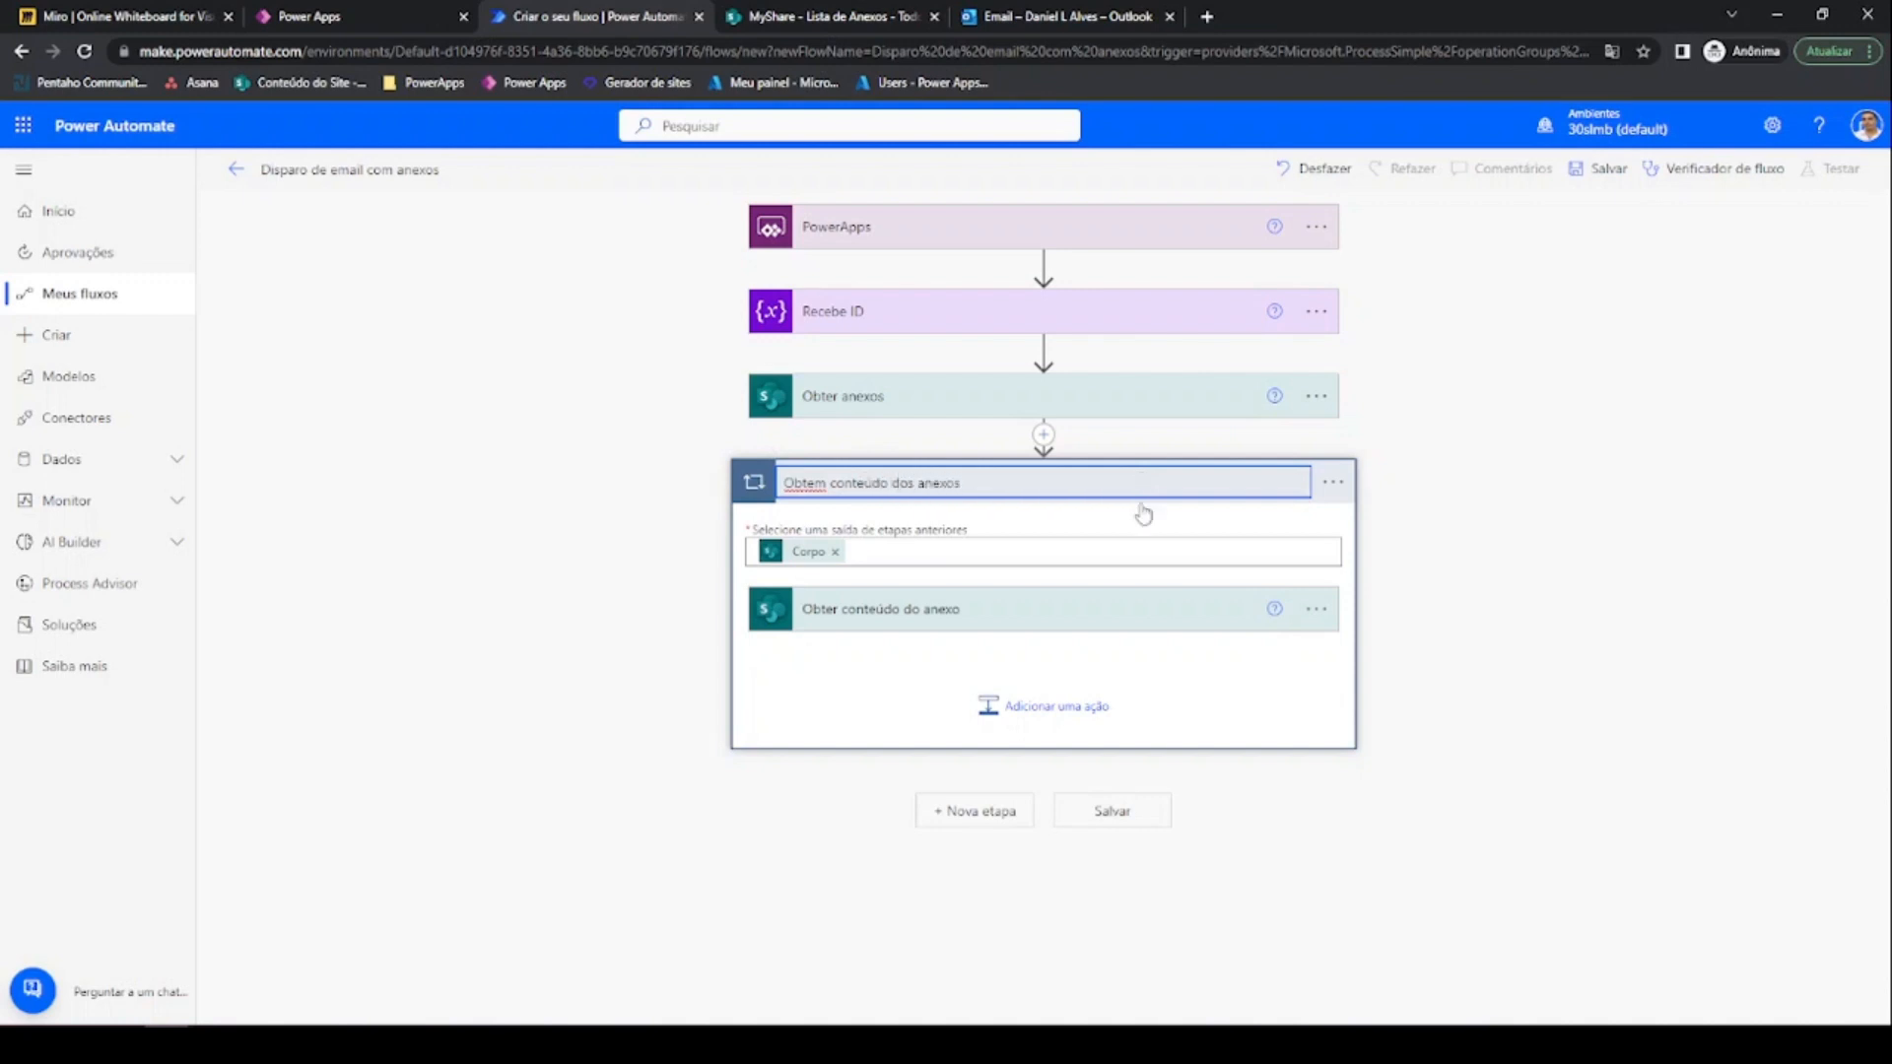
pyautogui.click(1167, 666)
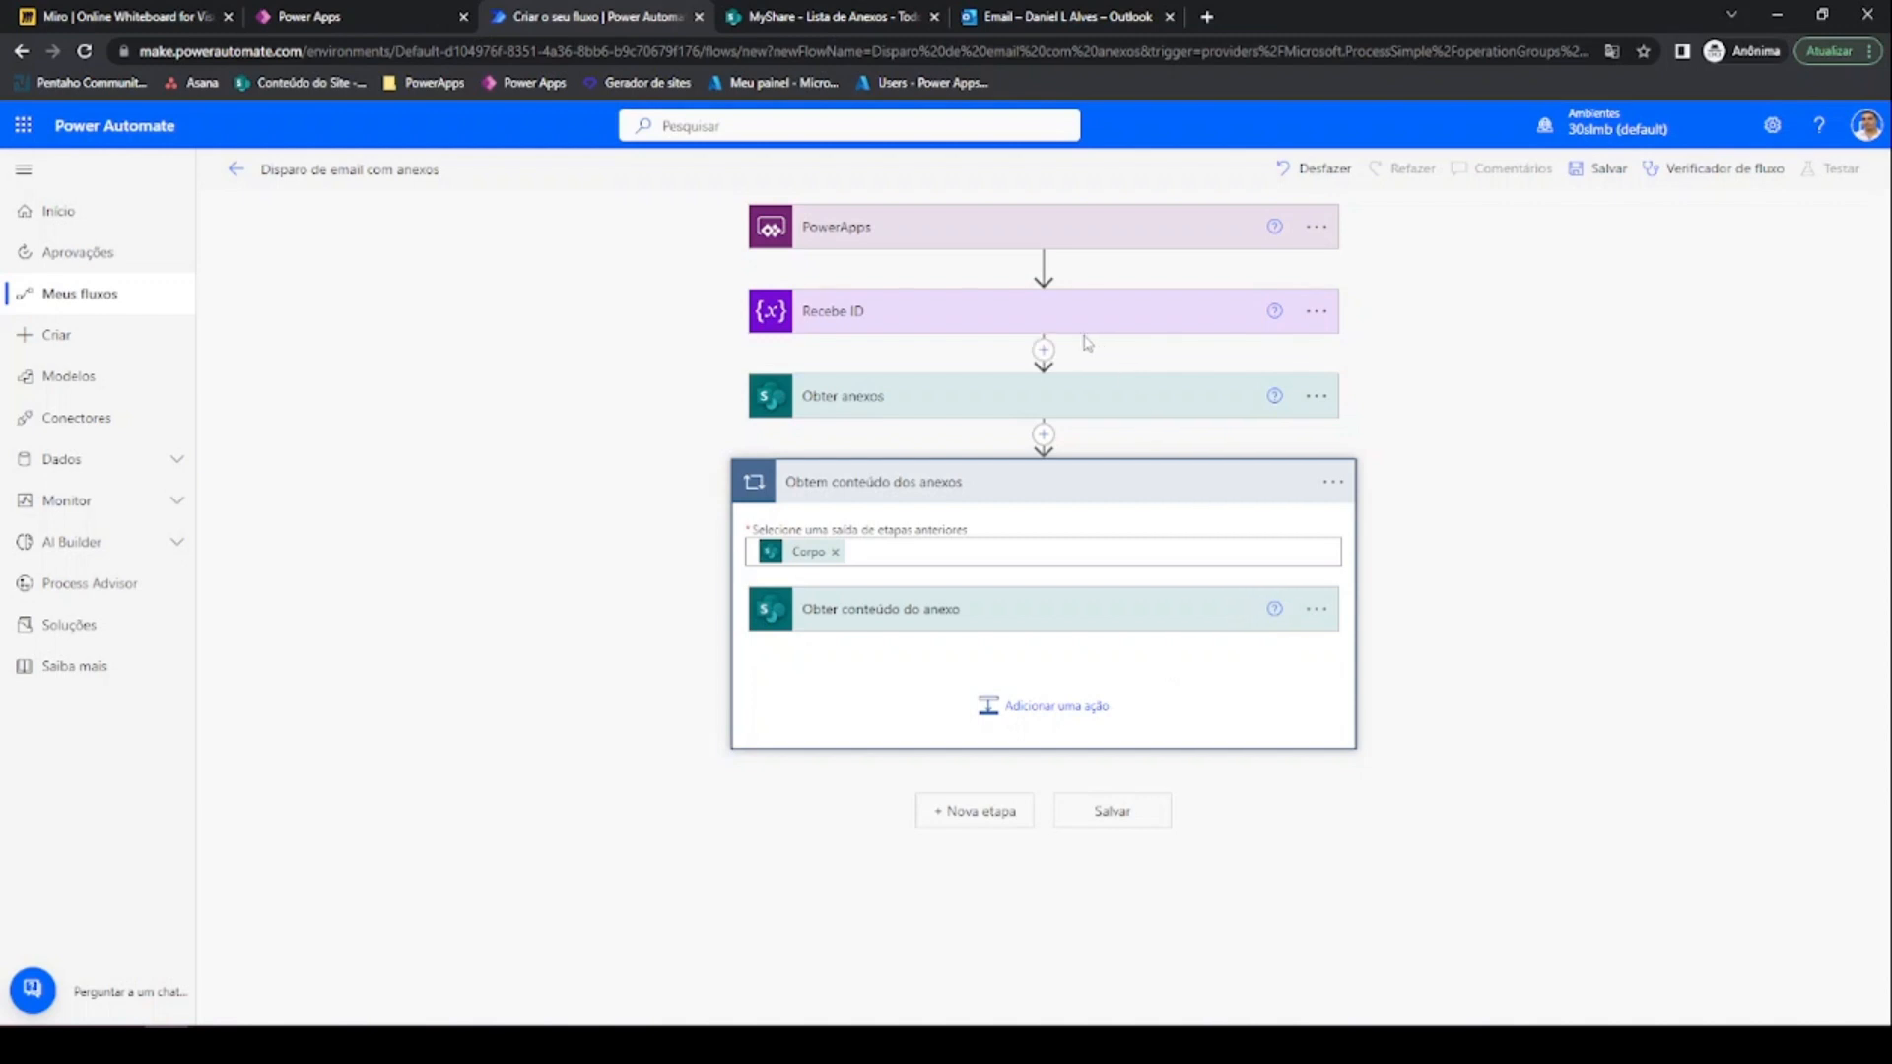
# Insert the built-in Variável connector's Inicializar variável action after Recebe ID, searching 'va'
pyautogui.click(1042, 351)
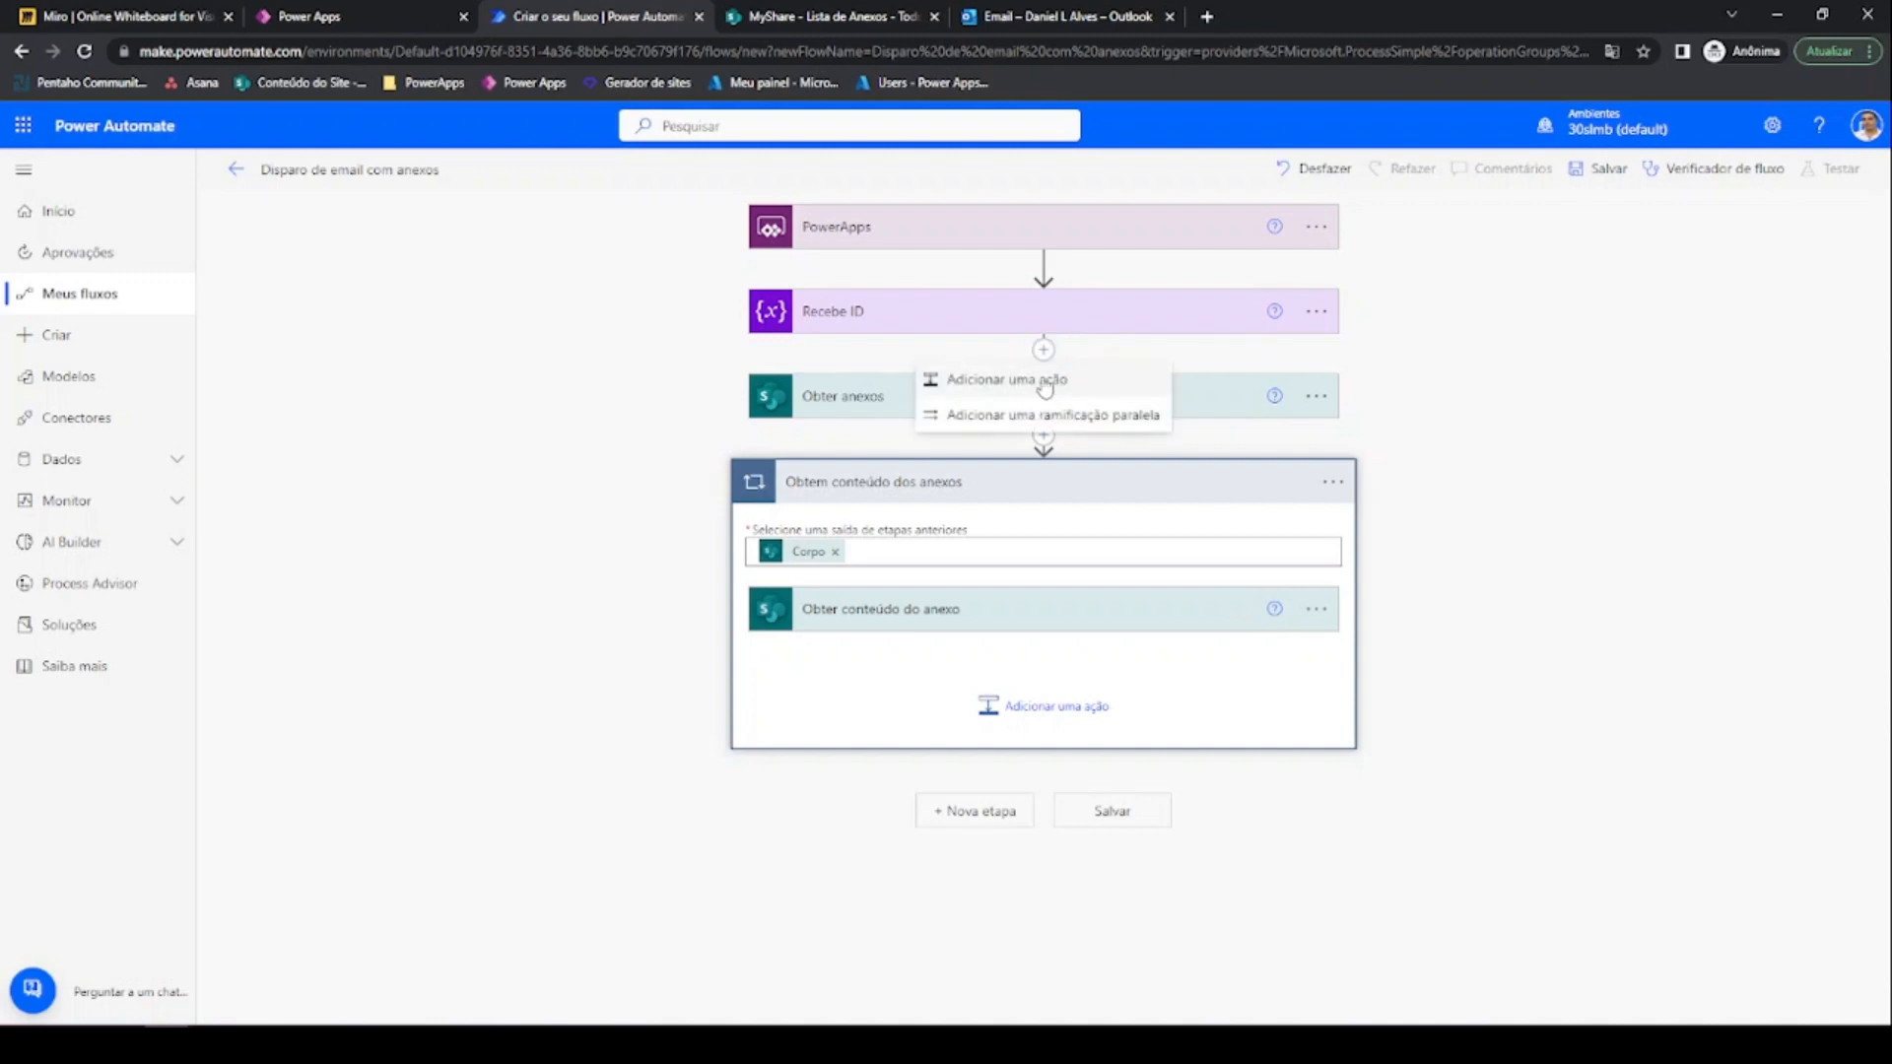
pyautogui.click(1089, 372)
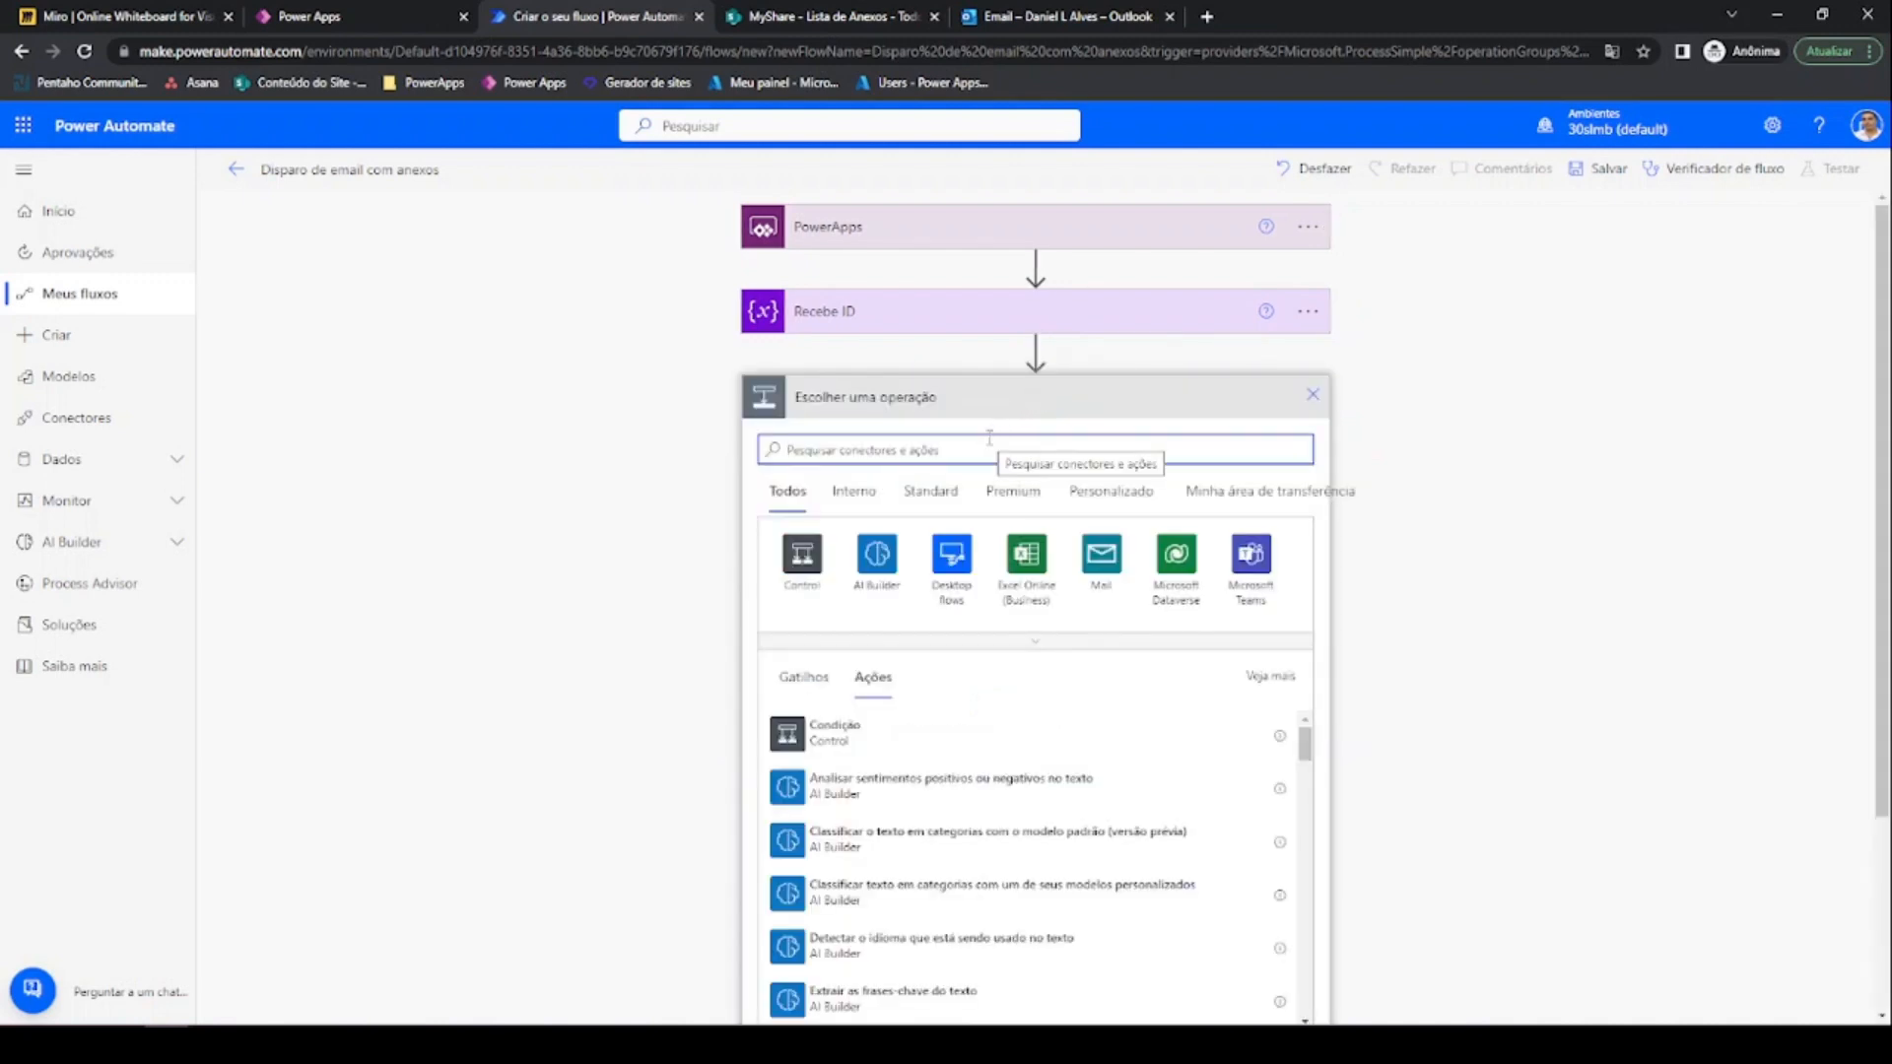
pyautogui.write('var')
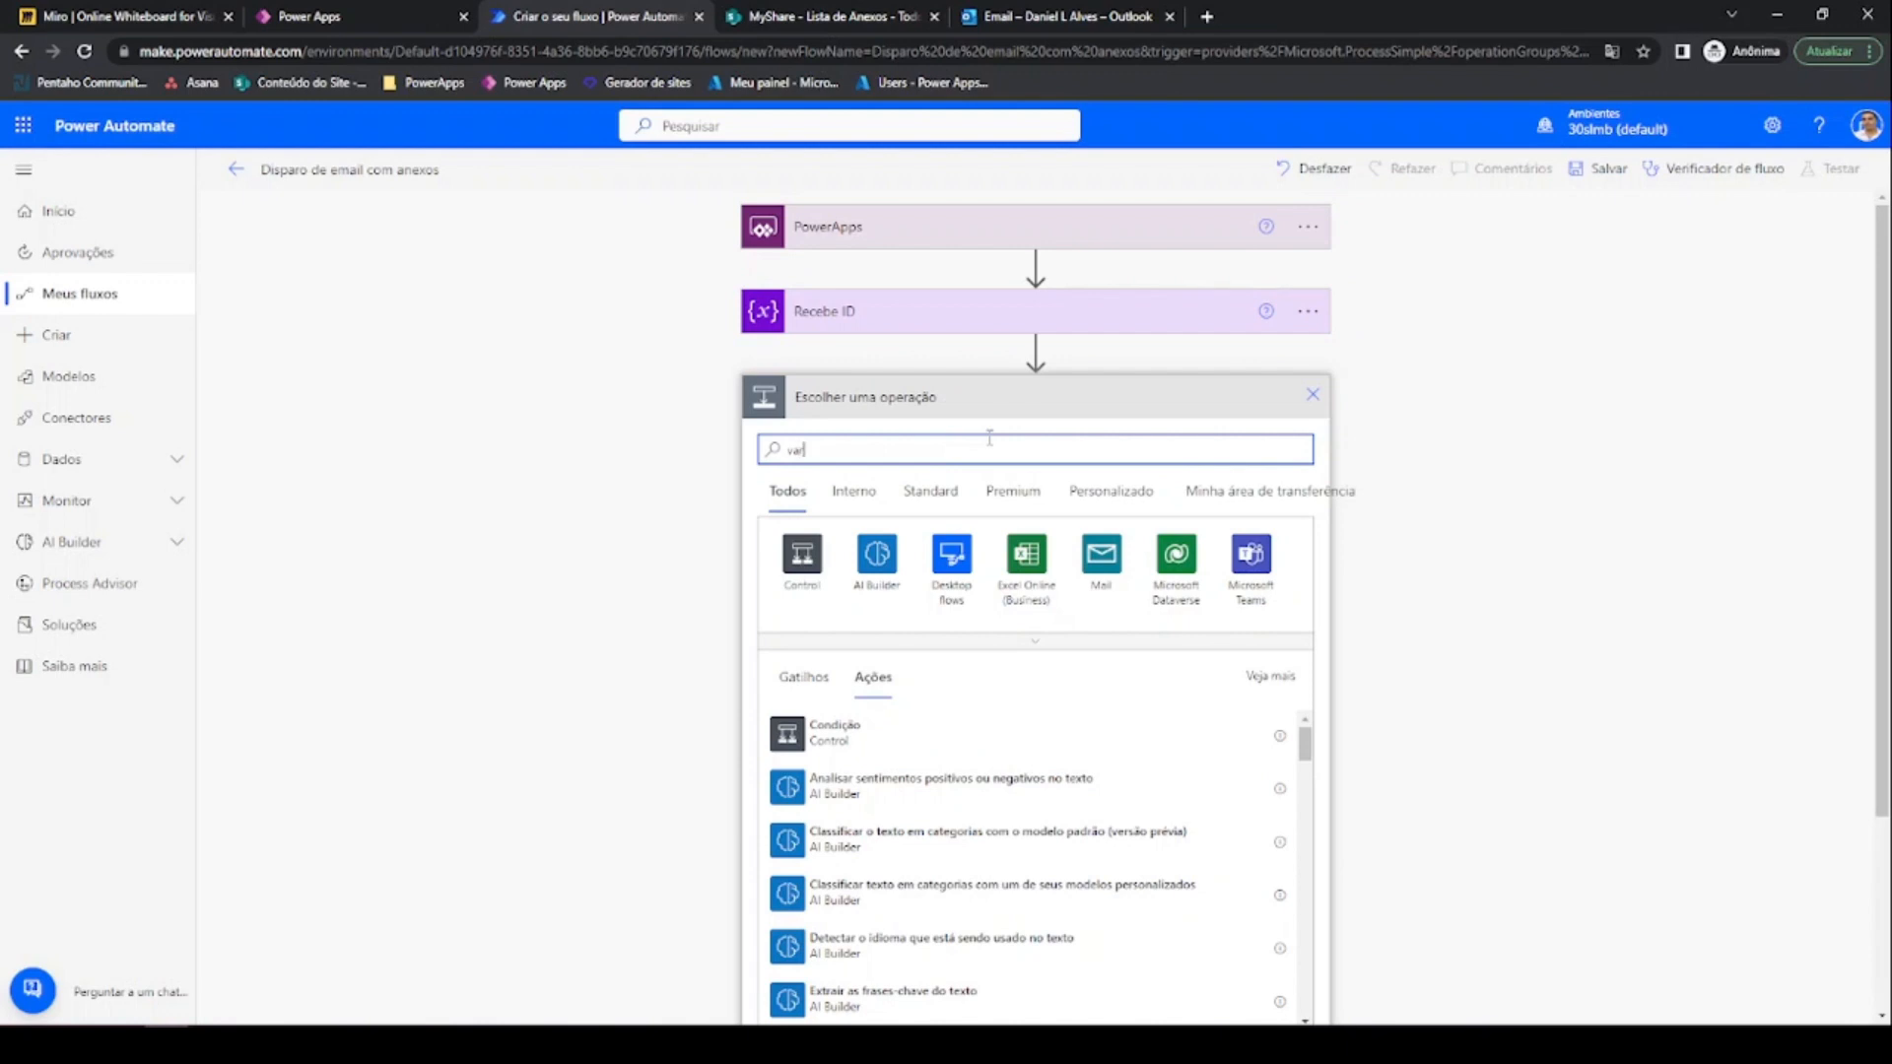
pyautogui.click(833, 498)
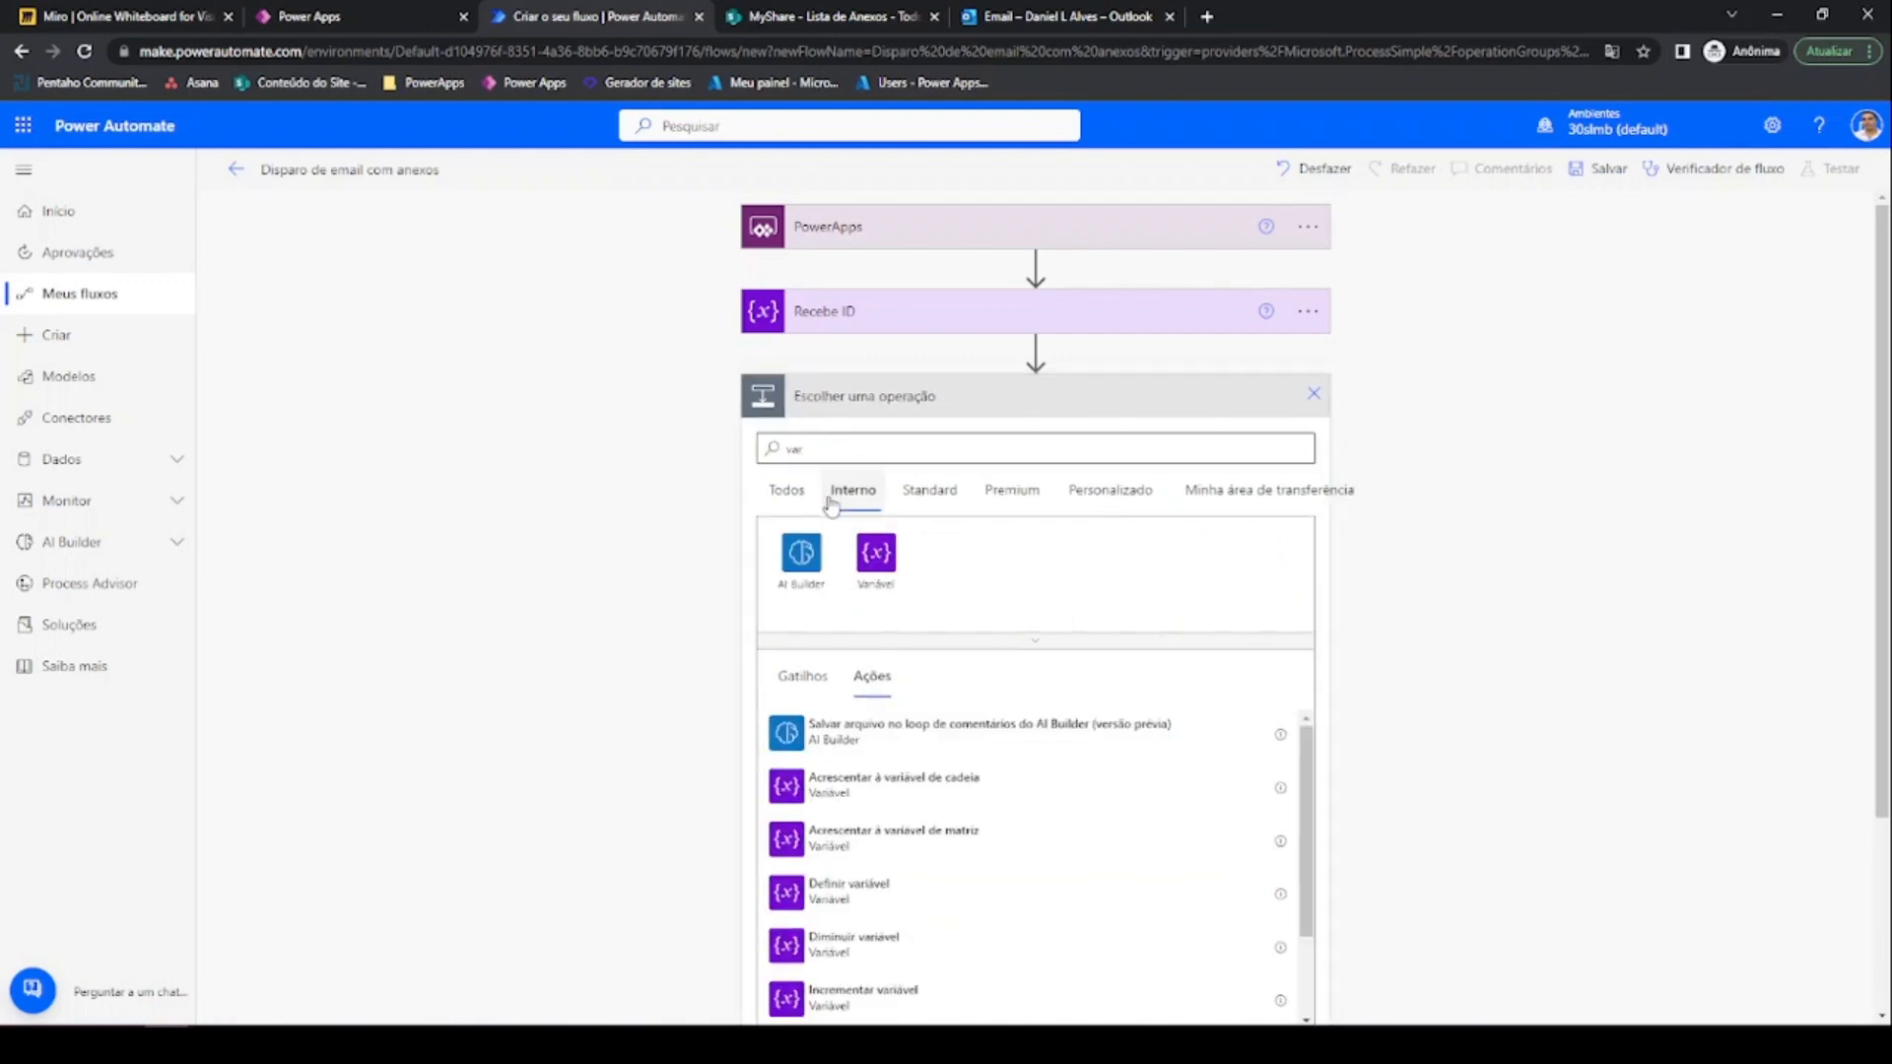
pyautogui.click(876, 566)
pyautogui.scroll(-2, 892, 541)
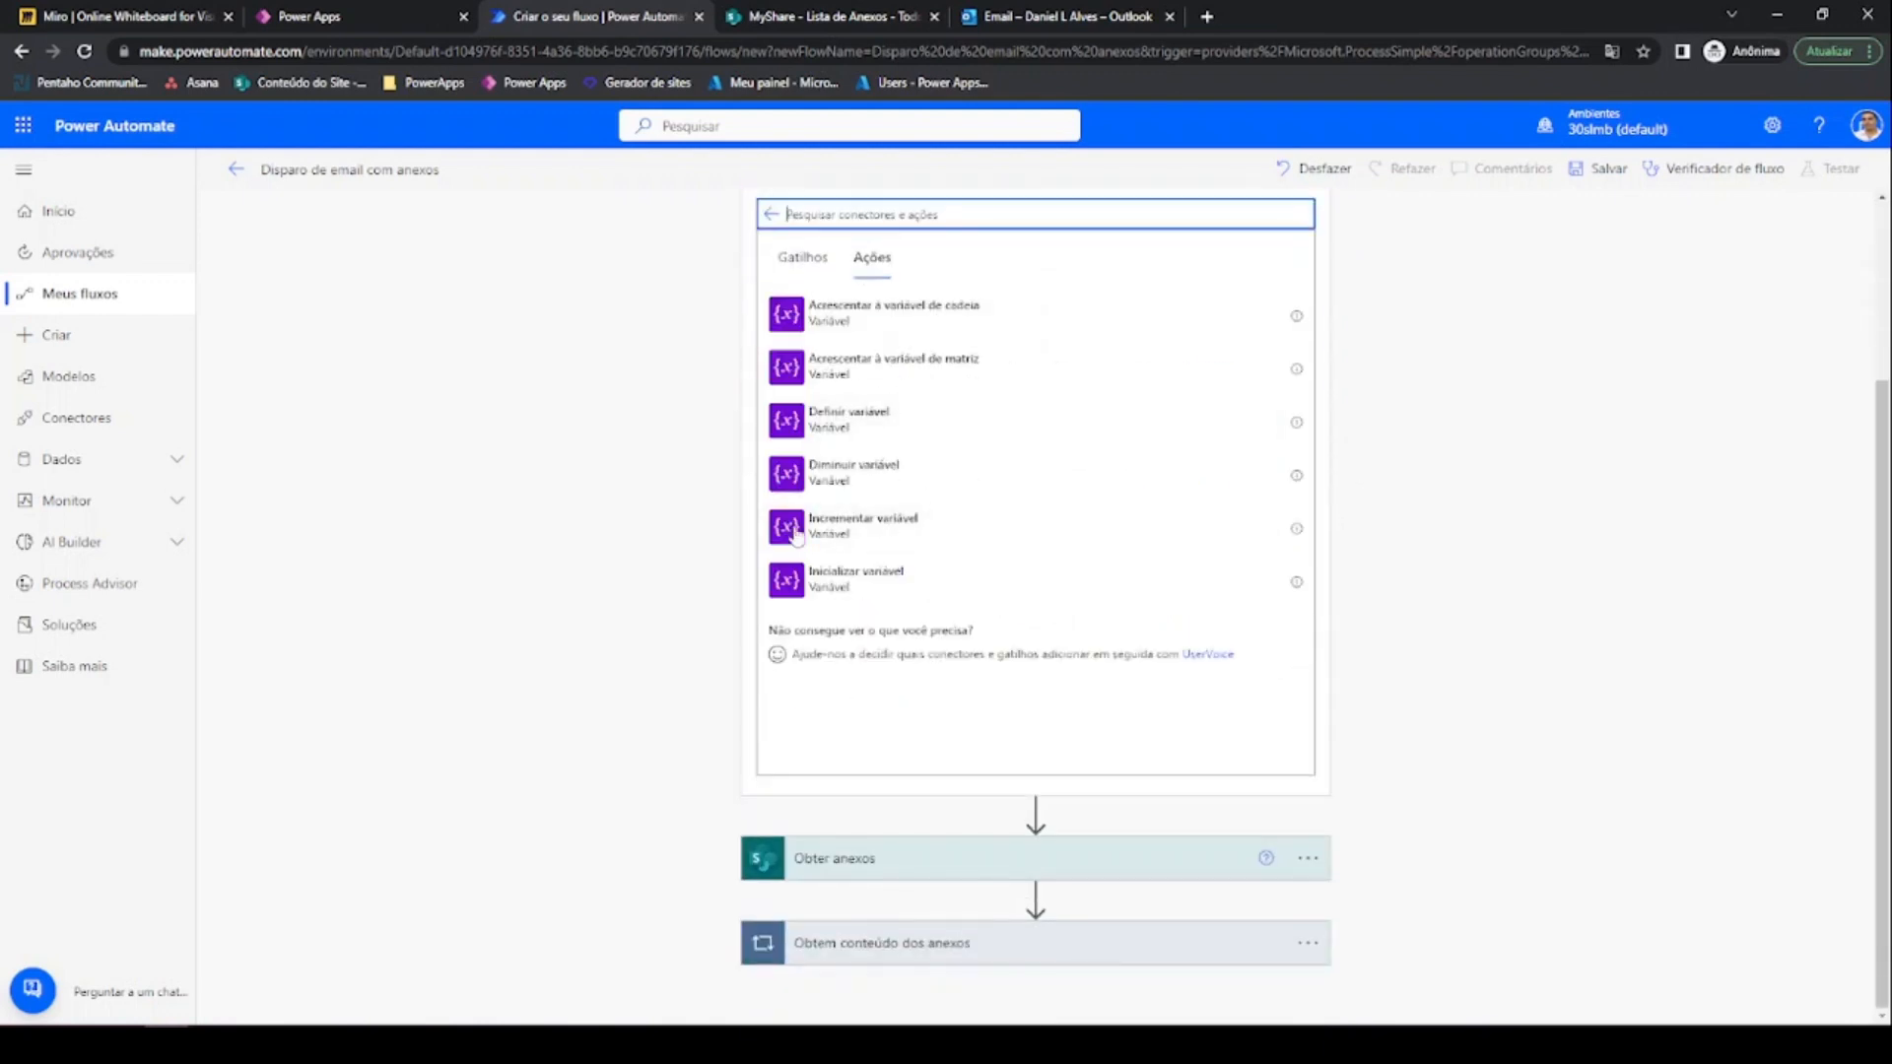
pyautogui.click(863, 611)
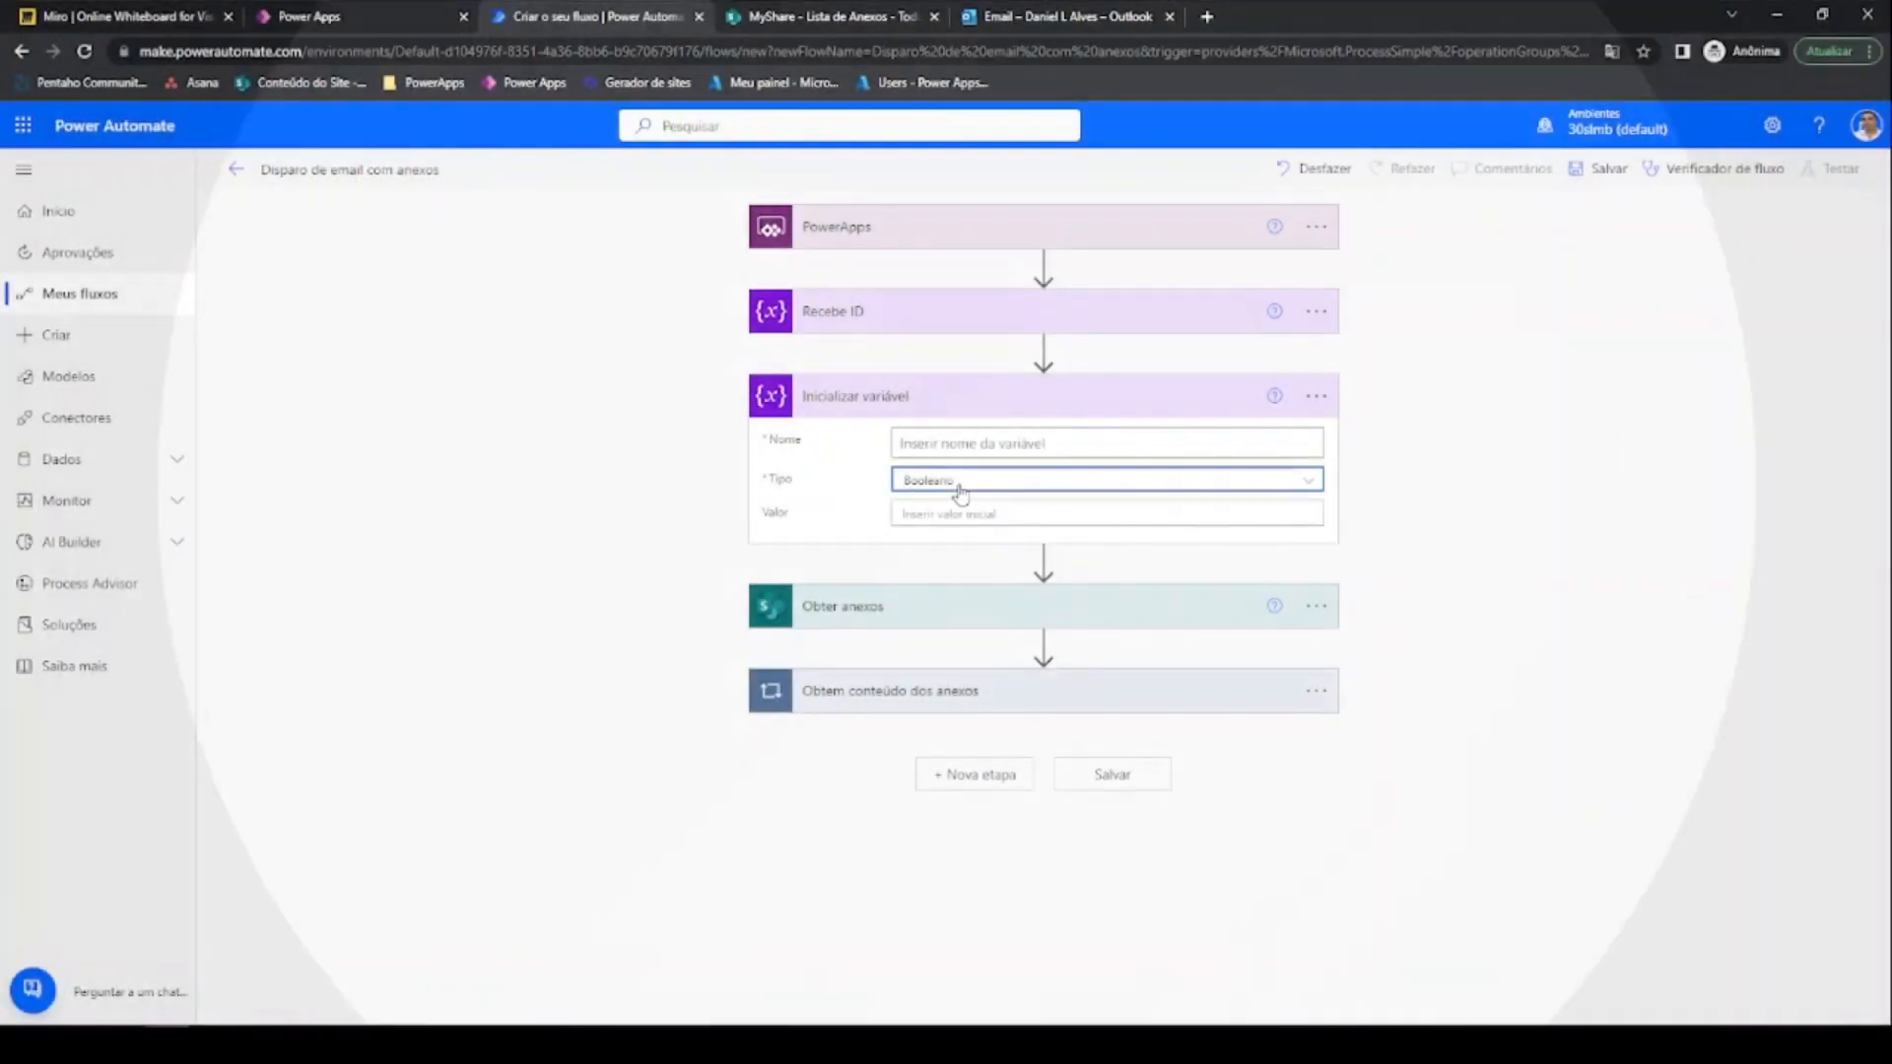
# Set the variable type to Matriz, retitle the step 'Armazena os anexos', and name it VarAnexos
pyautogui.click(960, 483)
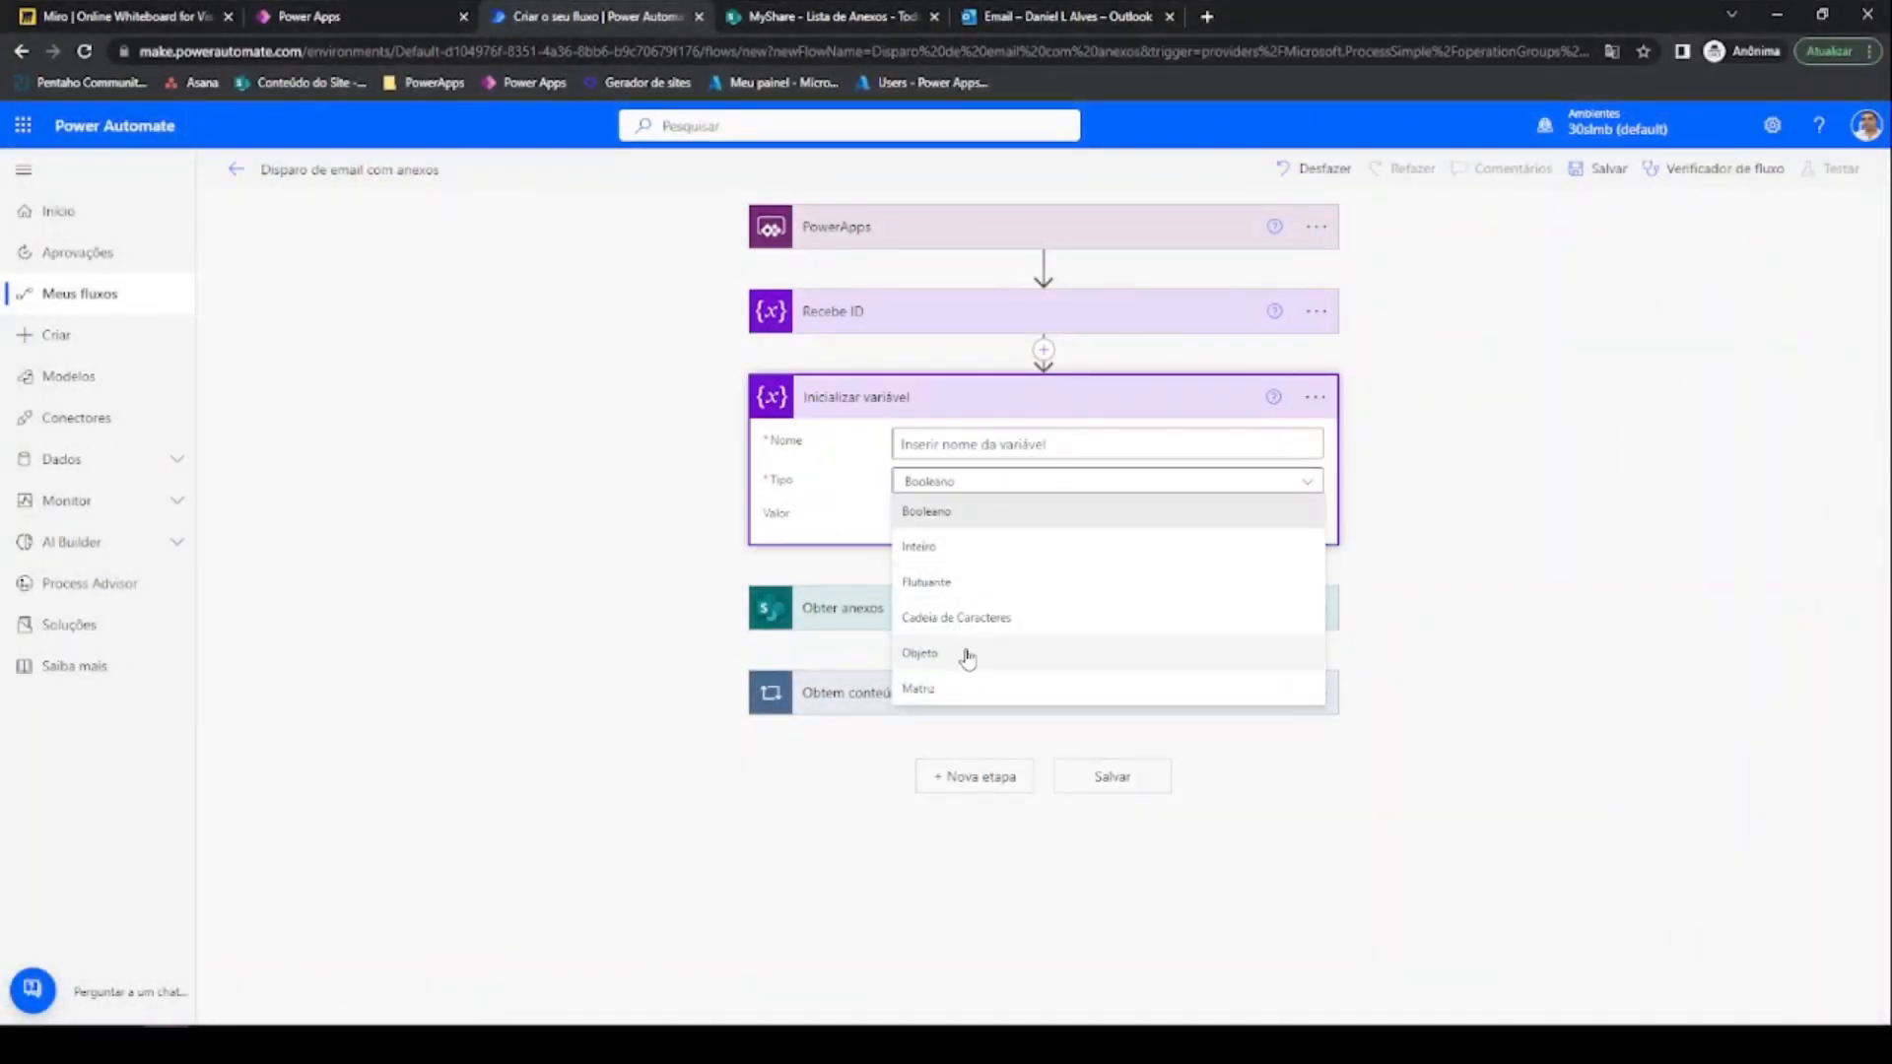
pyautogui.click(948, 706)
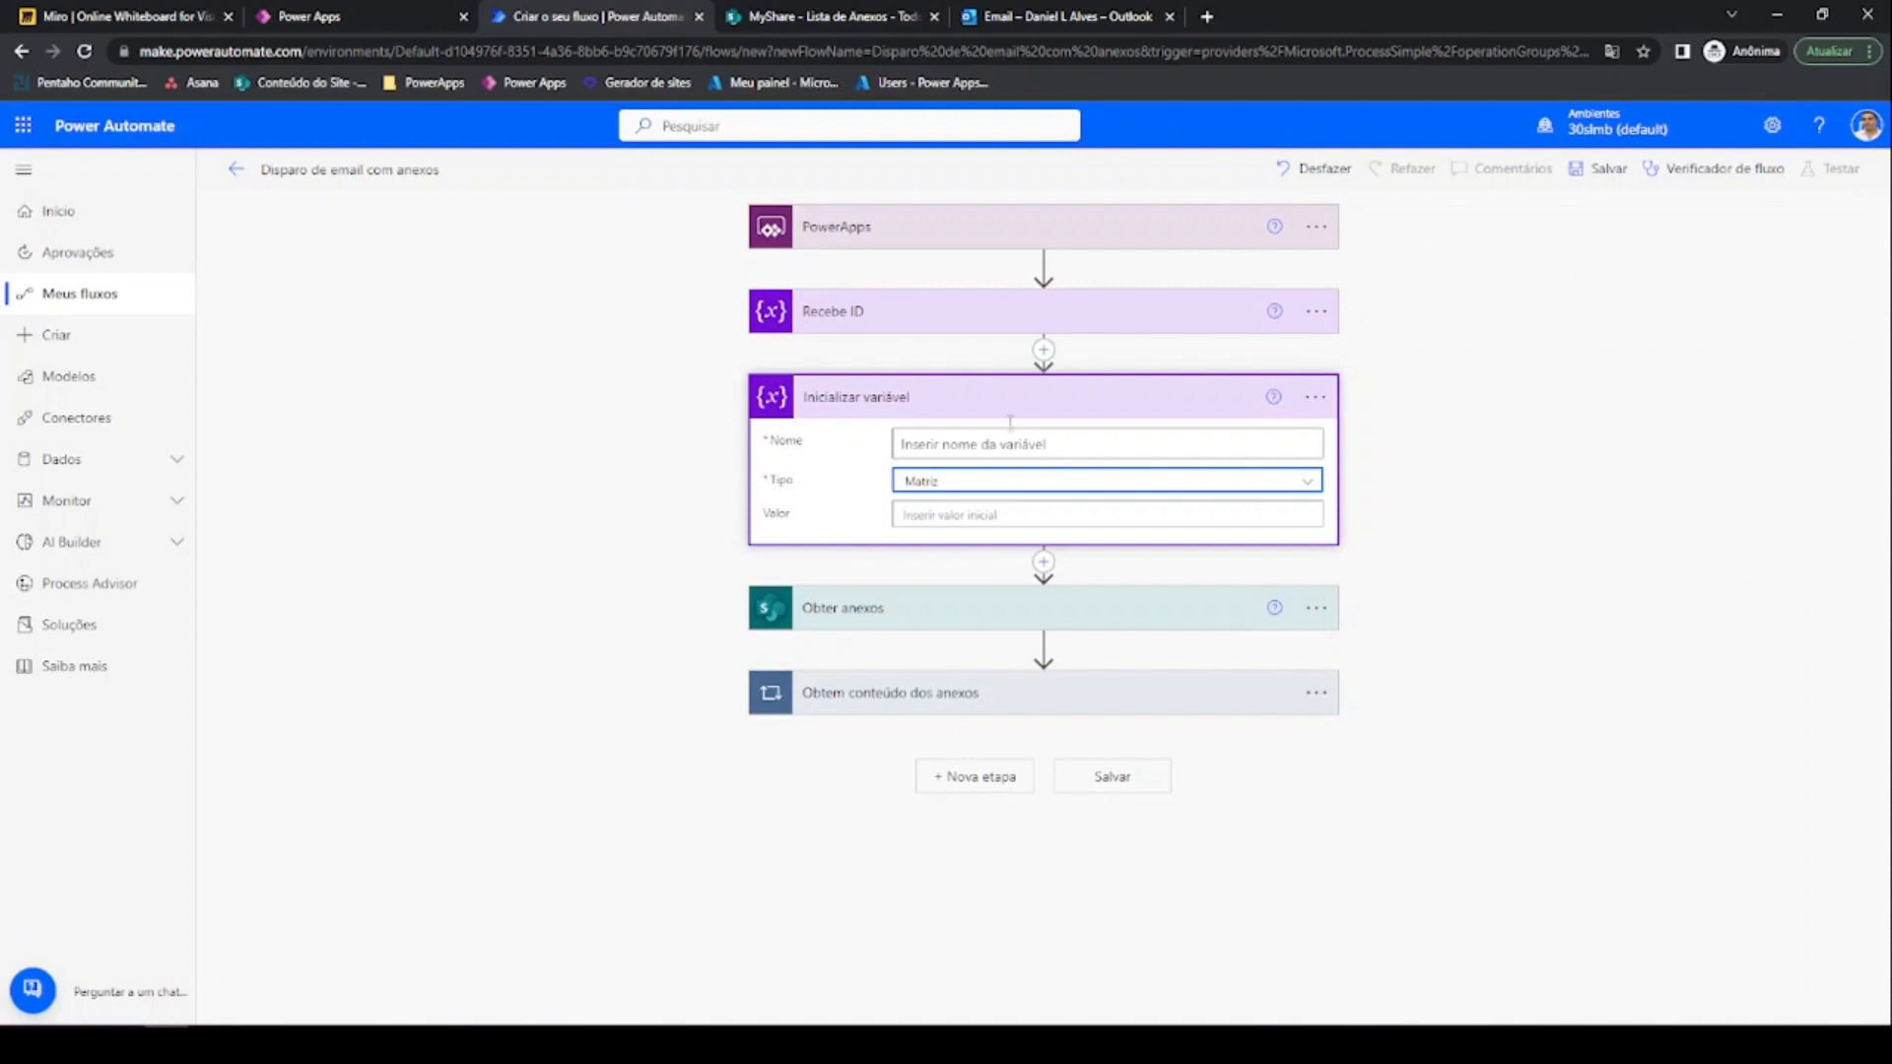
pyautogui.click(1315, 396)
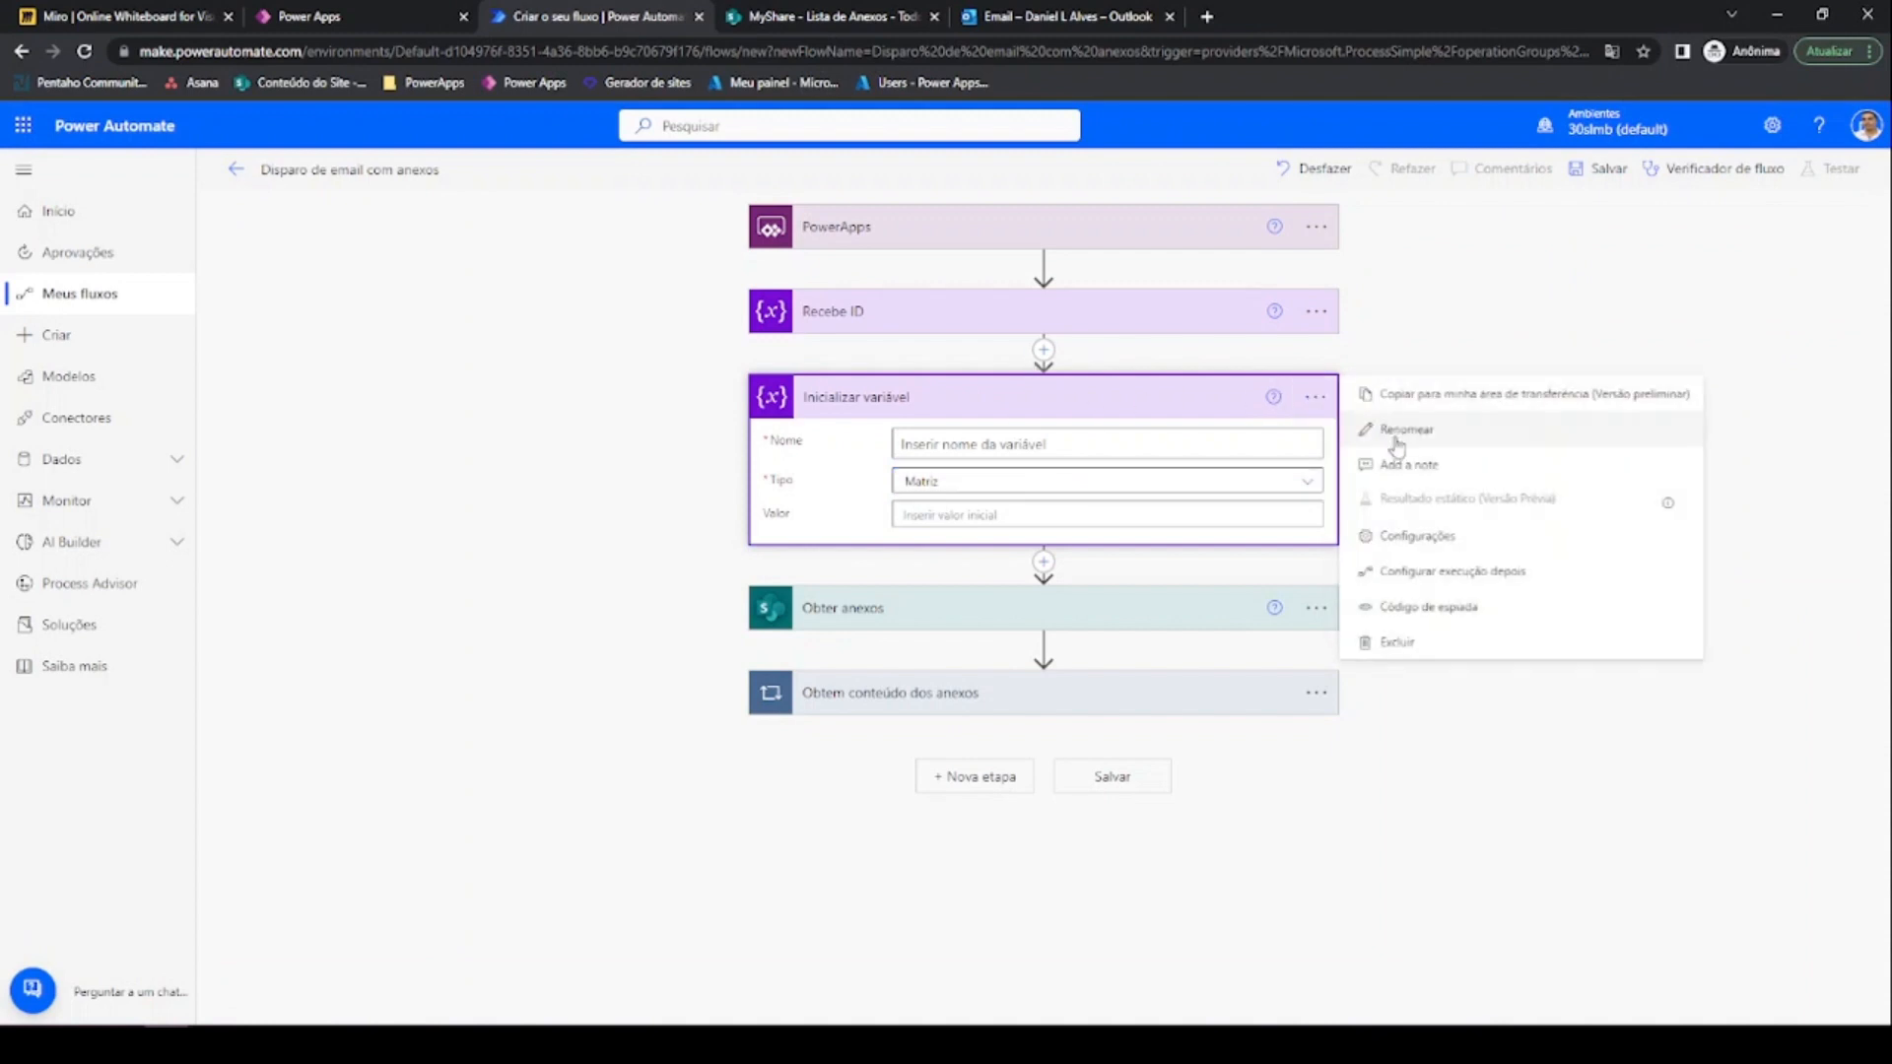
pyautogui.click(1397, 433)
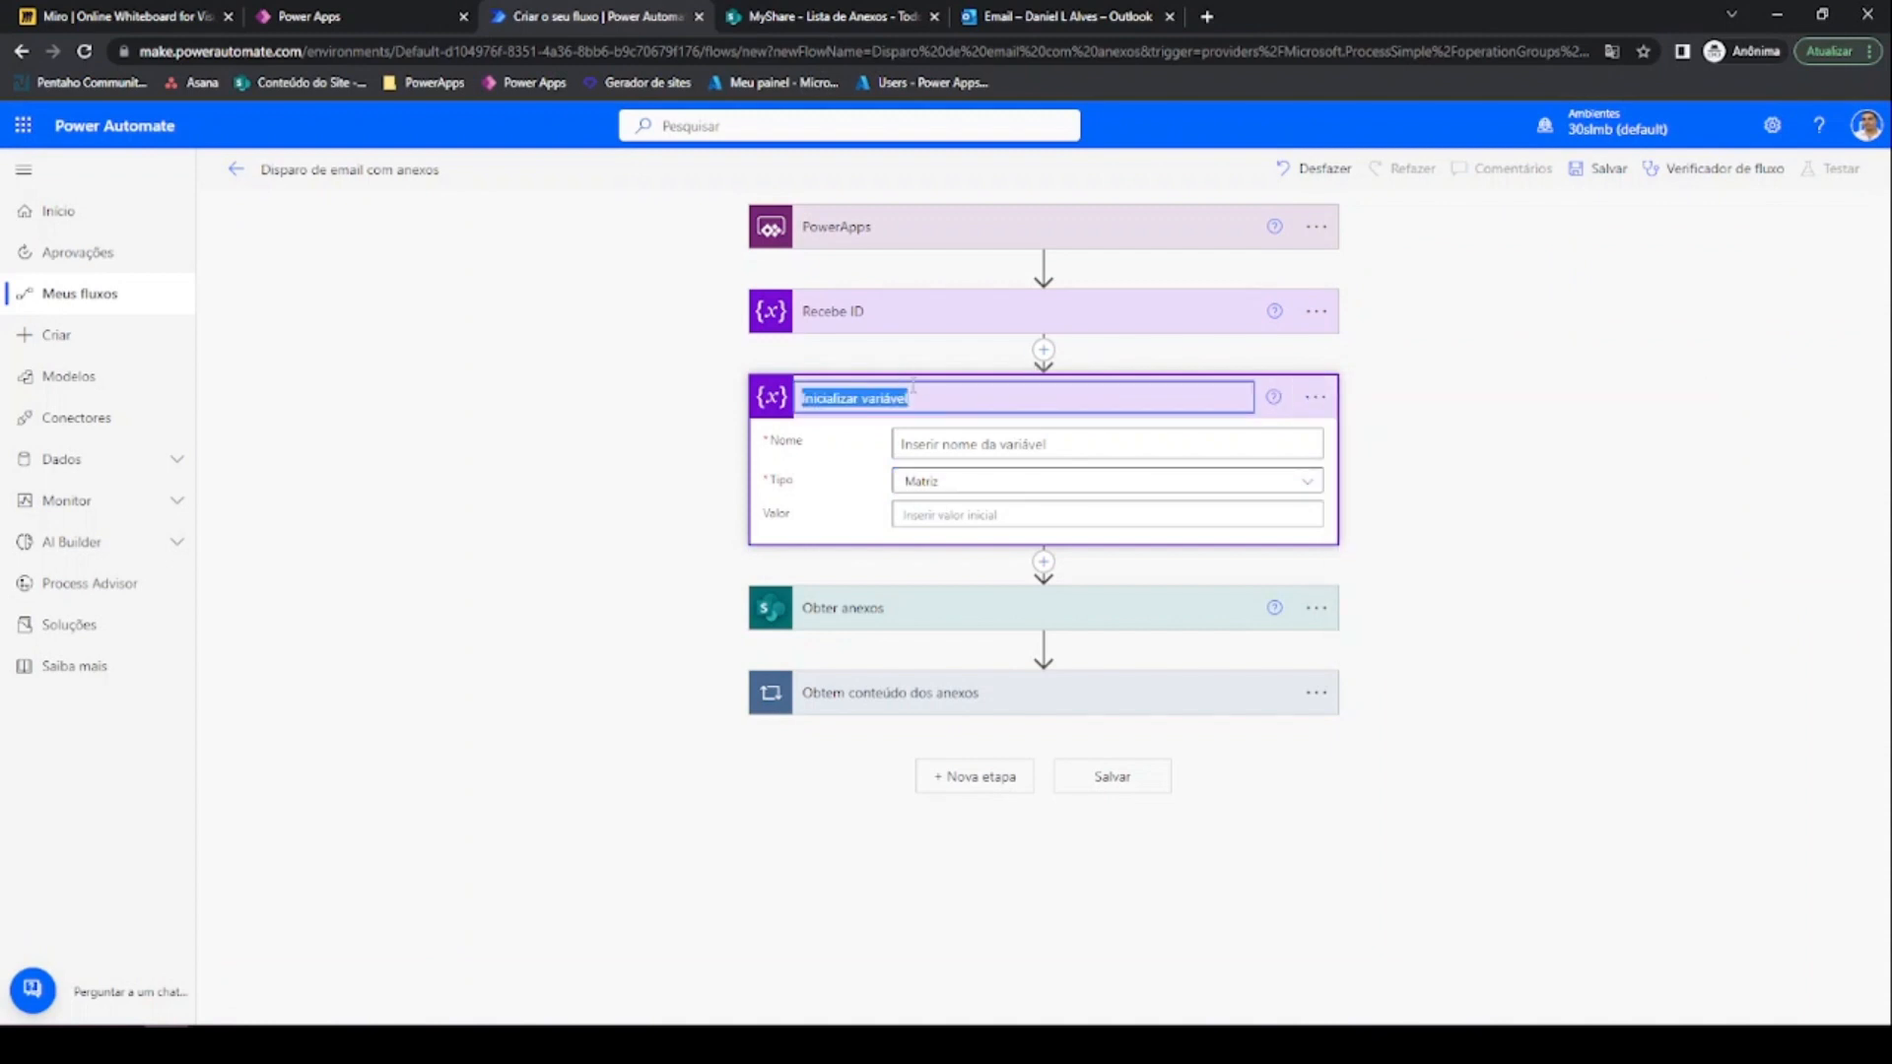
pyautogui.write('A')
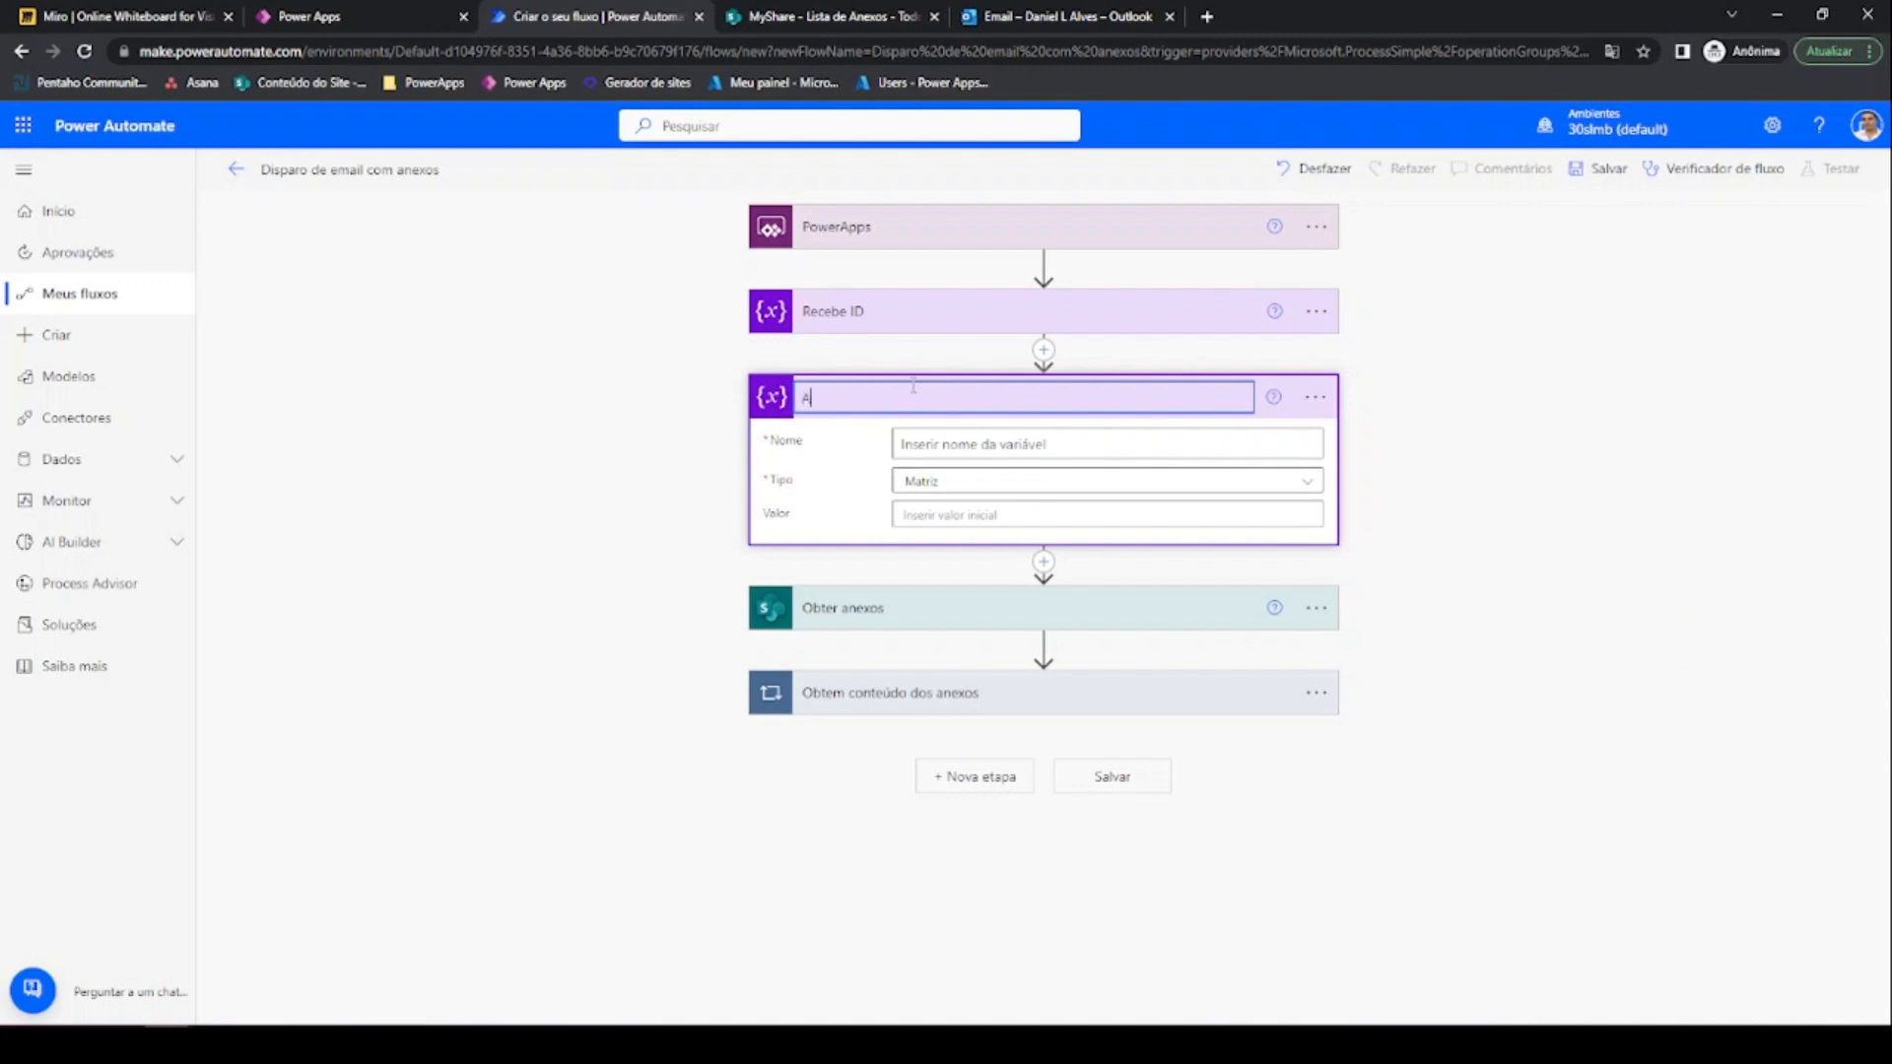
pyautogui.write('rmazena os anexos')
pyautogui.click(958, 447)
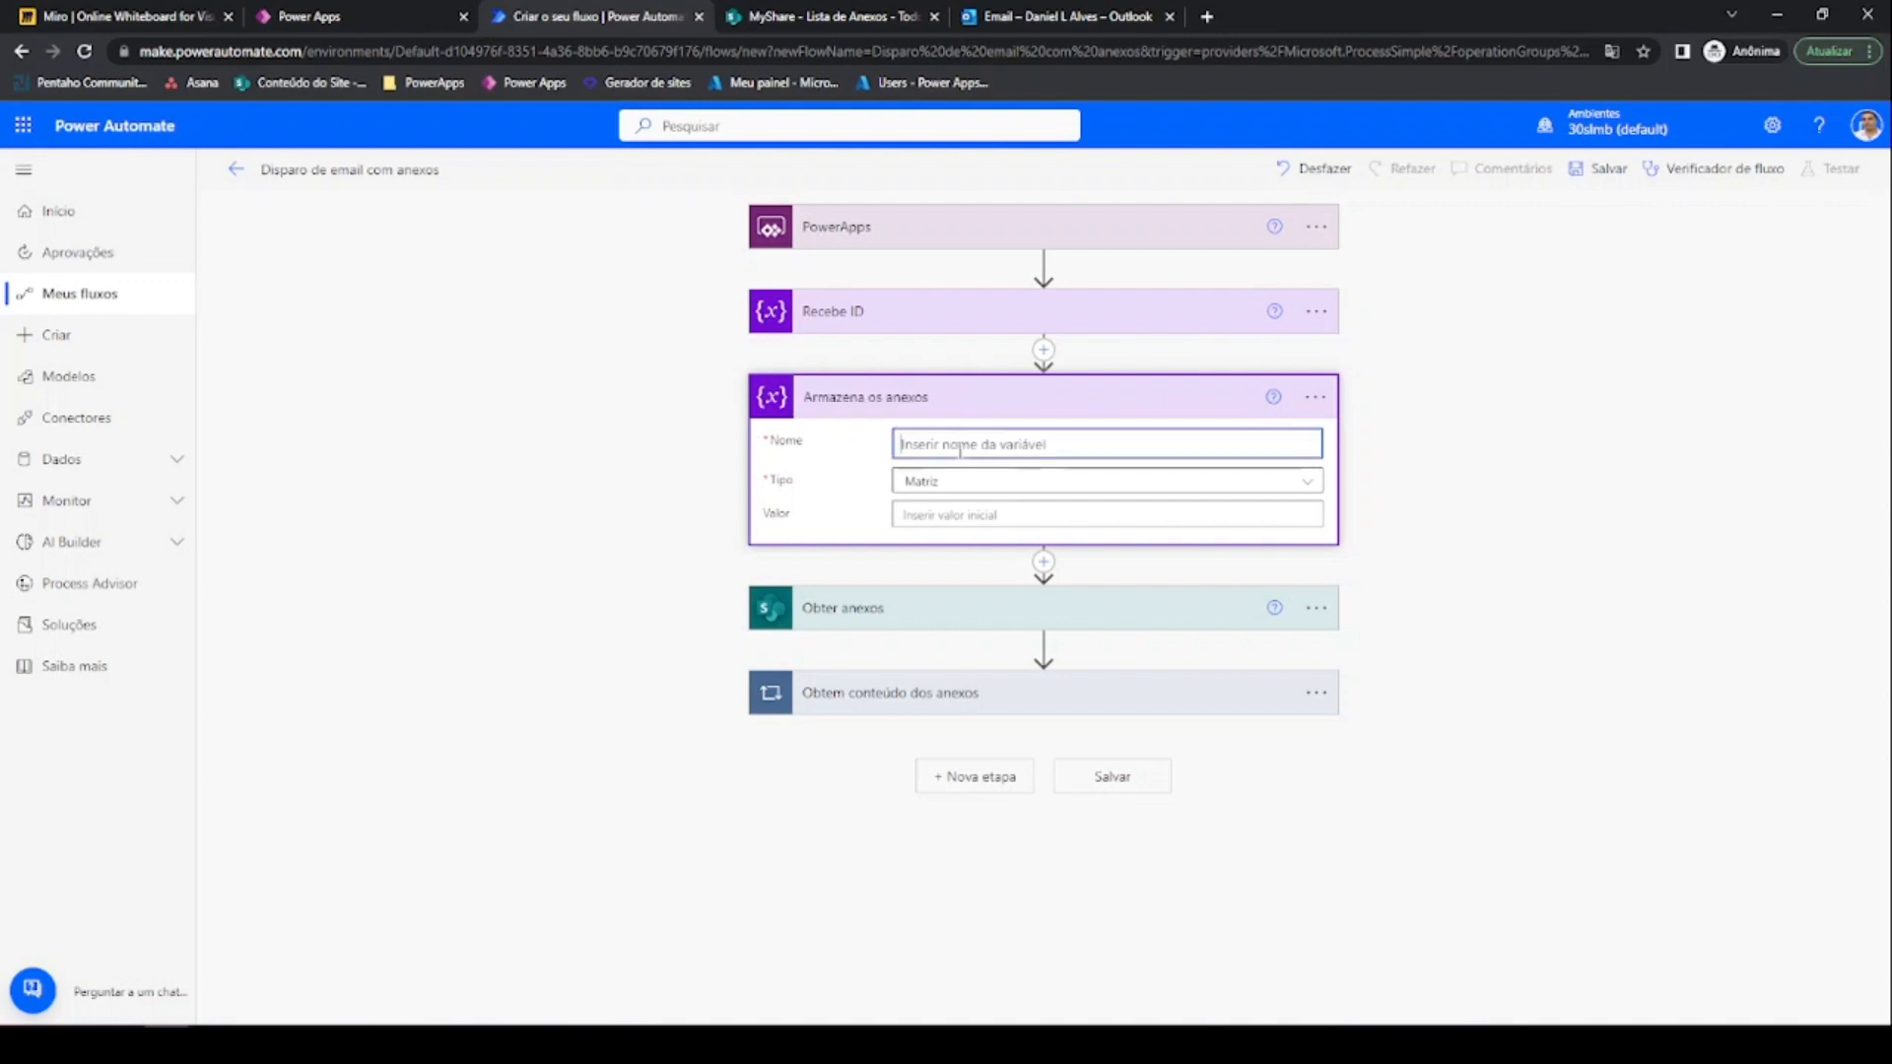
pyautogui.write('VarAnexos')
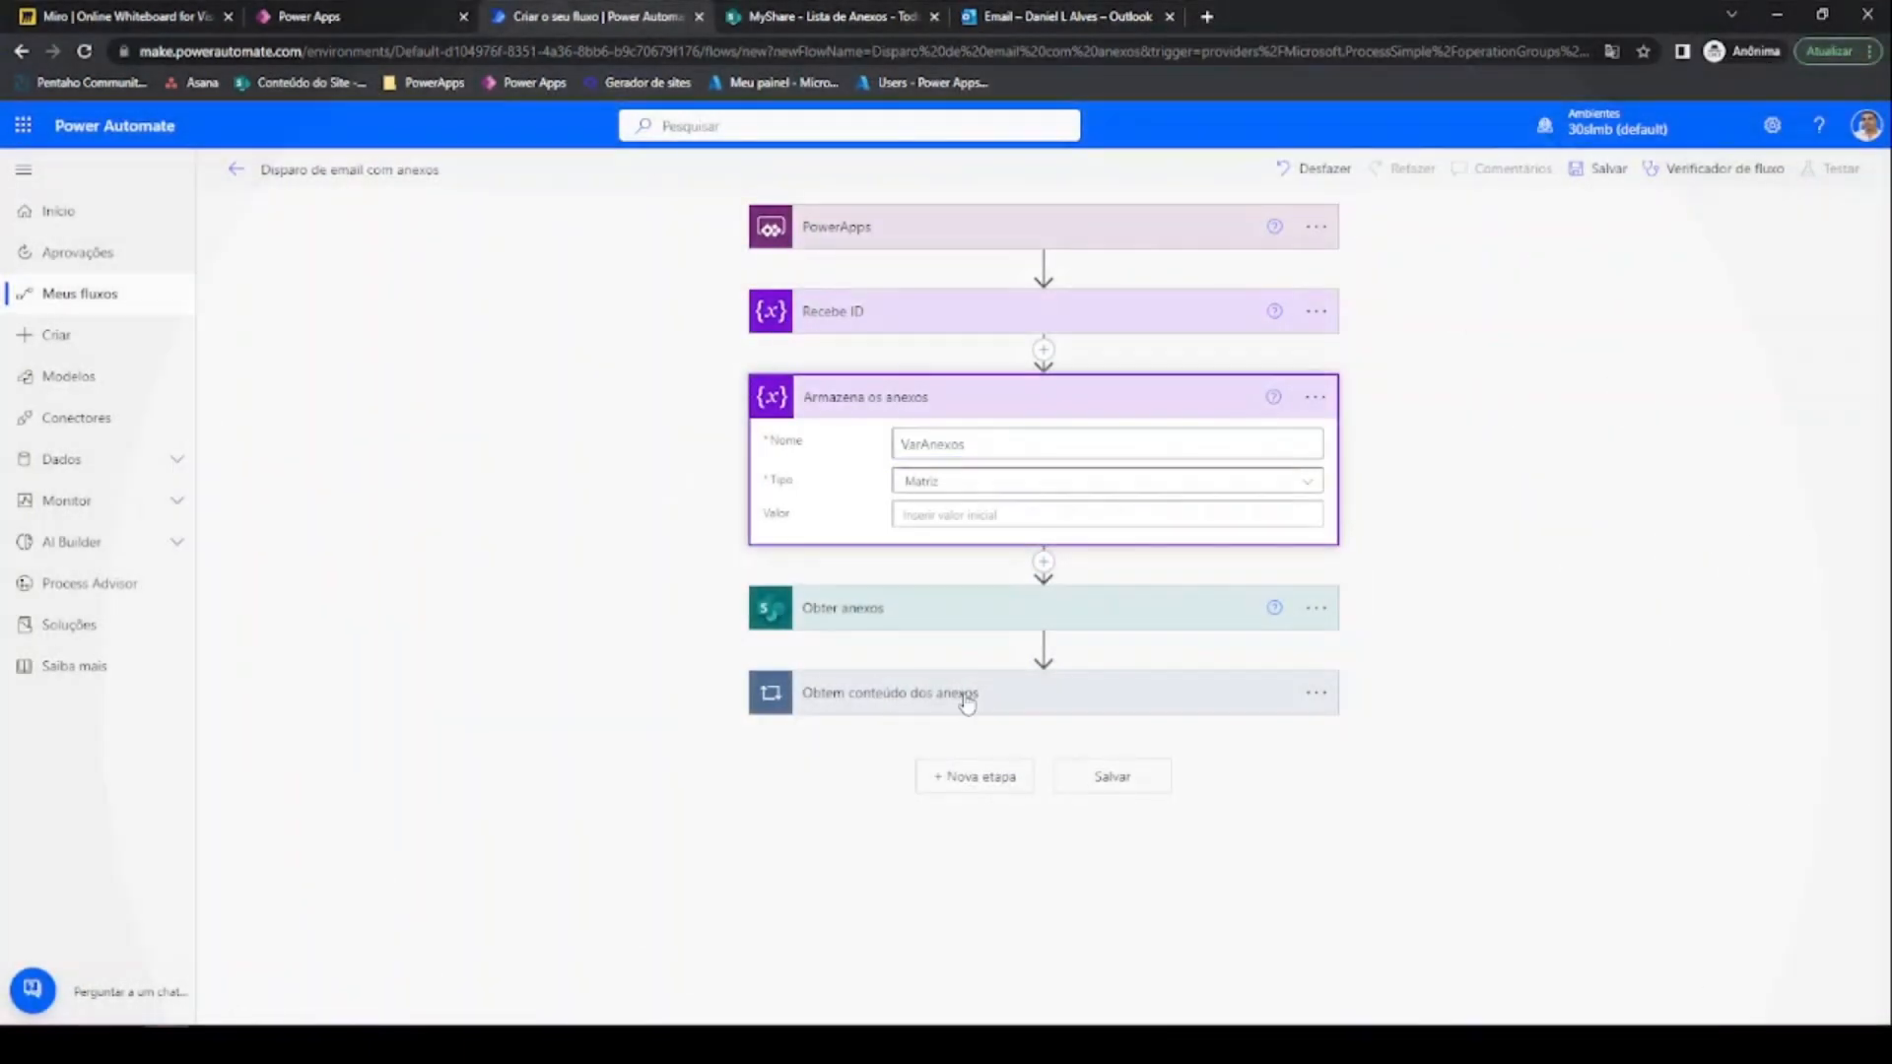
# Expand the Obtem conteúdo dos anexos loop and add a new action inside it
pyautogui.click(962, 692)
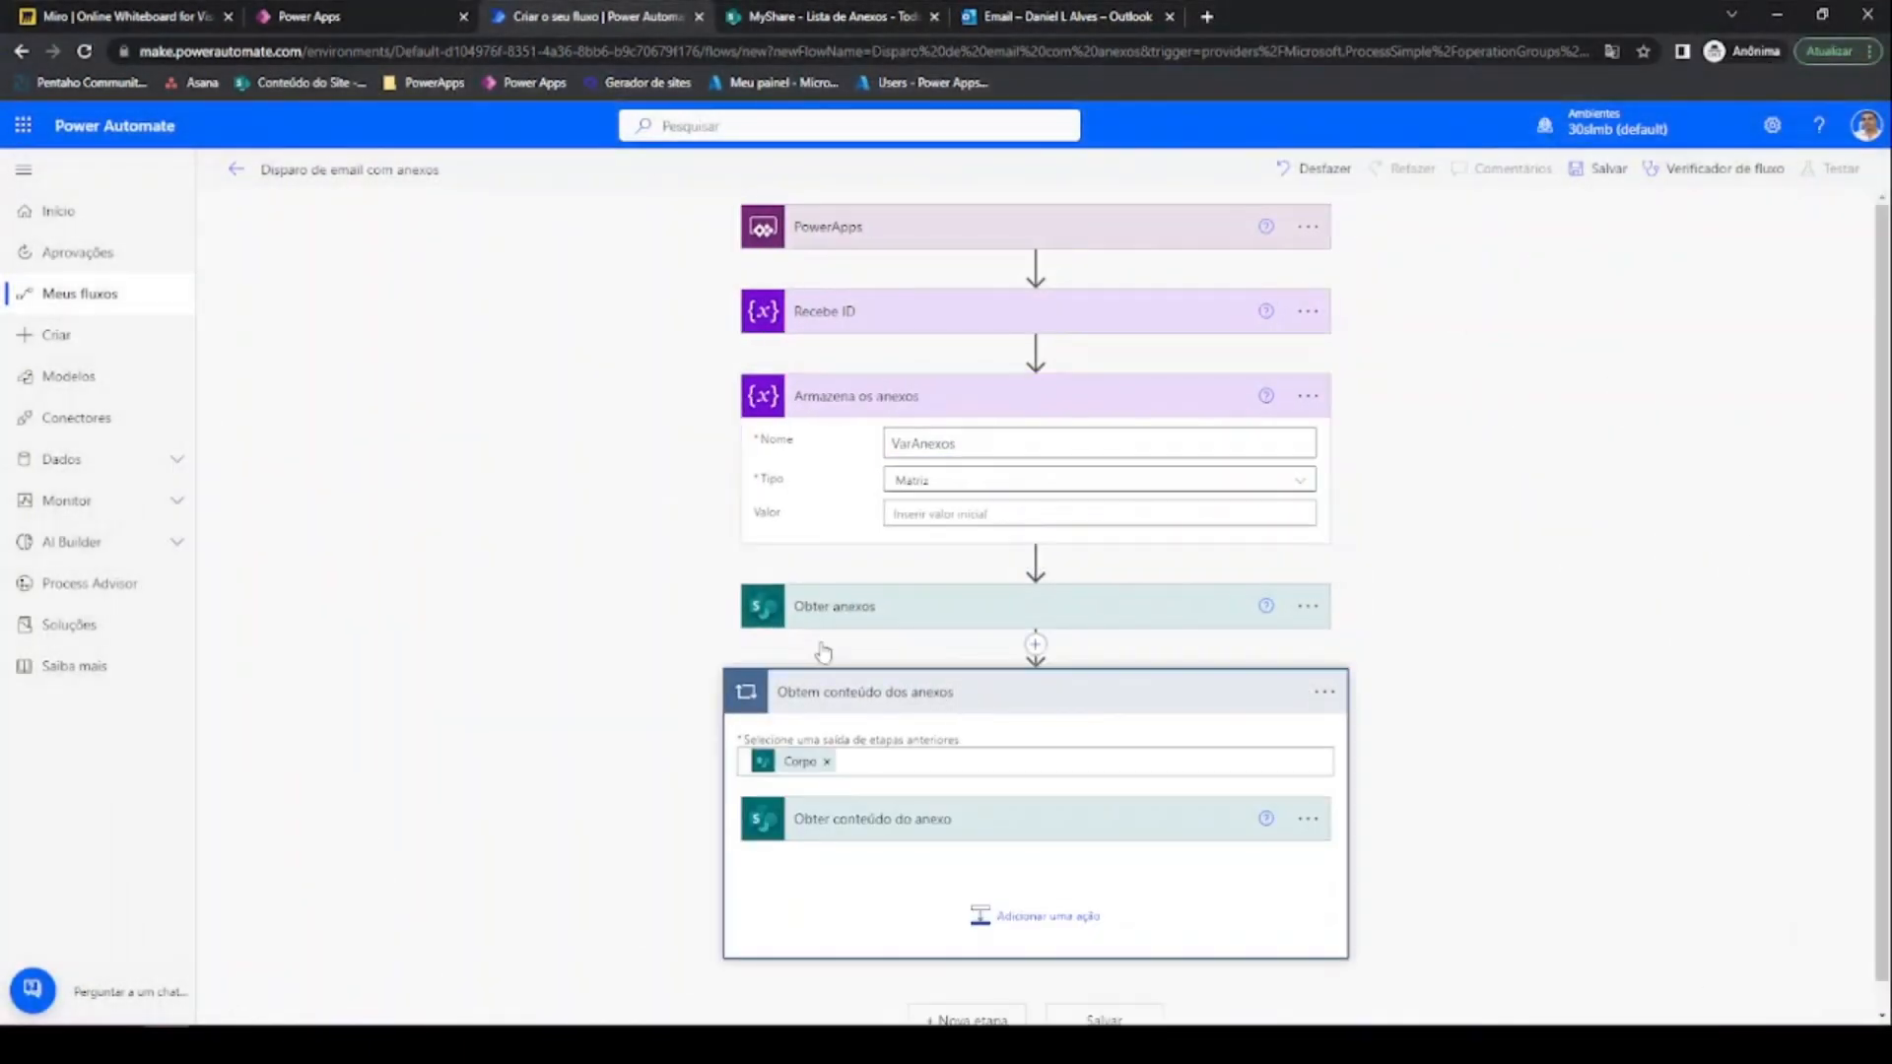
pyautogui.click(901, 689)
pyautogui.click(923, 704)
pyautogui.scroll(-1, 691, 552)
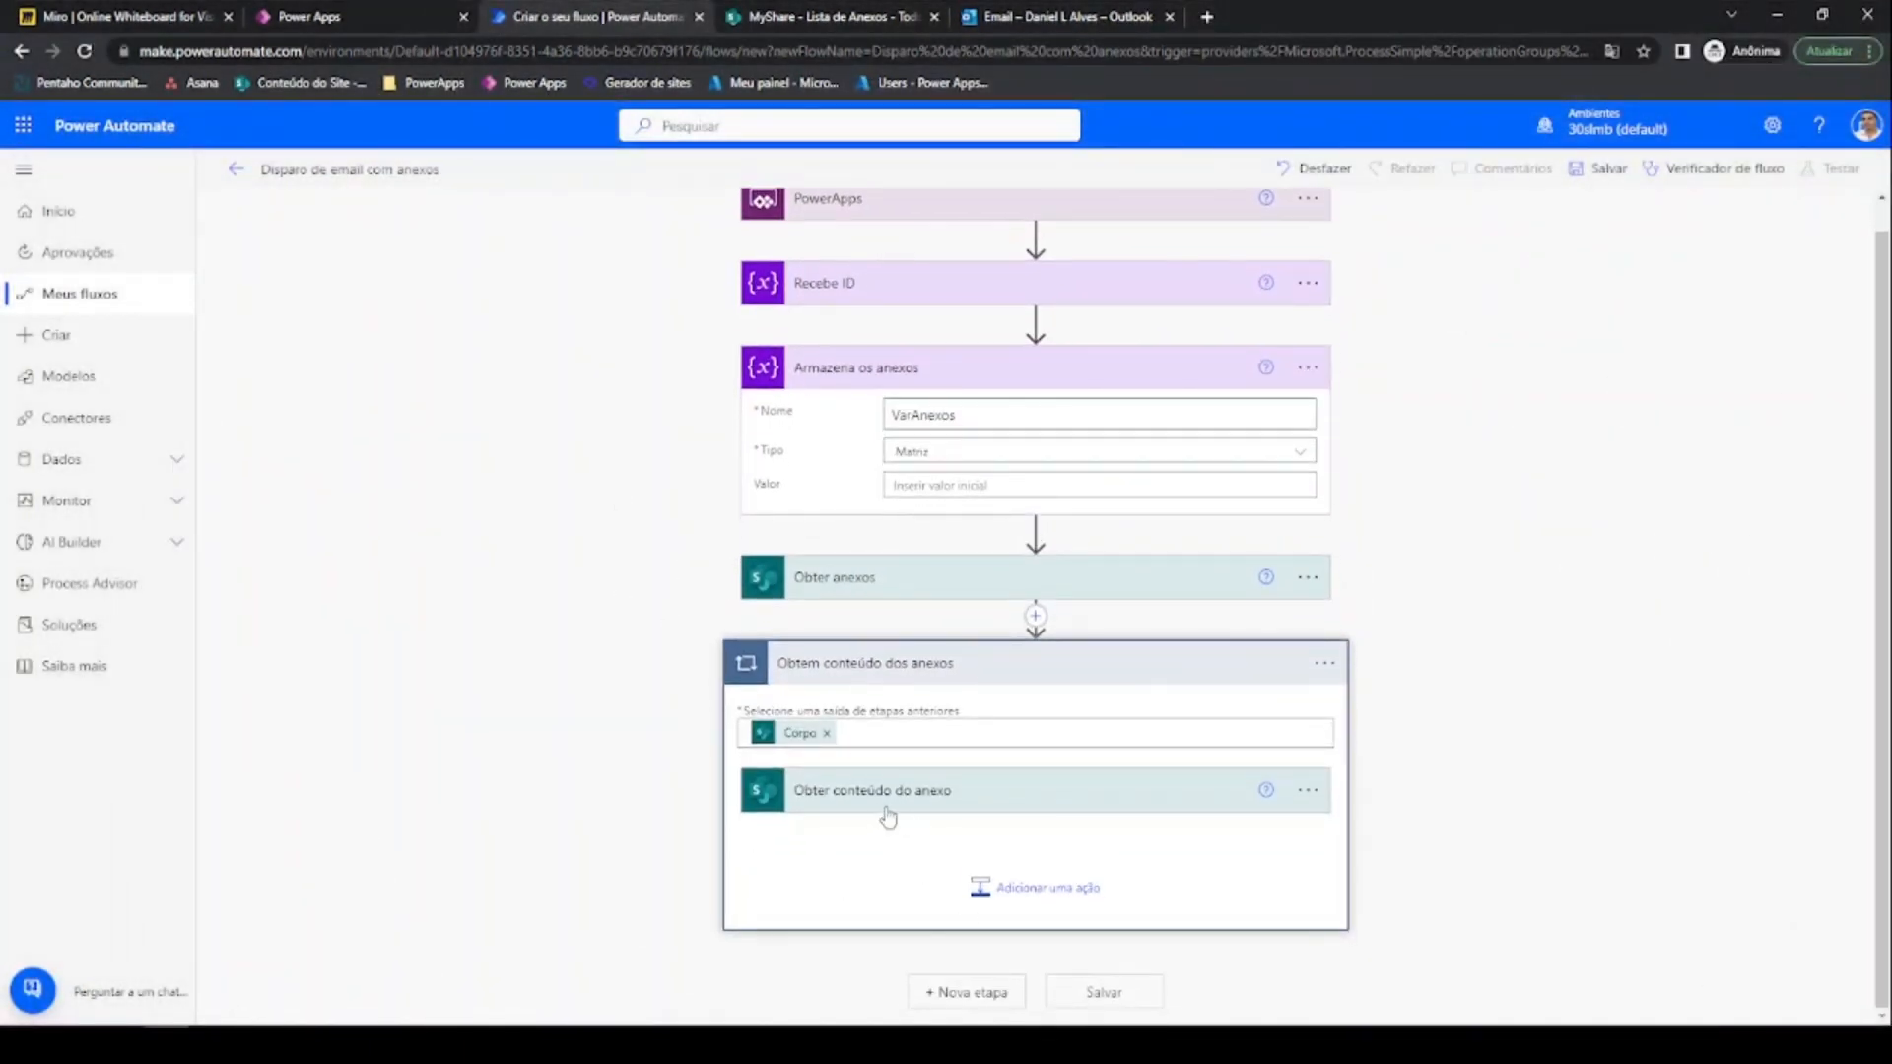
pyautogui.click(998, 890)
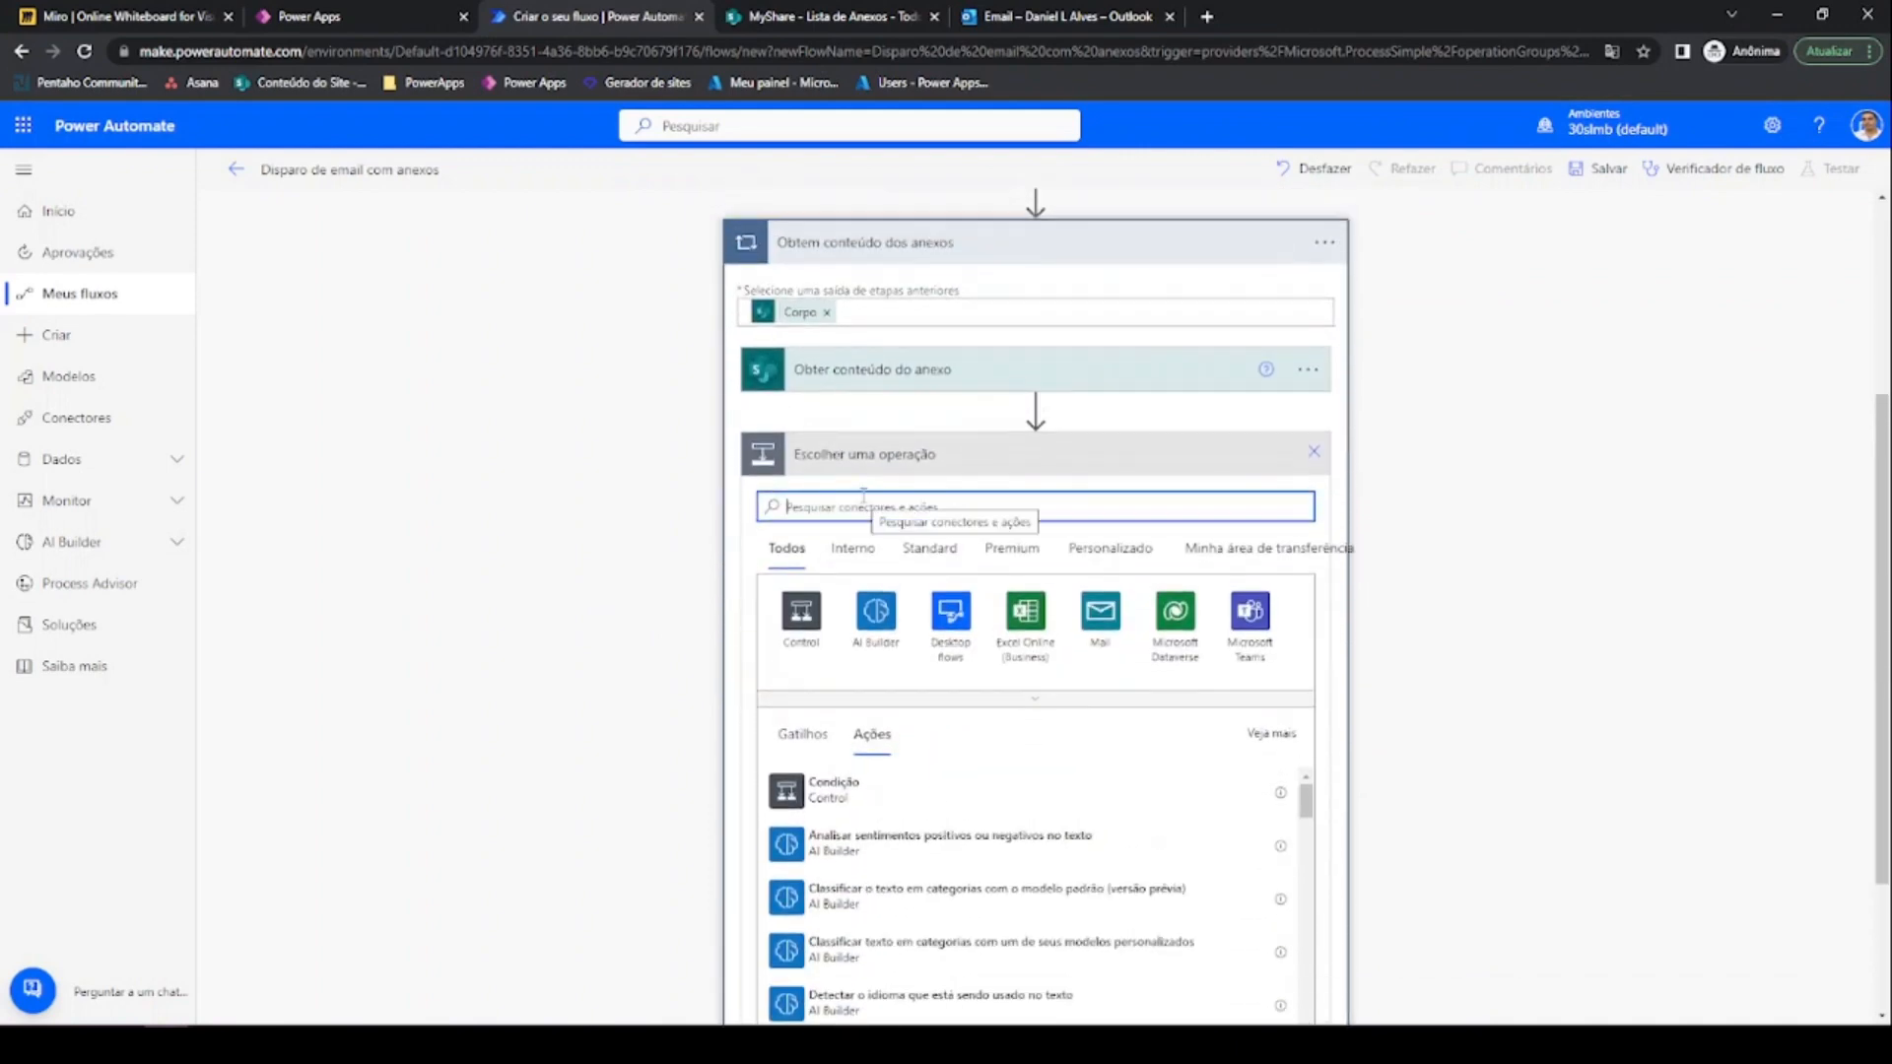
# Insert an Acrescentar à variável de matriz action from the built-in Variável connector
pyautogui.write('var')
pyautogui.click(858, 559)
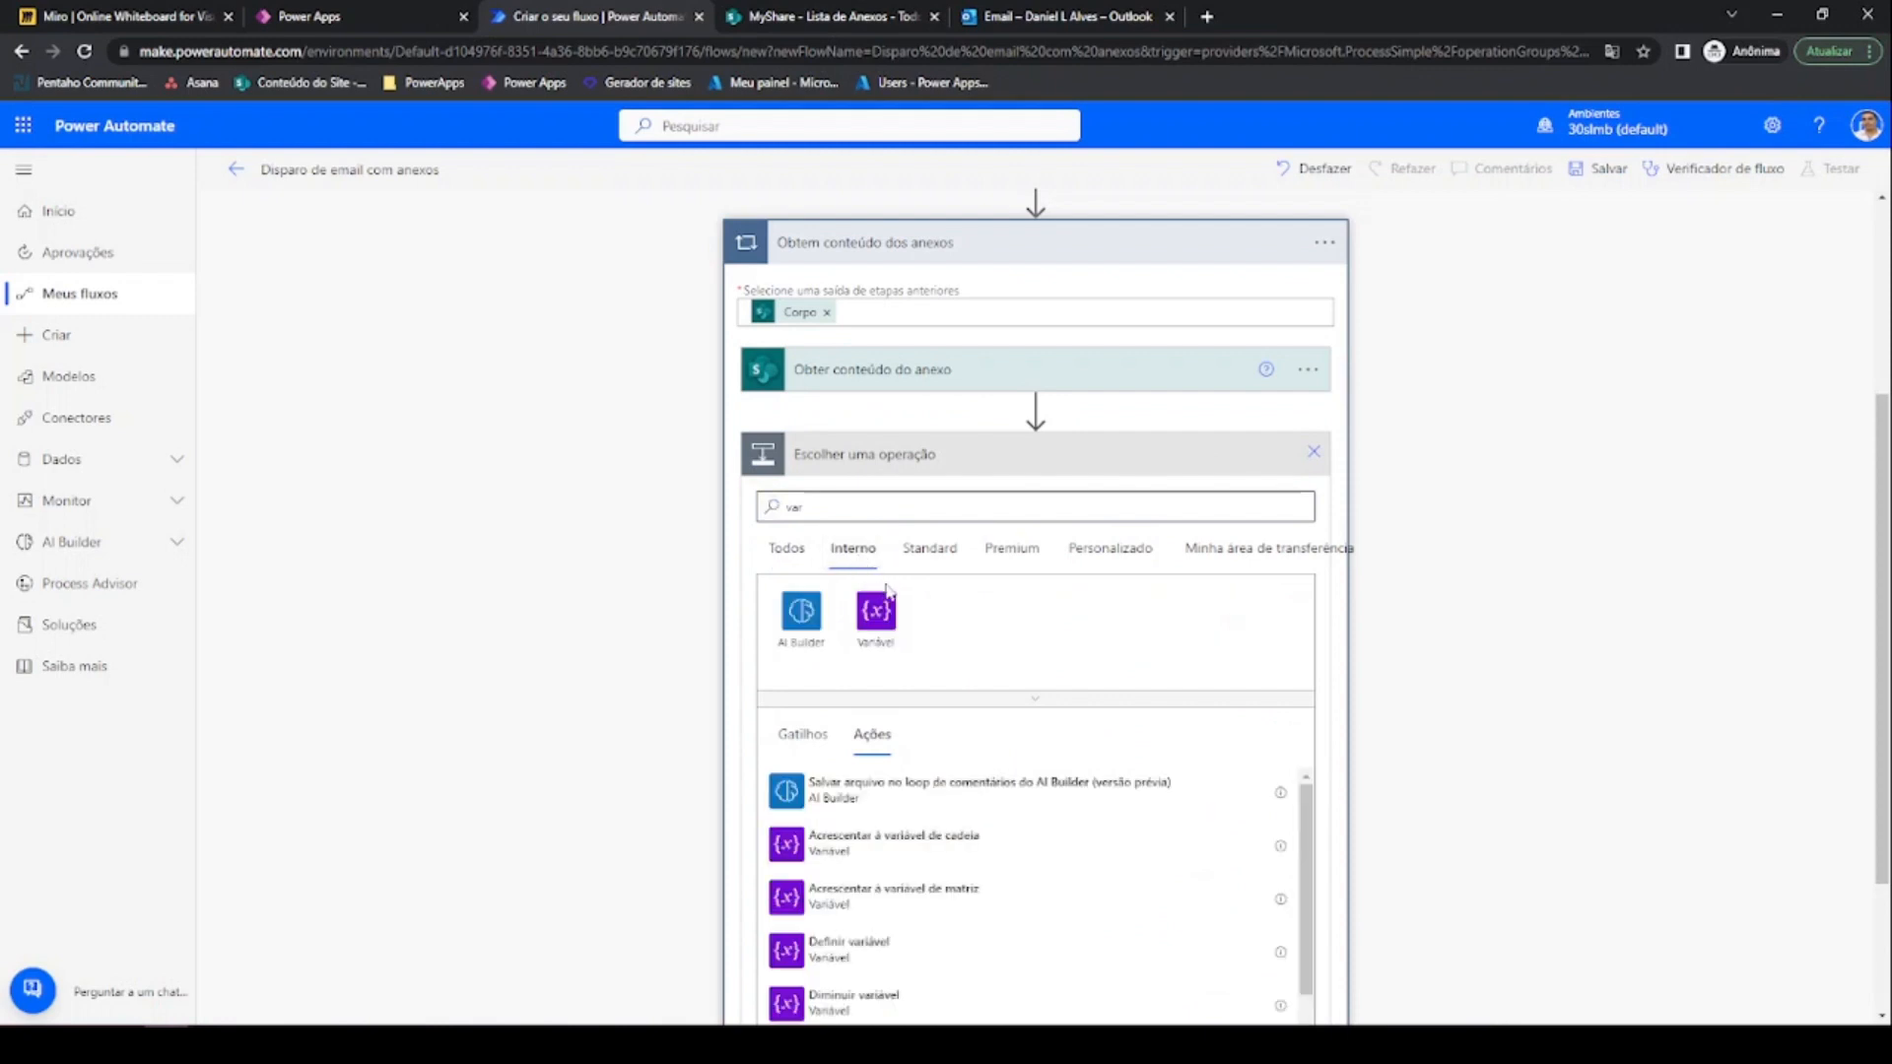
pyautogui.click(876, 609)
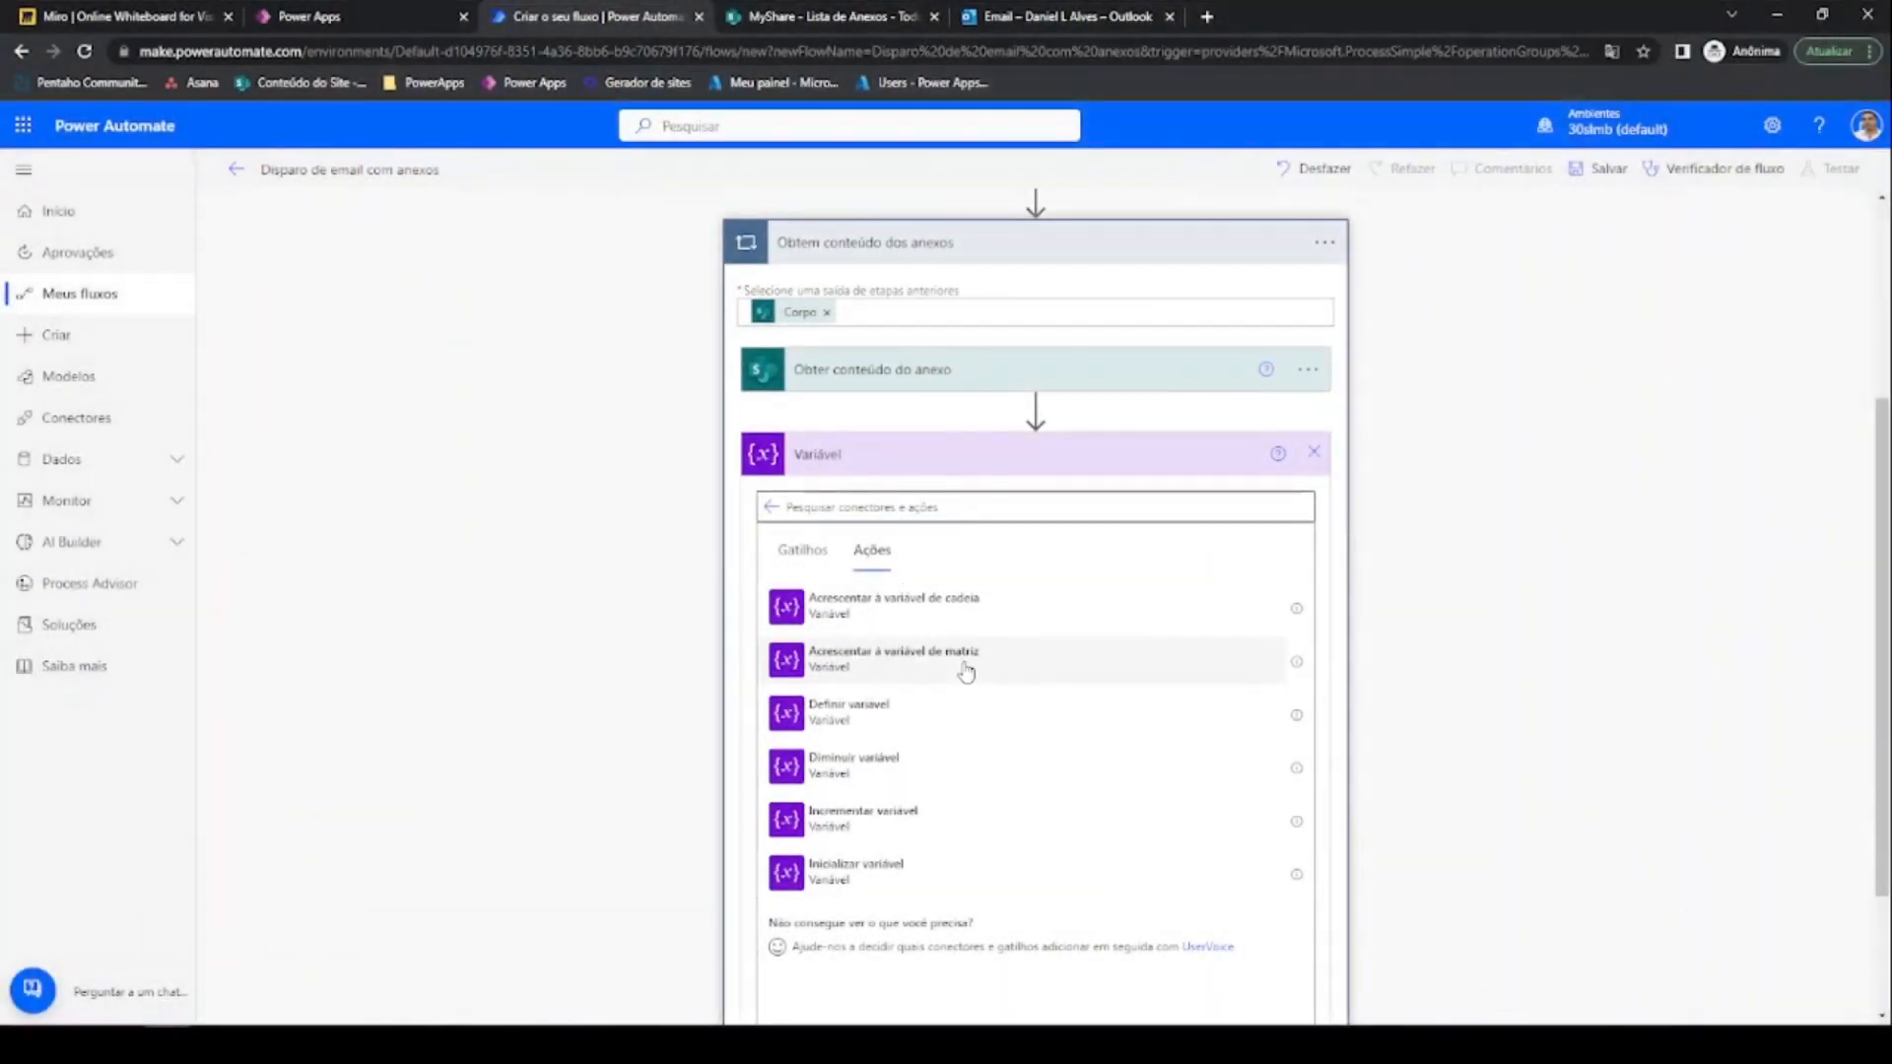
pyautogui.click(966, 671)
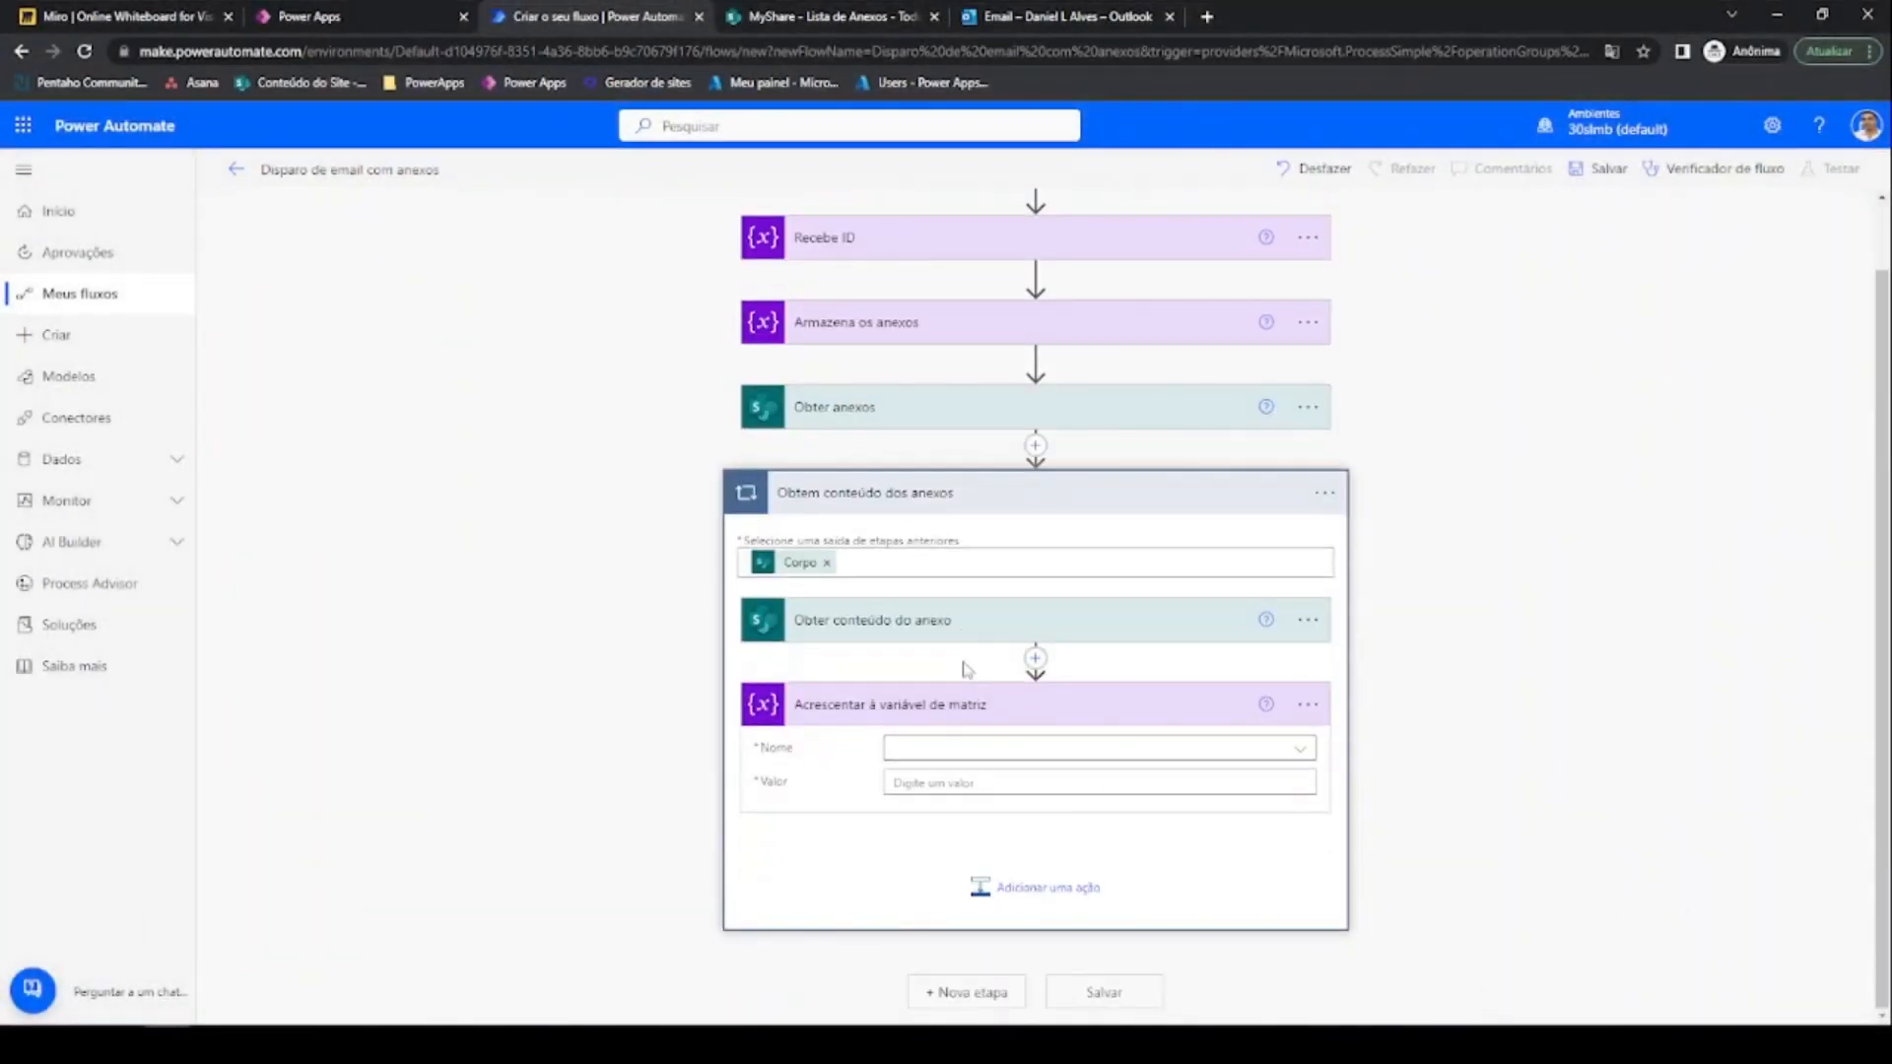
# Target VarAnexos and start the value object with 'Name' set to the attachment's DisplayName
pyautogui.click(1271, 750)
pyautogui.click(943, 817)
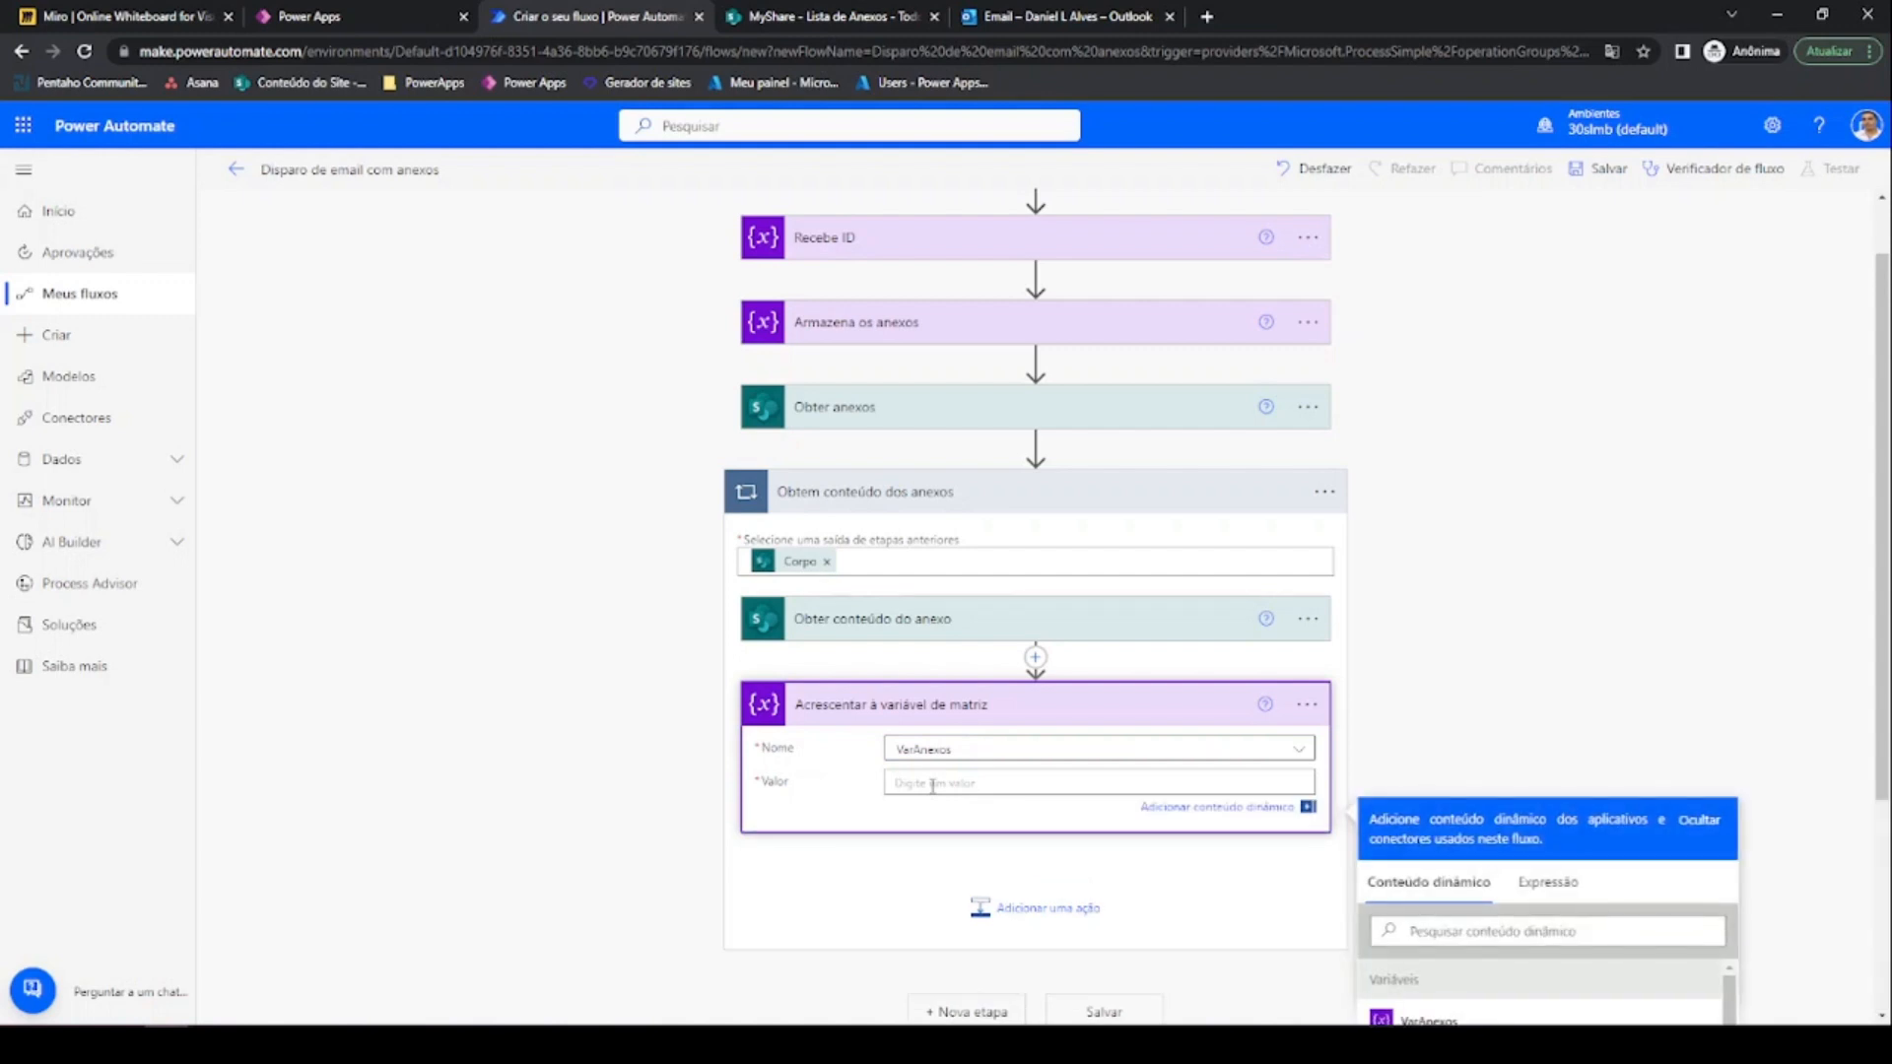
pyautogui.write('{')
pyautogui.press('Return')
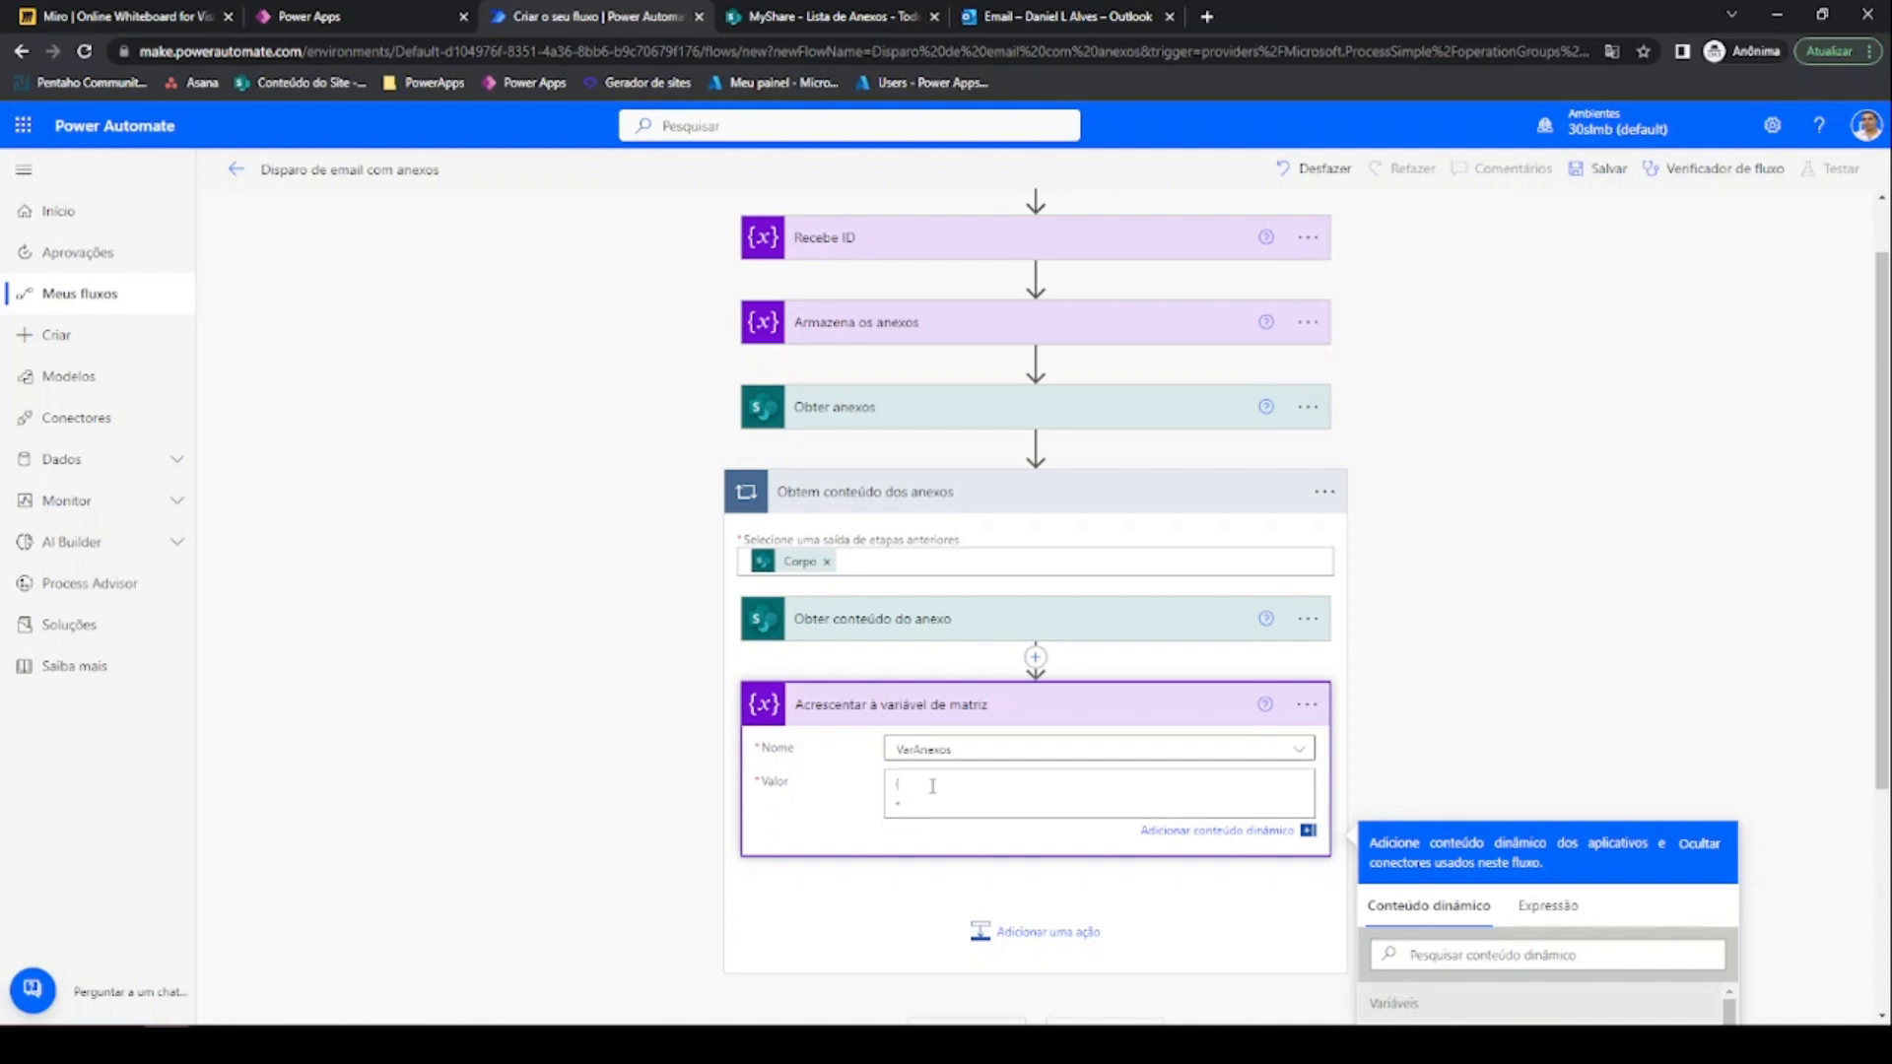
pyautogui.write('"Name":')
pyautogui.scroll(-2, 986, 788)
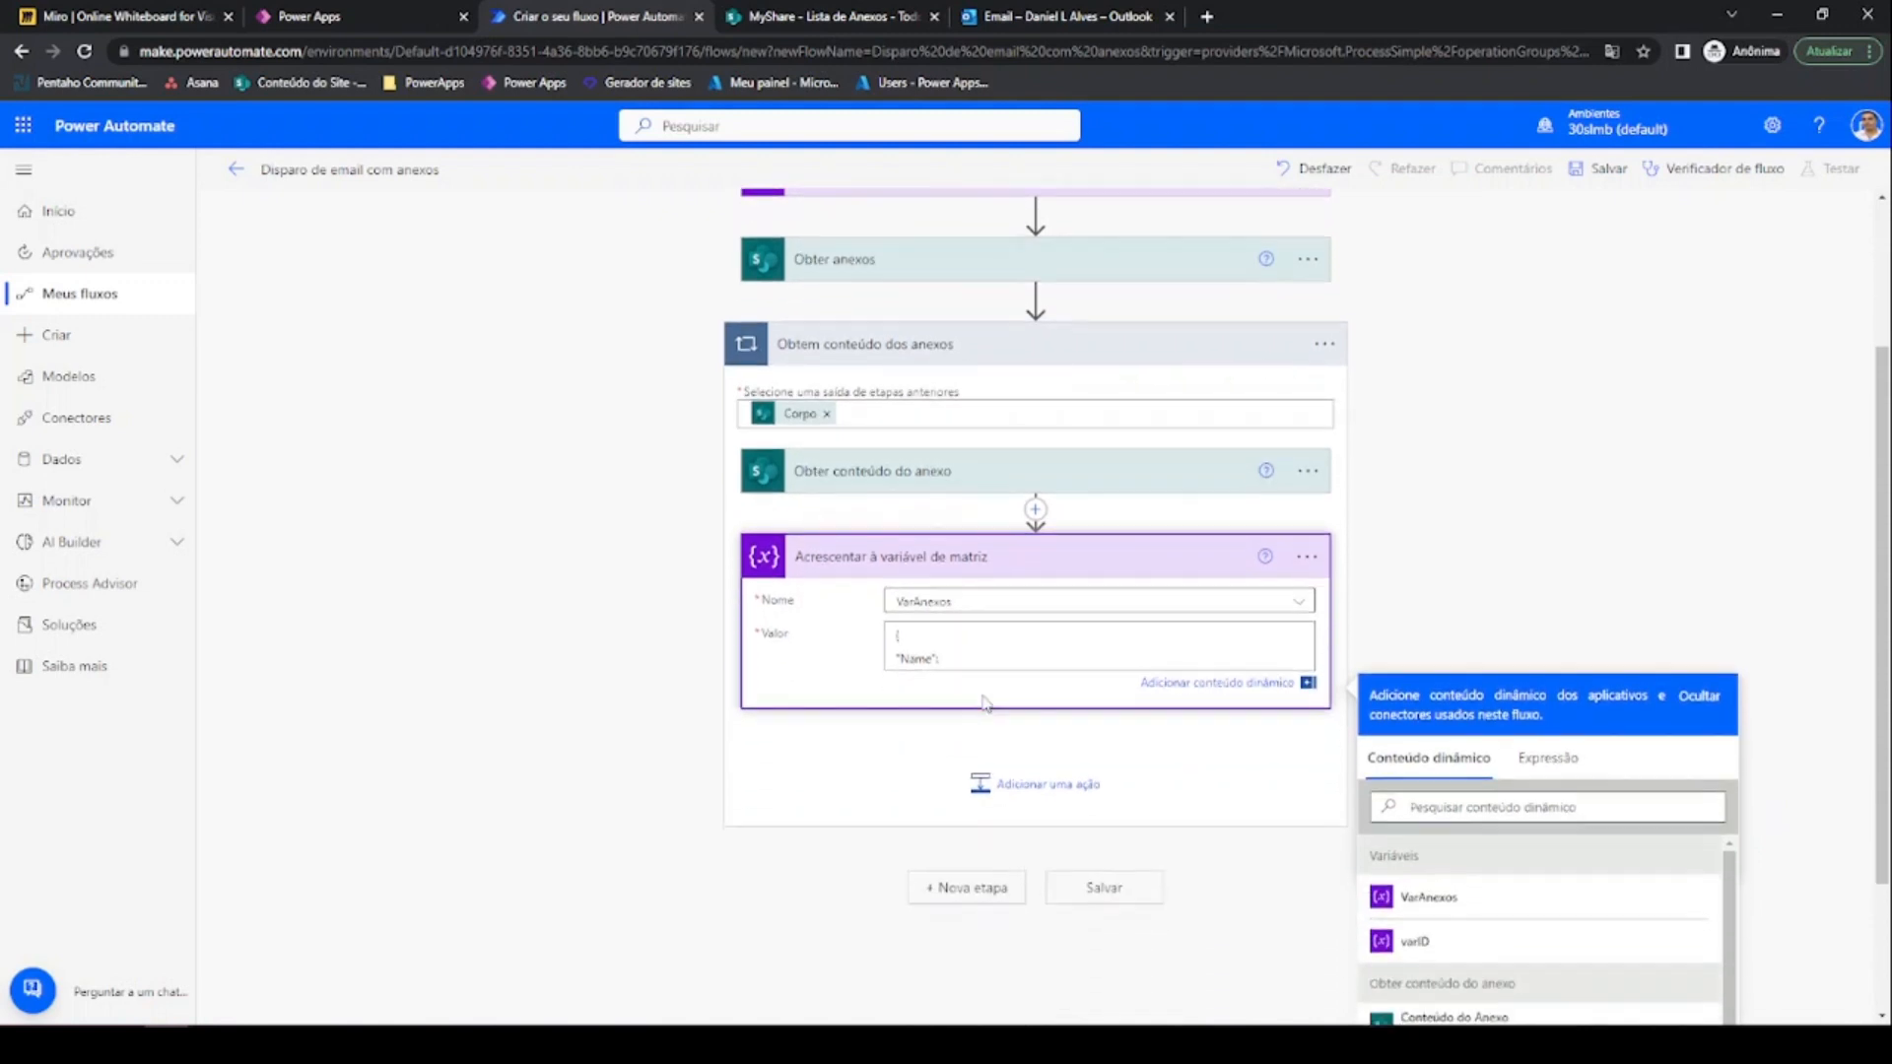
pyautogui.scroll(-2, 1291, 491)
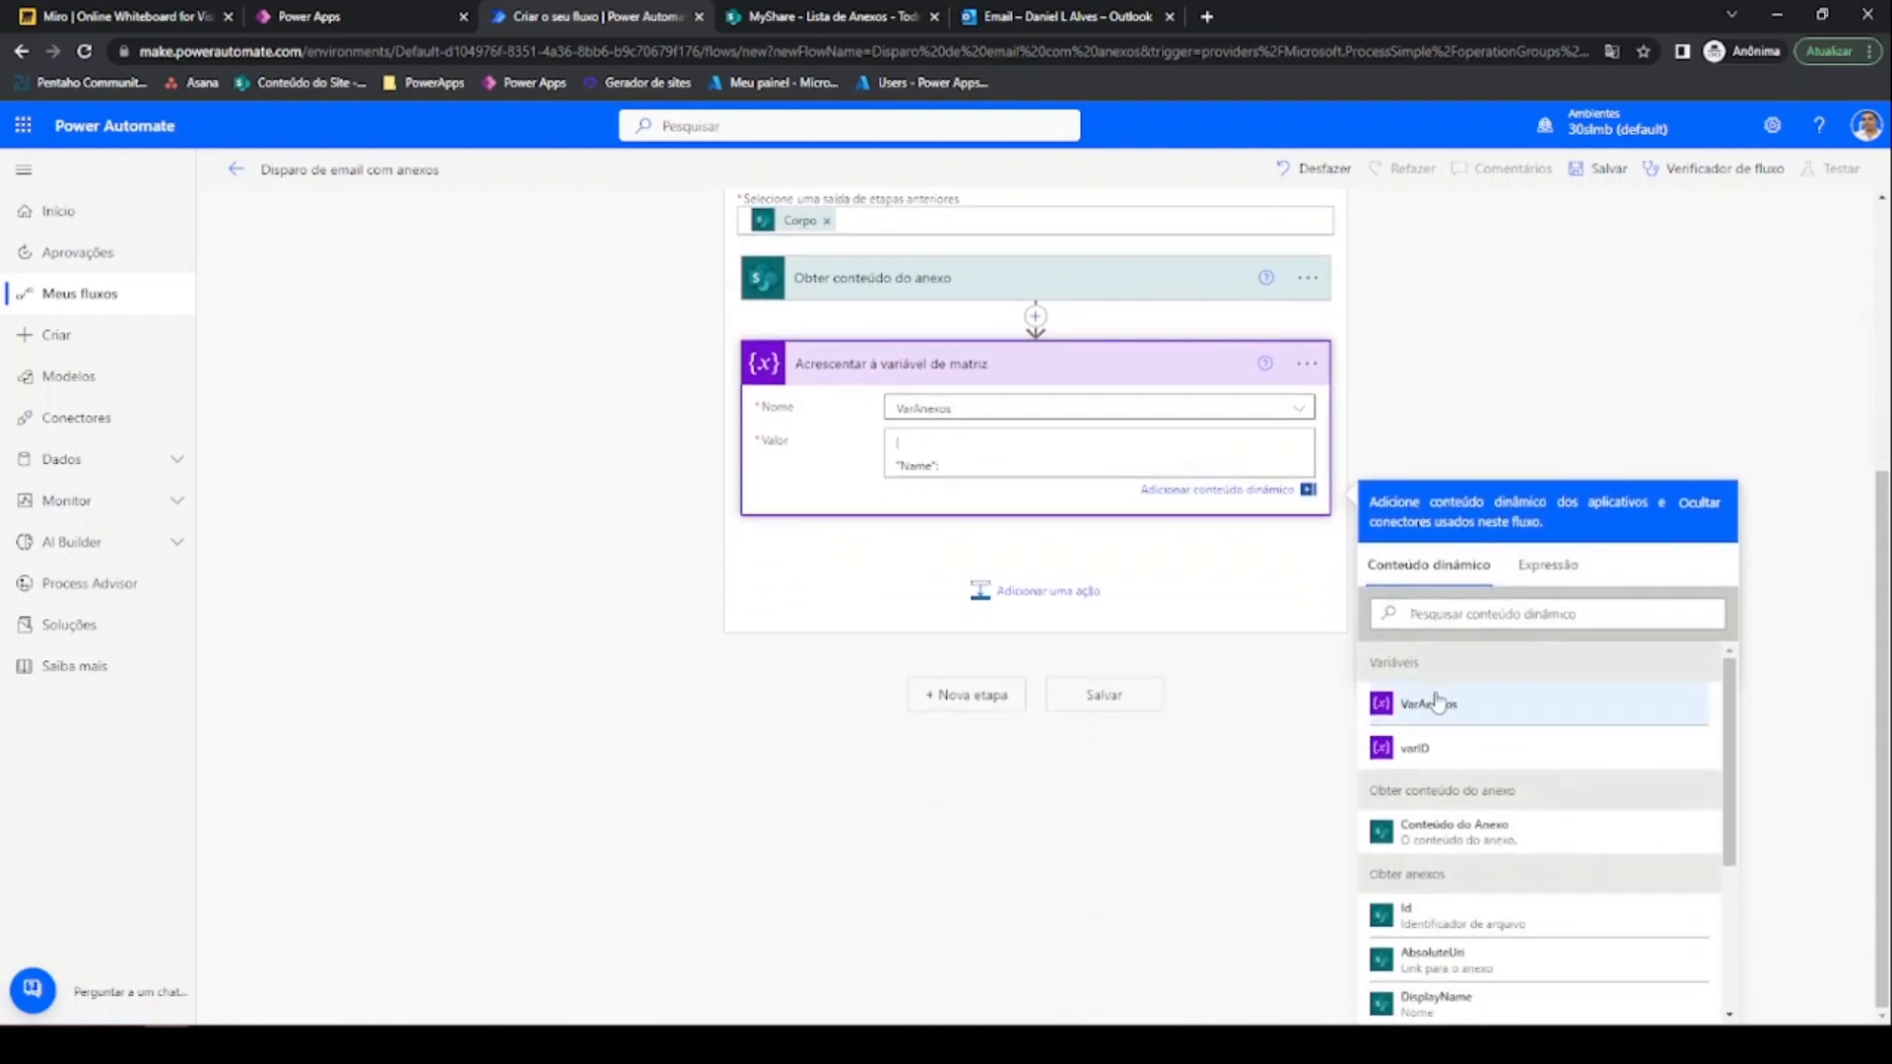
pyautogui.scroll(-2, 1436, 709)
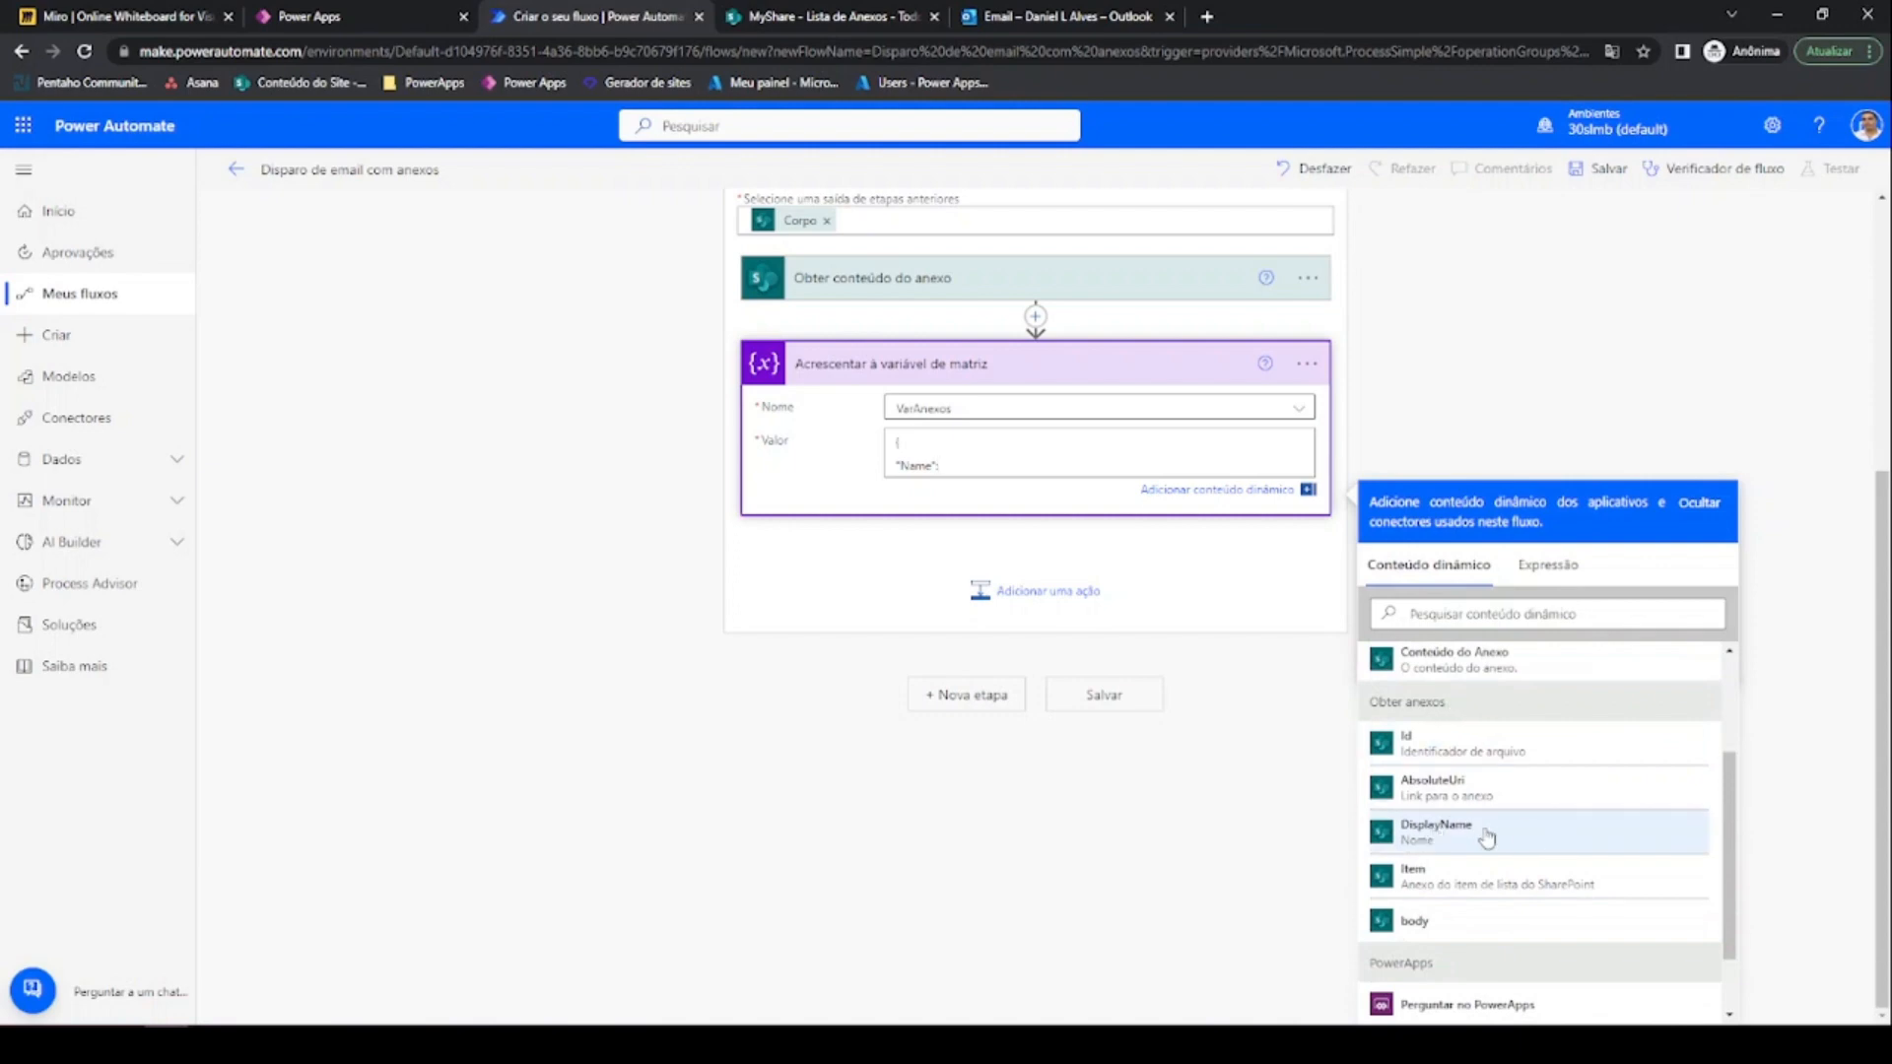
pyautogui.click(1433, 832)
# Add 'ContentBytes' mapped to the attachment content and close the value object
pyautogui.scroll(1, 967, 581)
pyautogui.scroll(1, 963, 510)
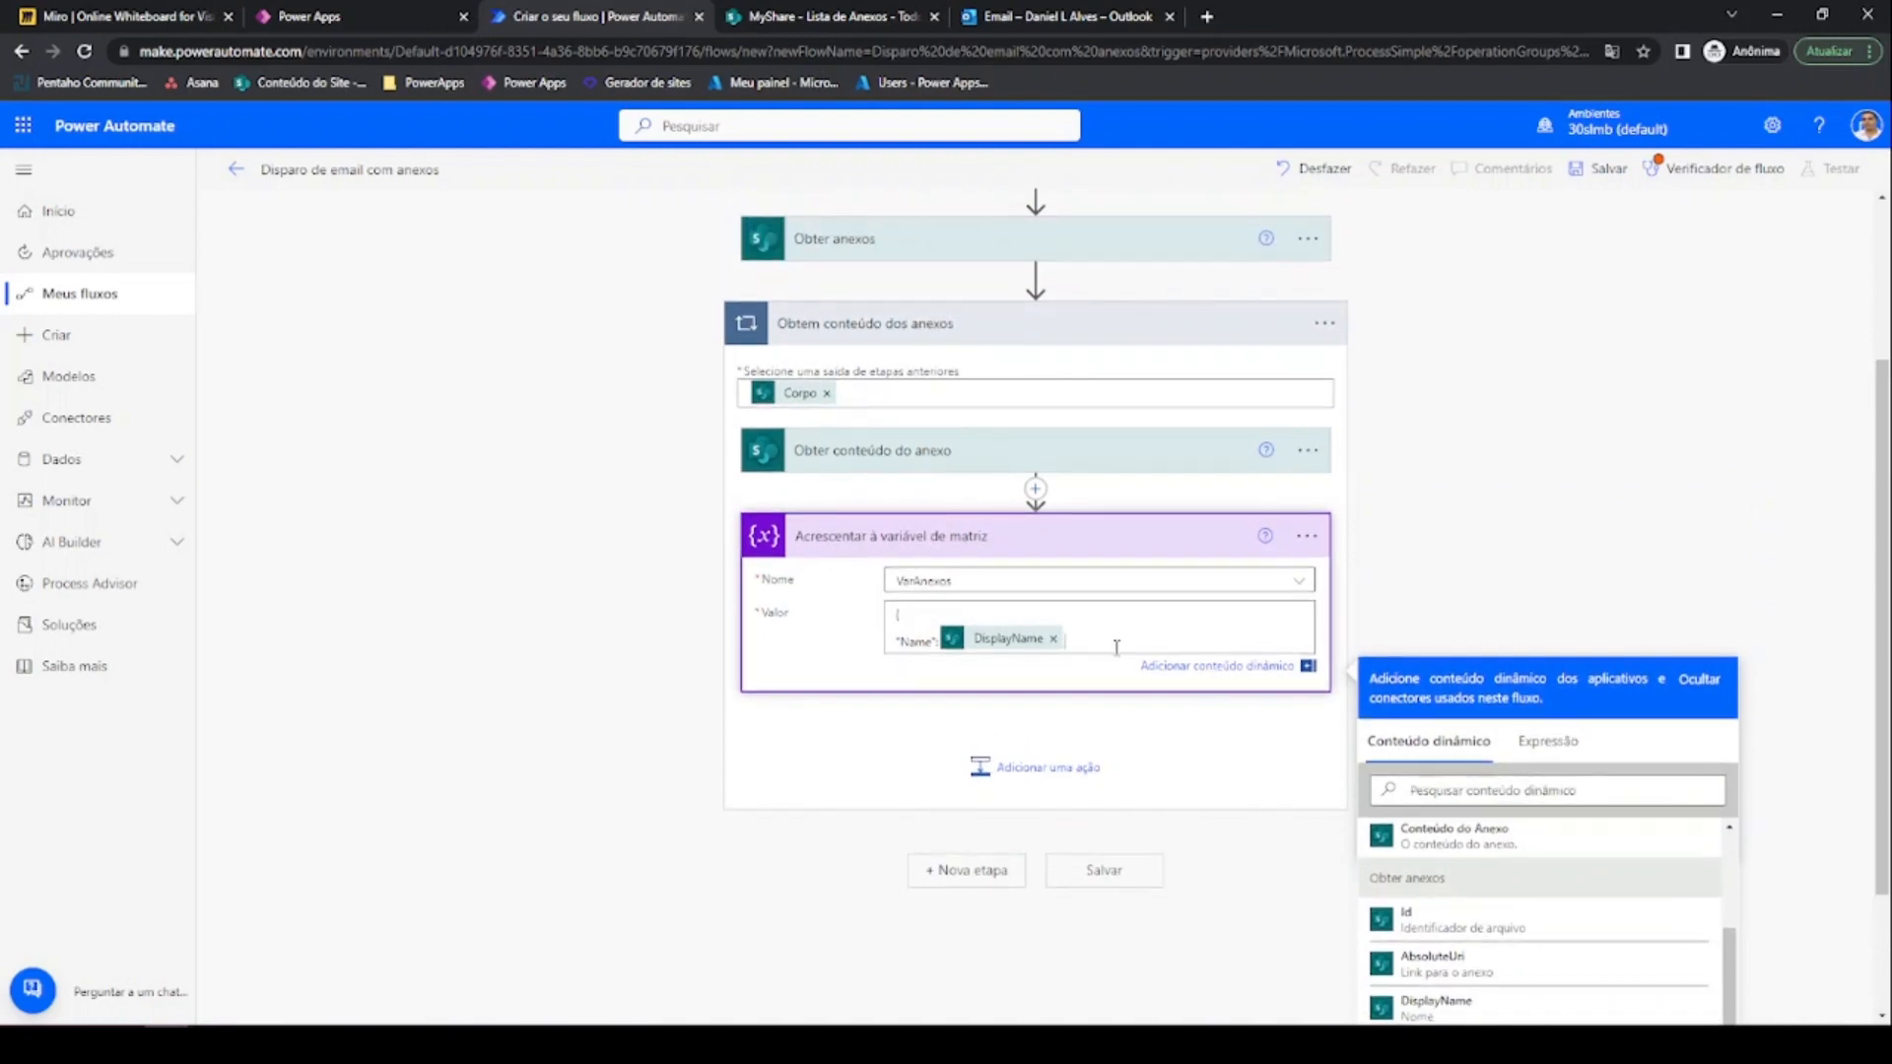
pyautogui.press('Return')
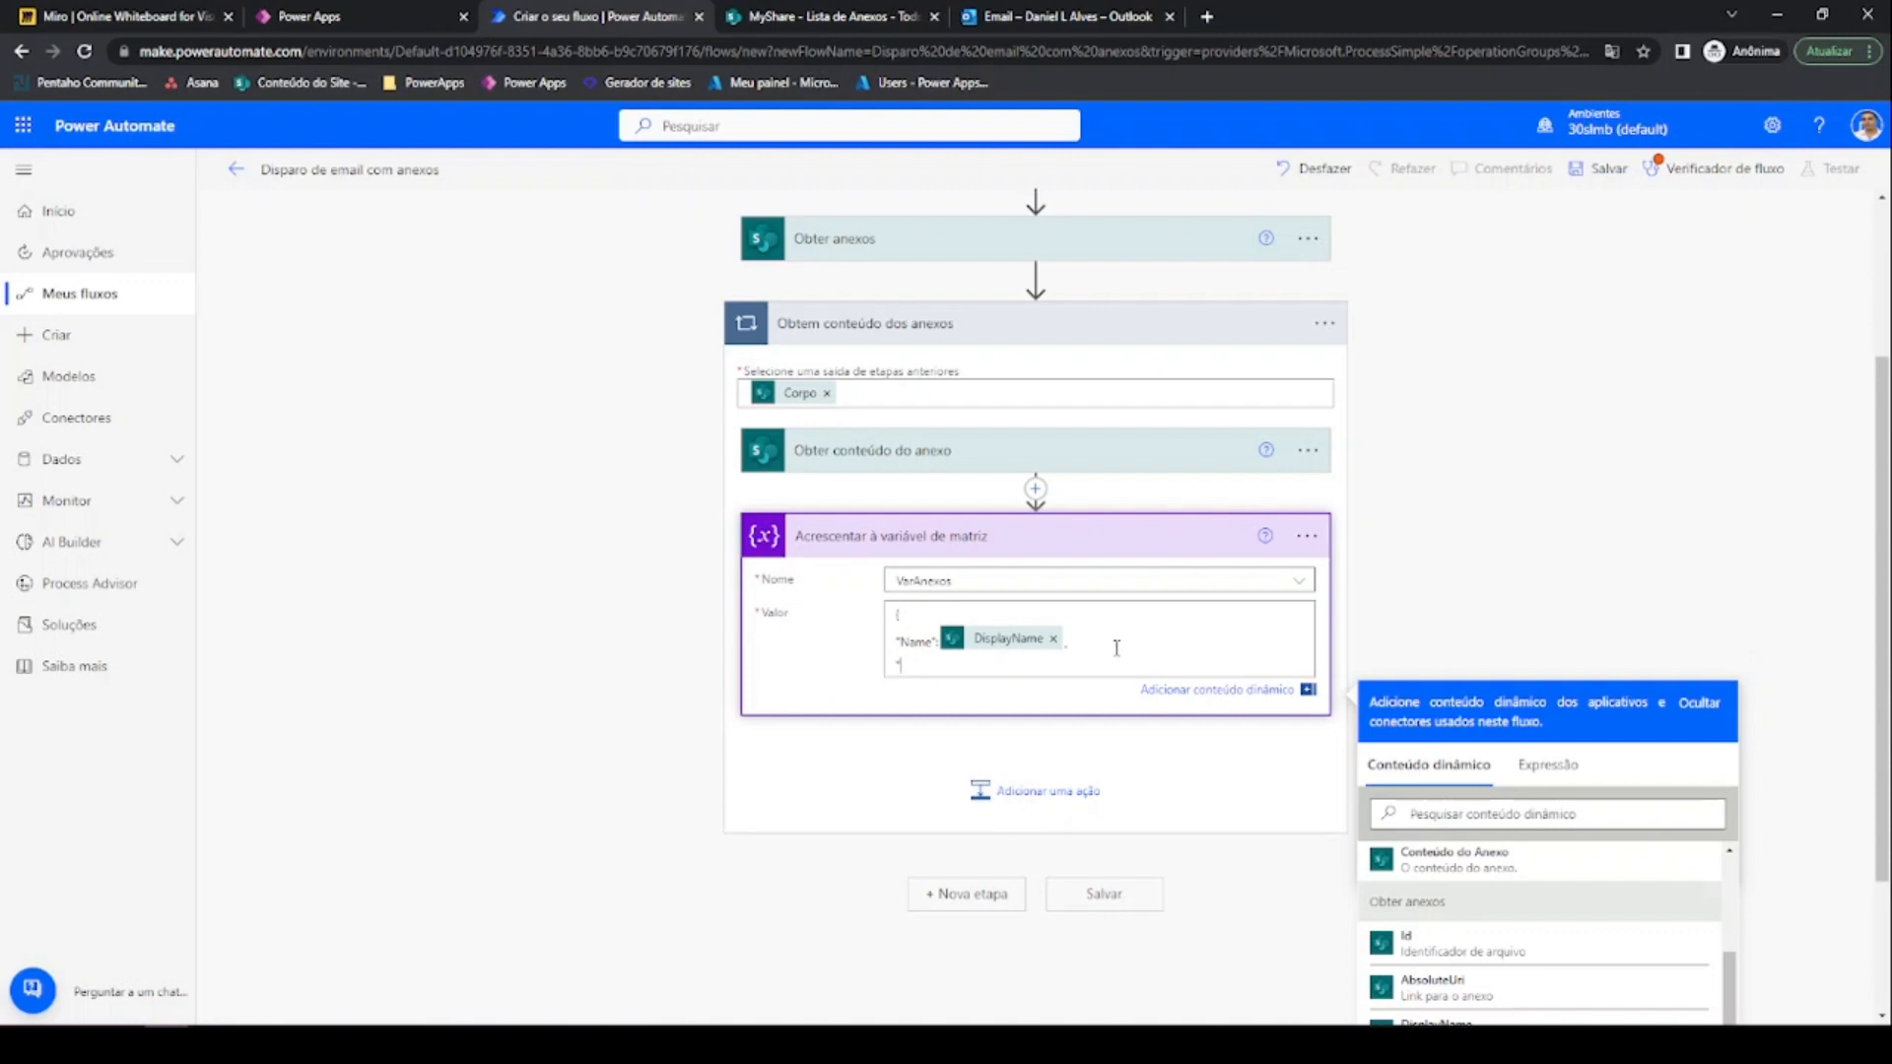
pyautogui.write('"ContentBytes":')
pyautogui.scroll(-1, 1116, 648)
pyautogui.scroll(1, 1459, 818)
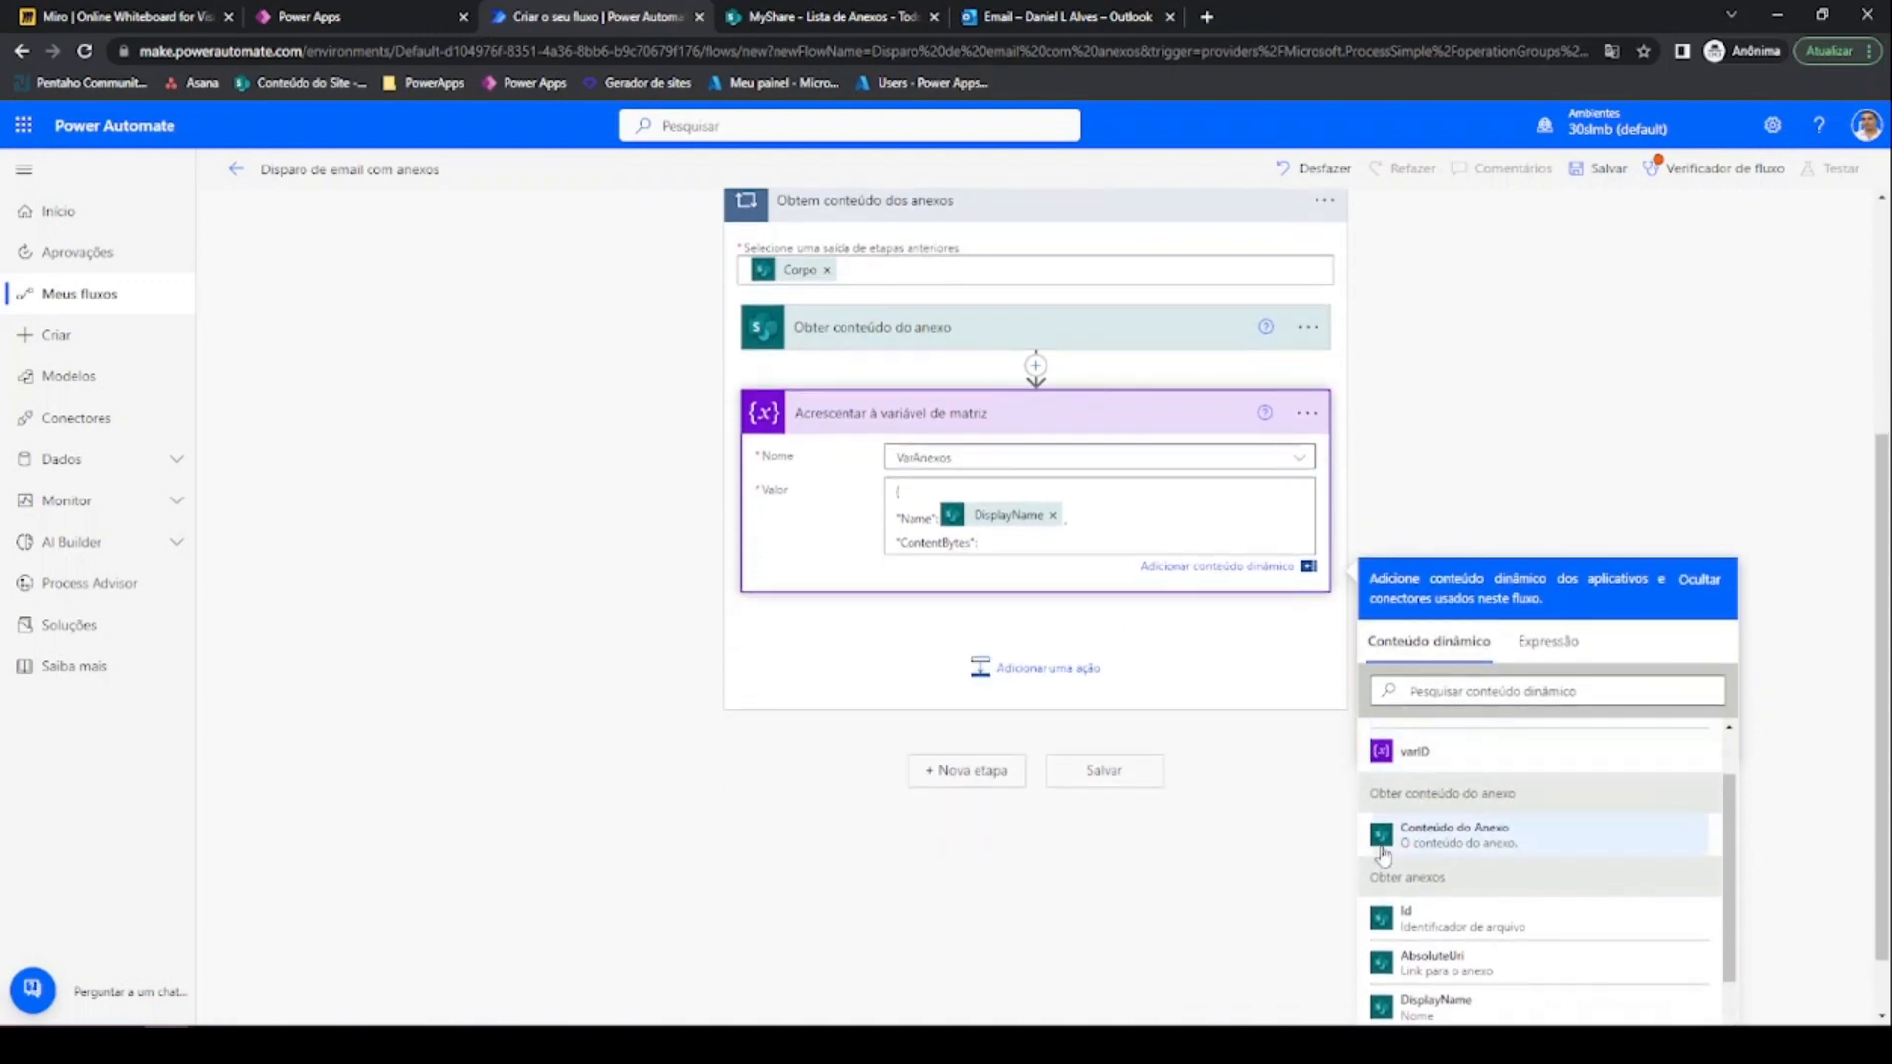
pyautogui.click(1466, 852)
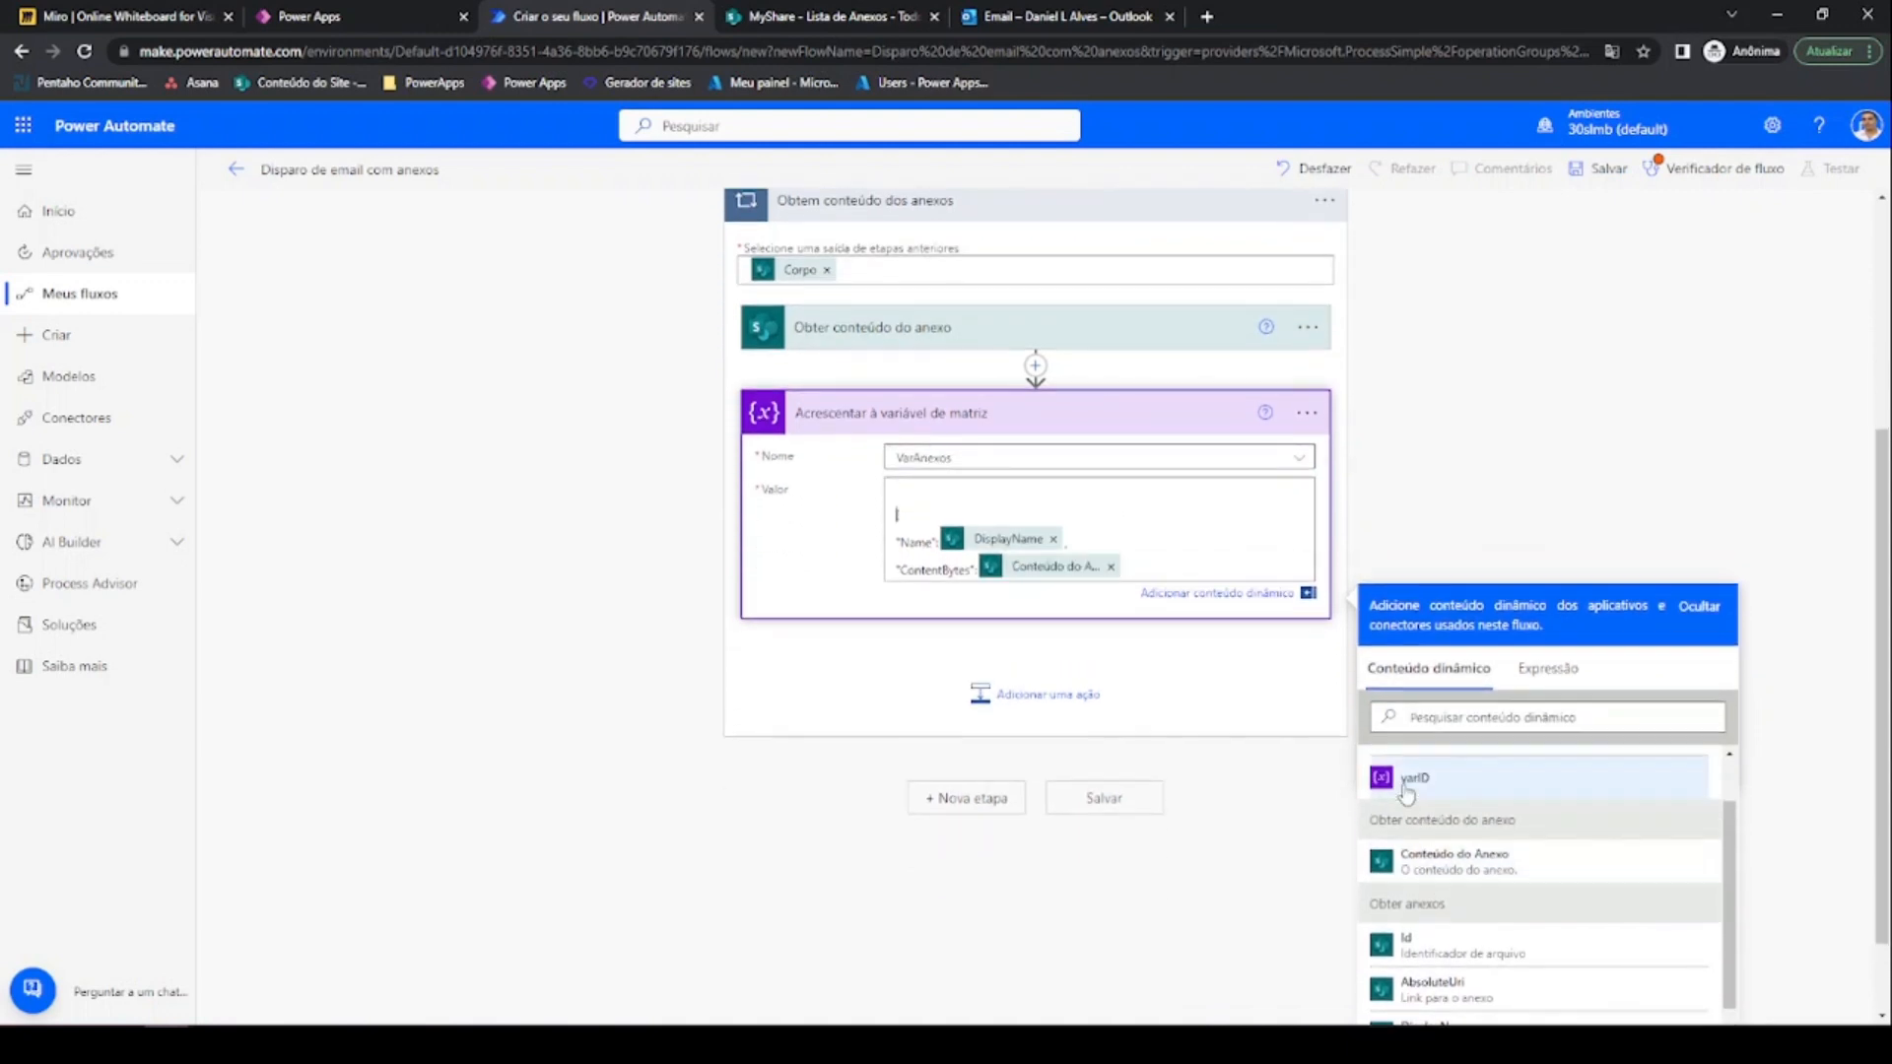
pyautogui.press('BackSpace')
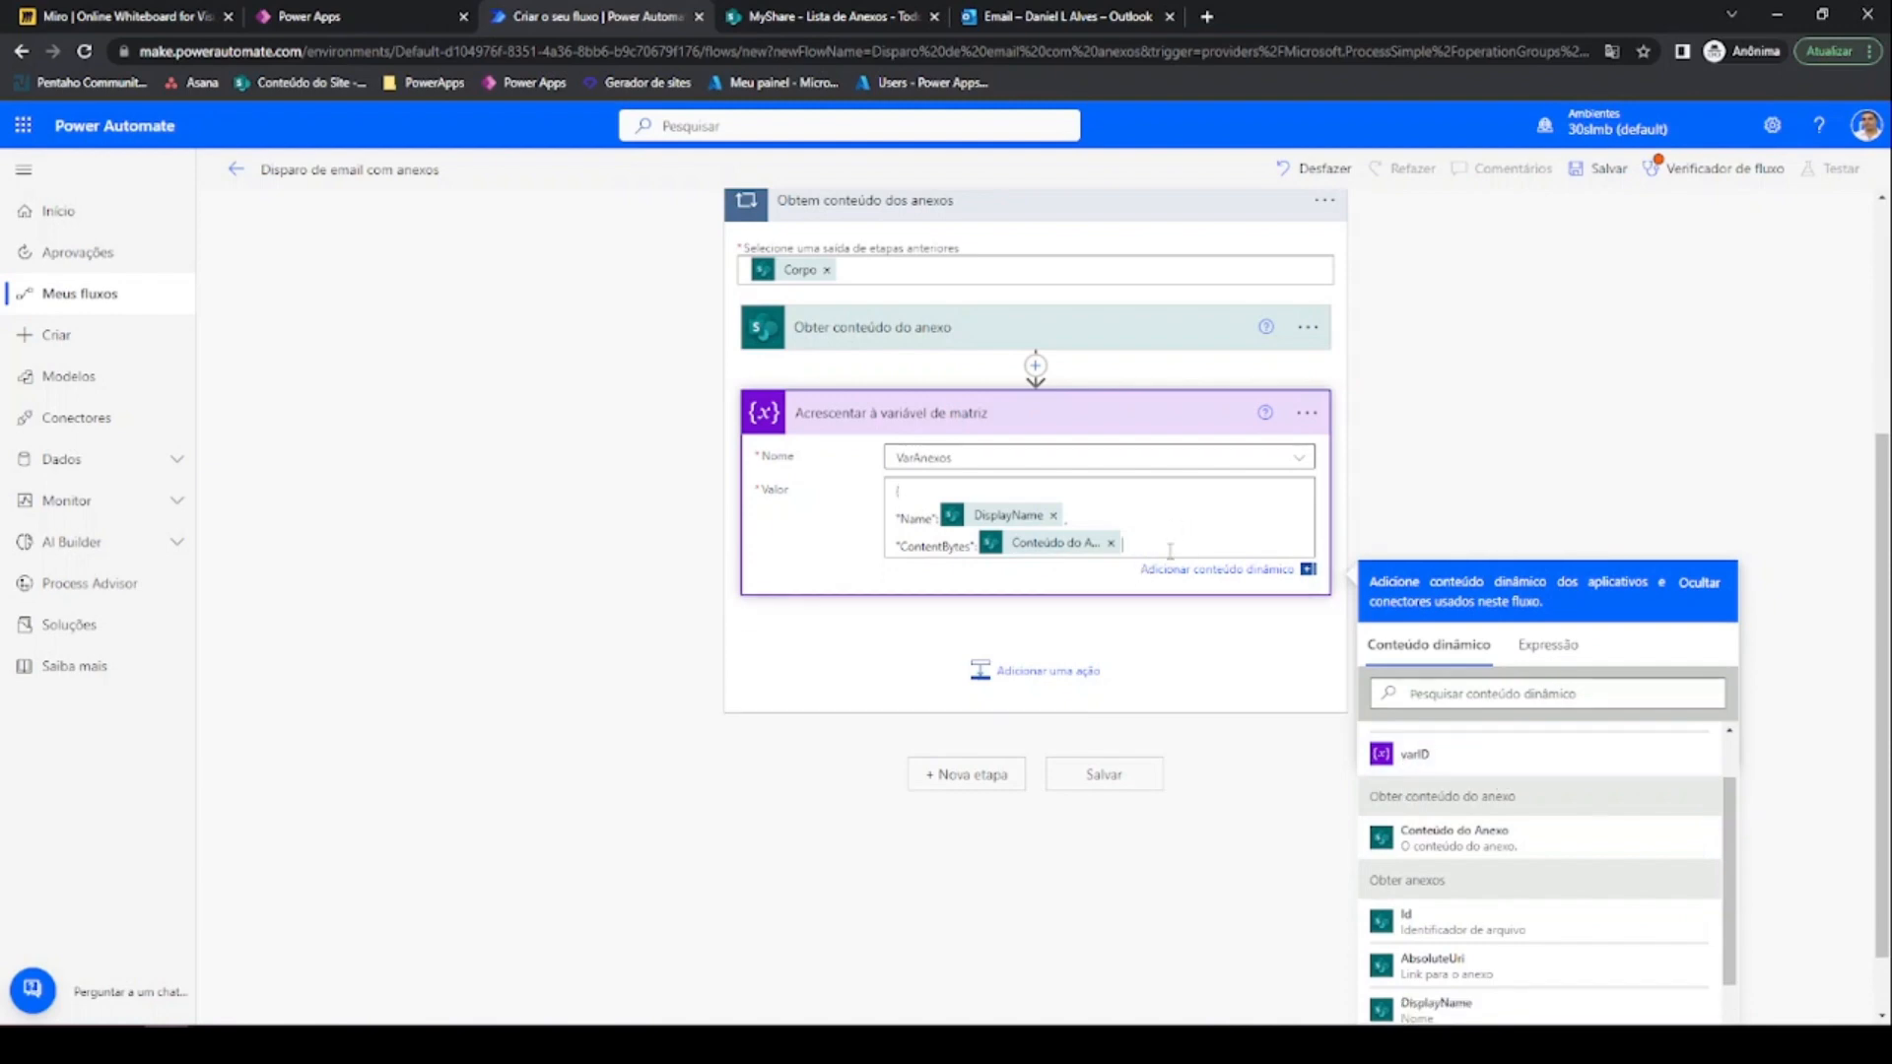
pyautogui.press('Return')
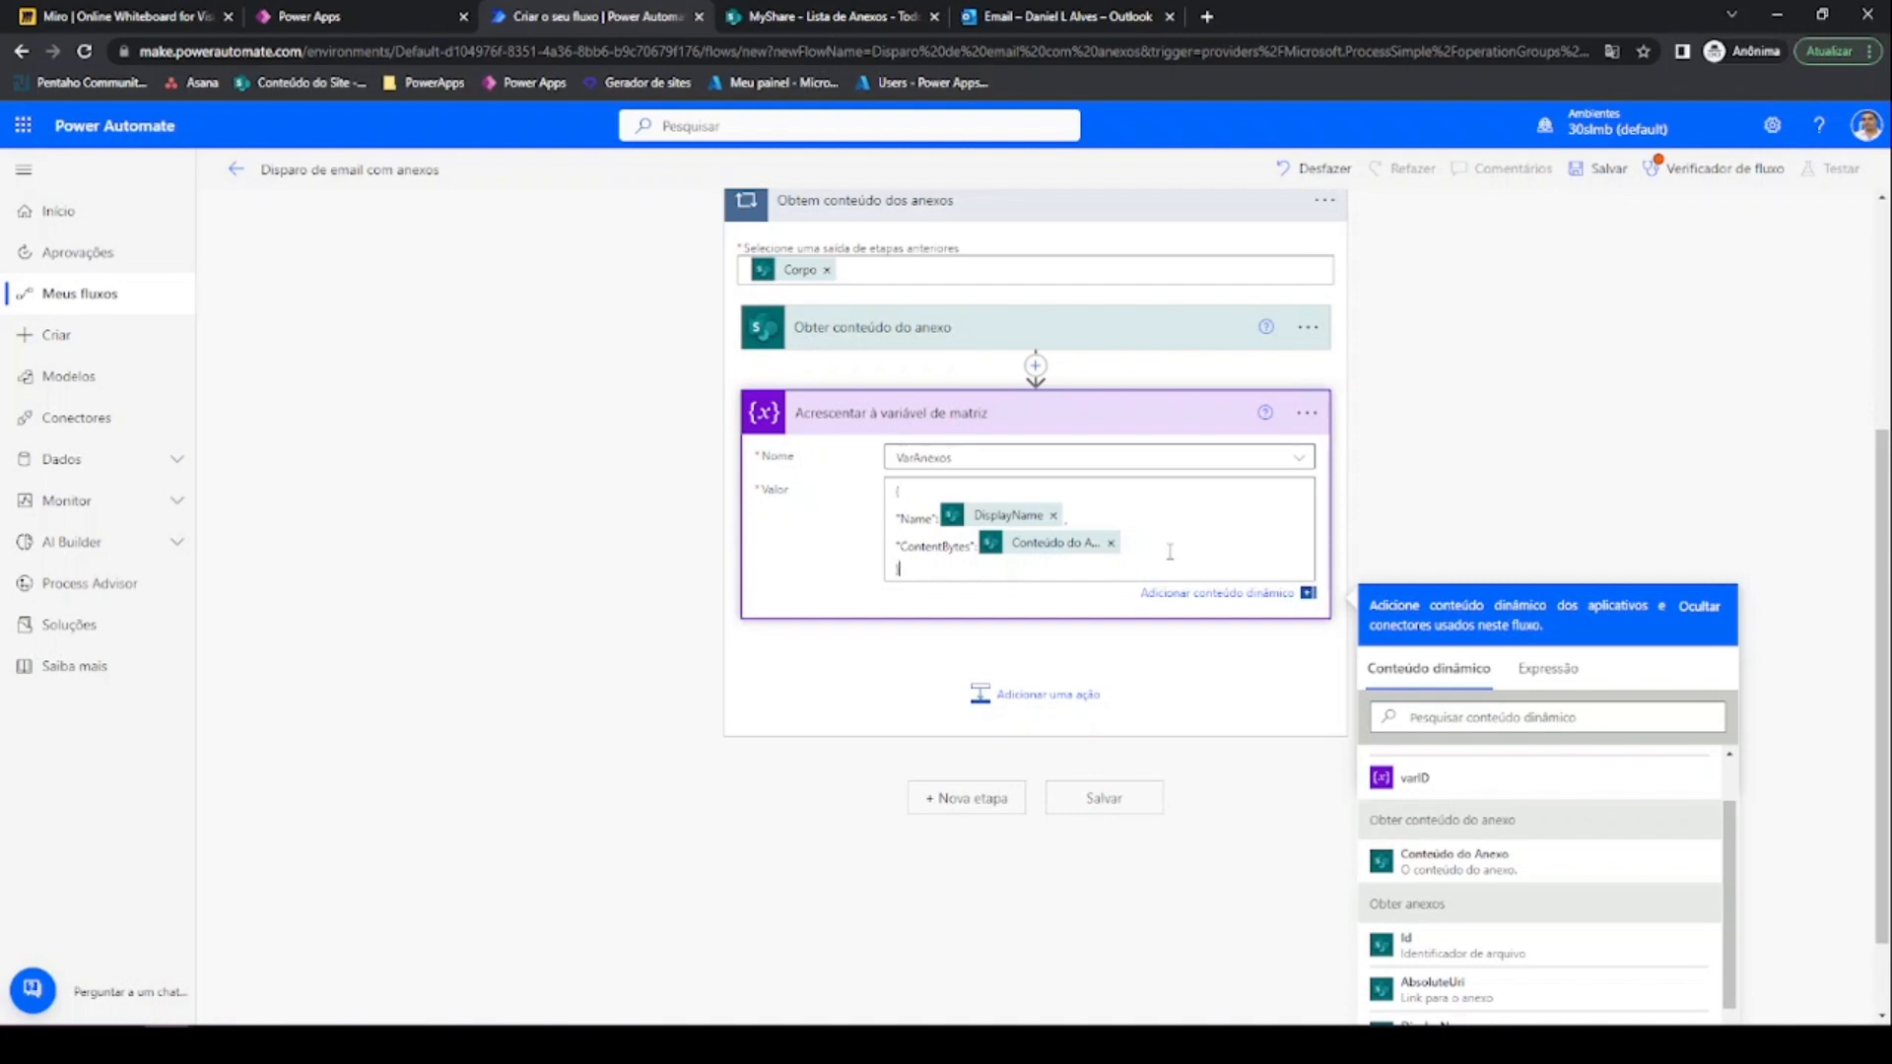
pyautogui.scroll(3, 1170, 551)
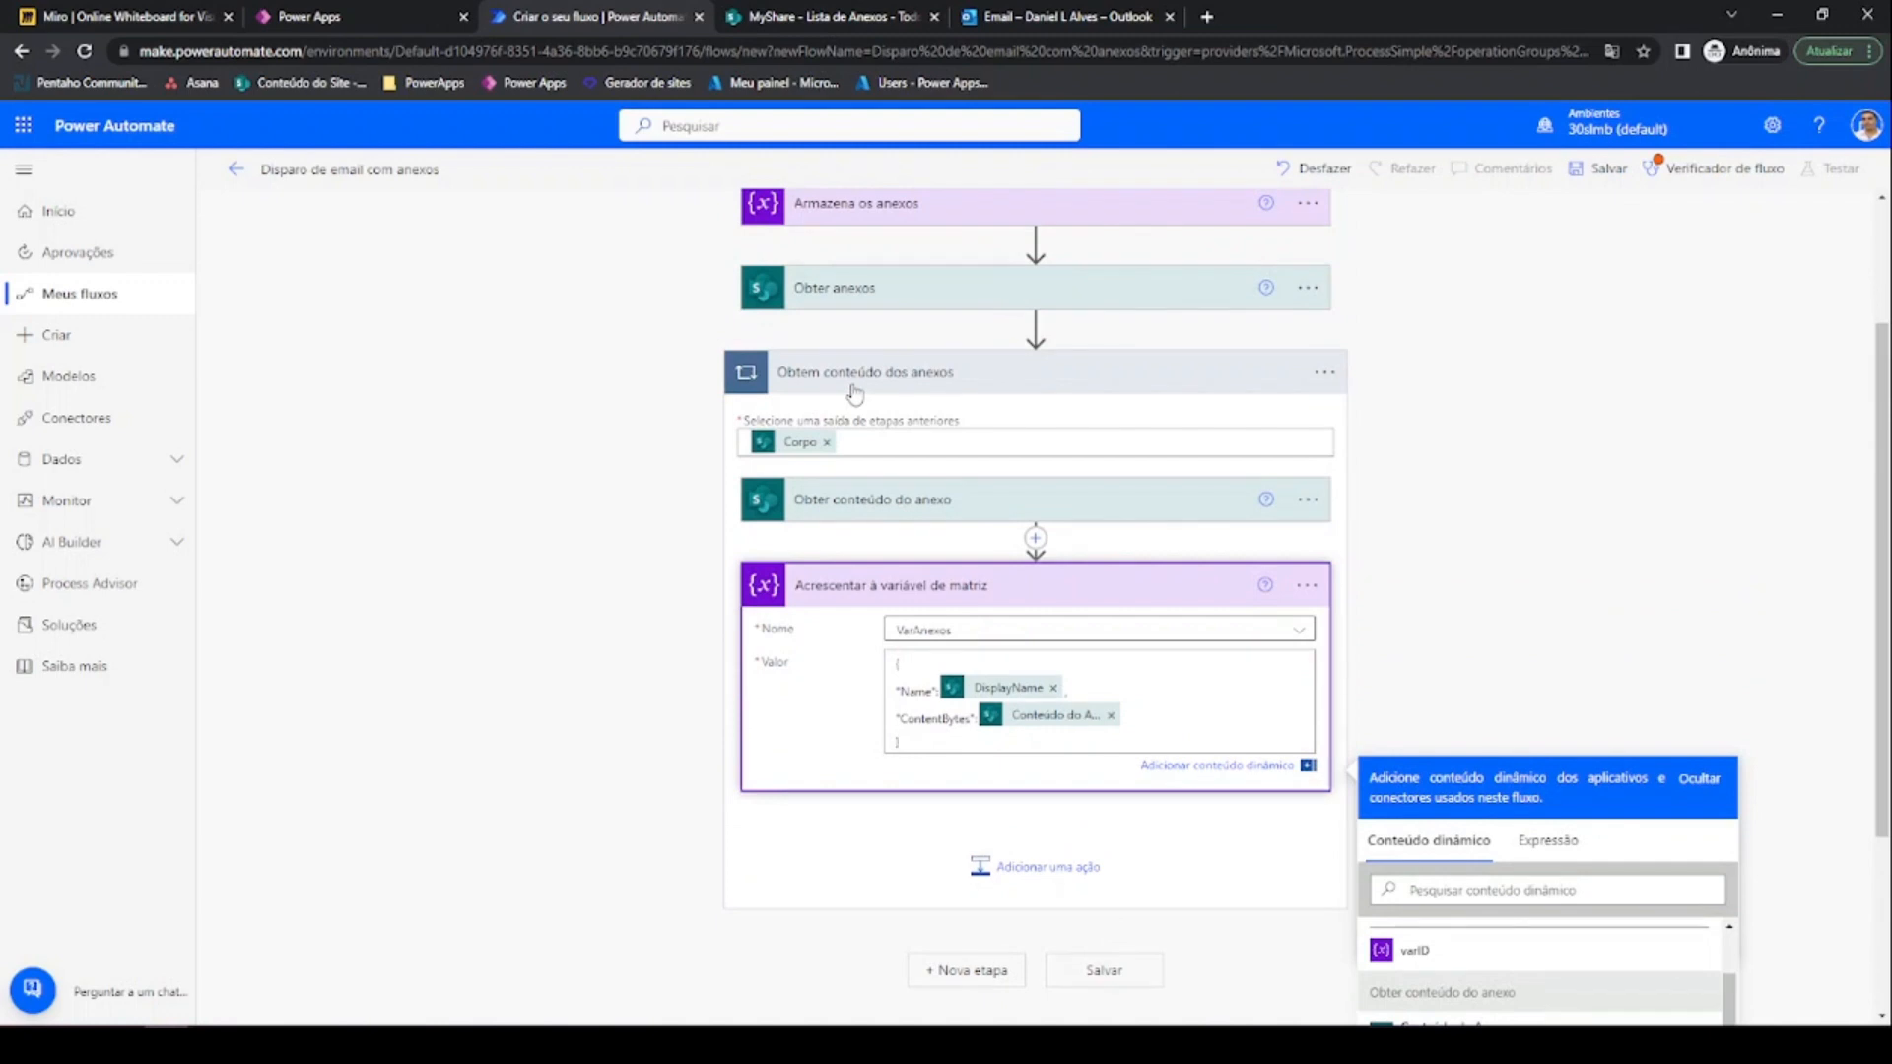
pyautogui.write('}')
pyautogui.scroll(-1, 1030, 729)
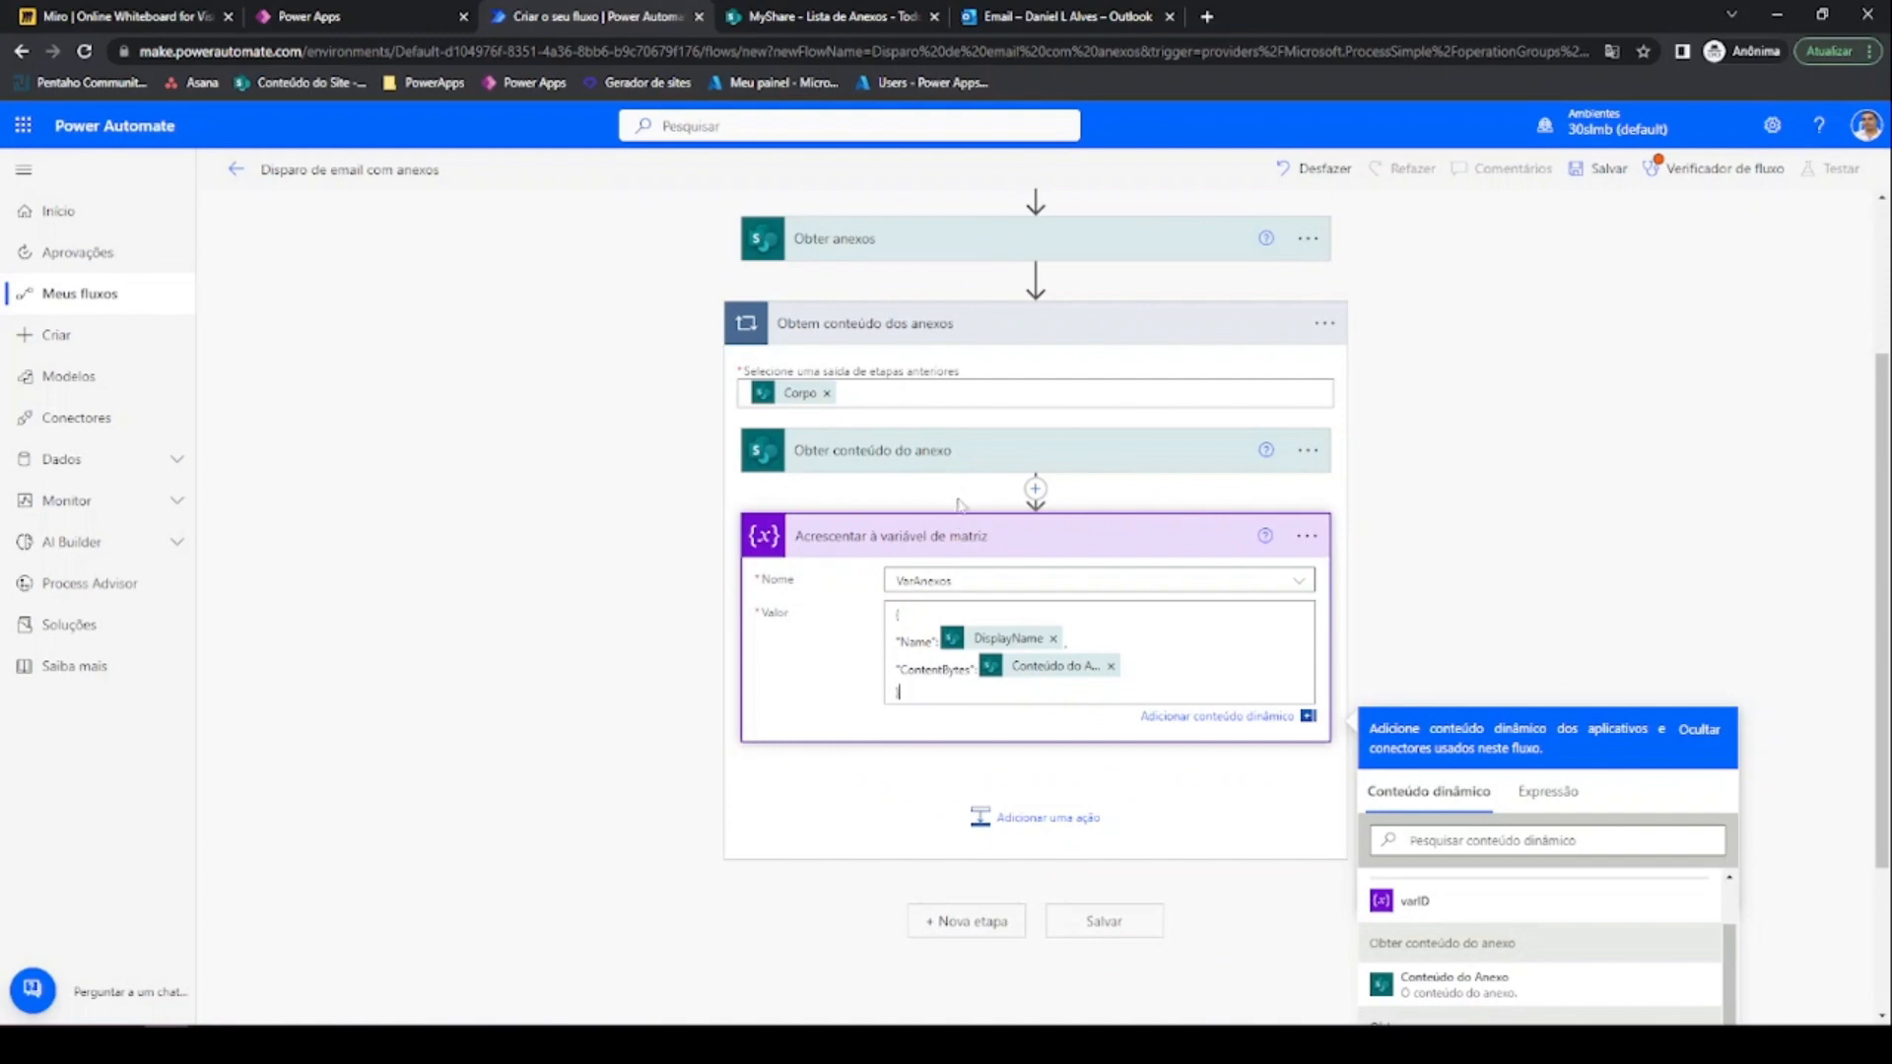
pyautogui.scroll(2, 964, 540)
pyautogui.scroll(2, 964, 488)
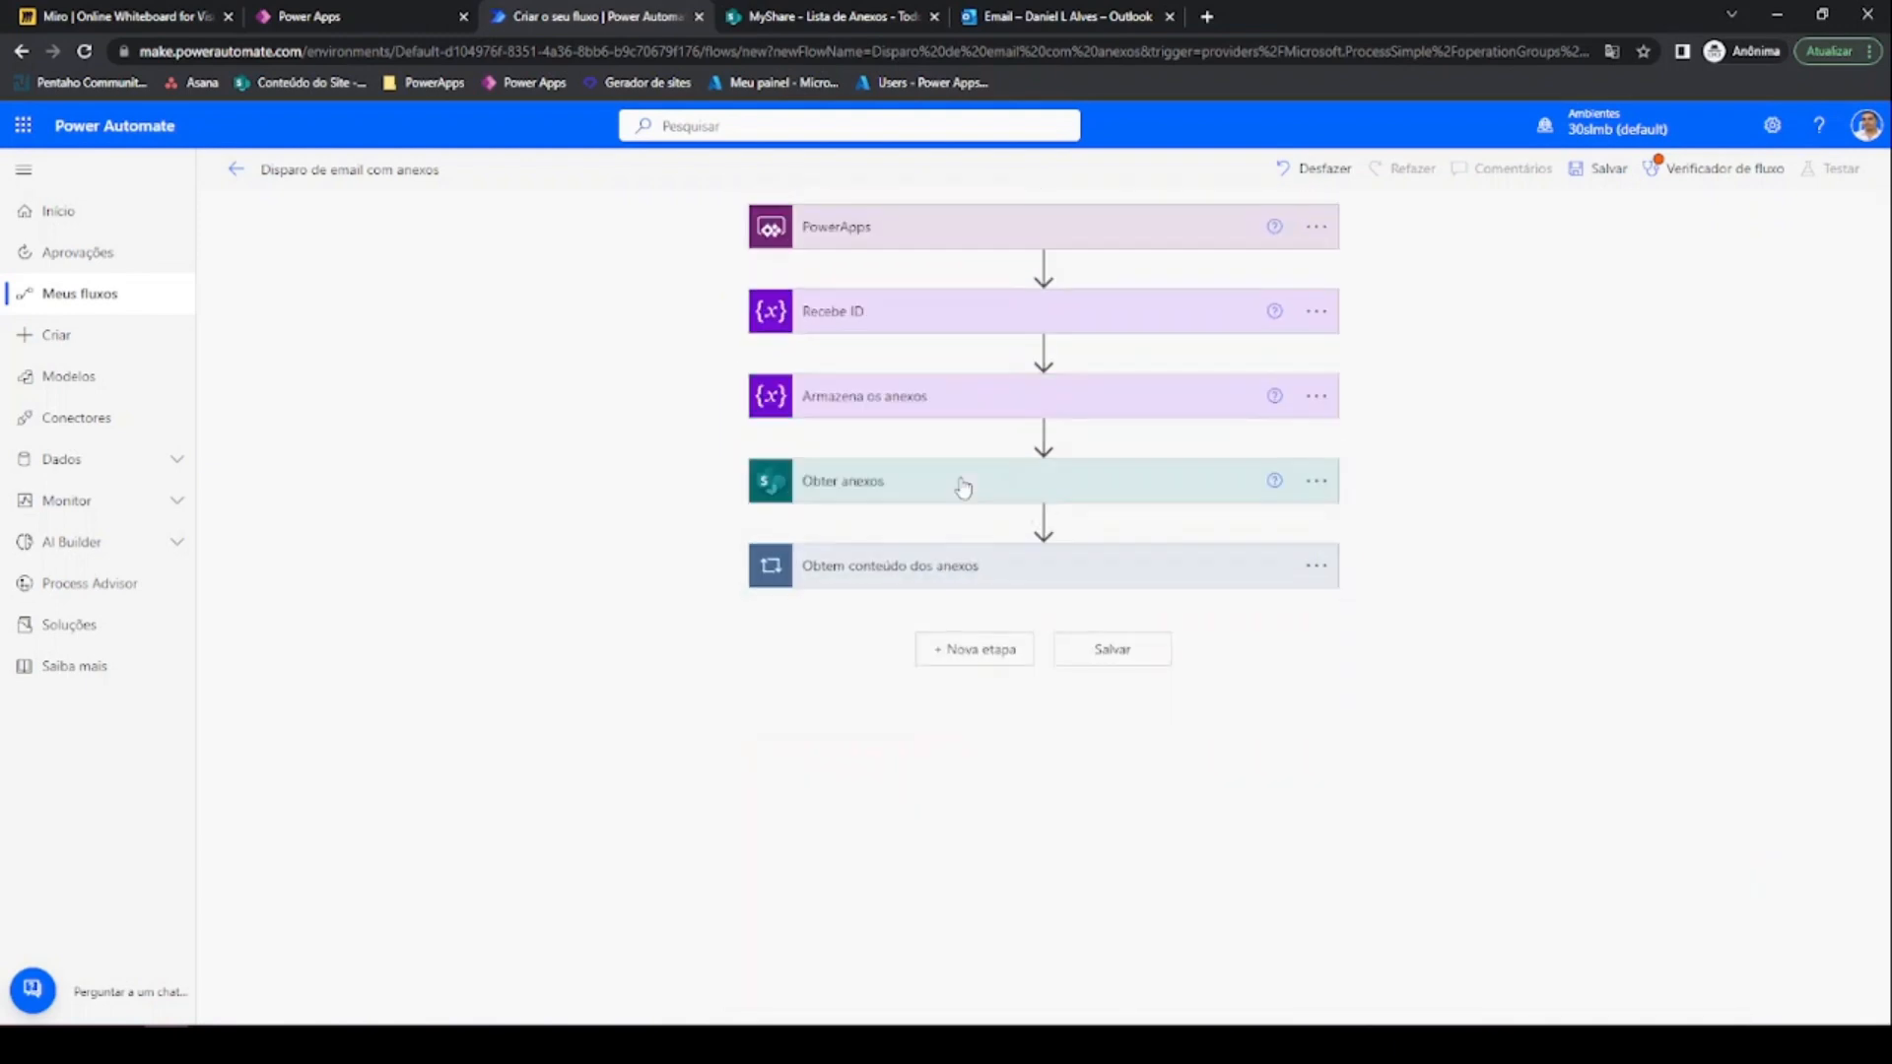
# Add an Office 365 Outlook Enviar um email (V2) step after the loop
pyautogui.click(975, 652)
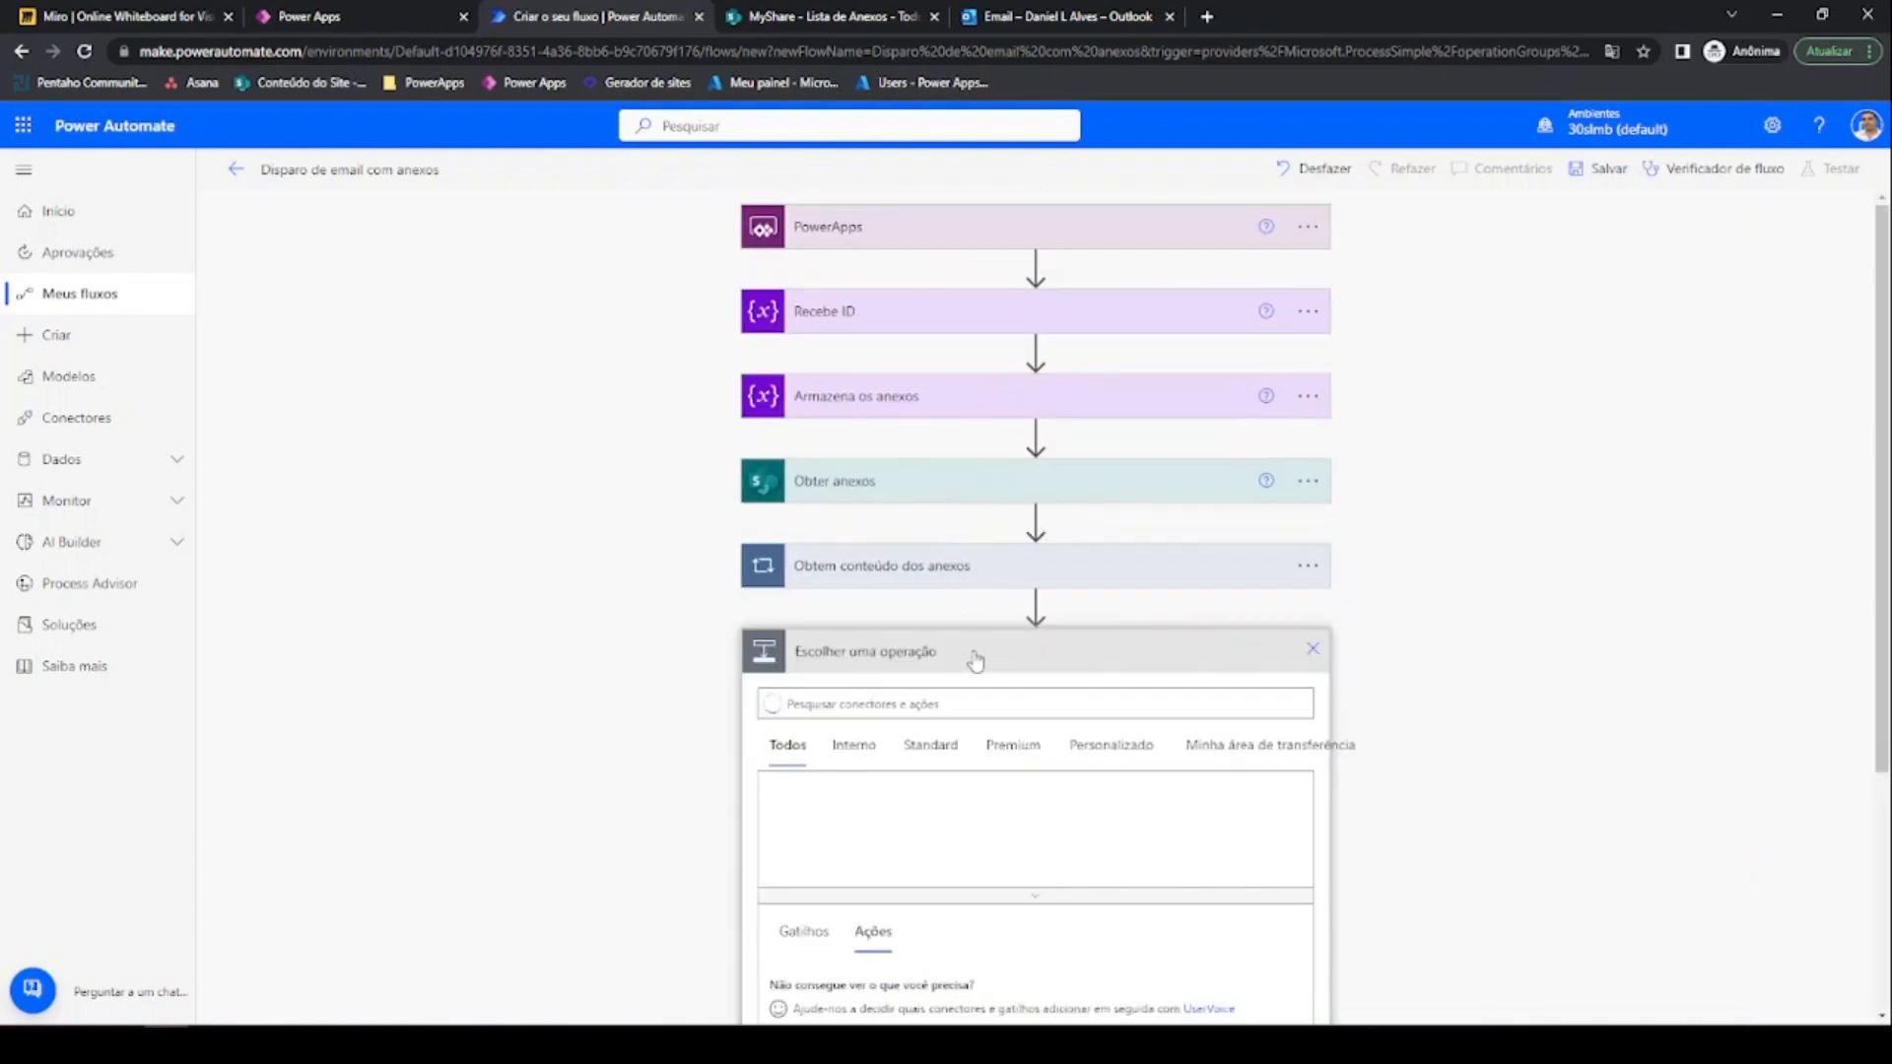
pyautogui.write('out')
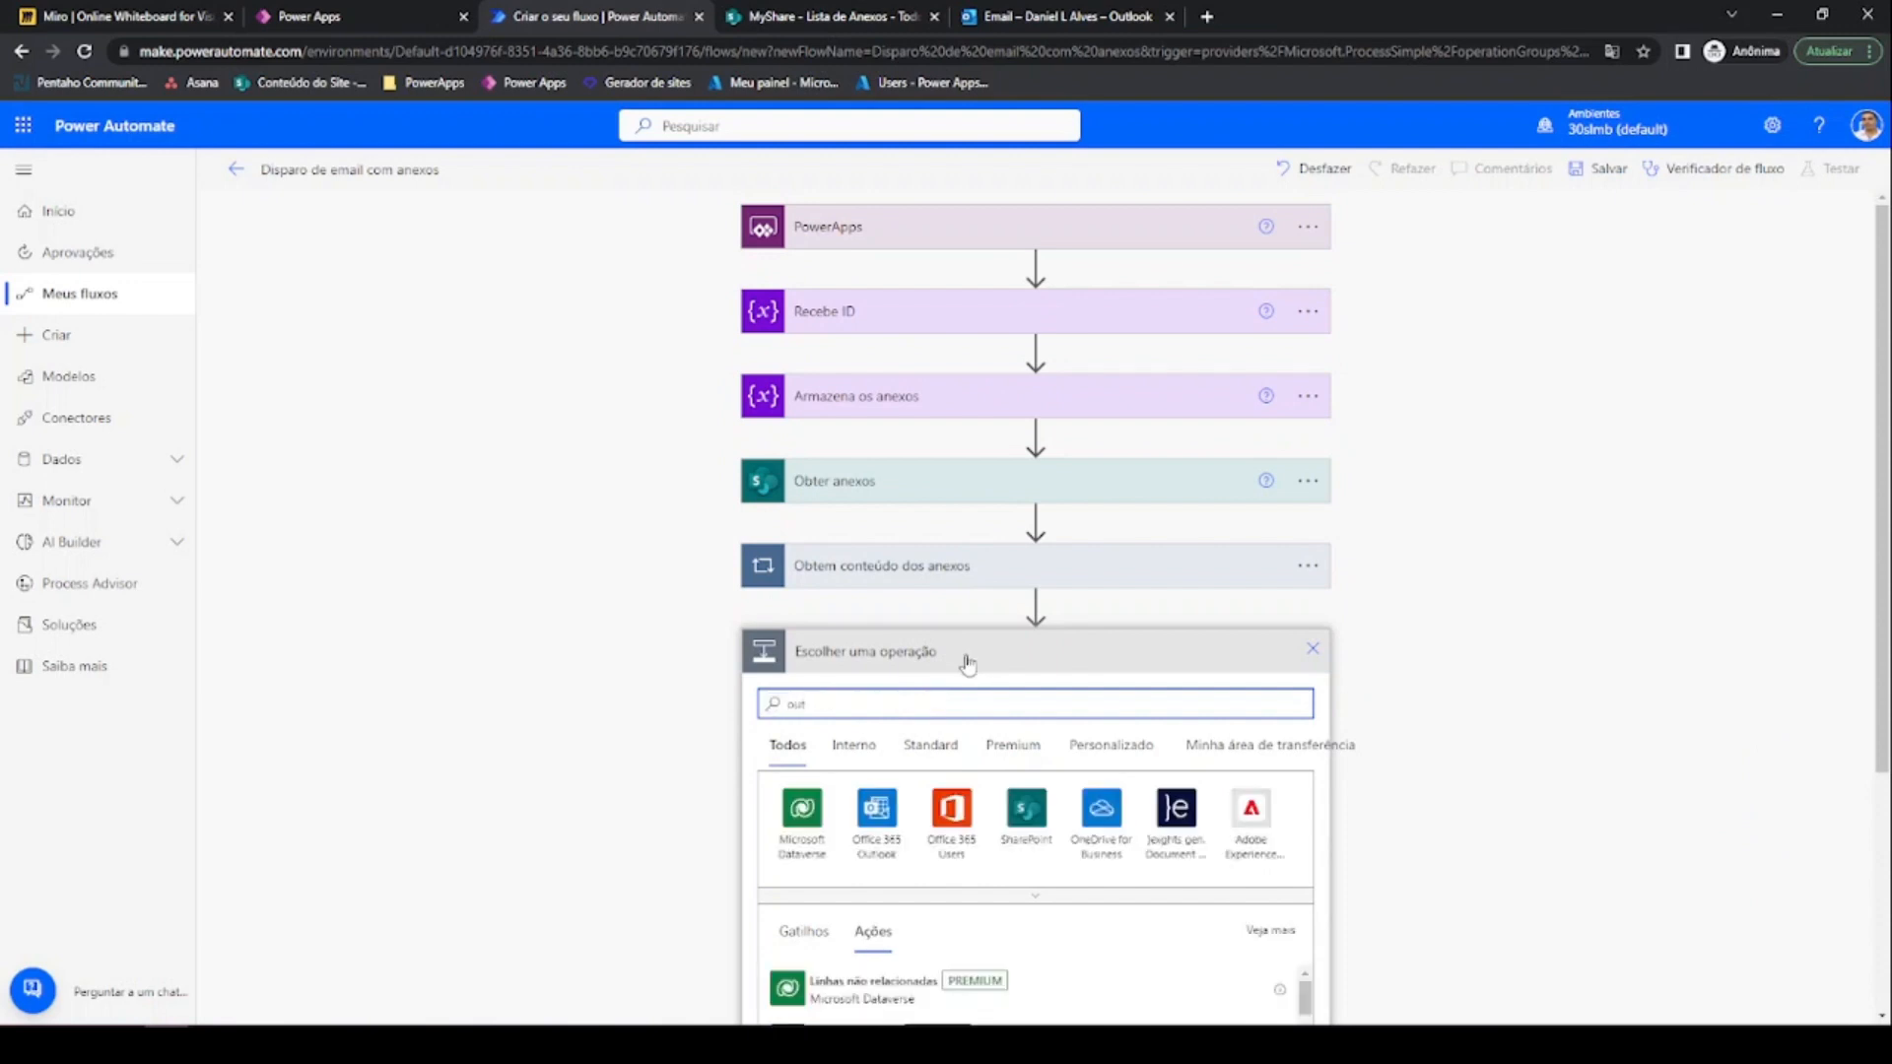
pyautogui.click(877, 660)
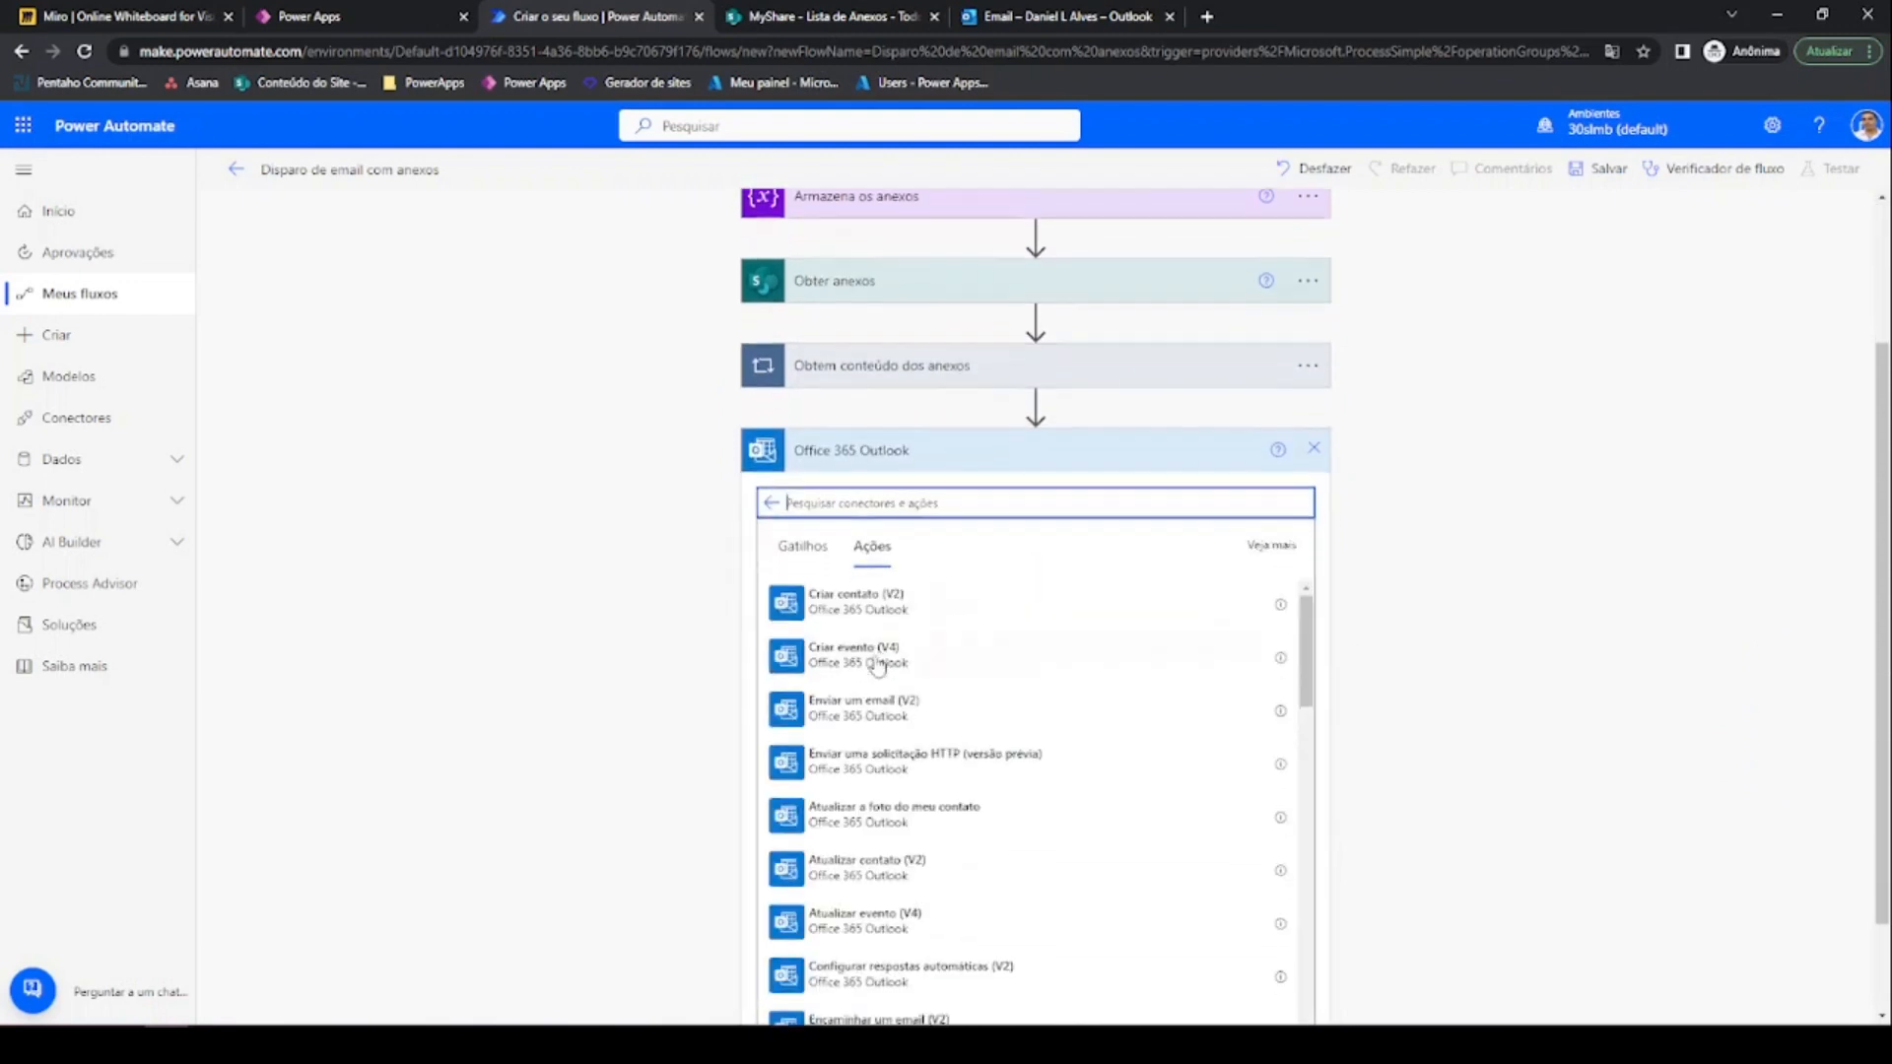
pyautogui.click(872, 603)
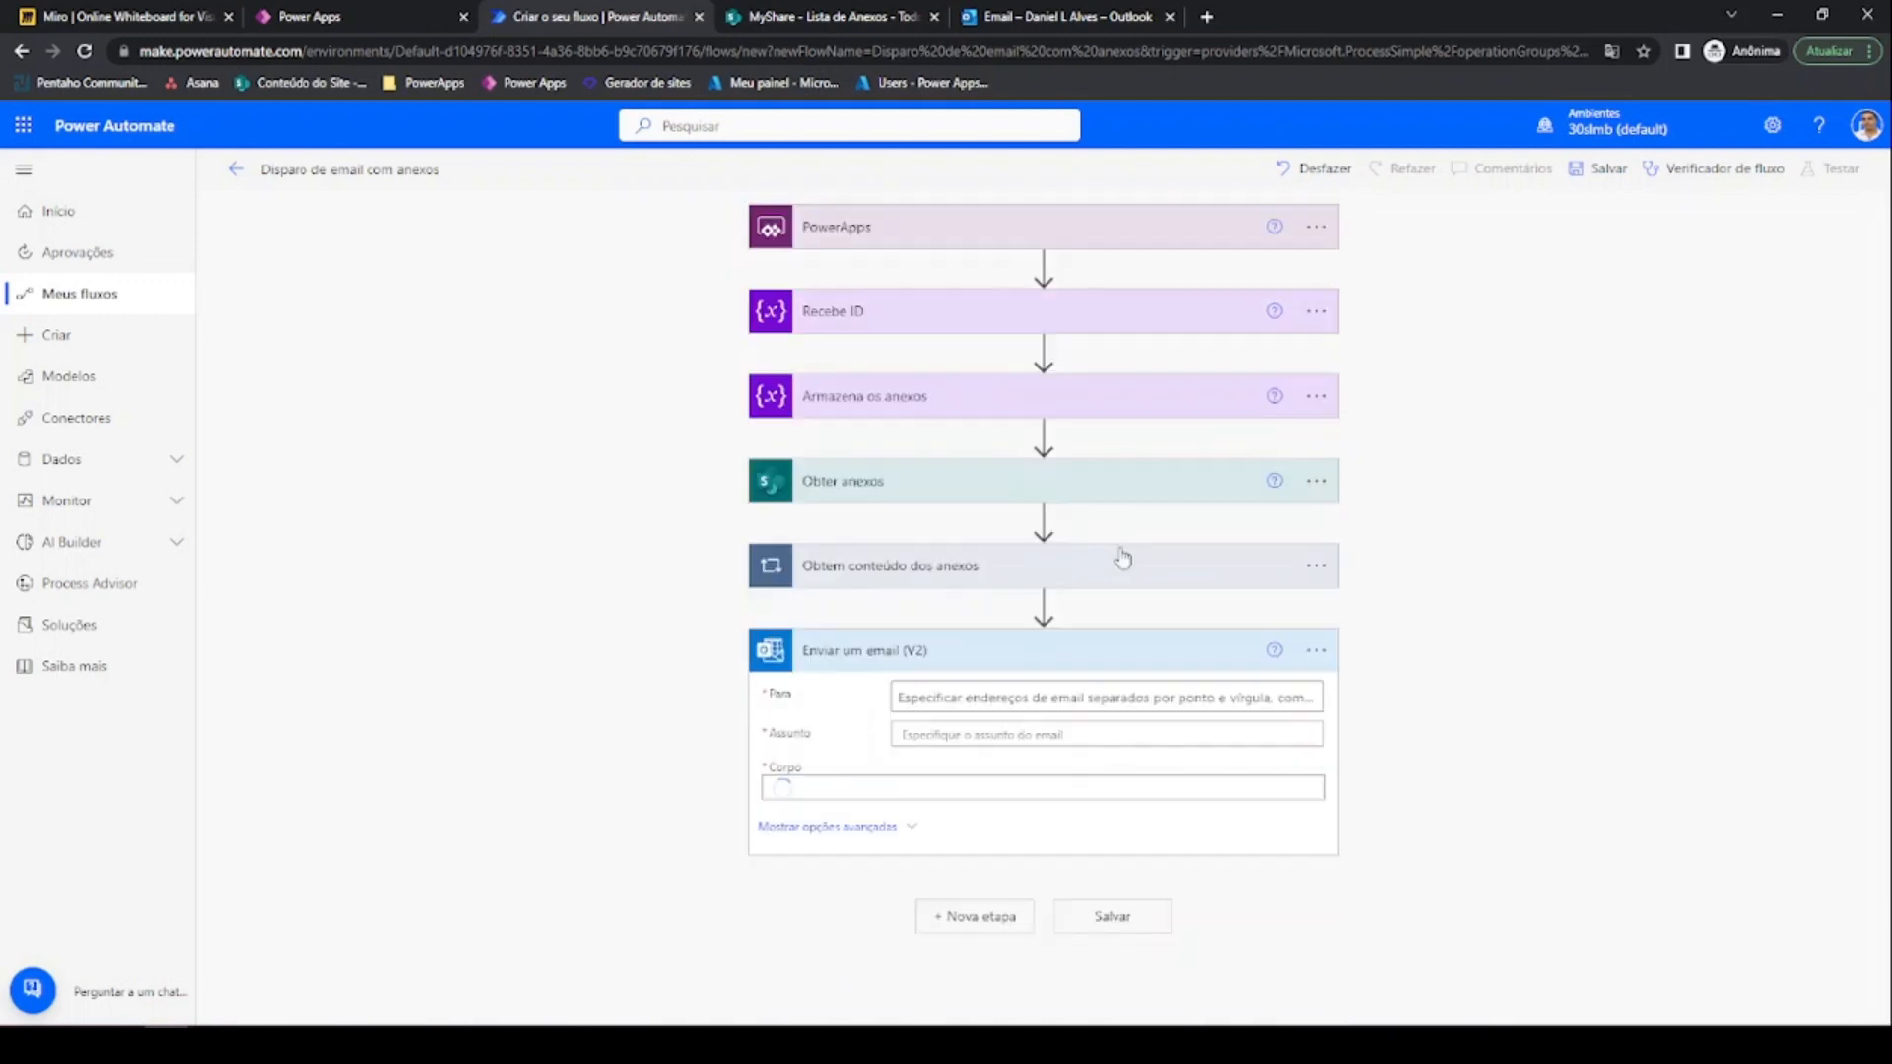
# Address the email to the suggested recipient, with subject and body 'Teste de envio de anexos'
pyautogui.click(979, 696)
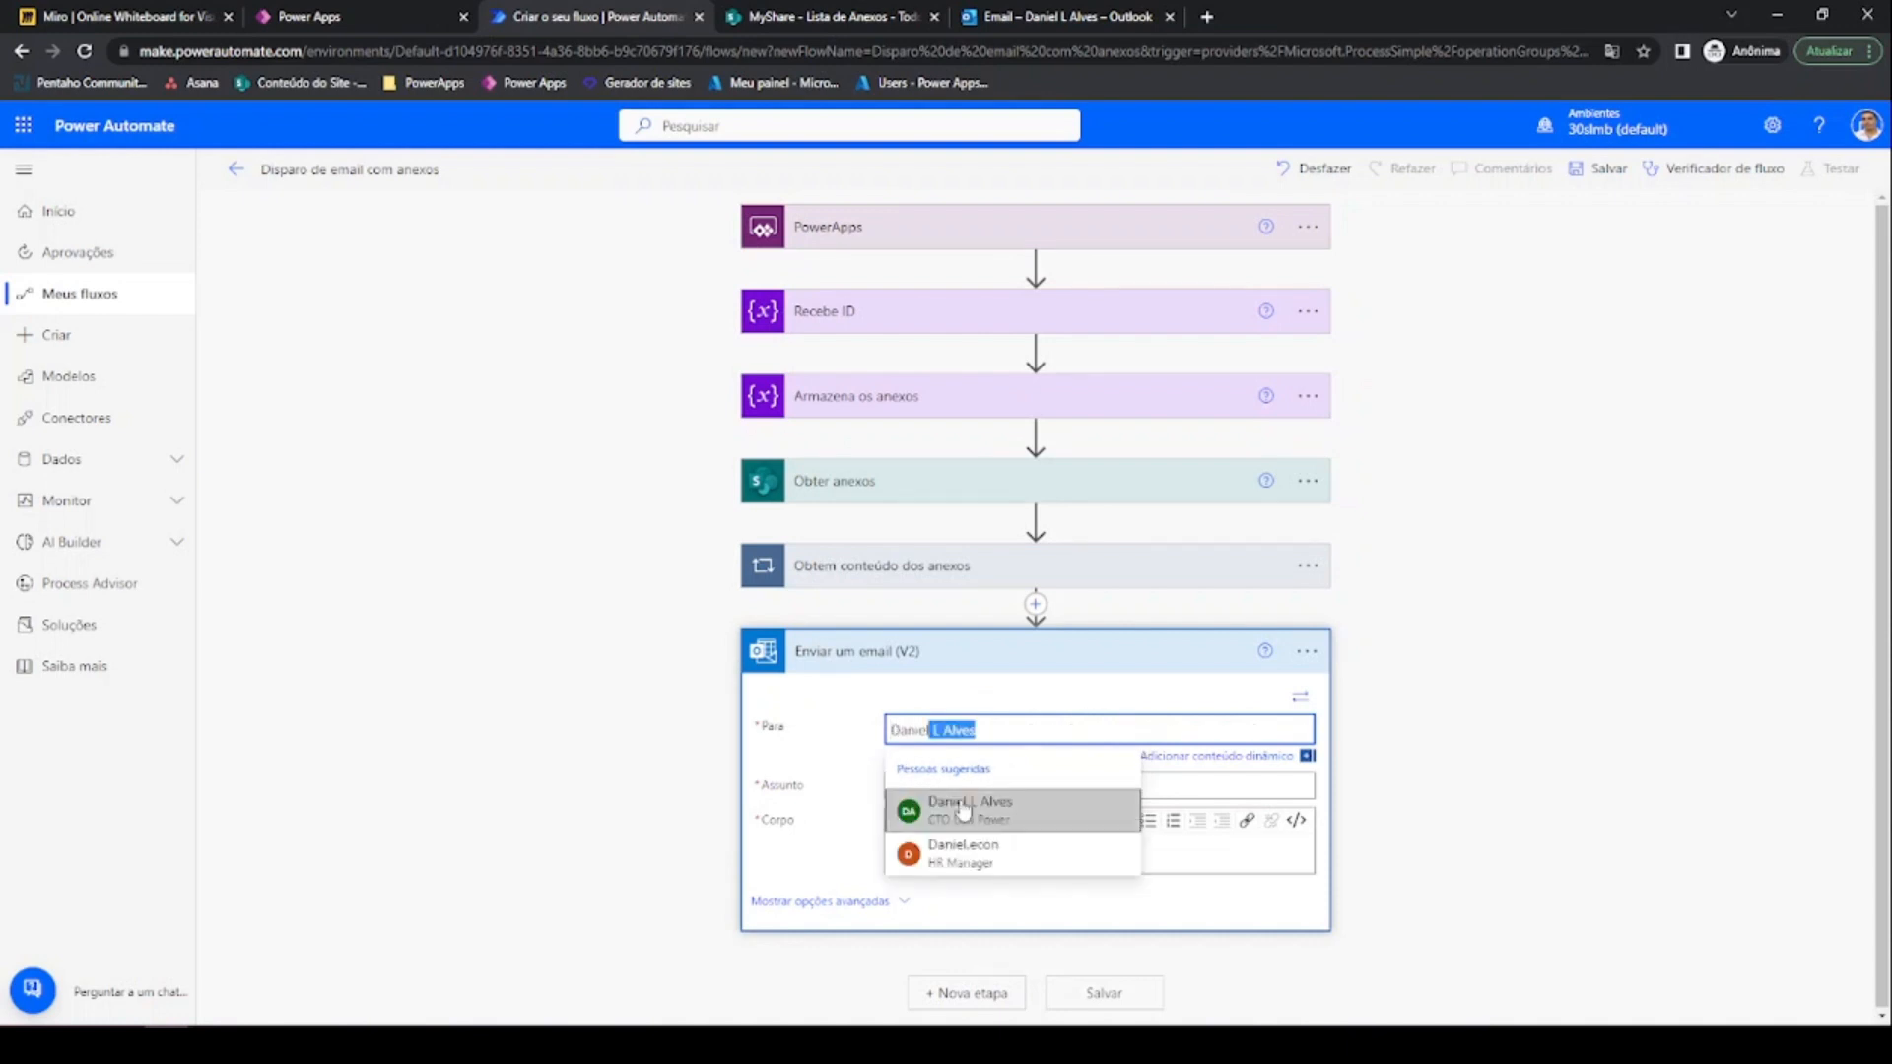
pyautogui.click(962, 806)
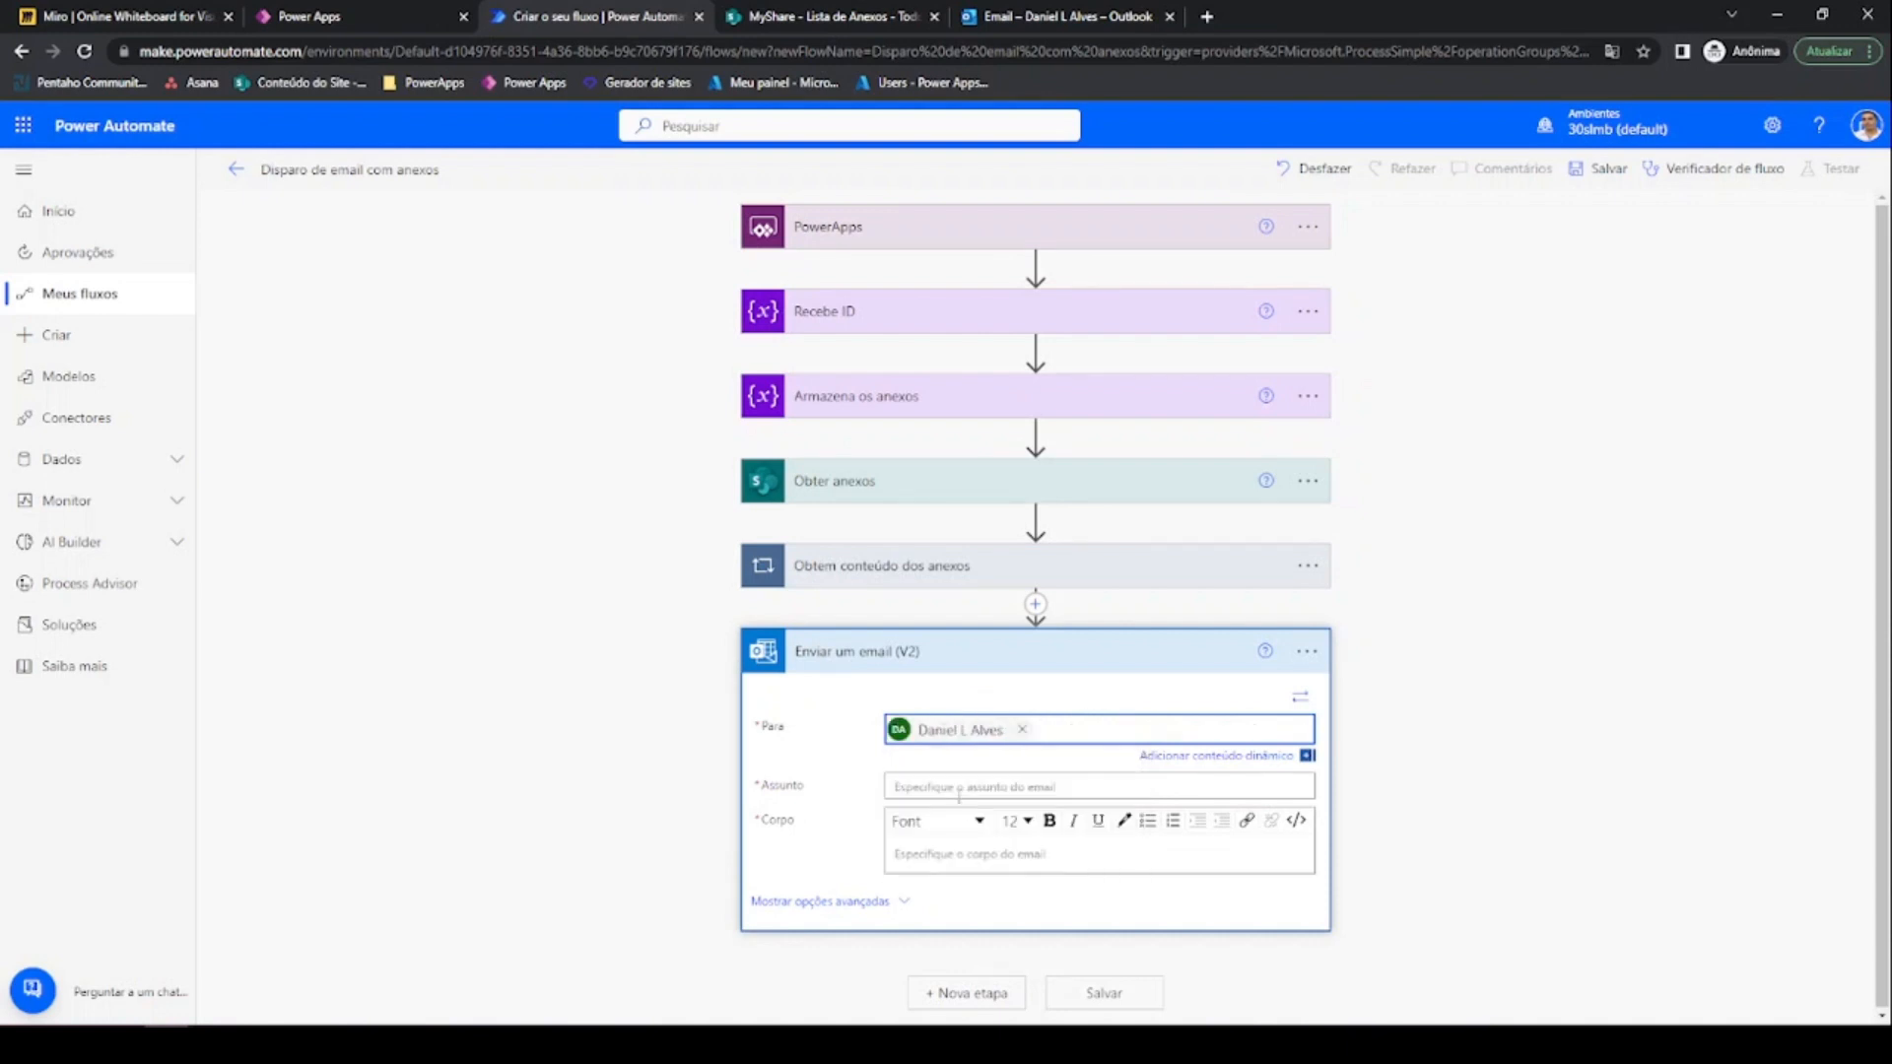
pyautogui.click(959, 788)
pyautogui.write('Teste')
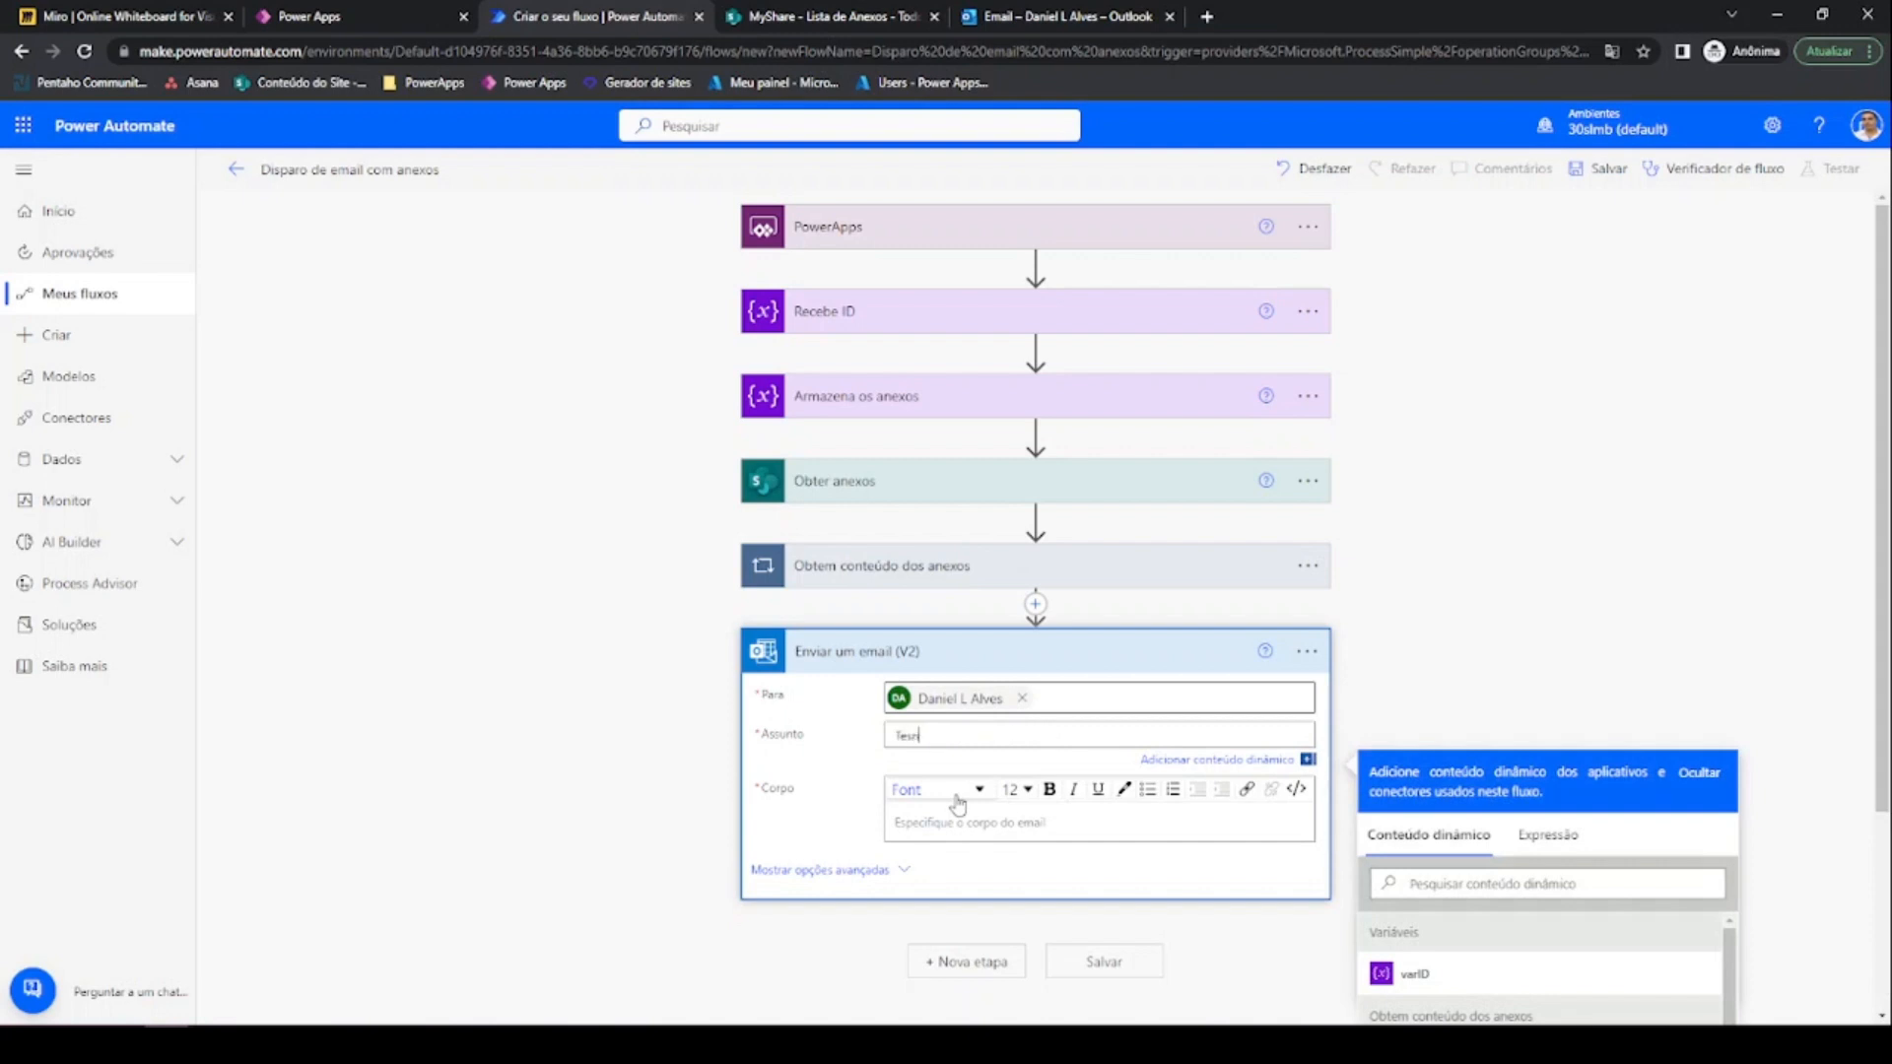
pyautogui.press('BackSpace')
pyautogui.press('BackSpace')
pyautogui.write('te de envio de anexo')
pyautogui.moveTo(1045, 738); pyautogui.dragTo(825, 735)
pyautogui.hotkey('ctrl', 'c')
pyautogui.click(923, 831)
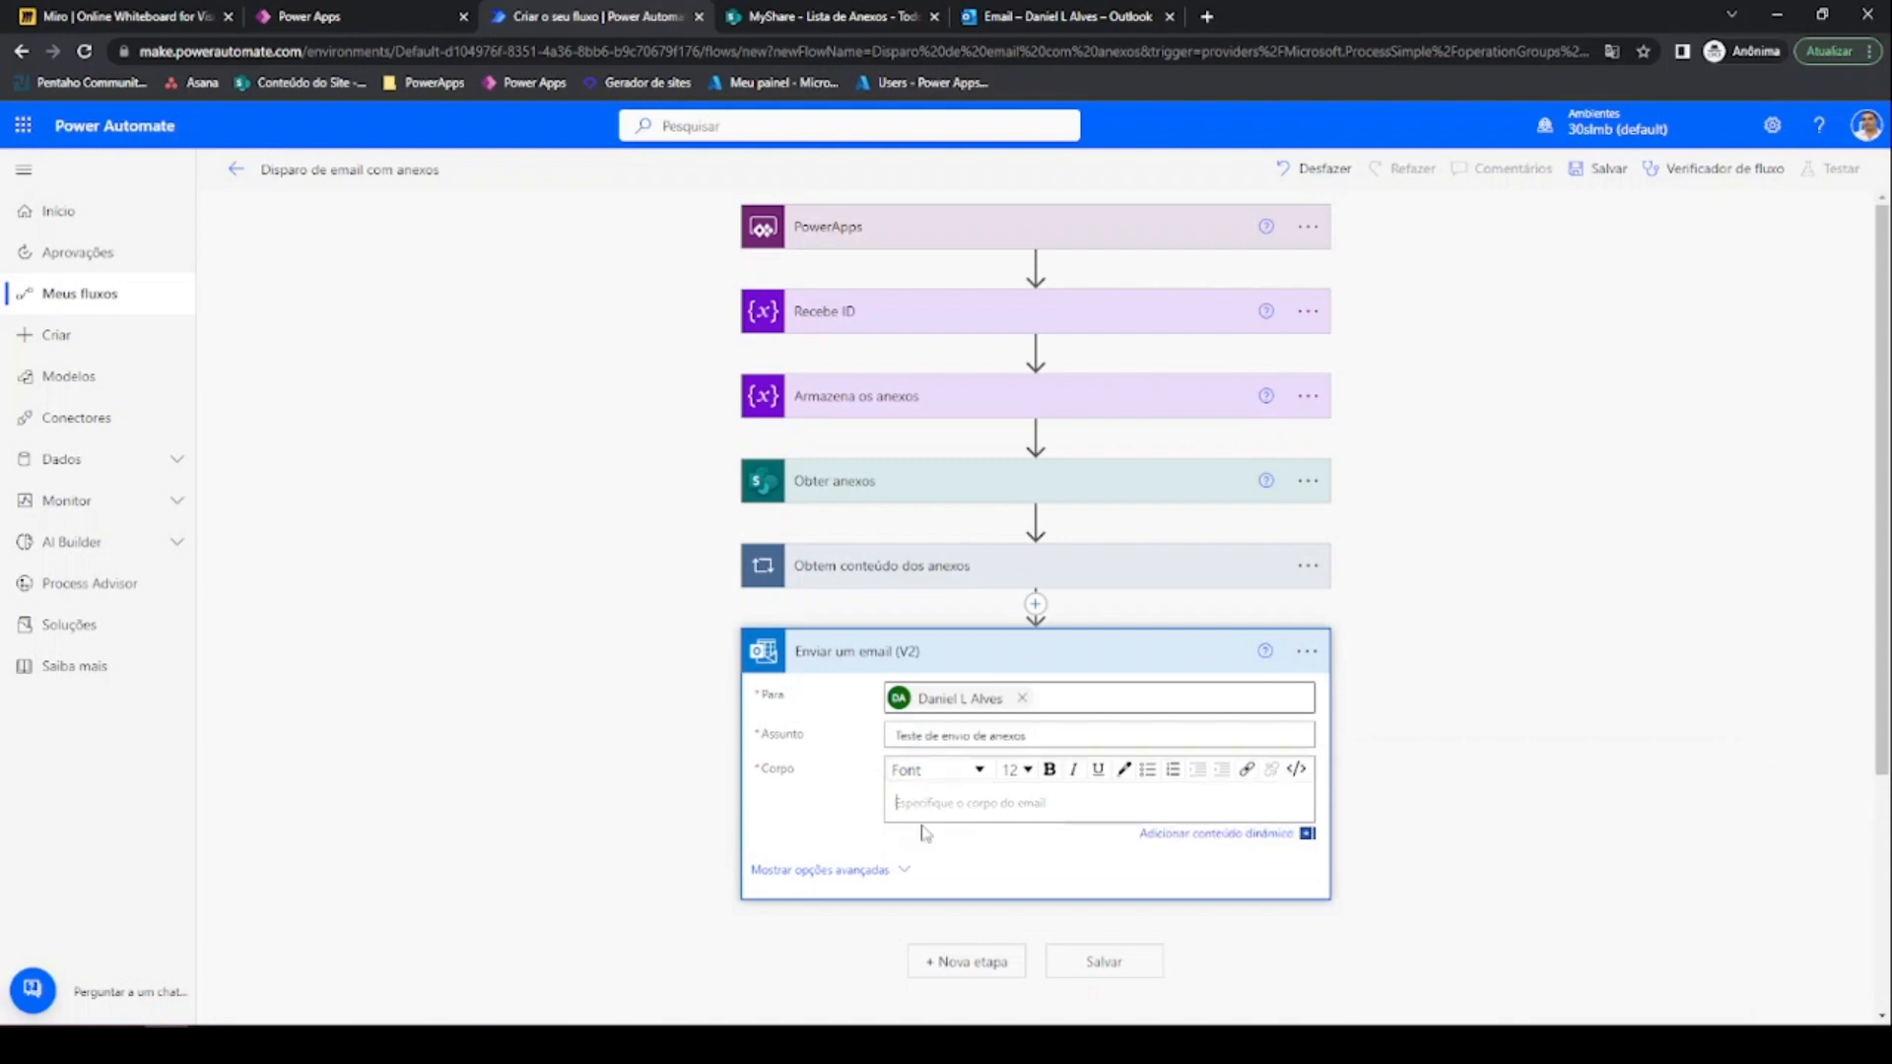
pyautogui.hotkey('ctrl', 'v')
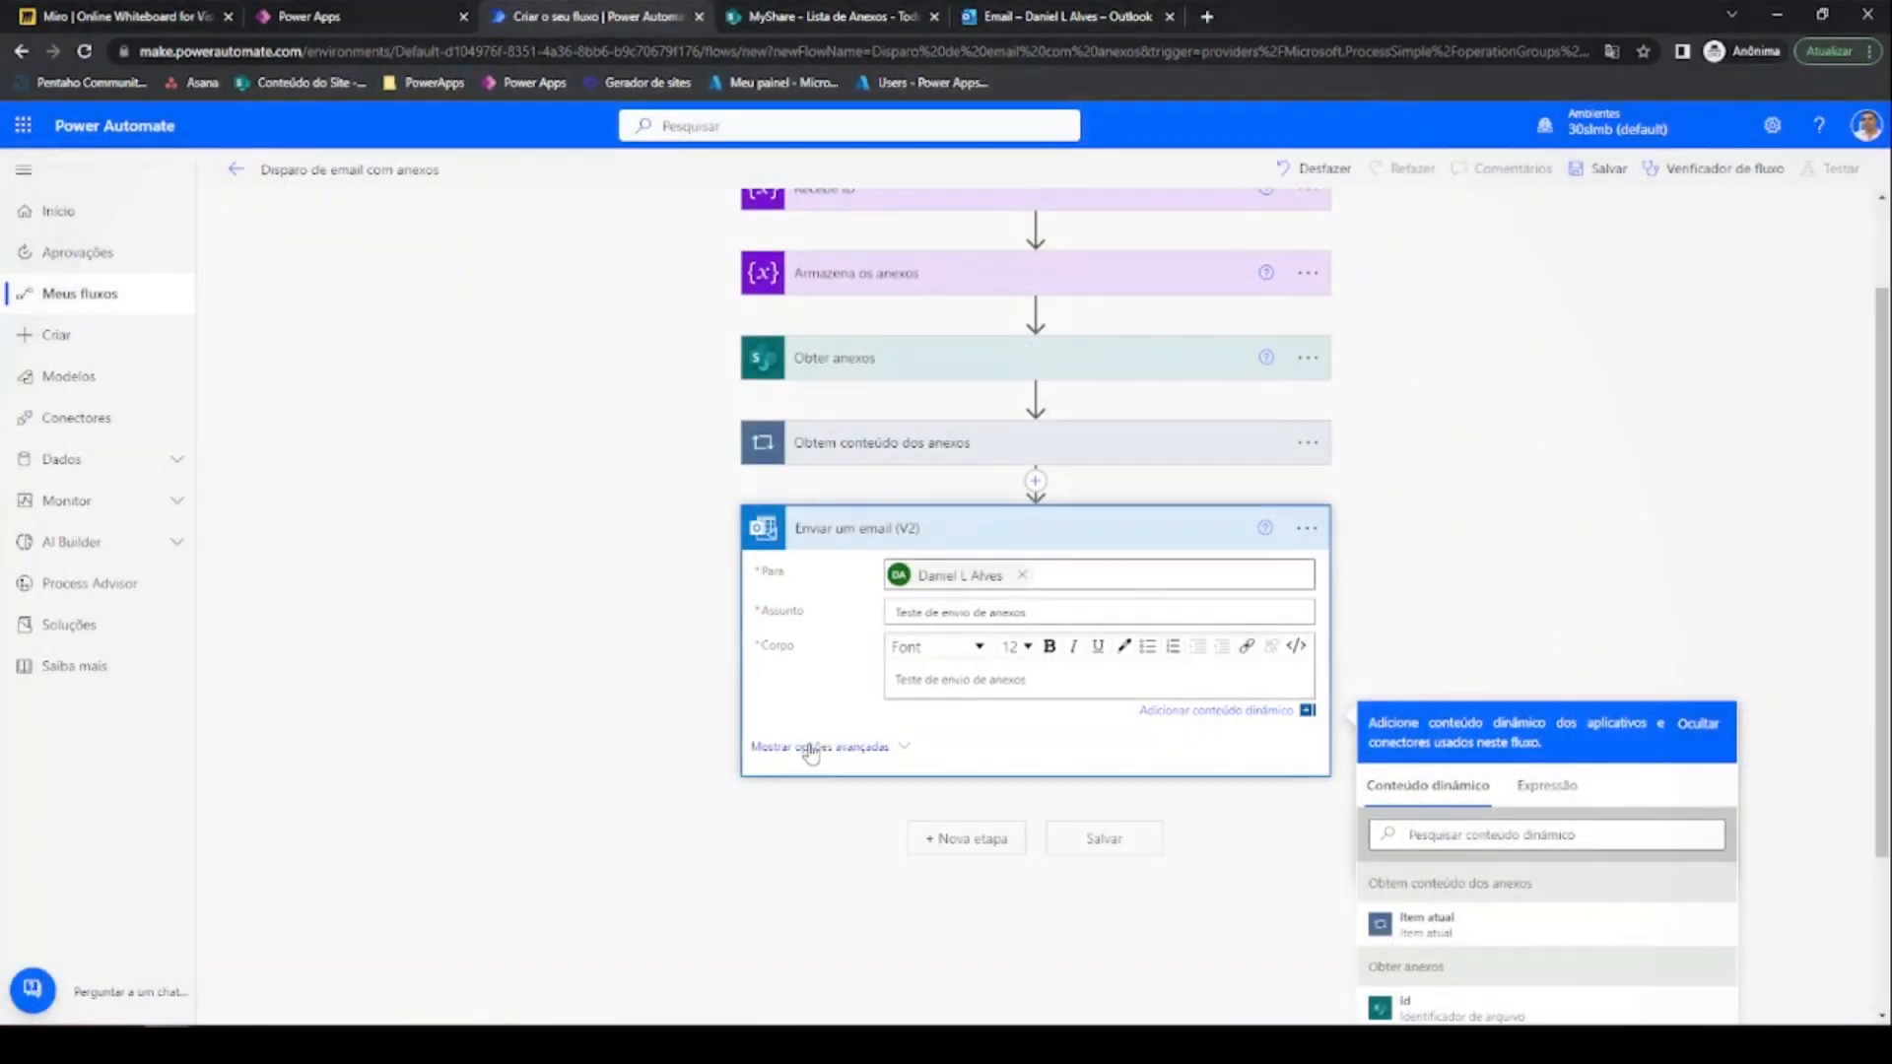
# Switch the email's Anexos field to array input and set it to VarAnexos
pyautogui.click(811, 748)
pyautogui.scroll(-2, 803, 709)
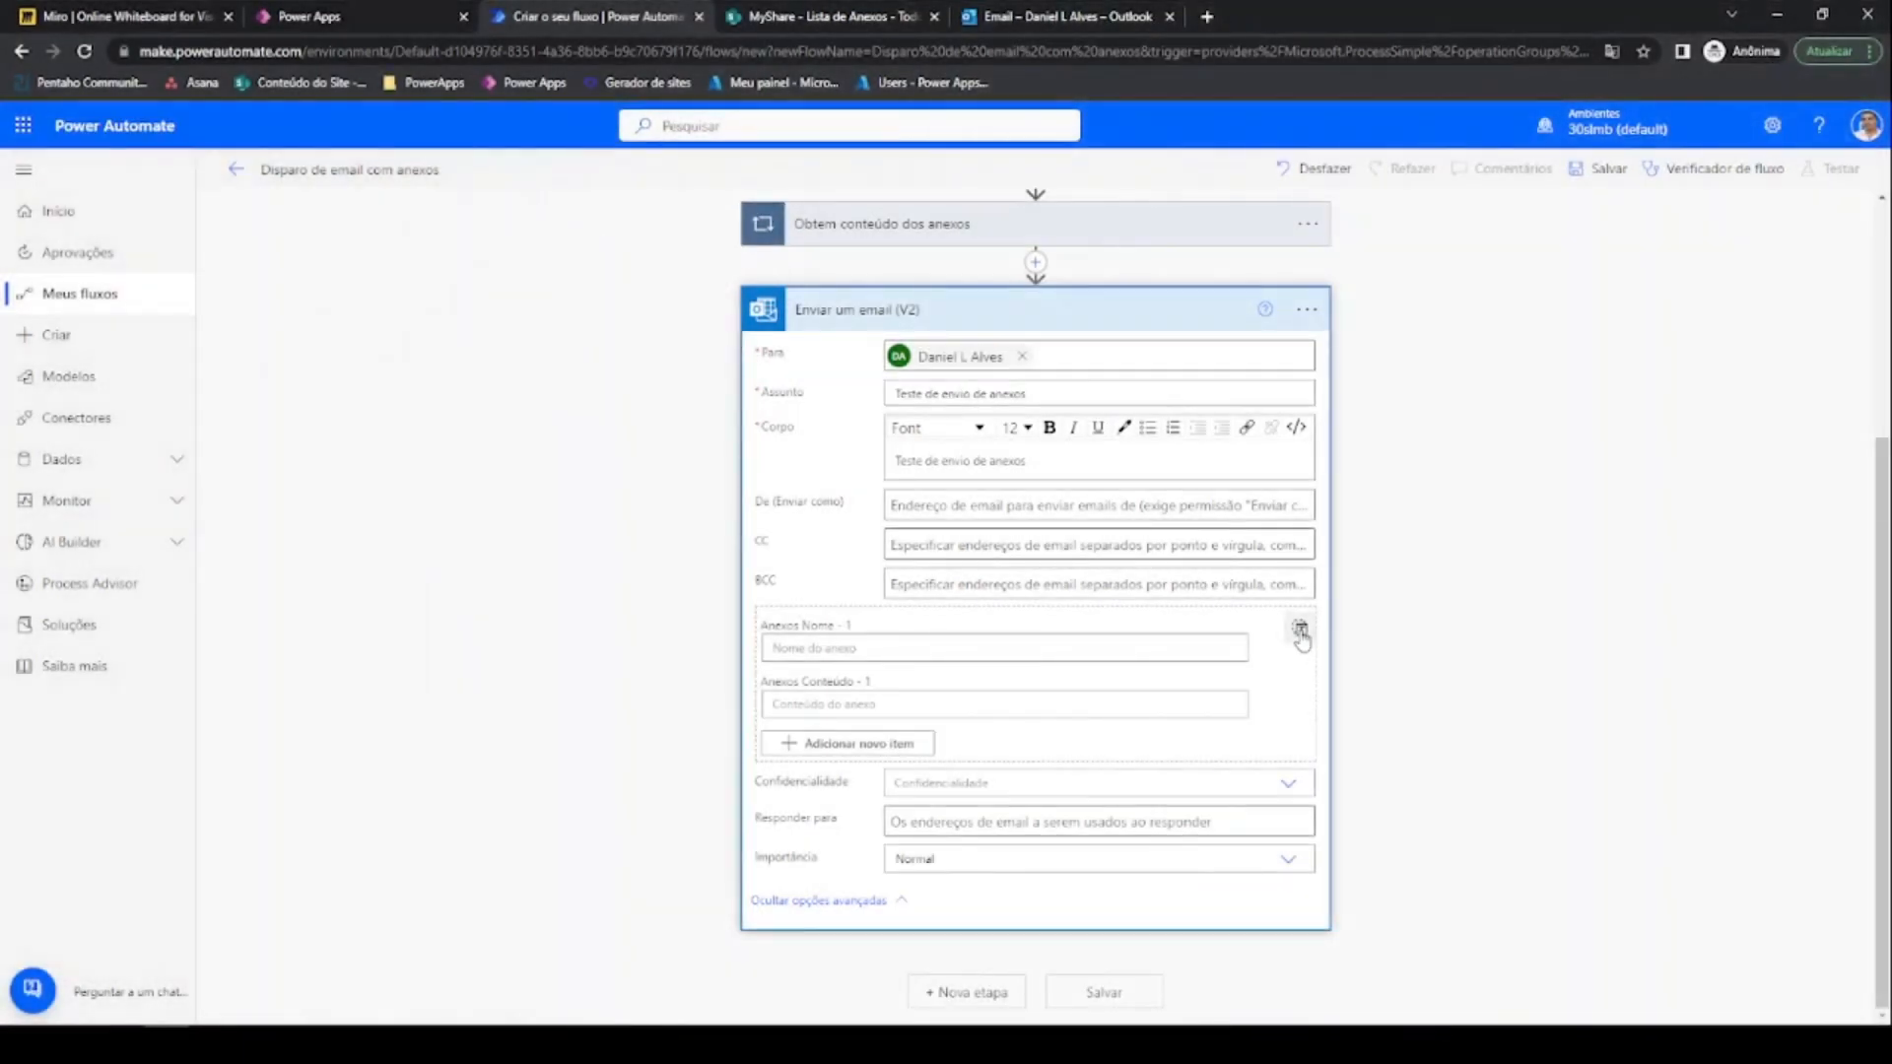
pyautogui.click(1301, 632)
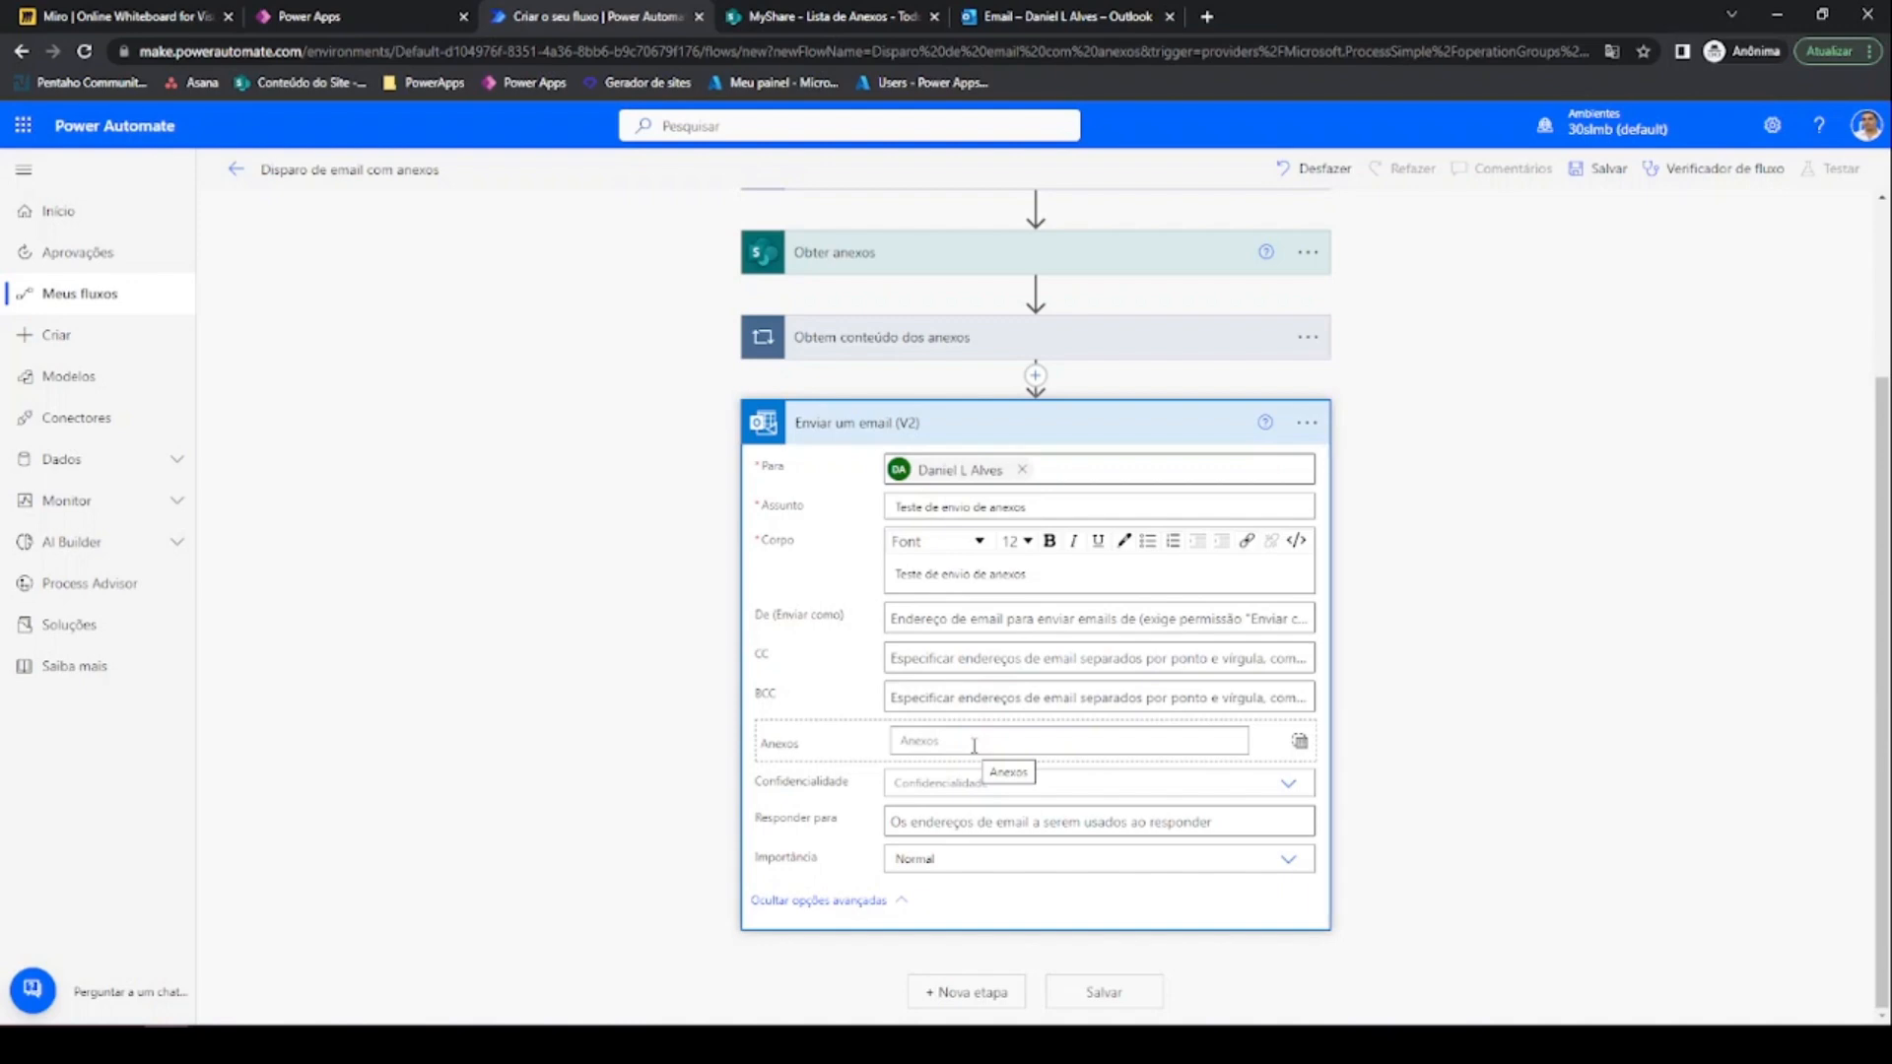
pyautogui.click(973, 746)
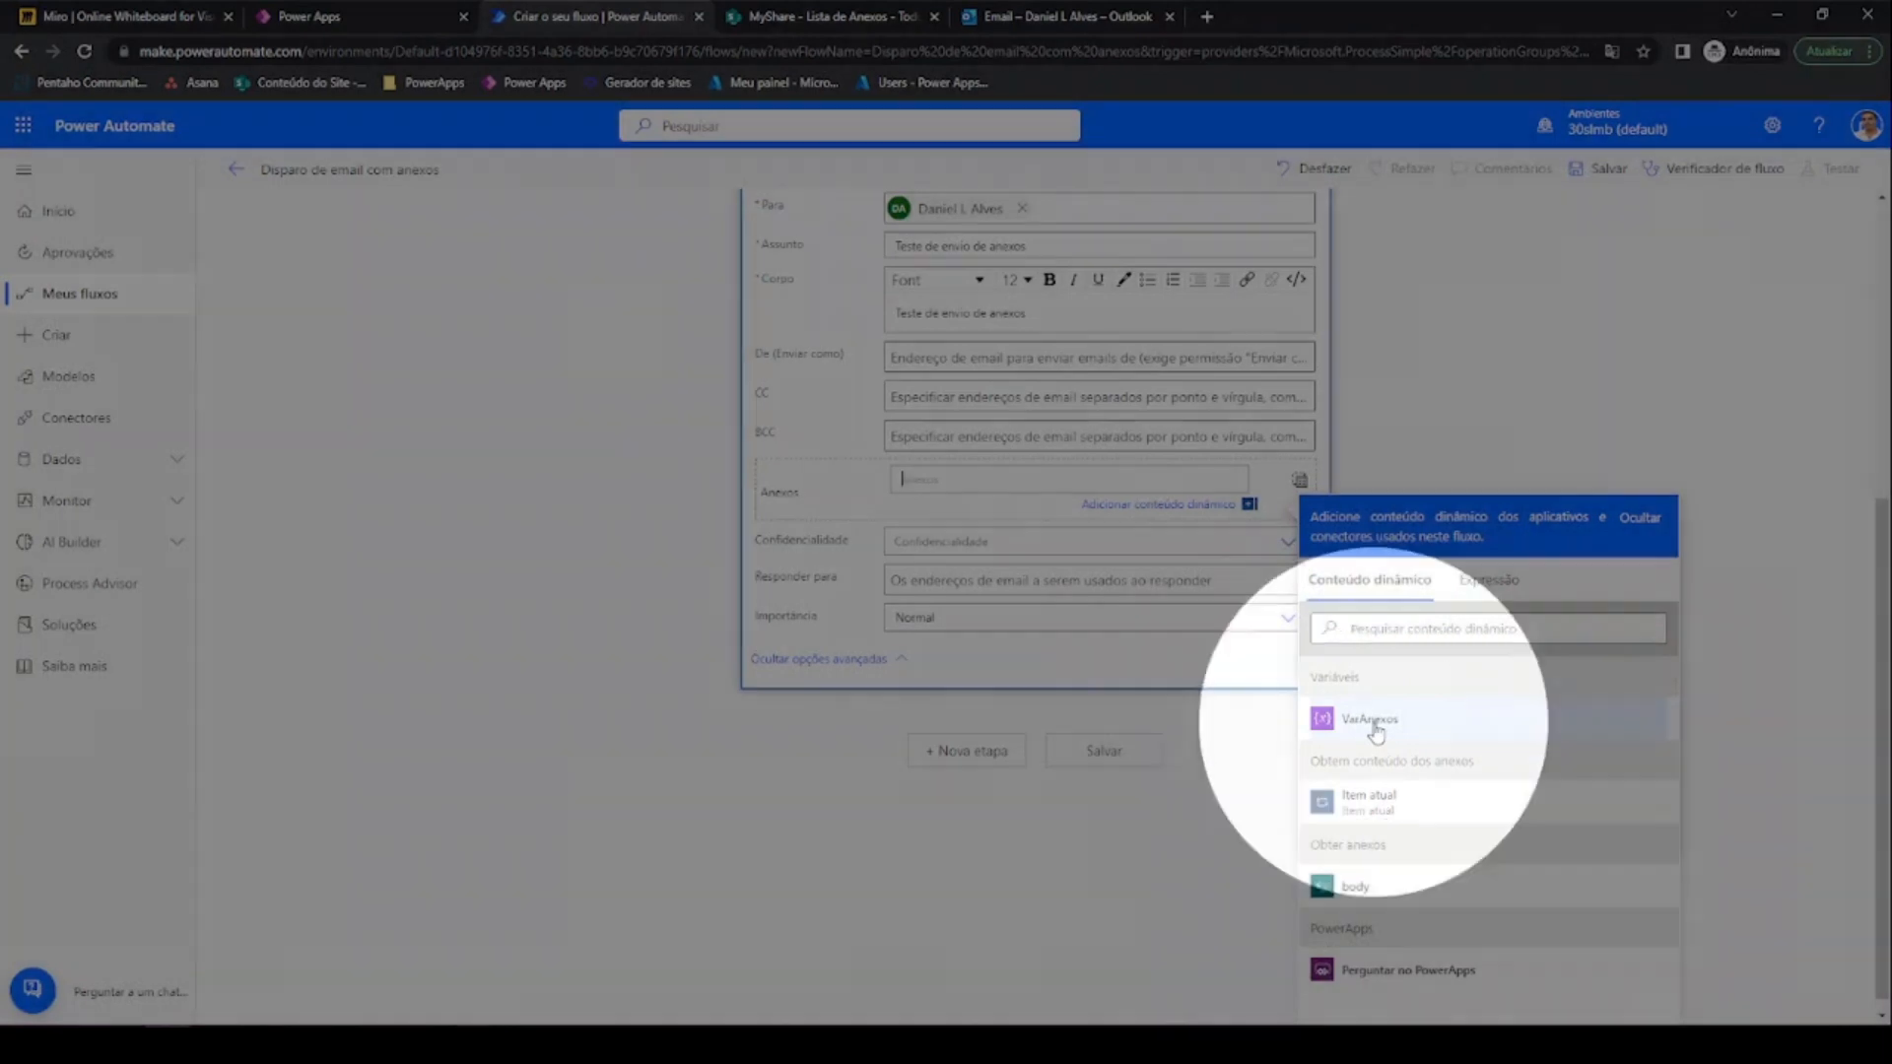
pyautogui.click(1370, 720)
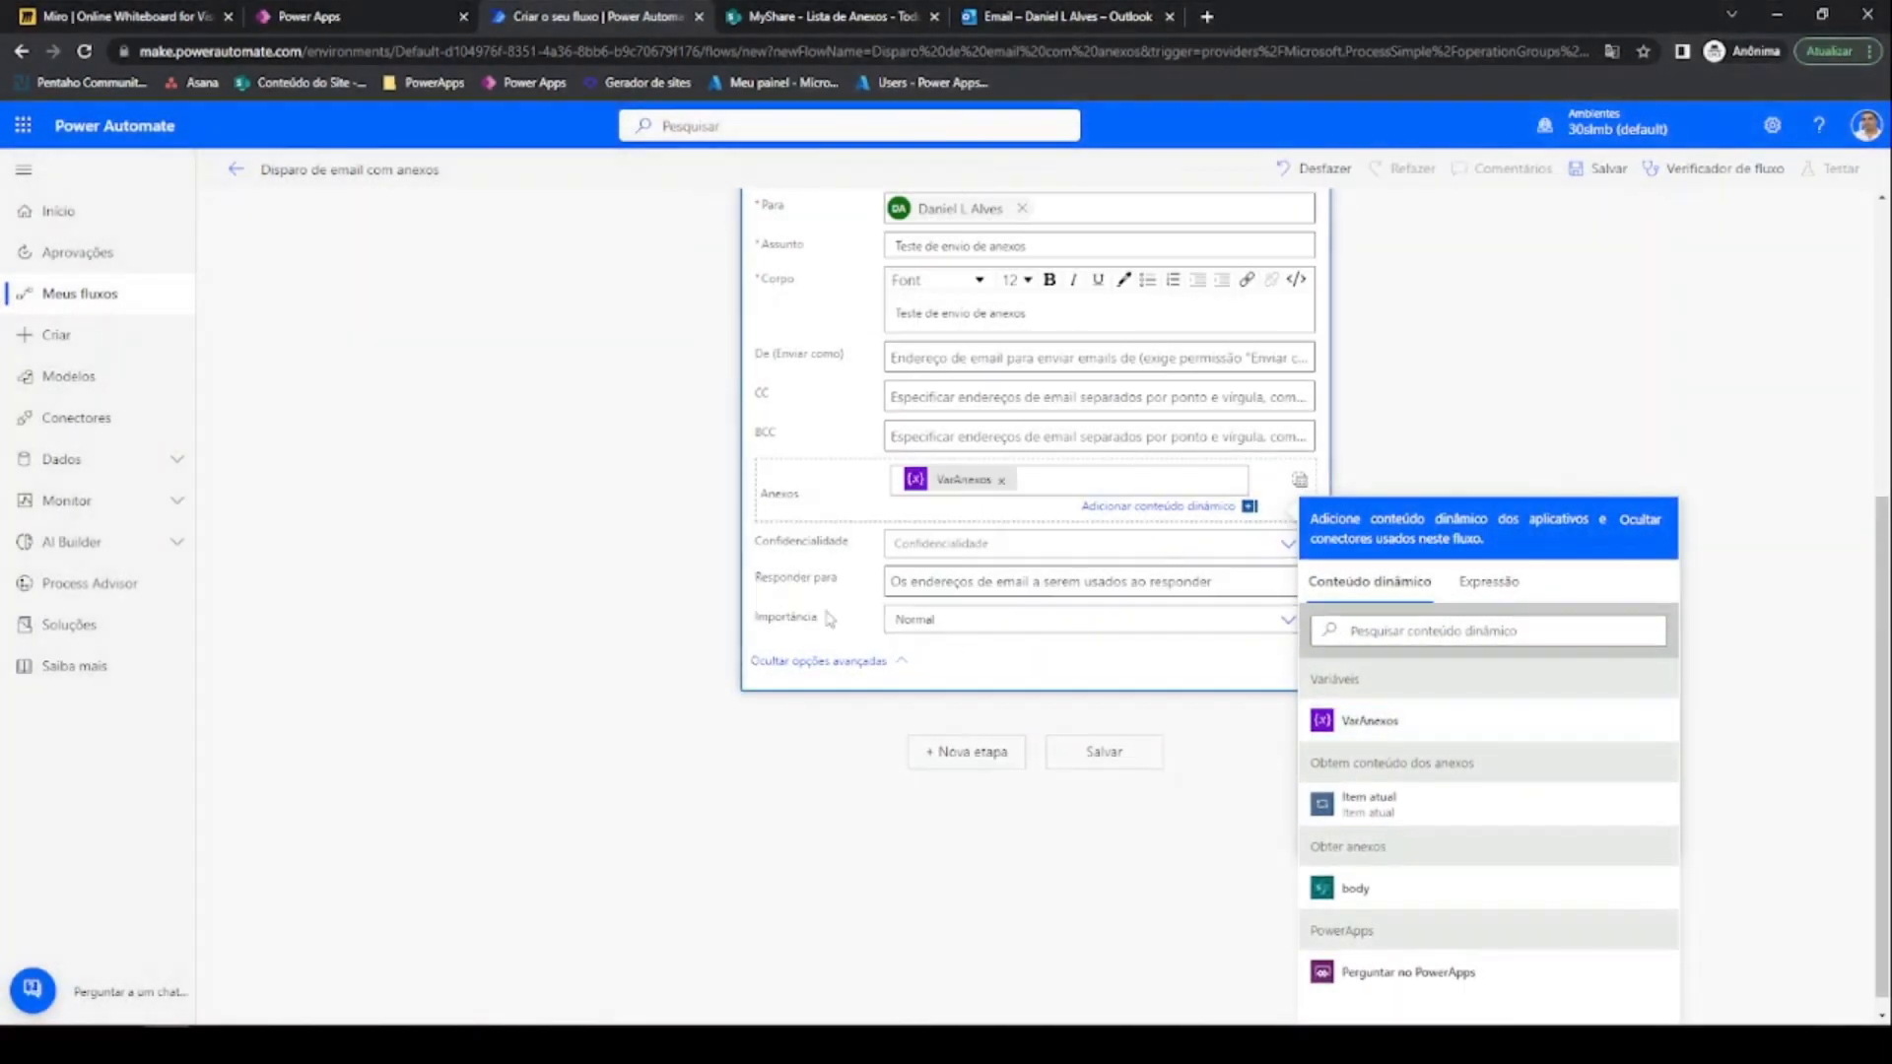
pyautogui.scroll(5, 825, 619)
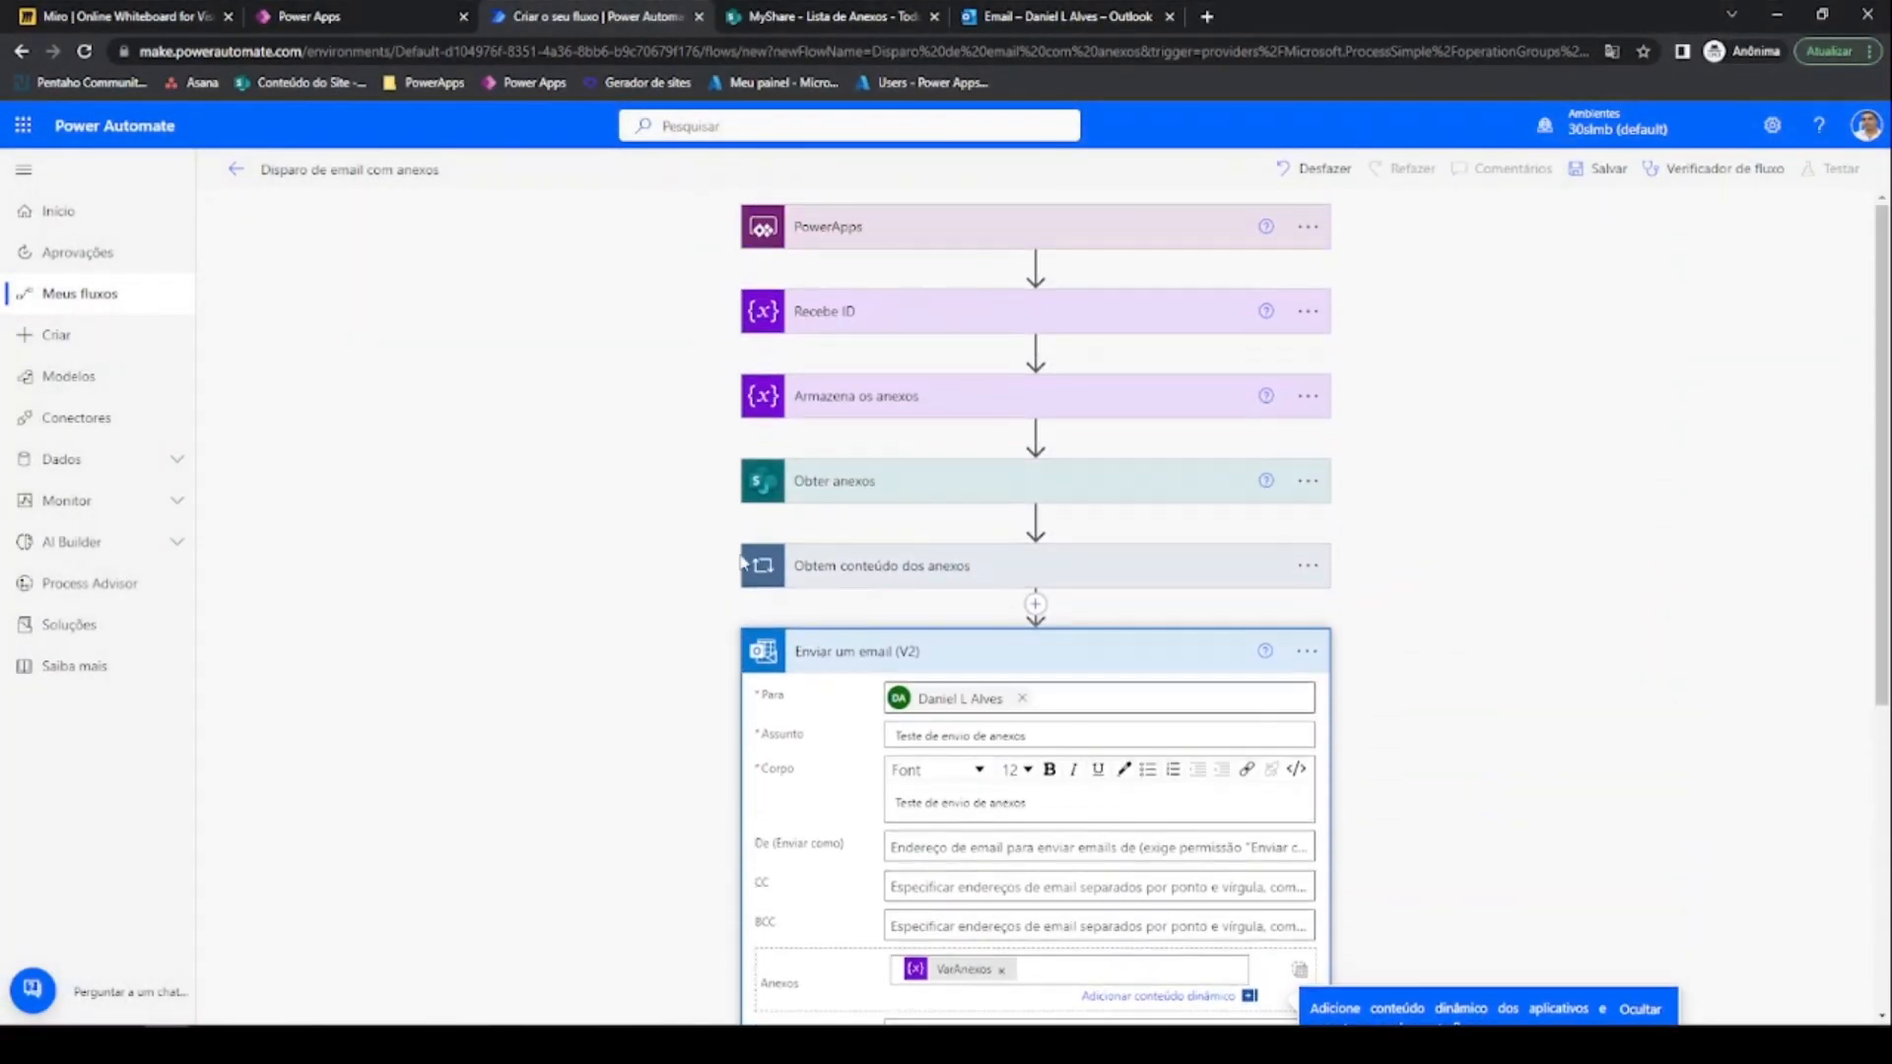
pyautogui.click(847, 659)
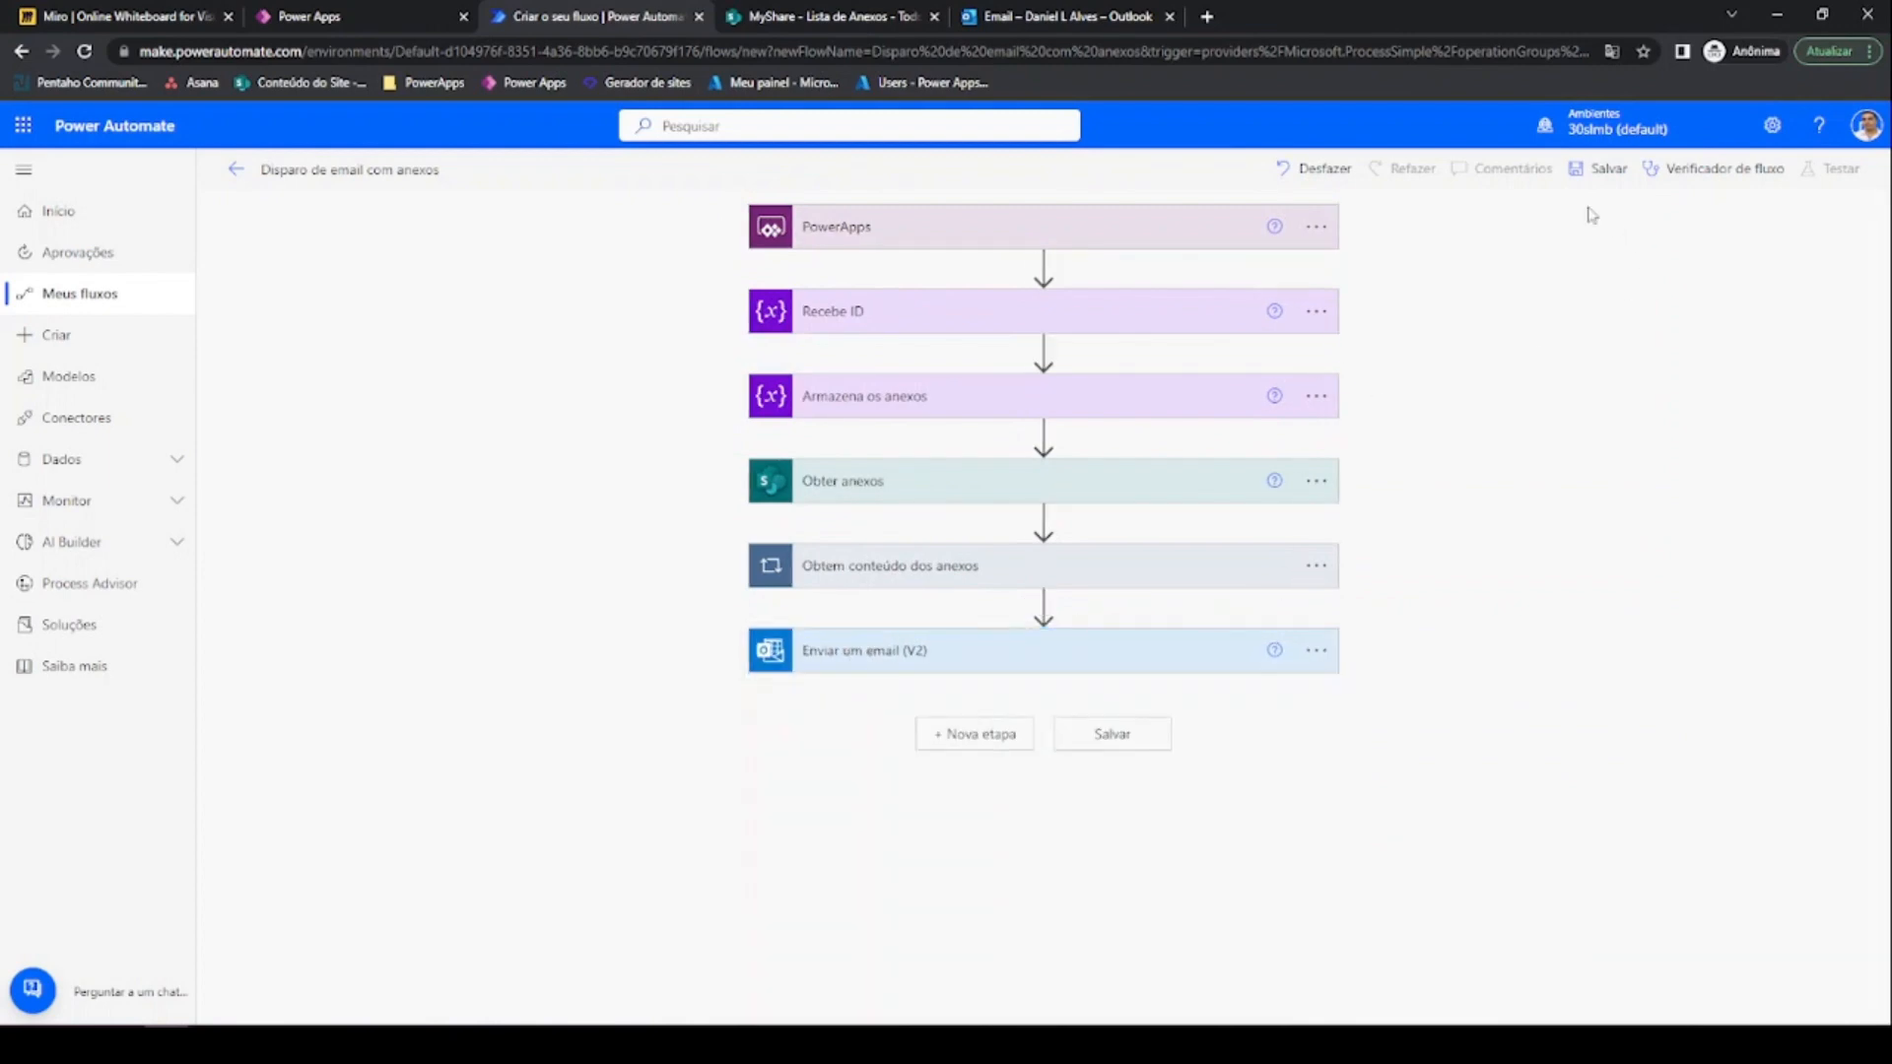
# Save the flow, set Recebe ID's value to 1, and run a manual test
pyautogui.click(1599, 172)
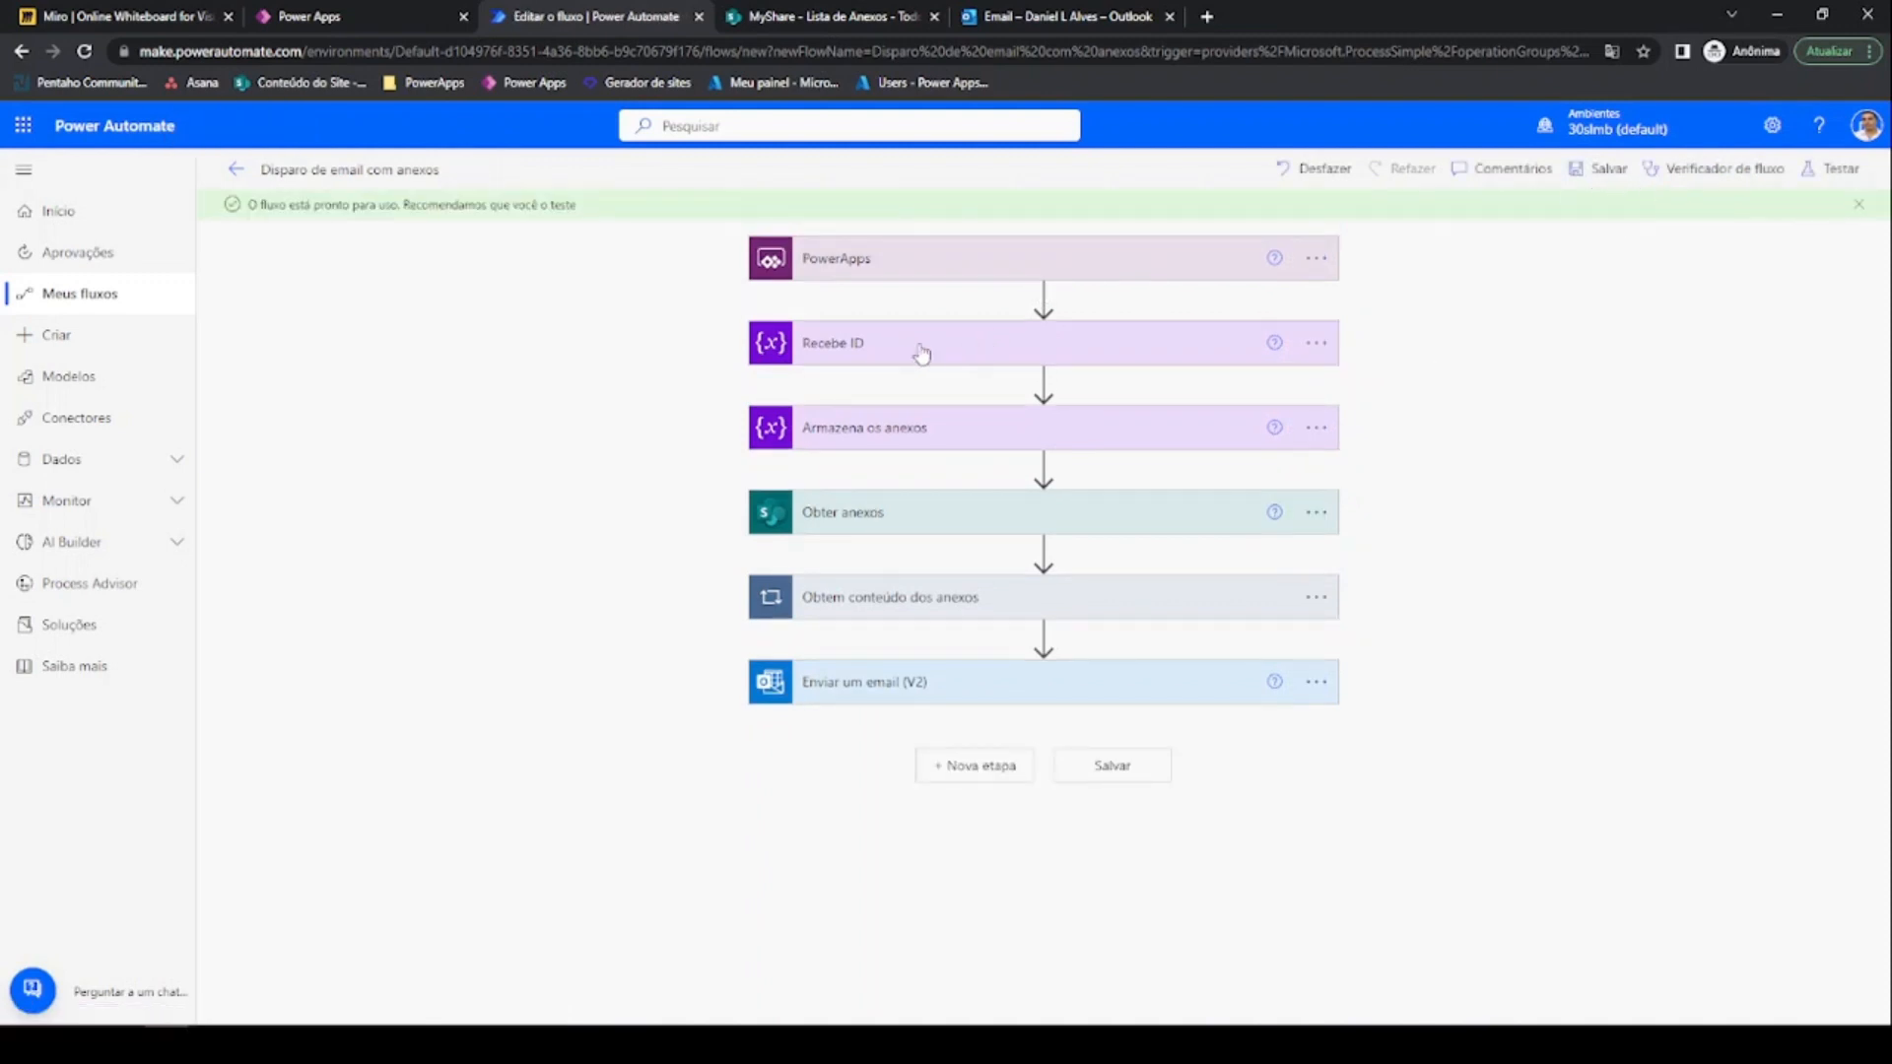
pyautogui.click(922, 351)
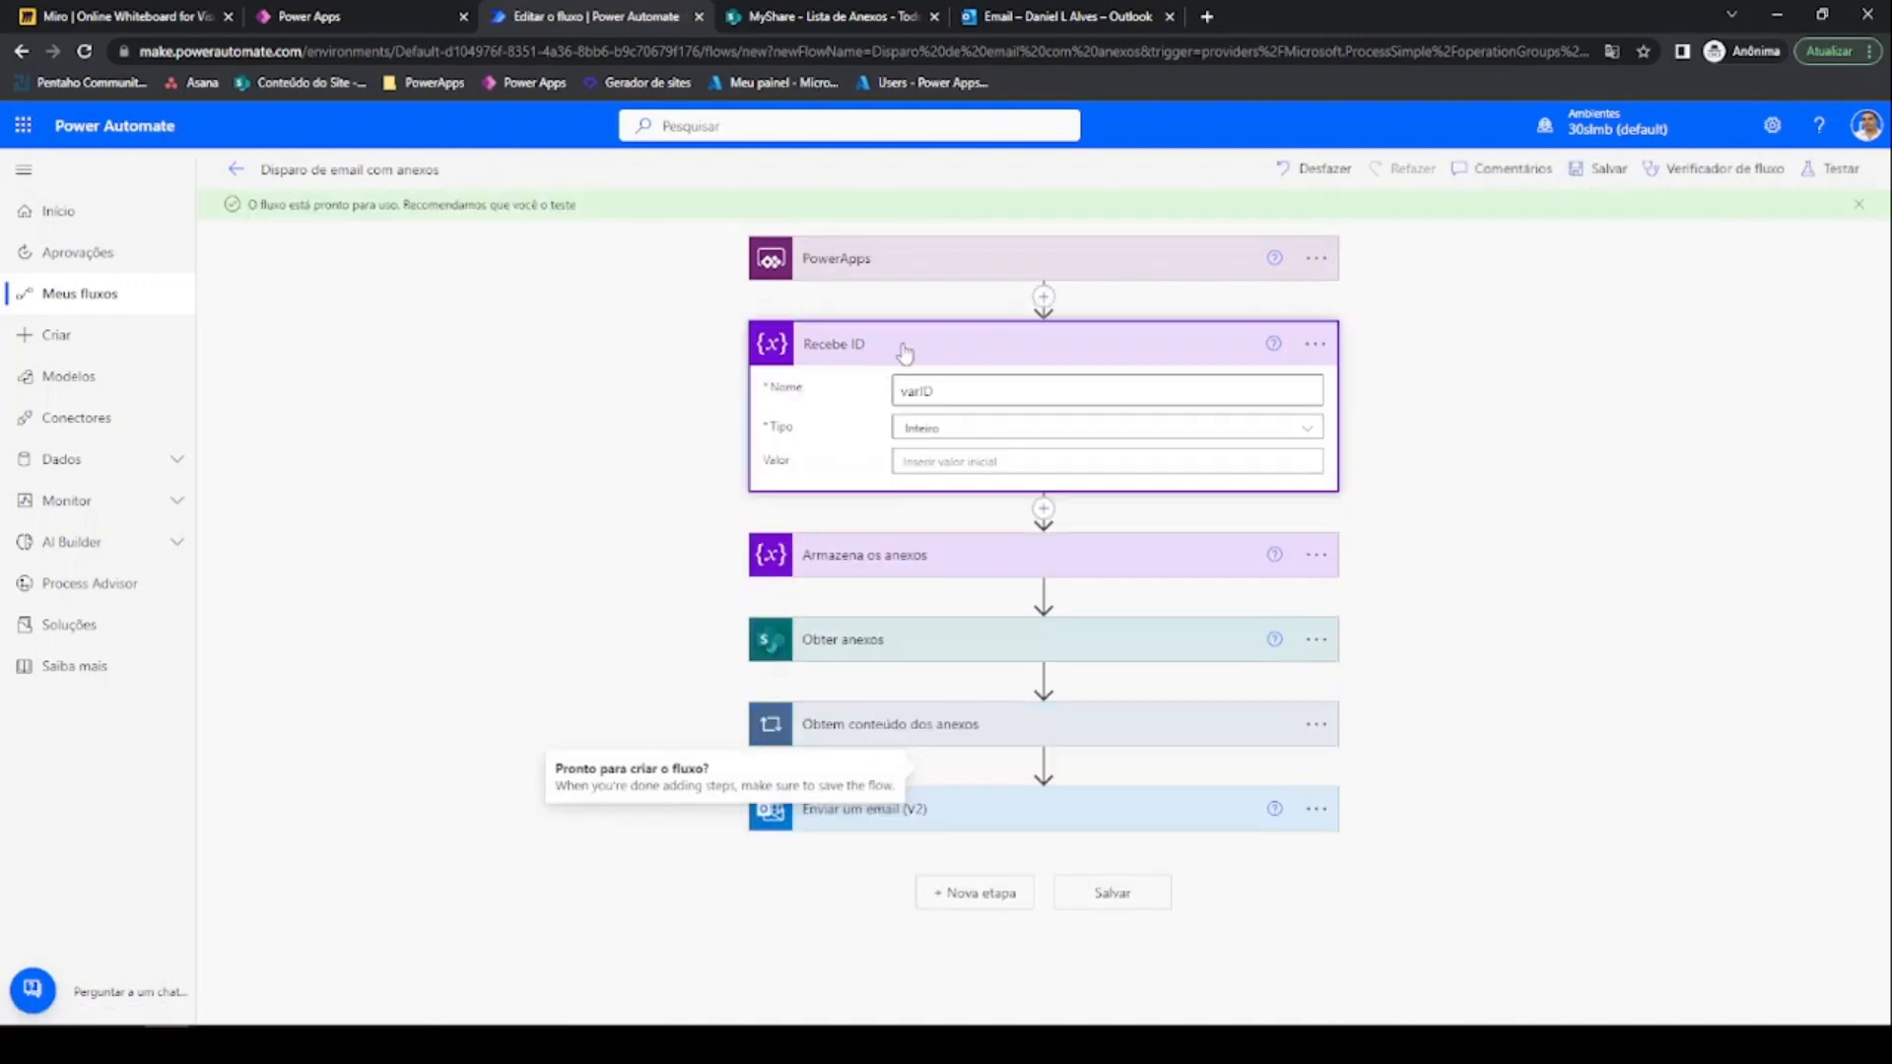
pyautogui.click(932, 459)
pyautogui.write('1')
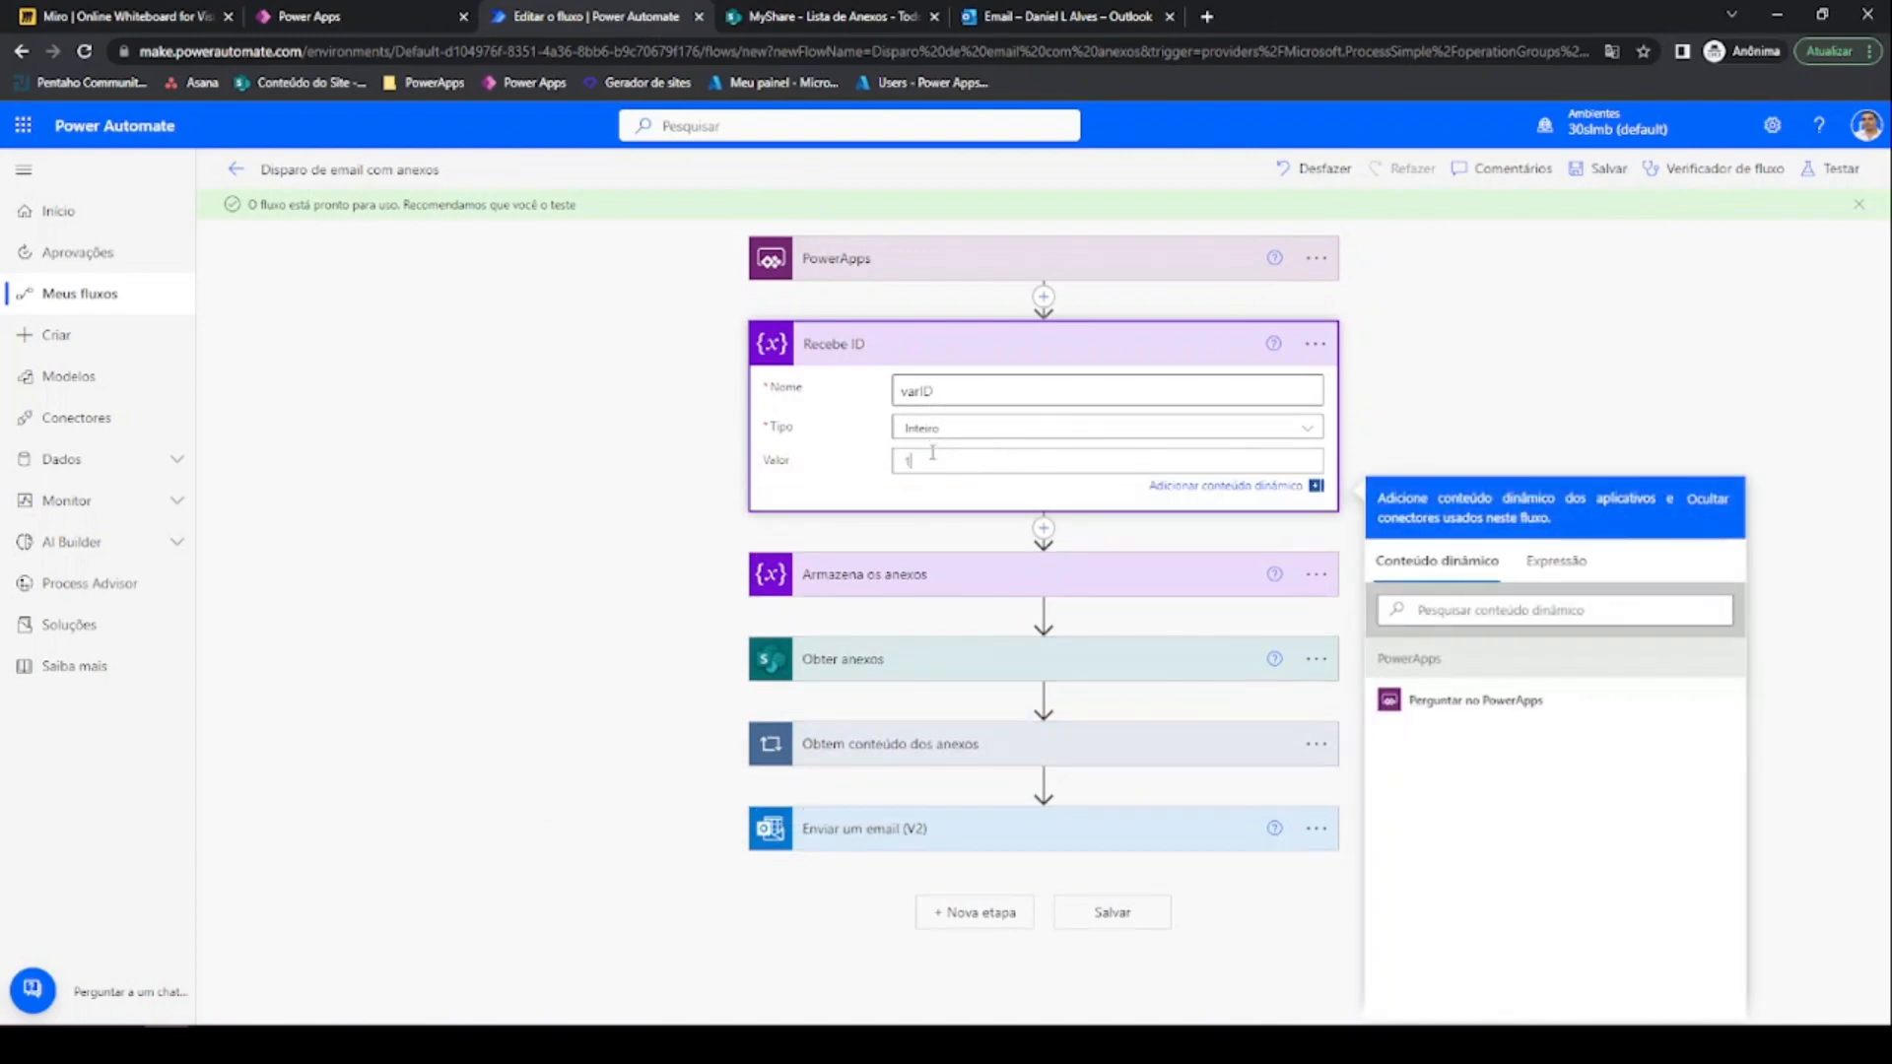
pyautogui.click(1835, 173)
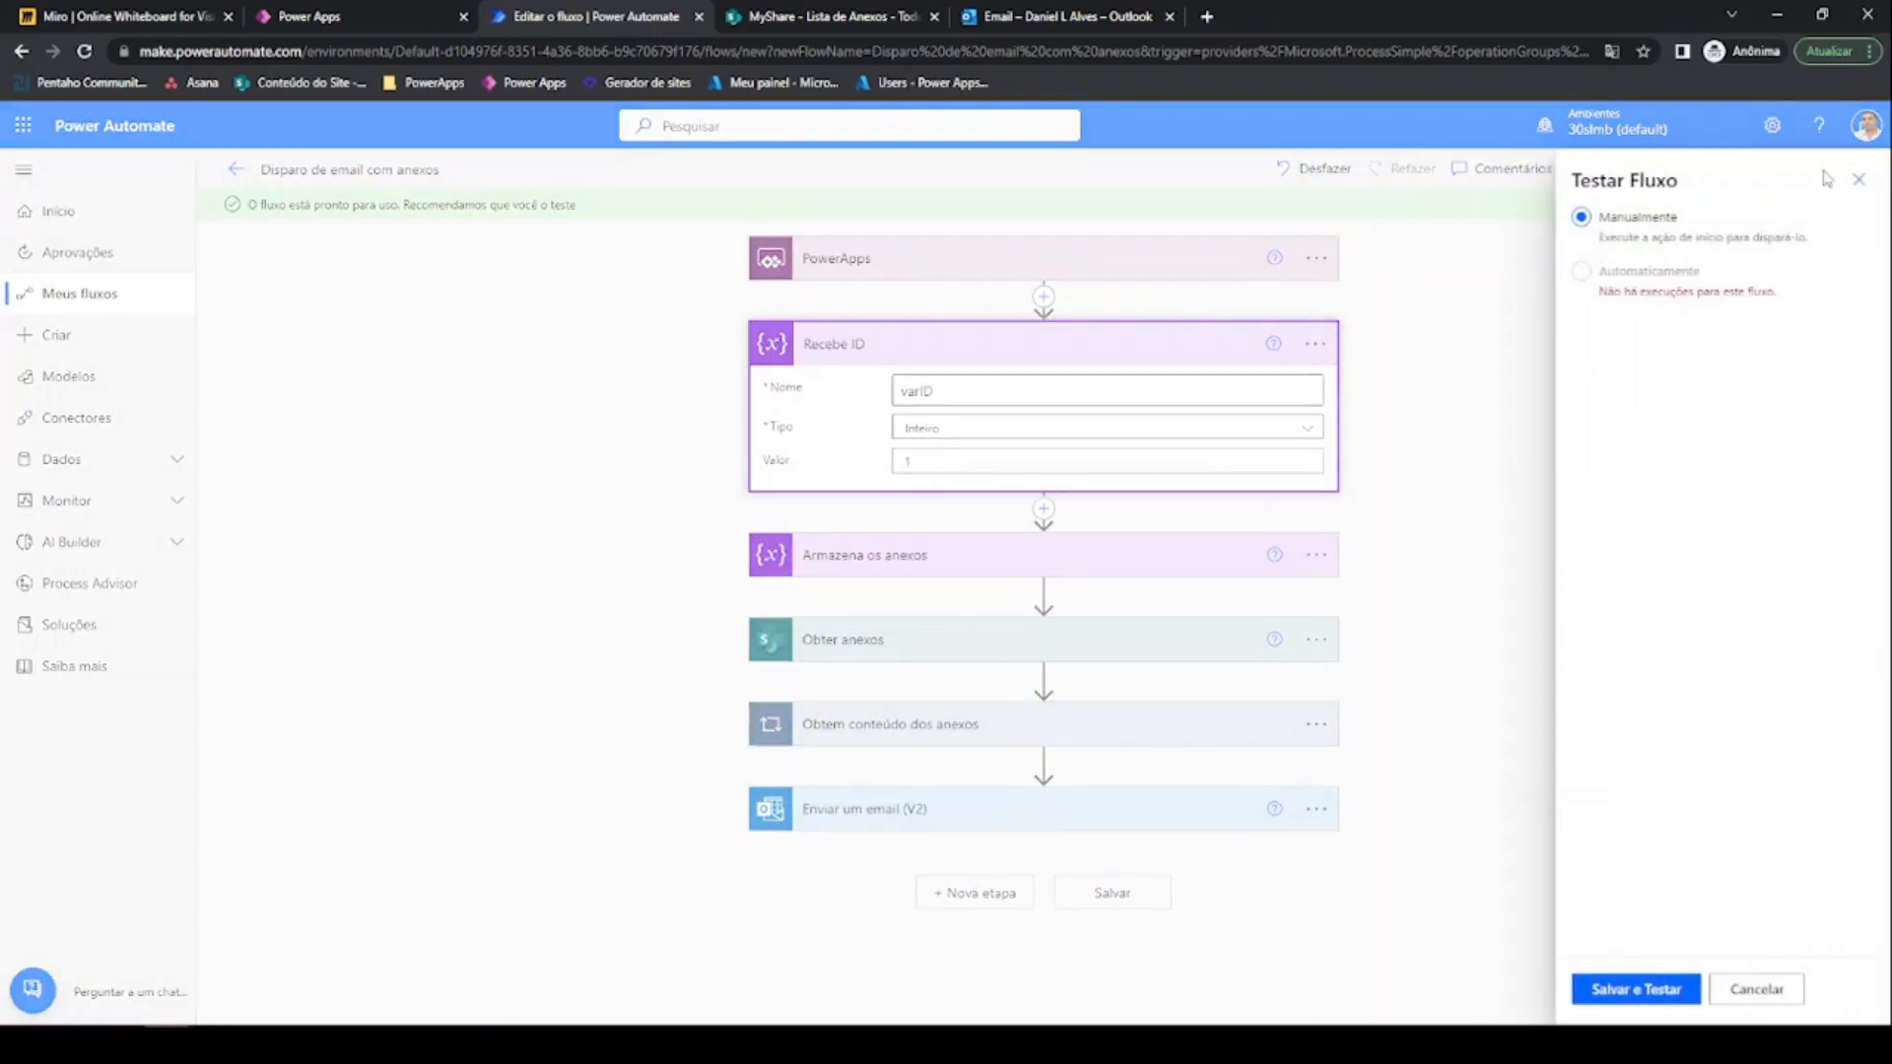
pyautogui.click(1648, 992)
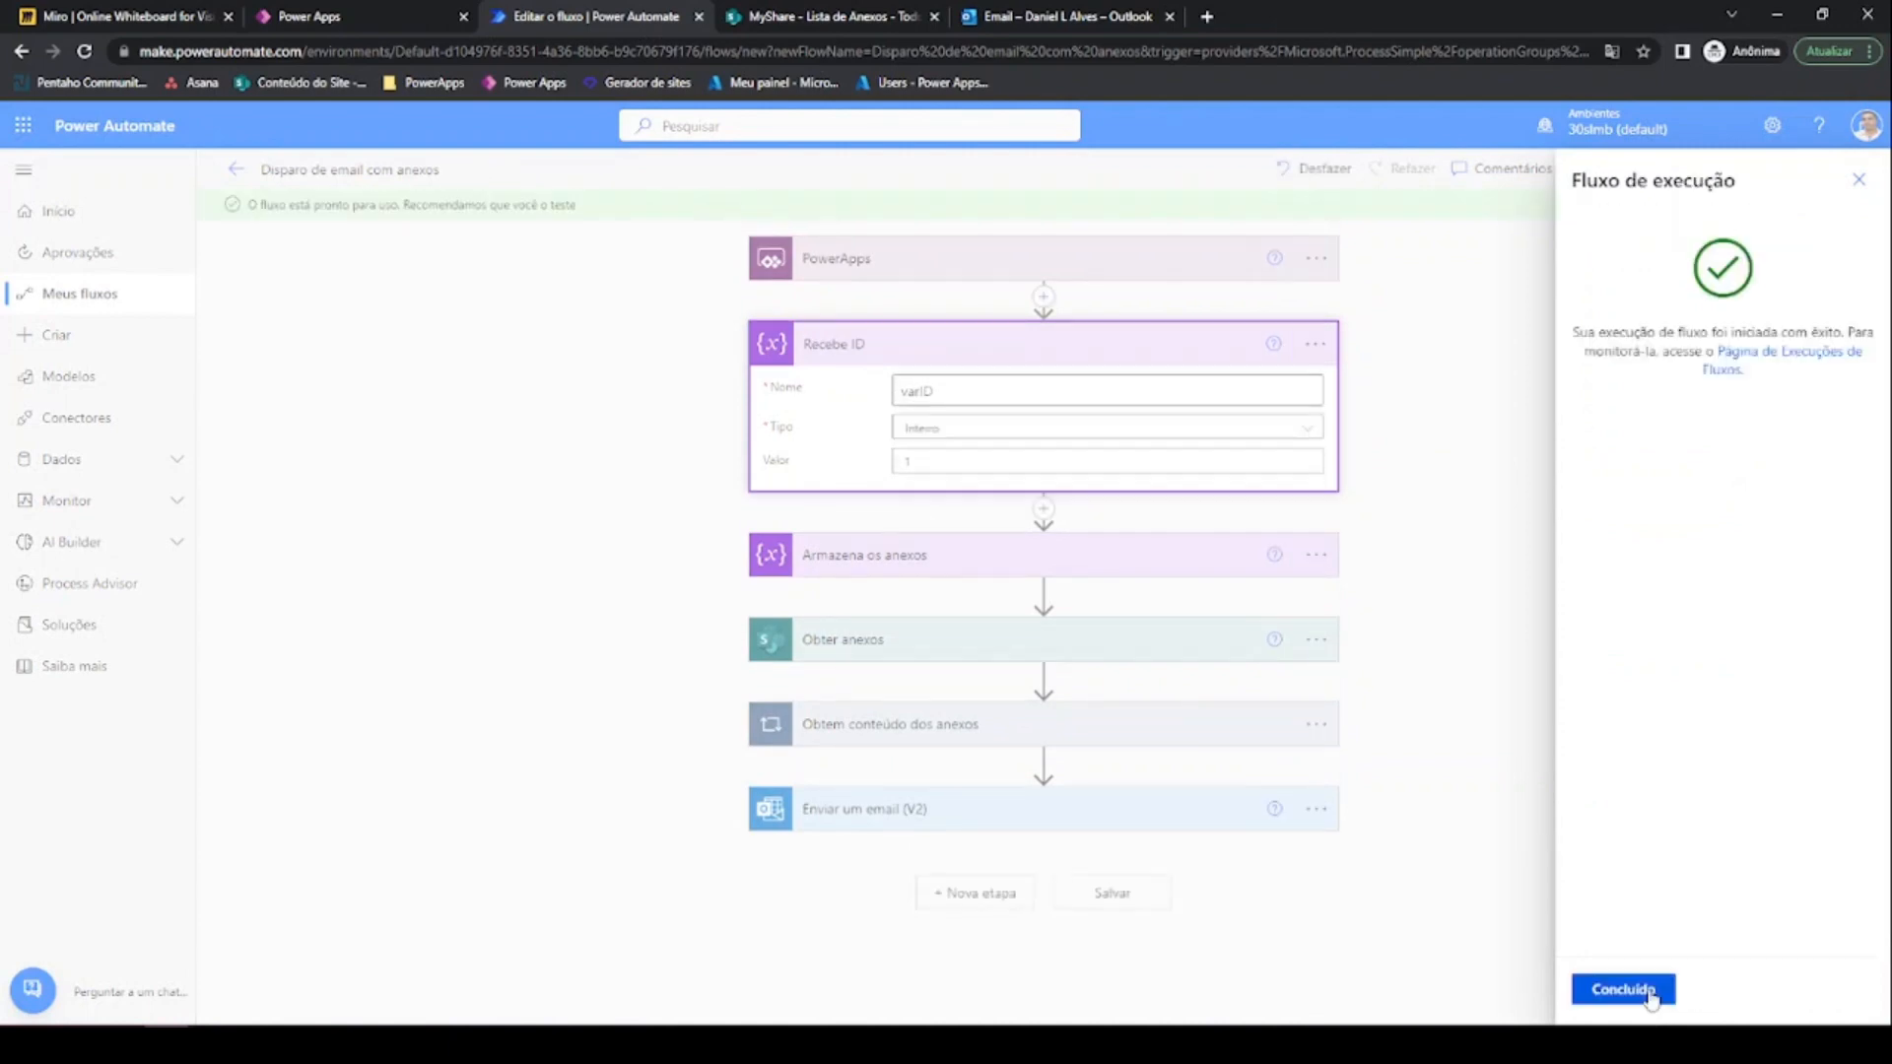
pyautogui.click(1623, 989)
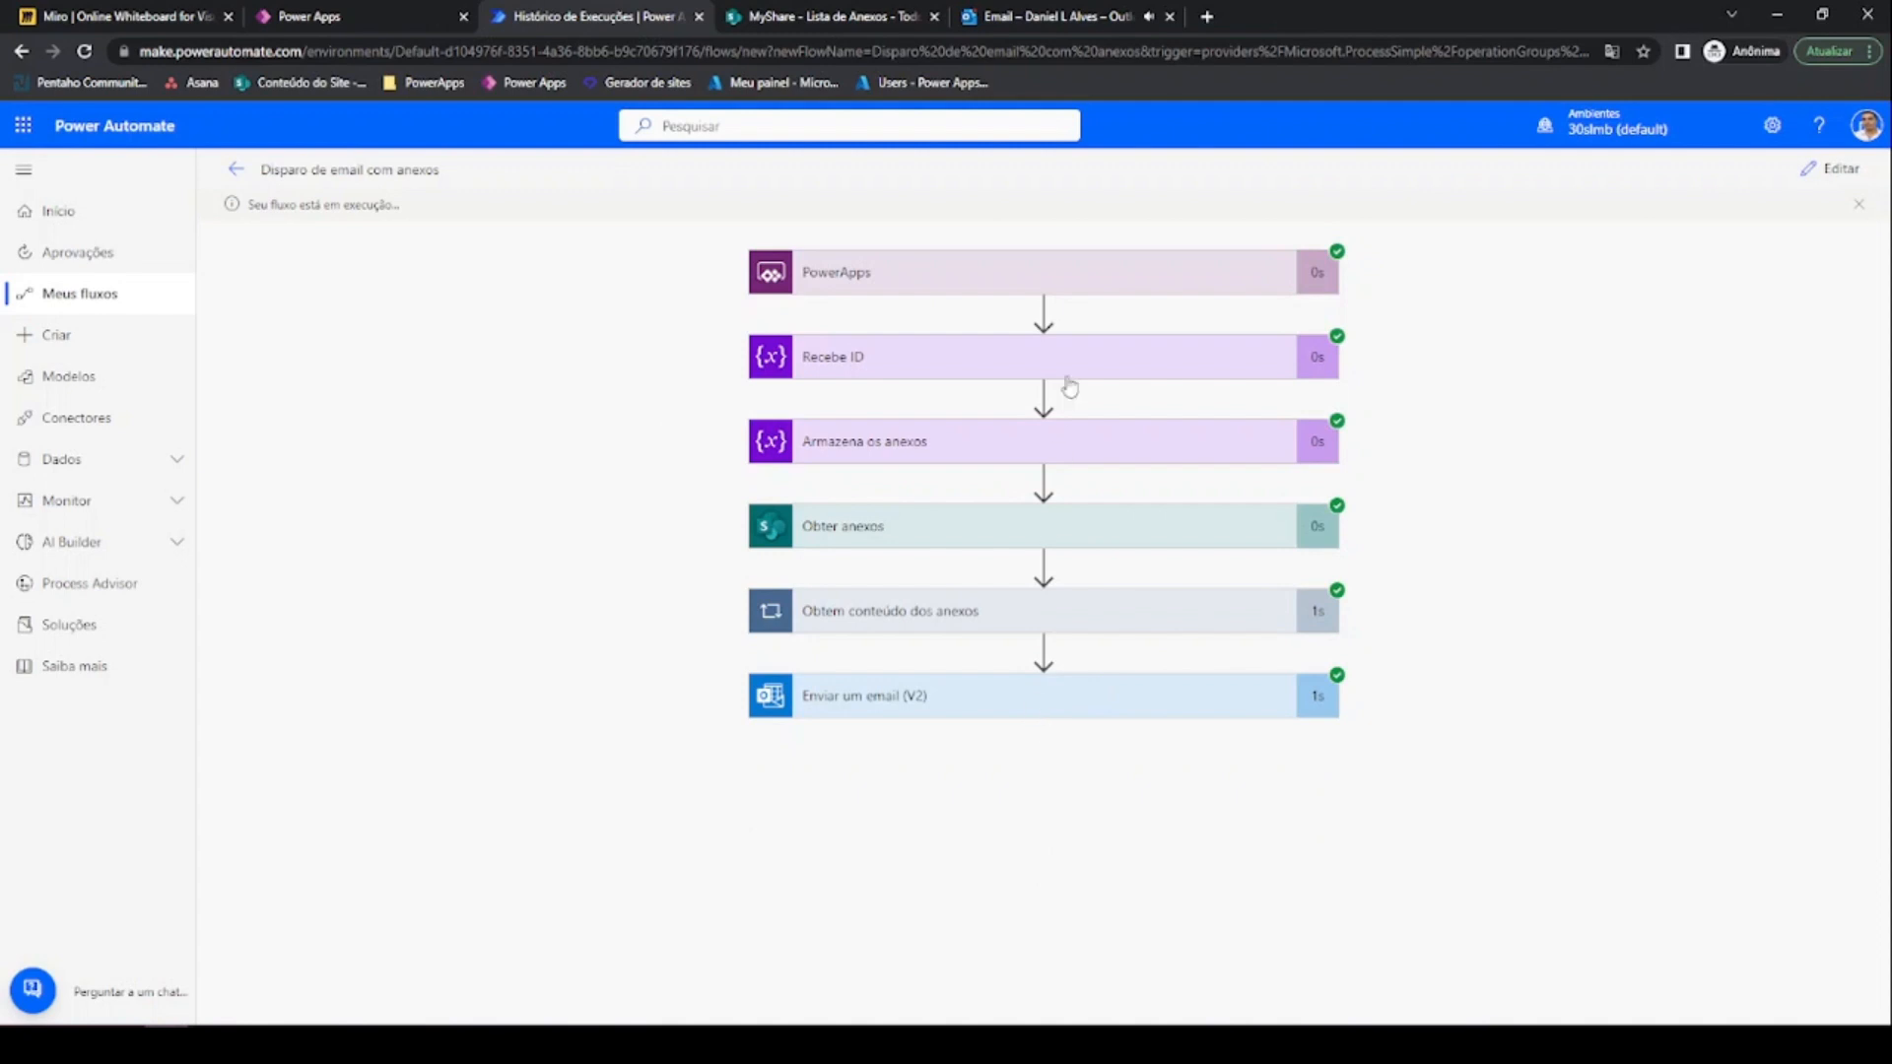
# Open the 'Teste de envio de anexos' email with Simulado PL-900.docx in Outlook, then return to run history
pyautogui.click(989, 26)
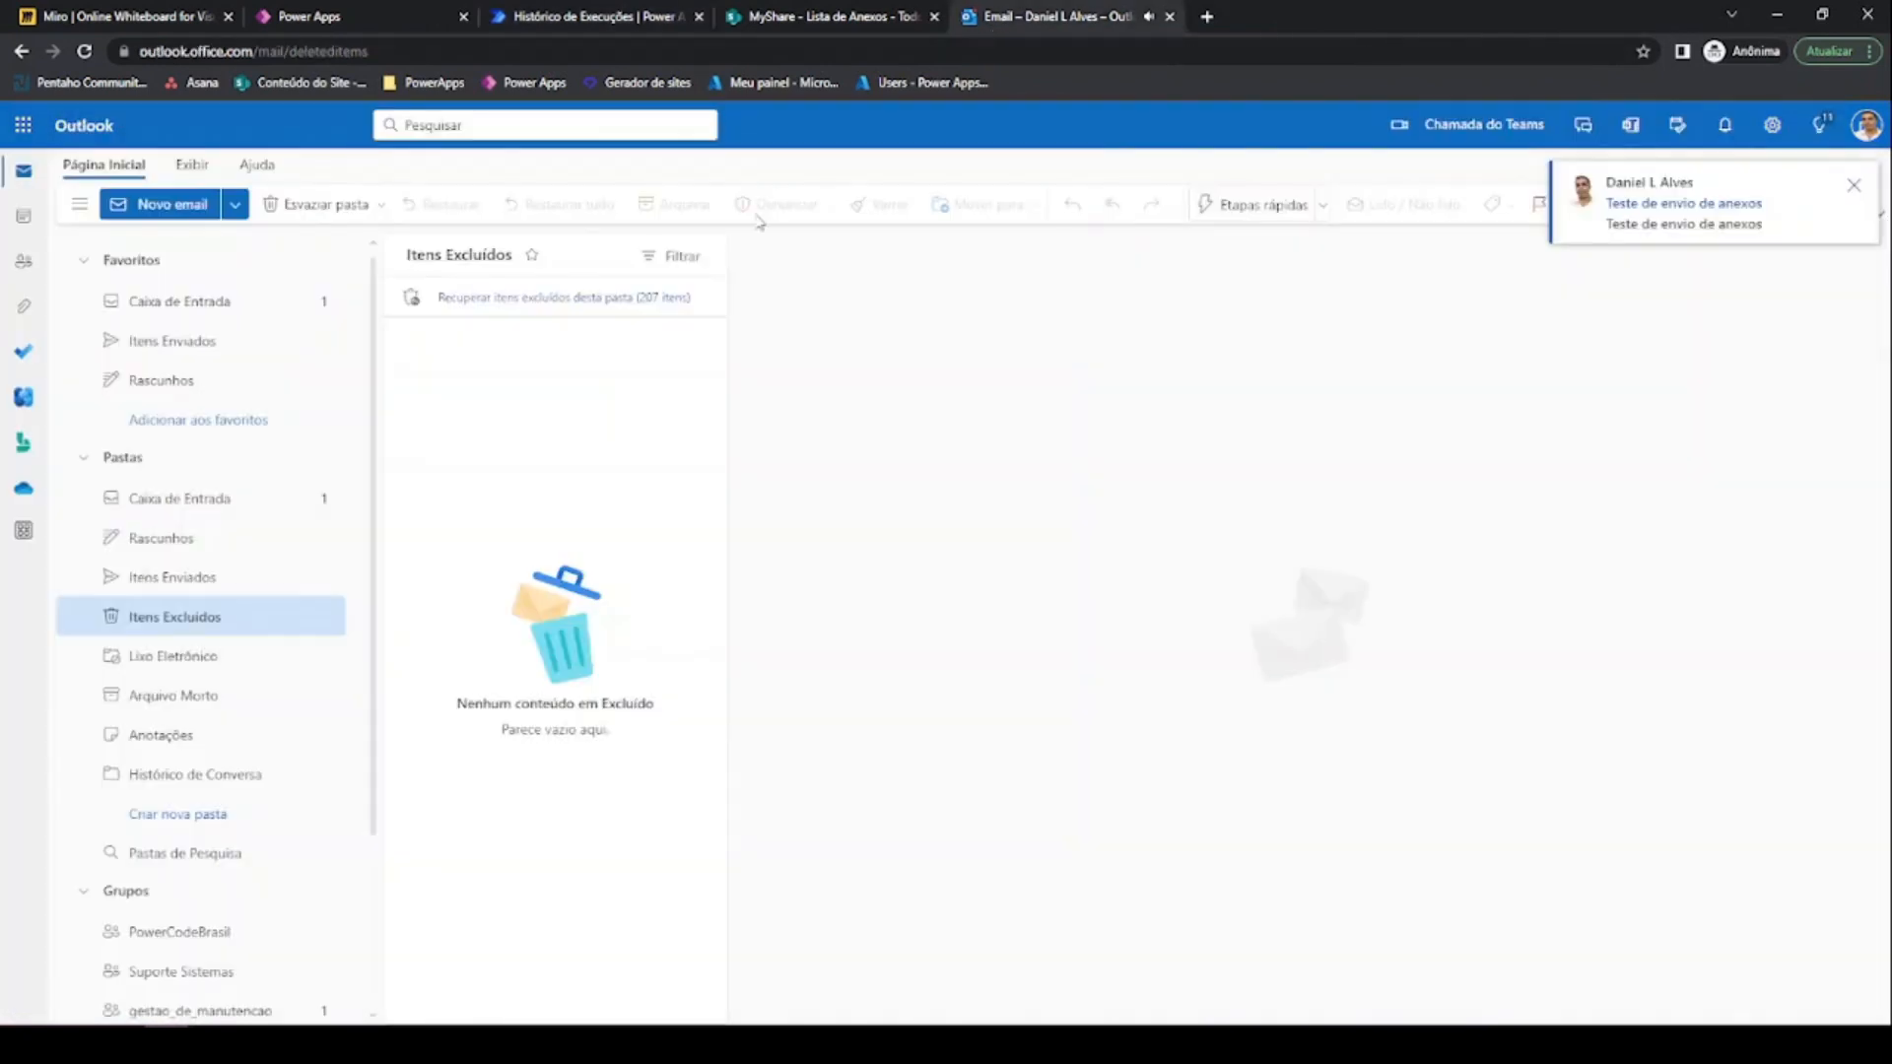
pyautogui.click(320, 303)
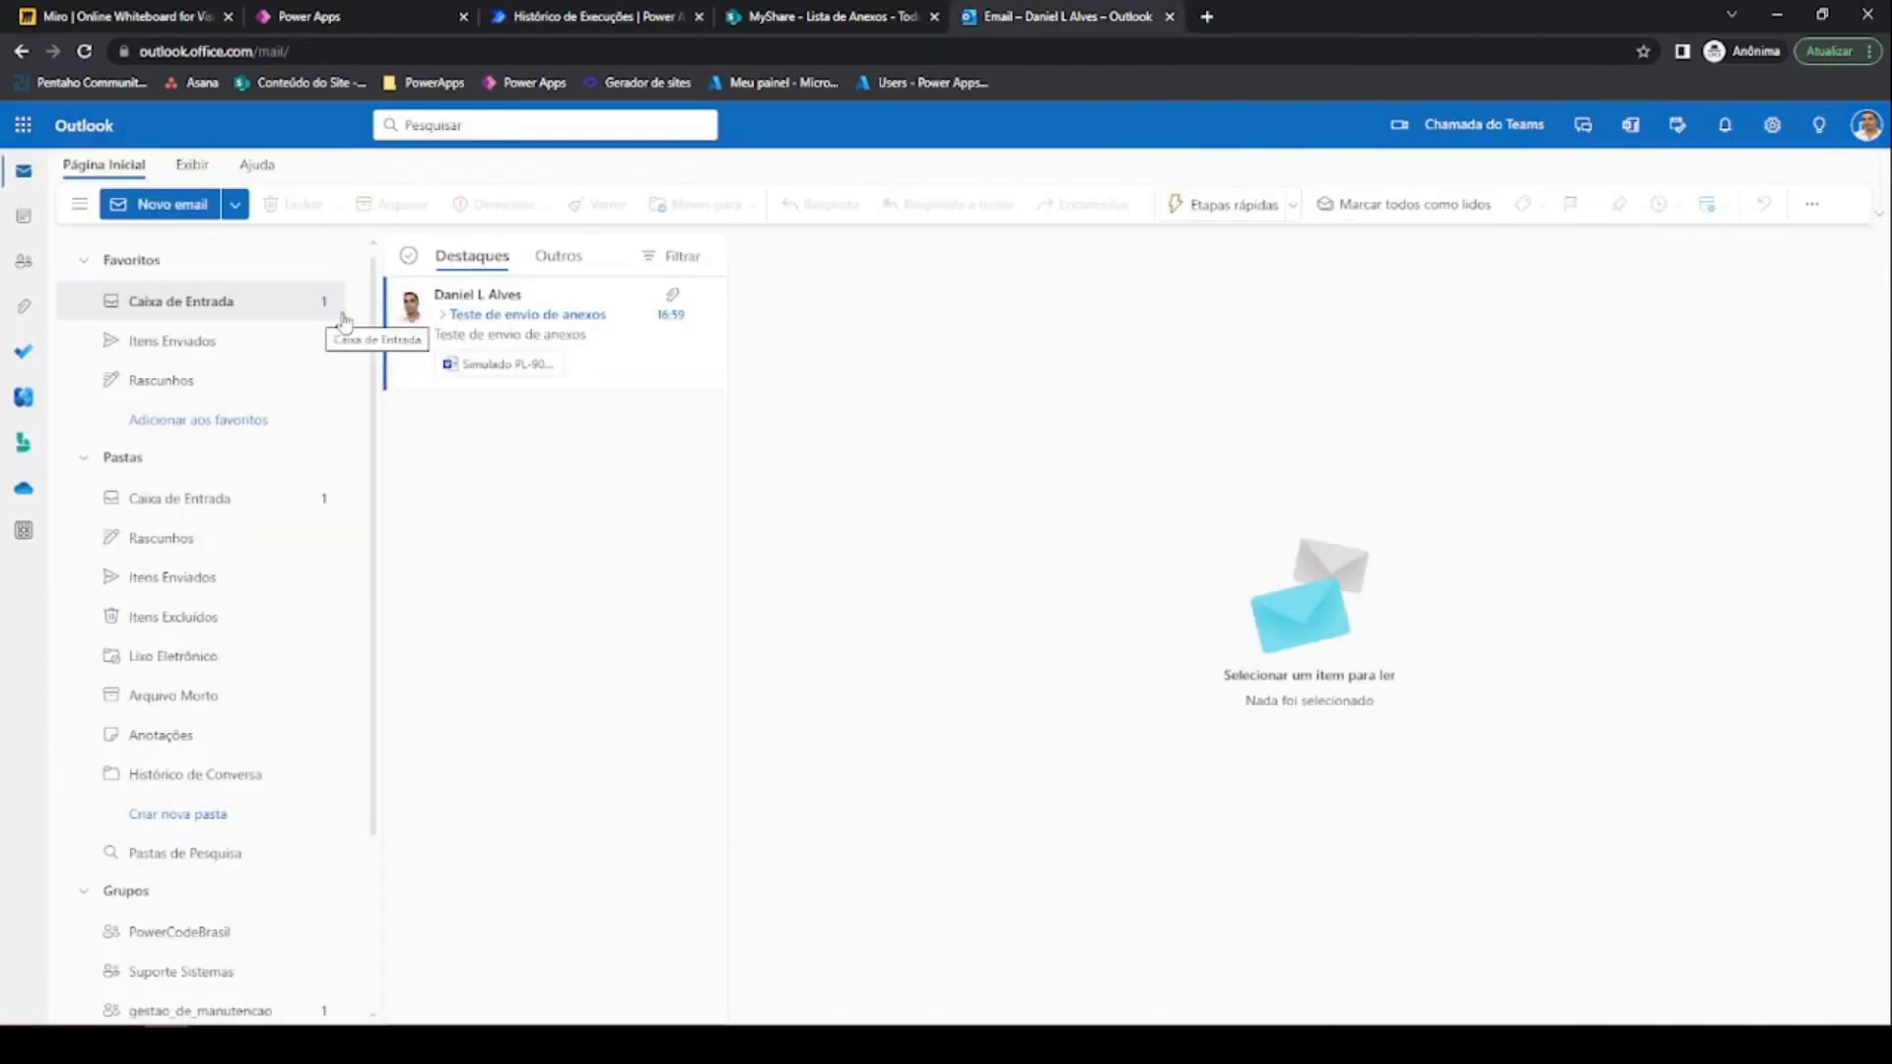
pyautogui.click(546, 336)
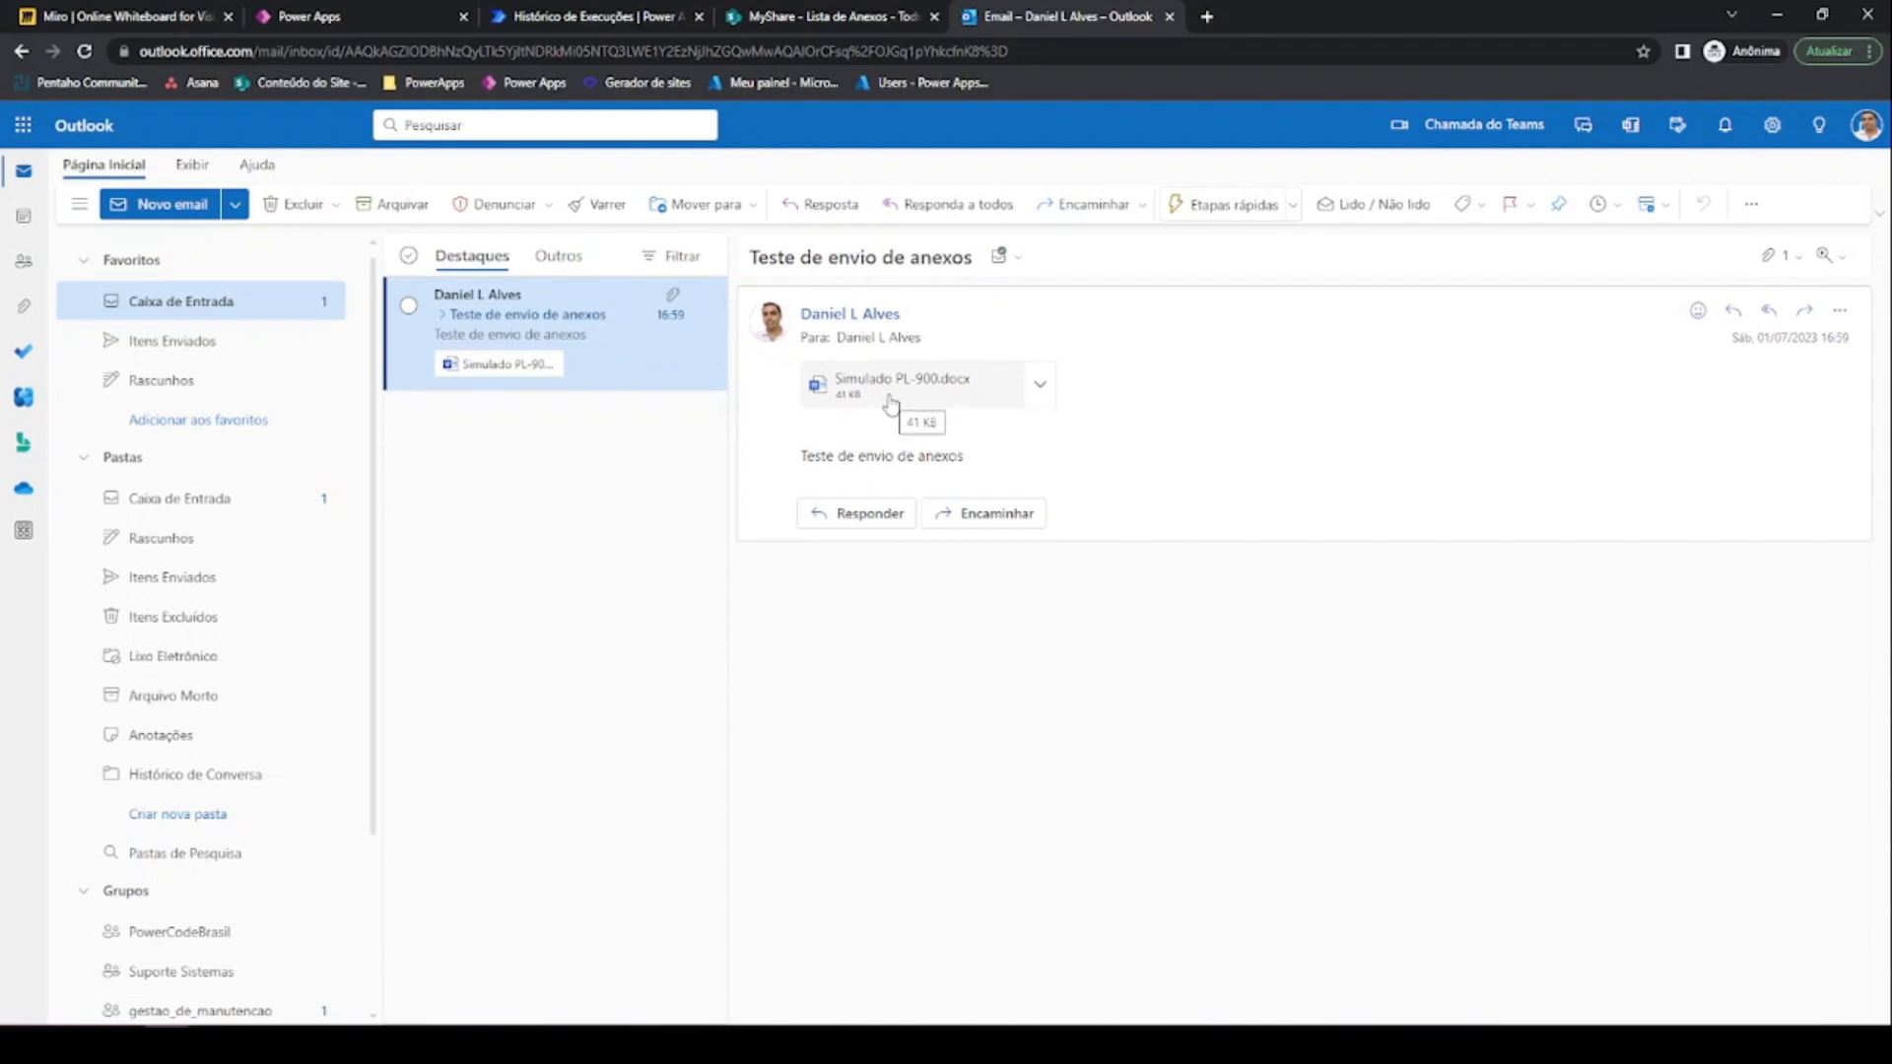
pyautogui.click(582, 16)
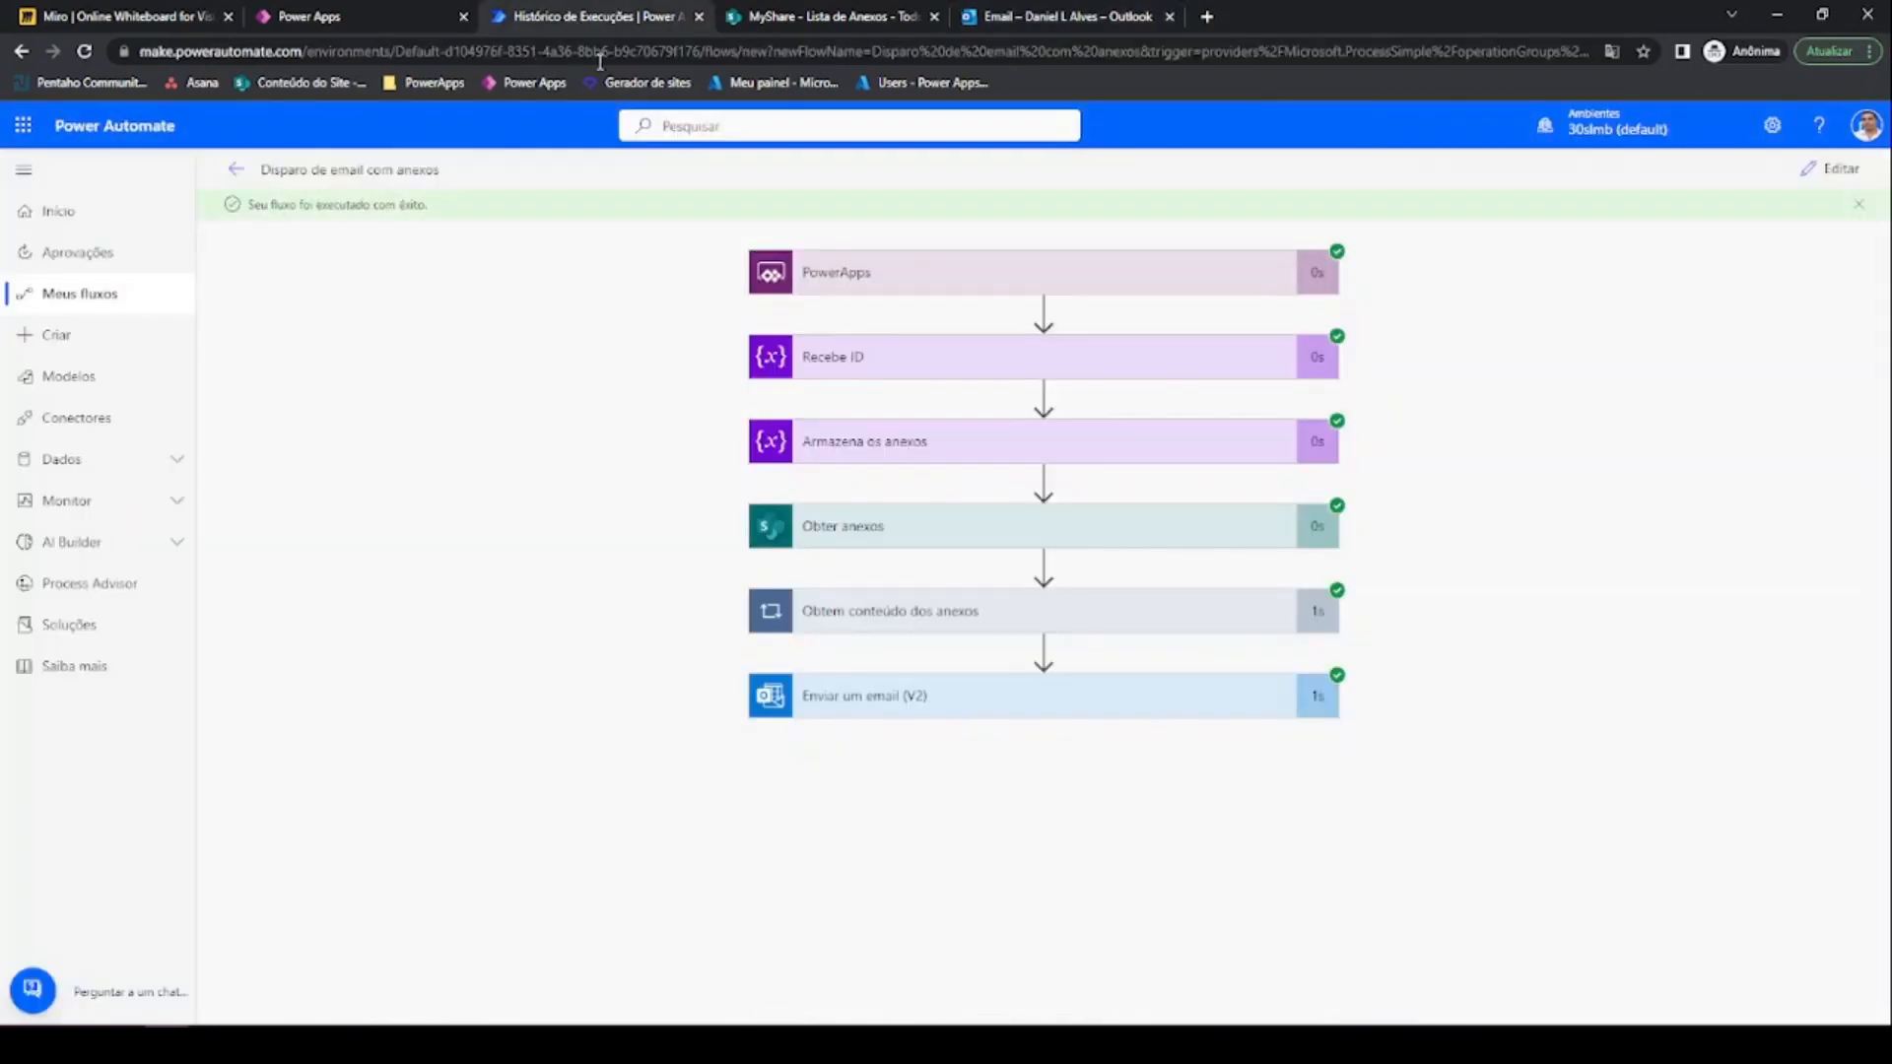
# Replace Recebe ID's test value 1 with the Perguntar no PowerApps parameter, save, and return to Power Apps
pyautogui.click(1806, 174)
pyautogui.click(926, 430)
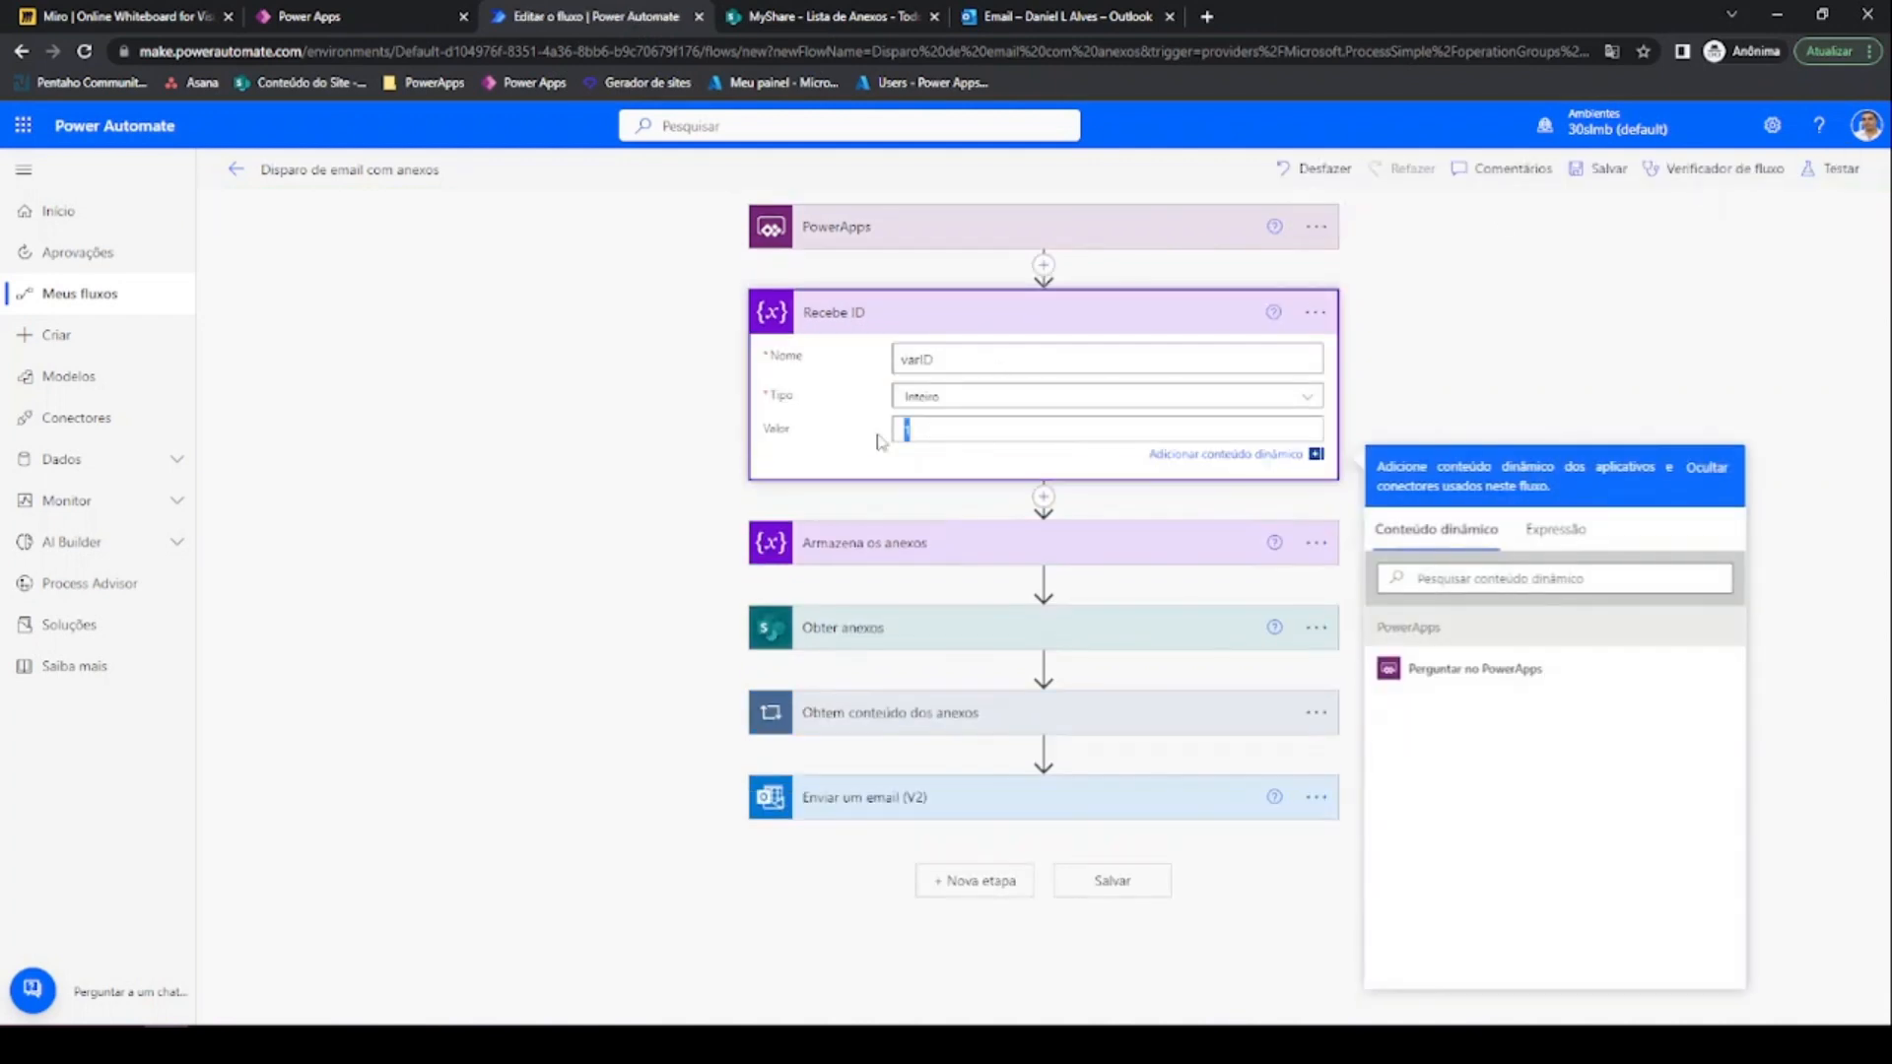
pyautogui.press('BackSpace')
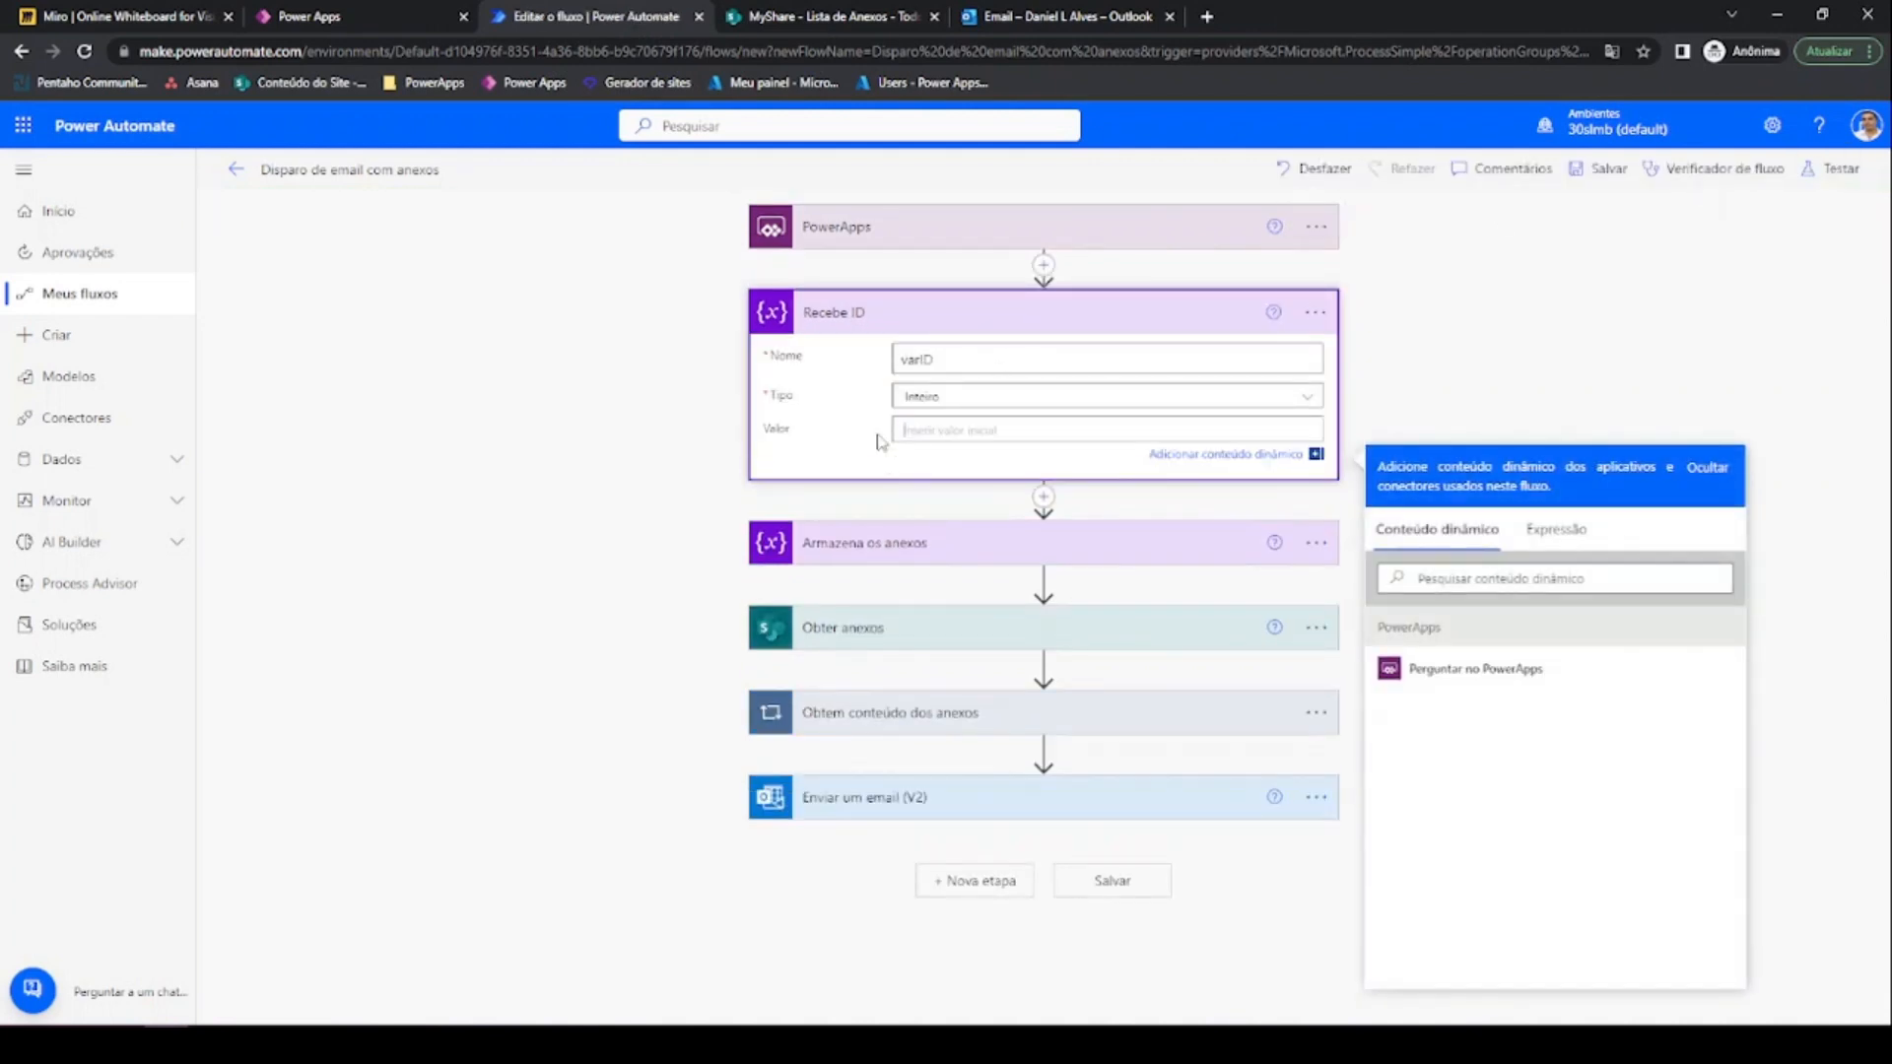
pyautogui.click(1419, 672)
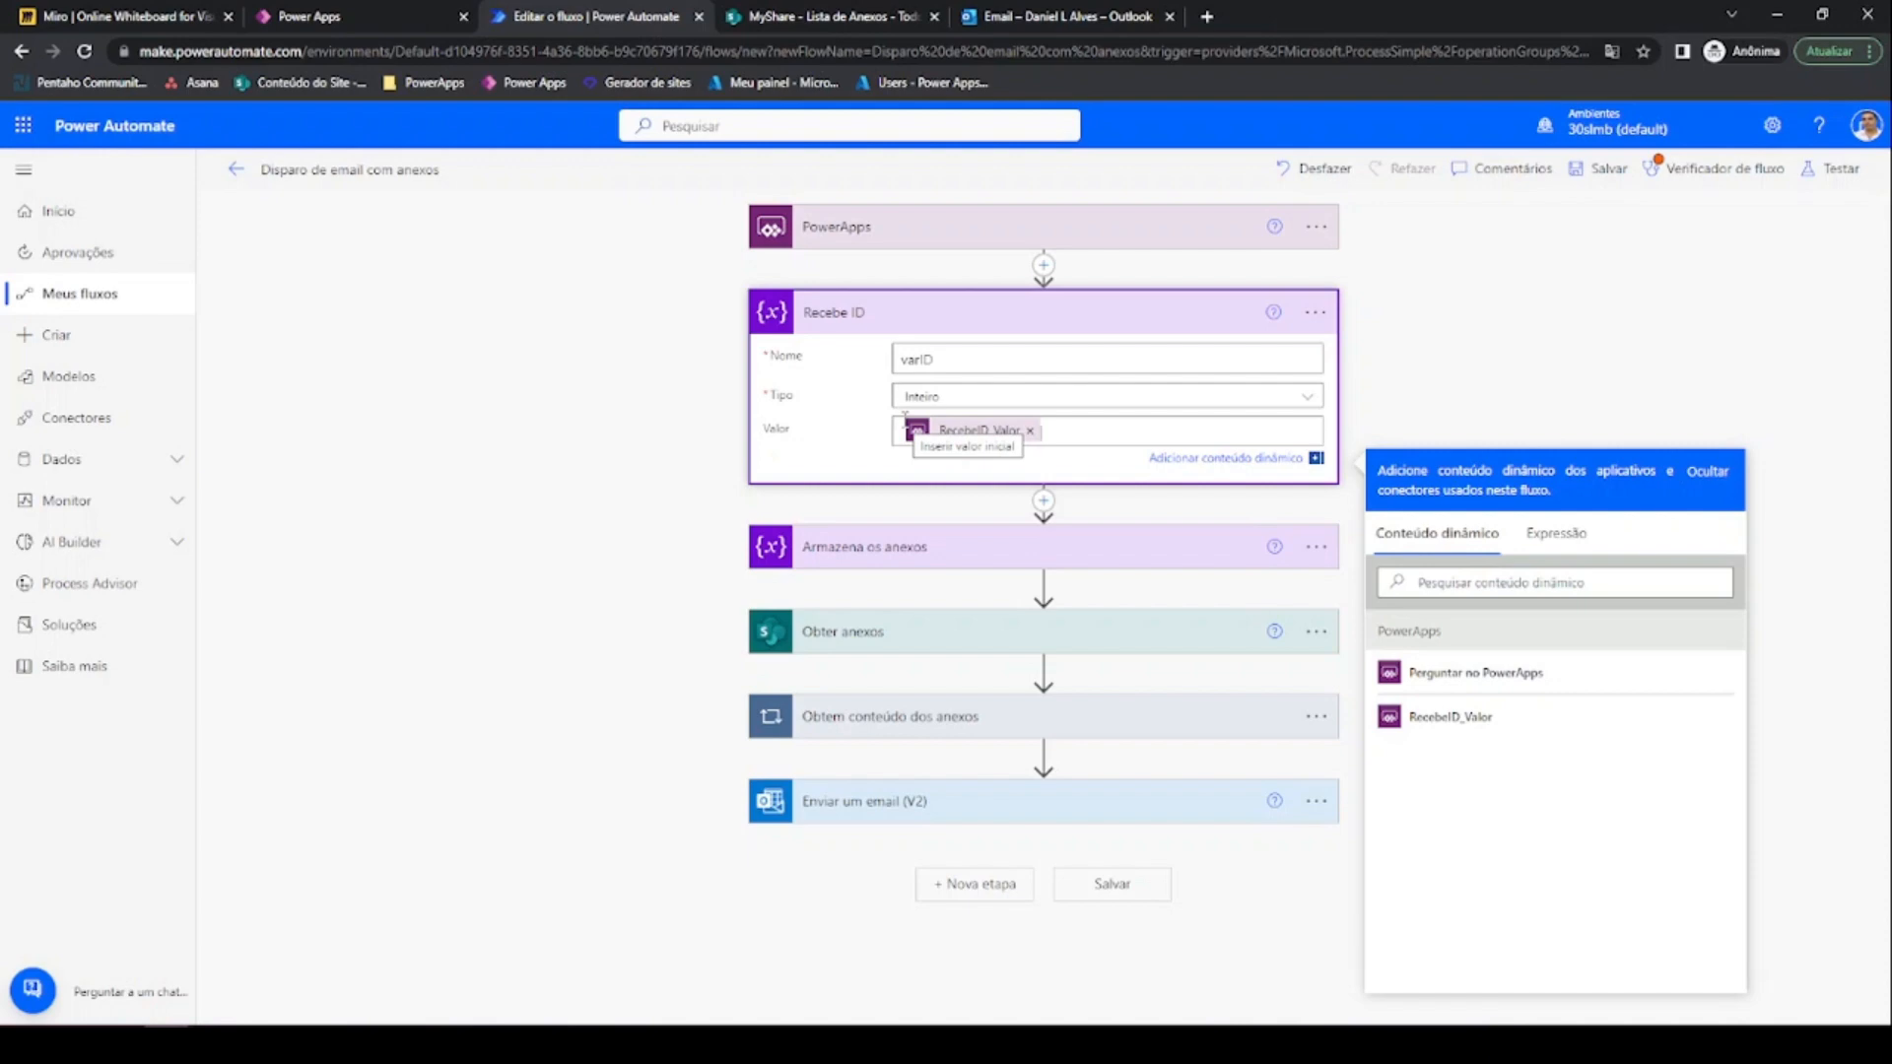
pyautogui.click(1598, 168)
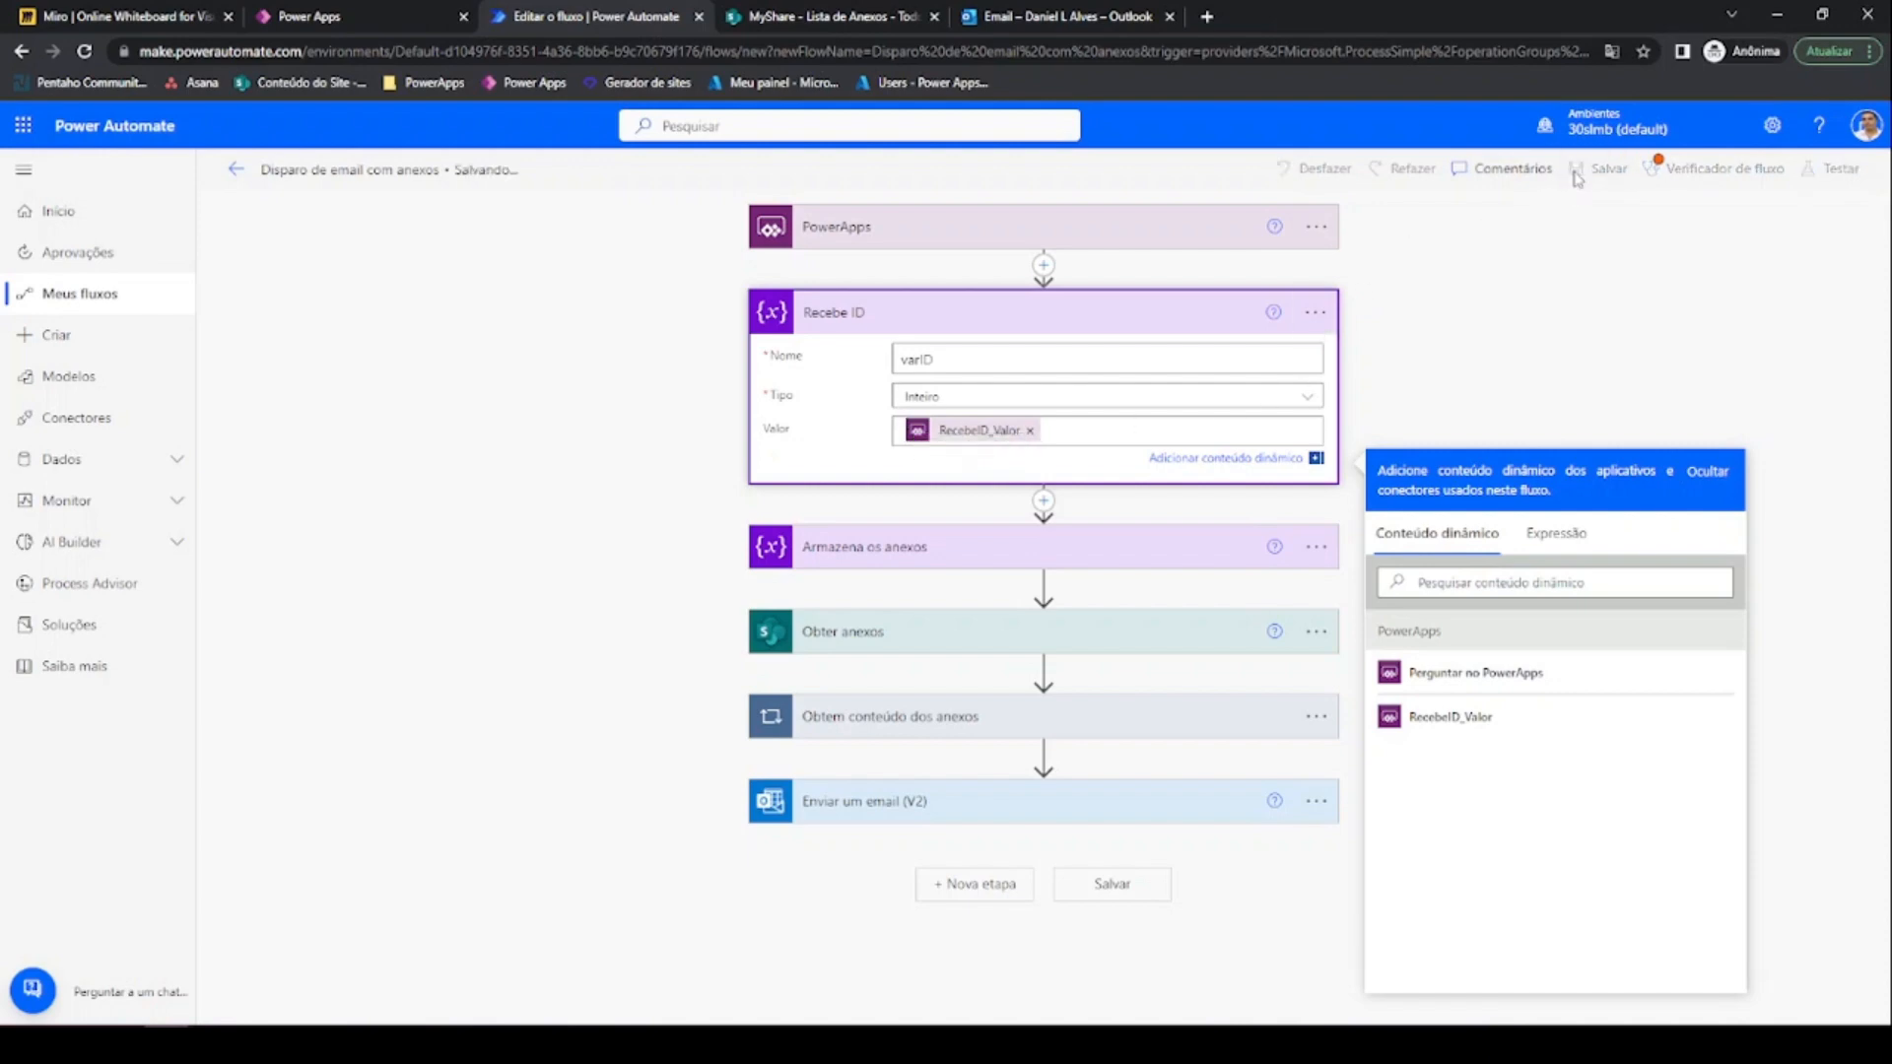
pyautogui.click(384, 10)
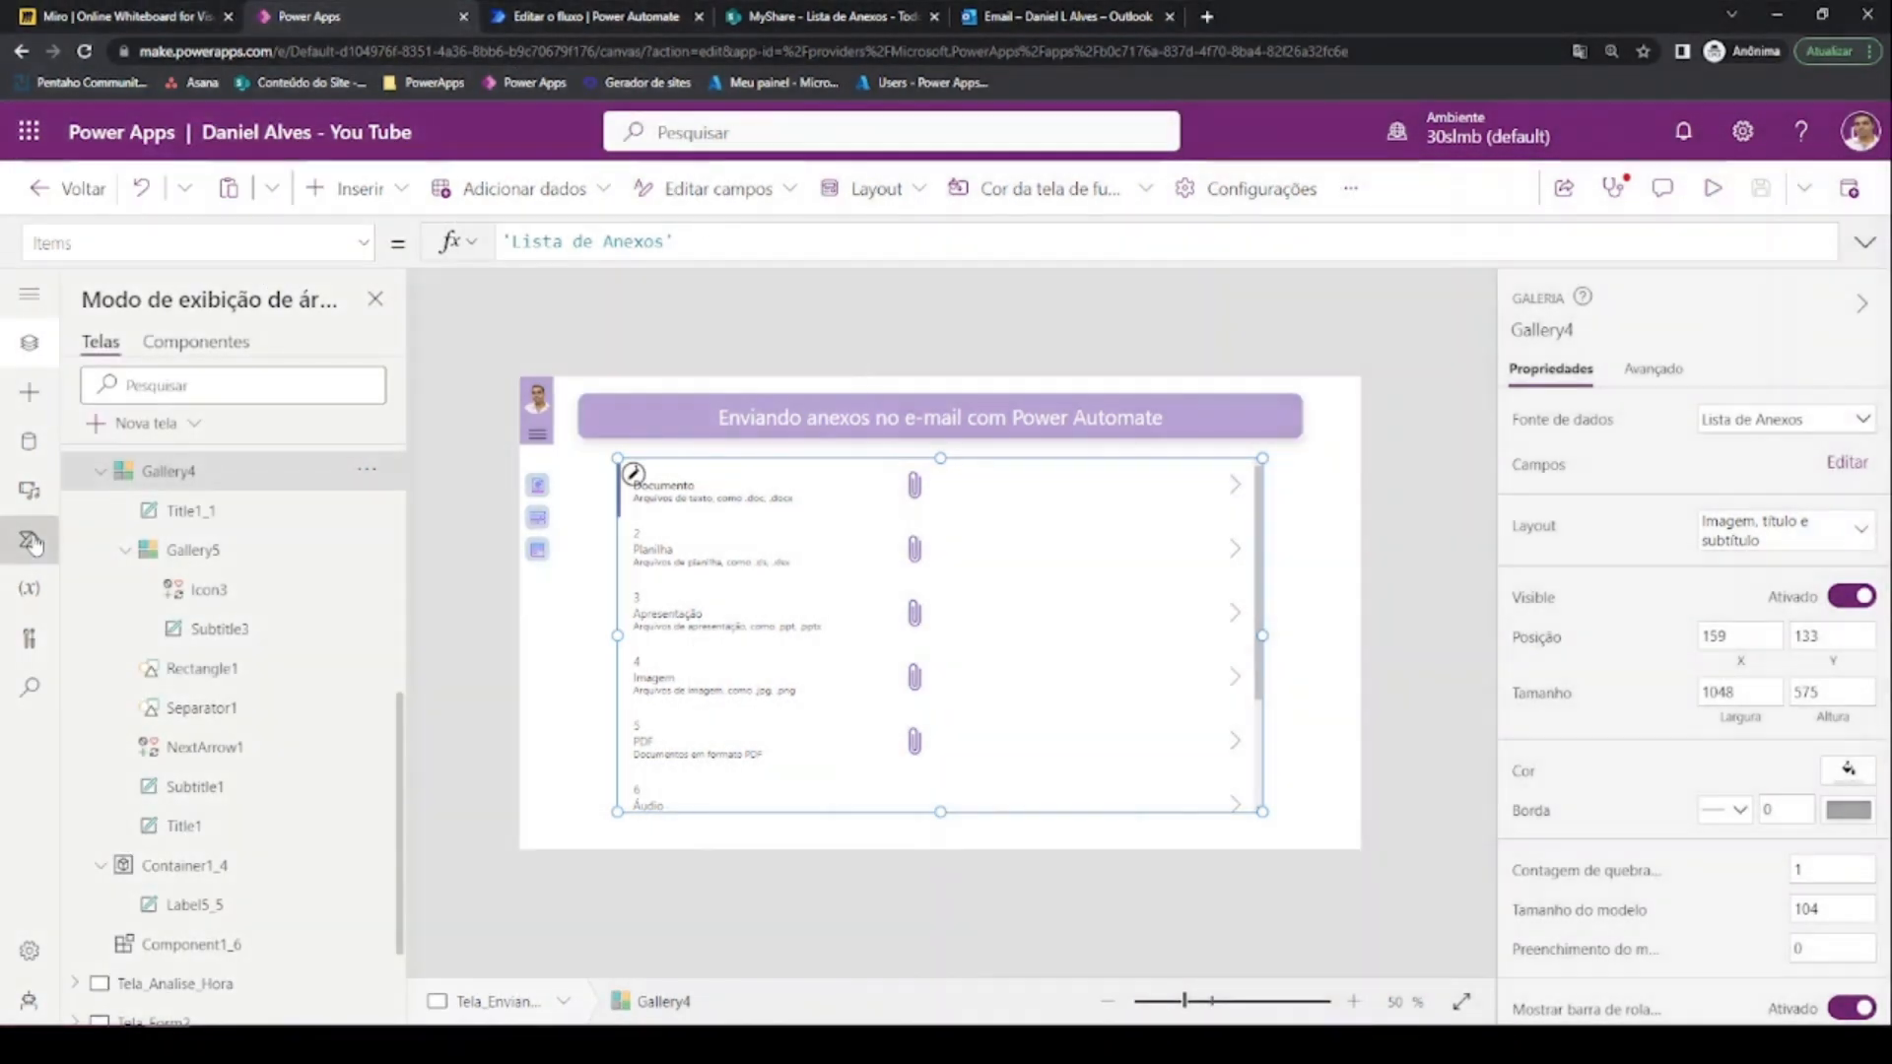
# Refresh the Instantâneos flow list and add Disparo de email com anexos to the app
pyautogui.click(31, 542)
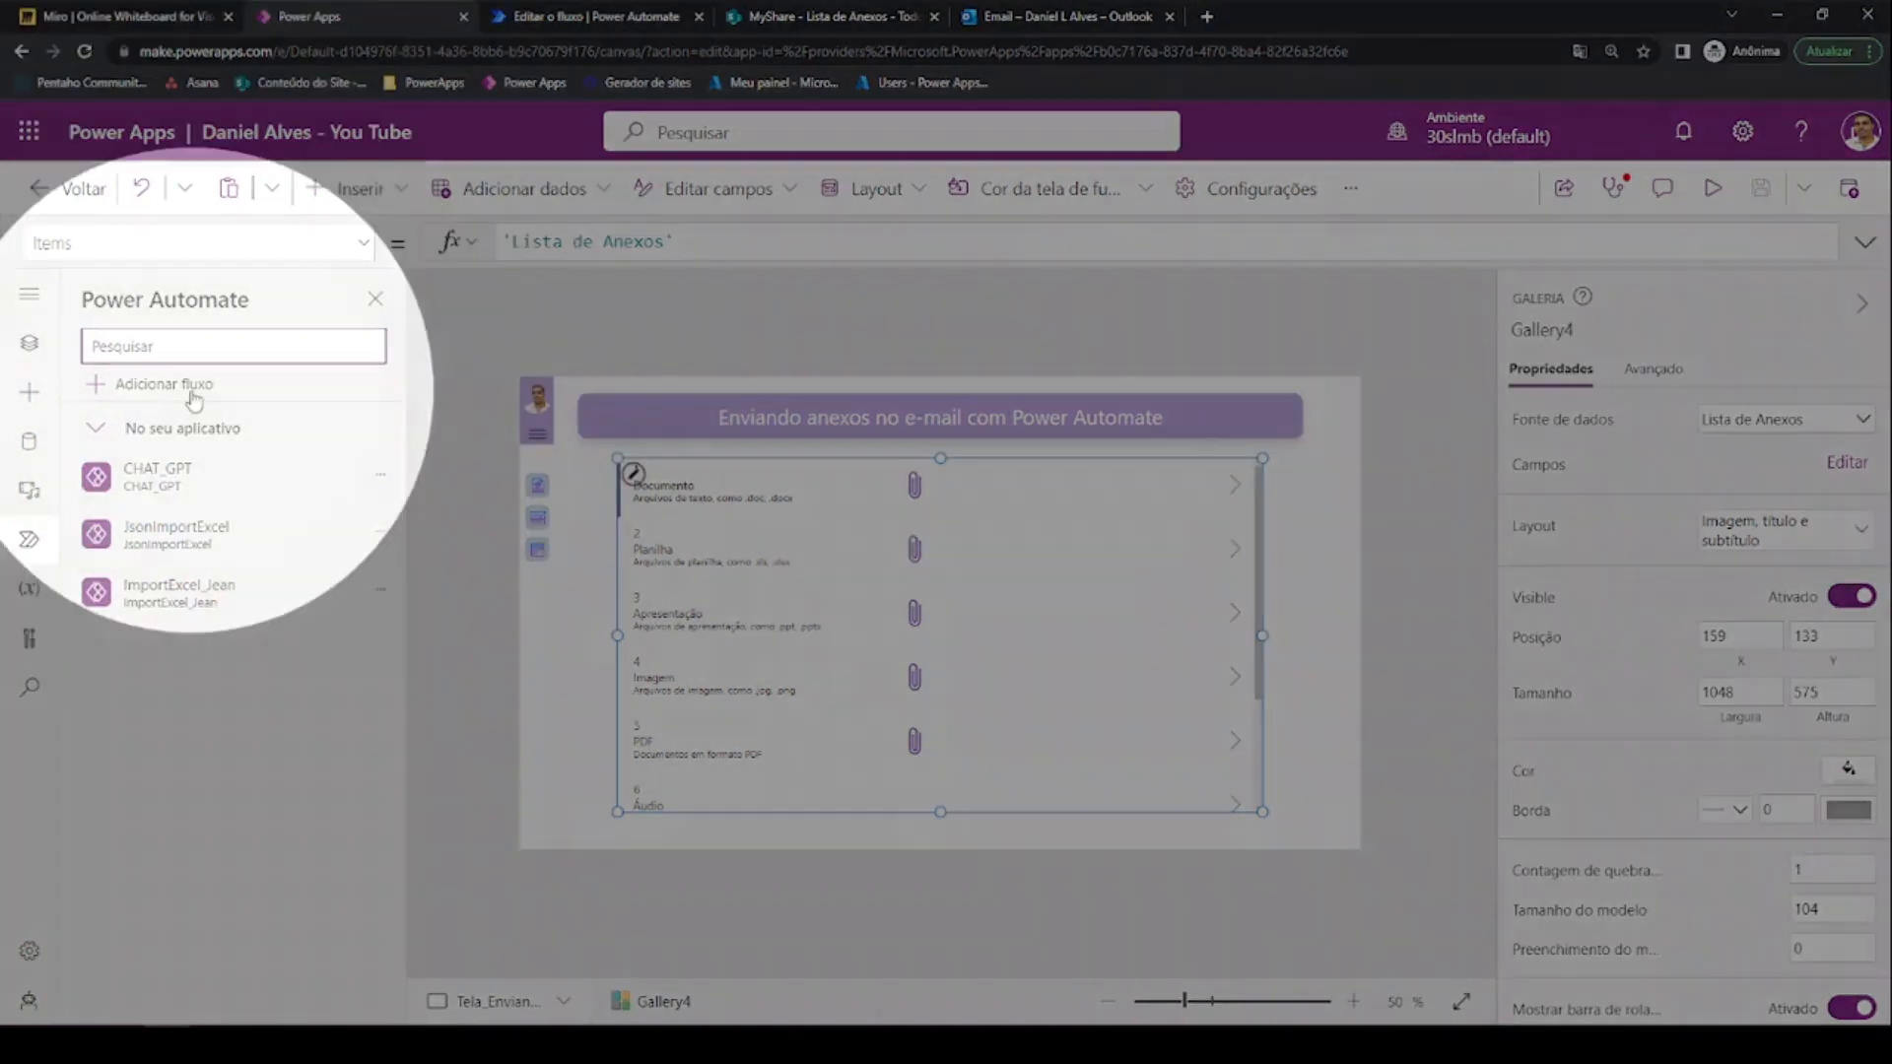
pyautogui.click(163, 386)
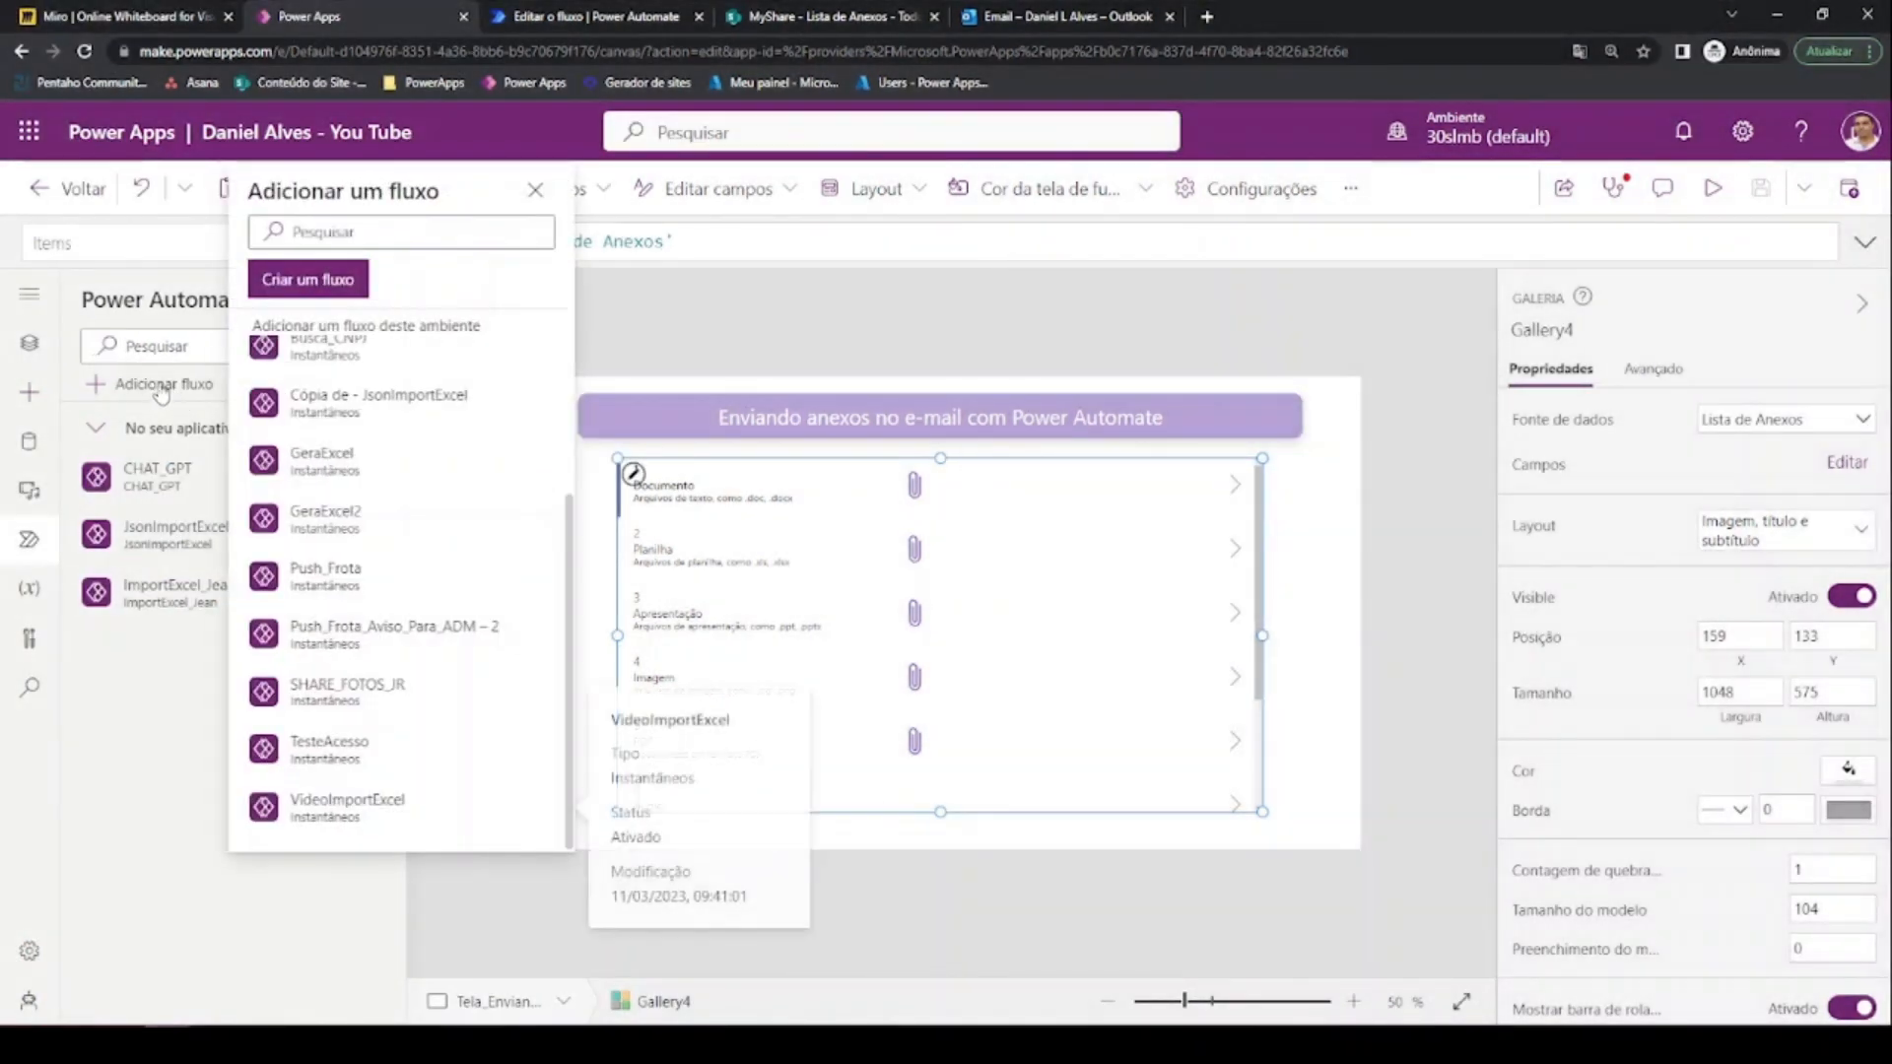
pyautogui.scroll(3, 443, 473)
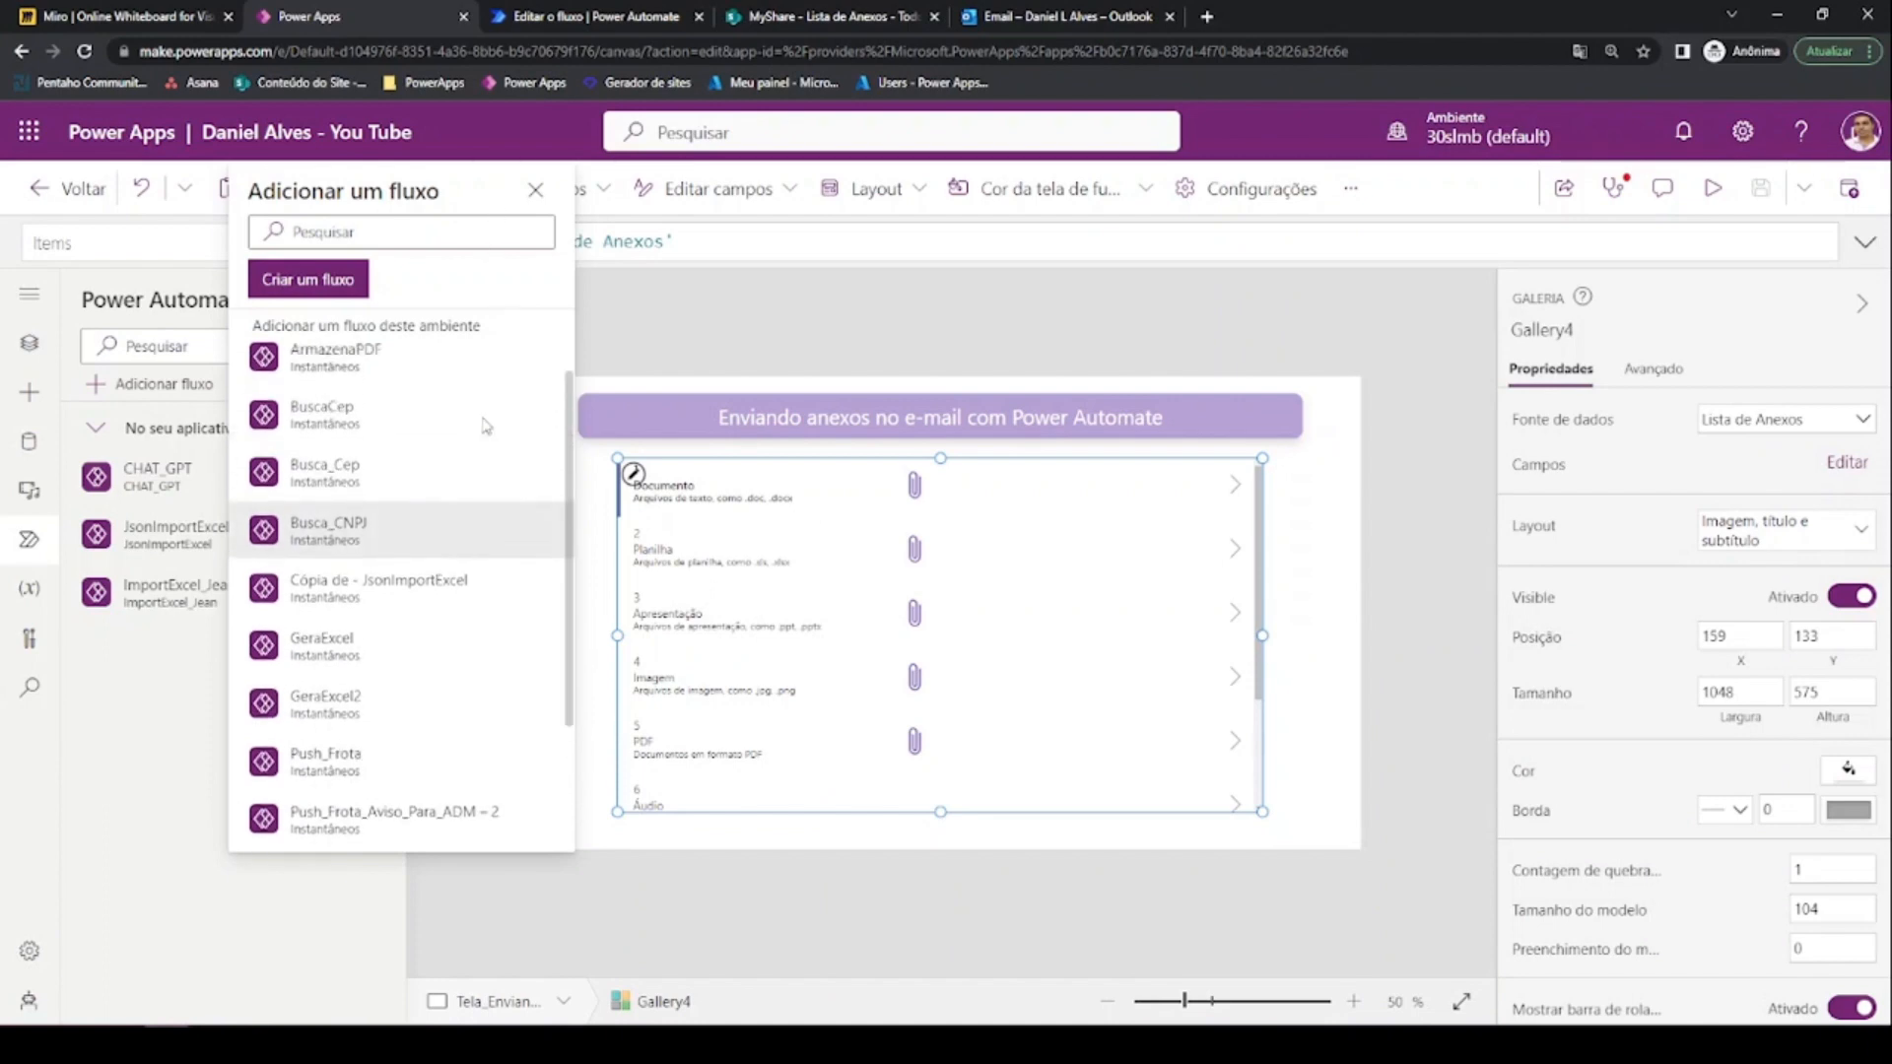
pyautogui.scroll(1, 485, 426)
pyautogui.scroll(-3, 453, 473)
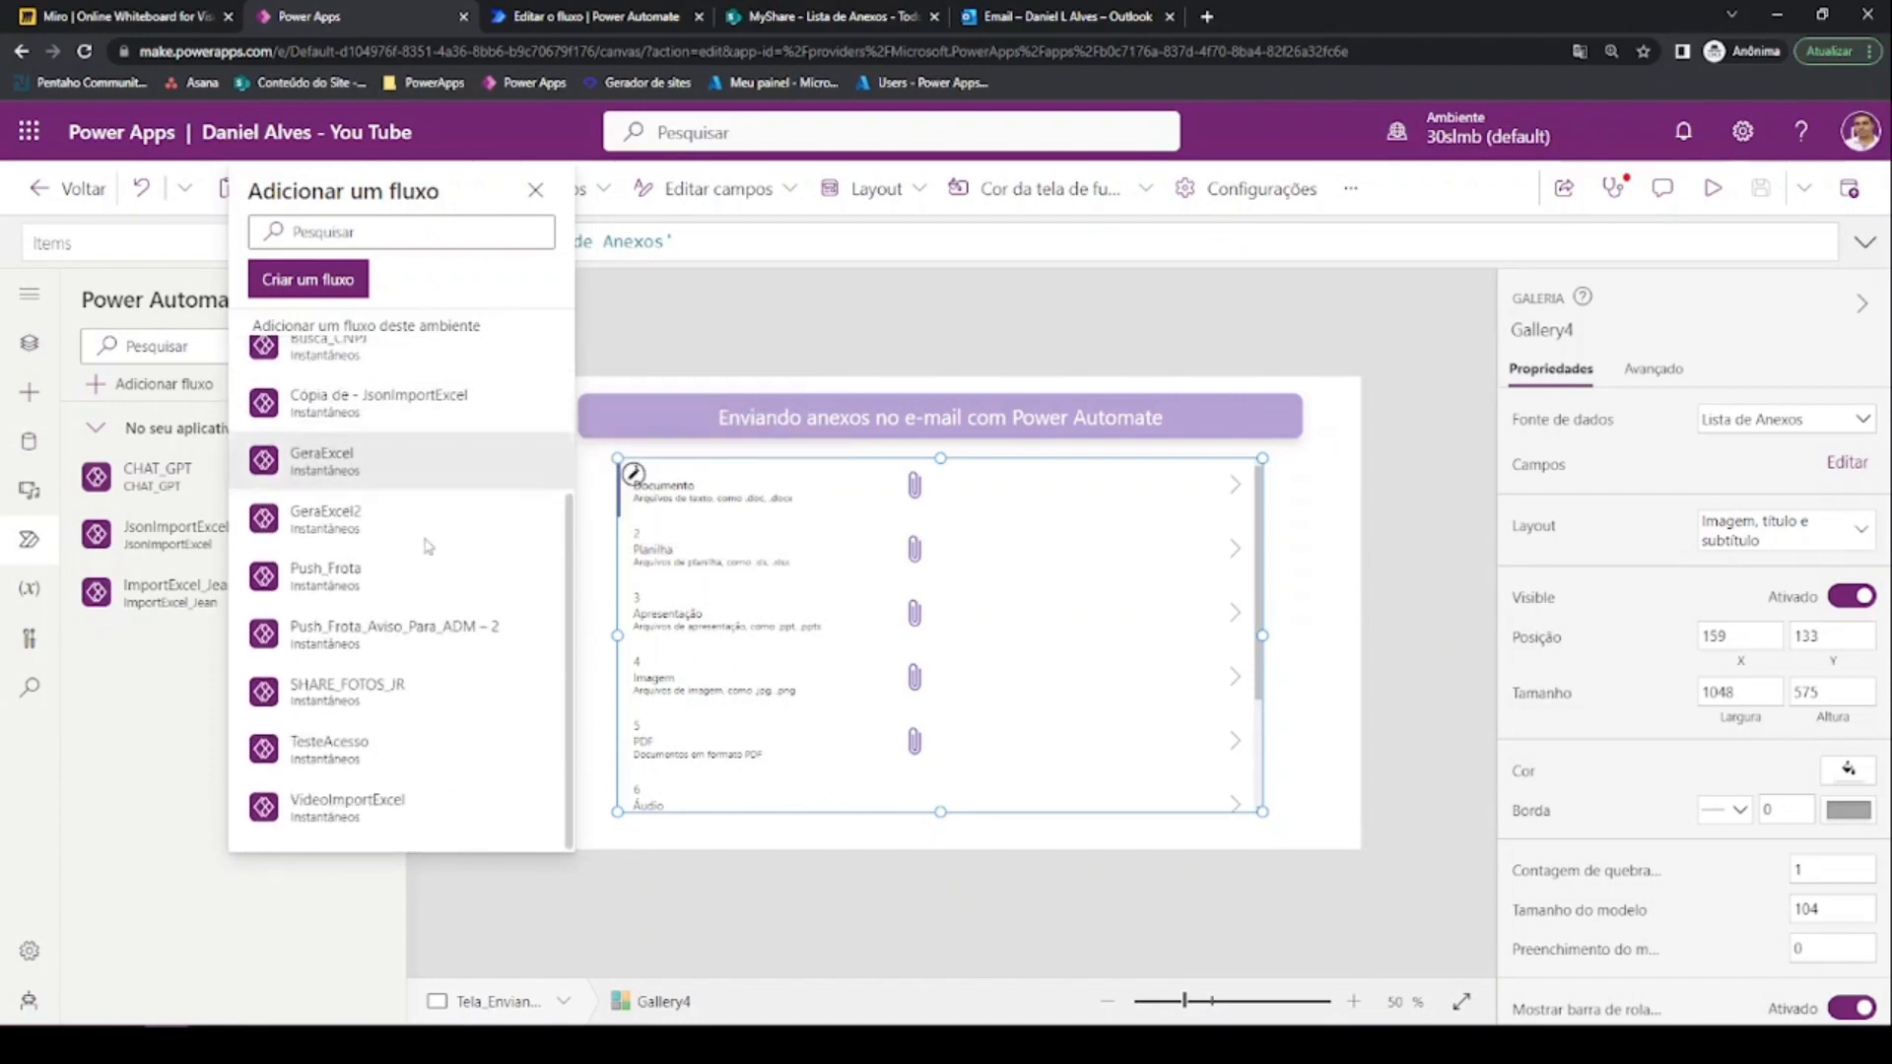
pyautogui.scroll(3, 427, 545)
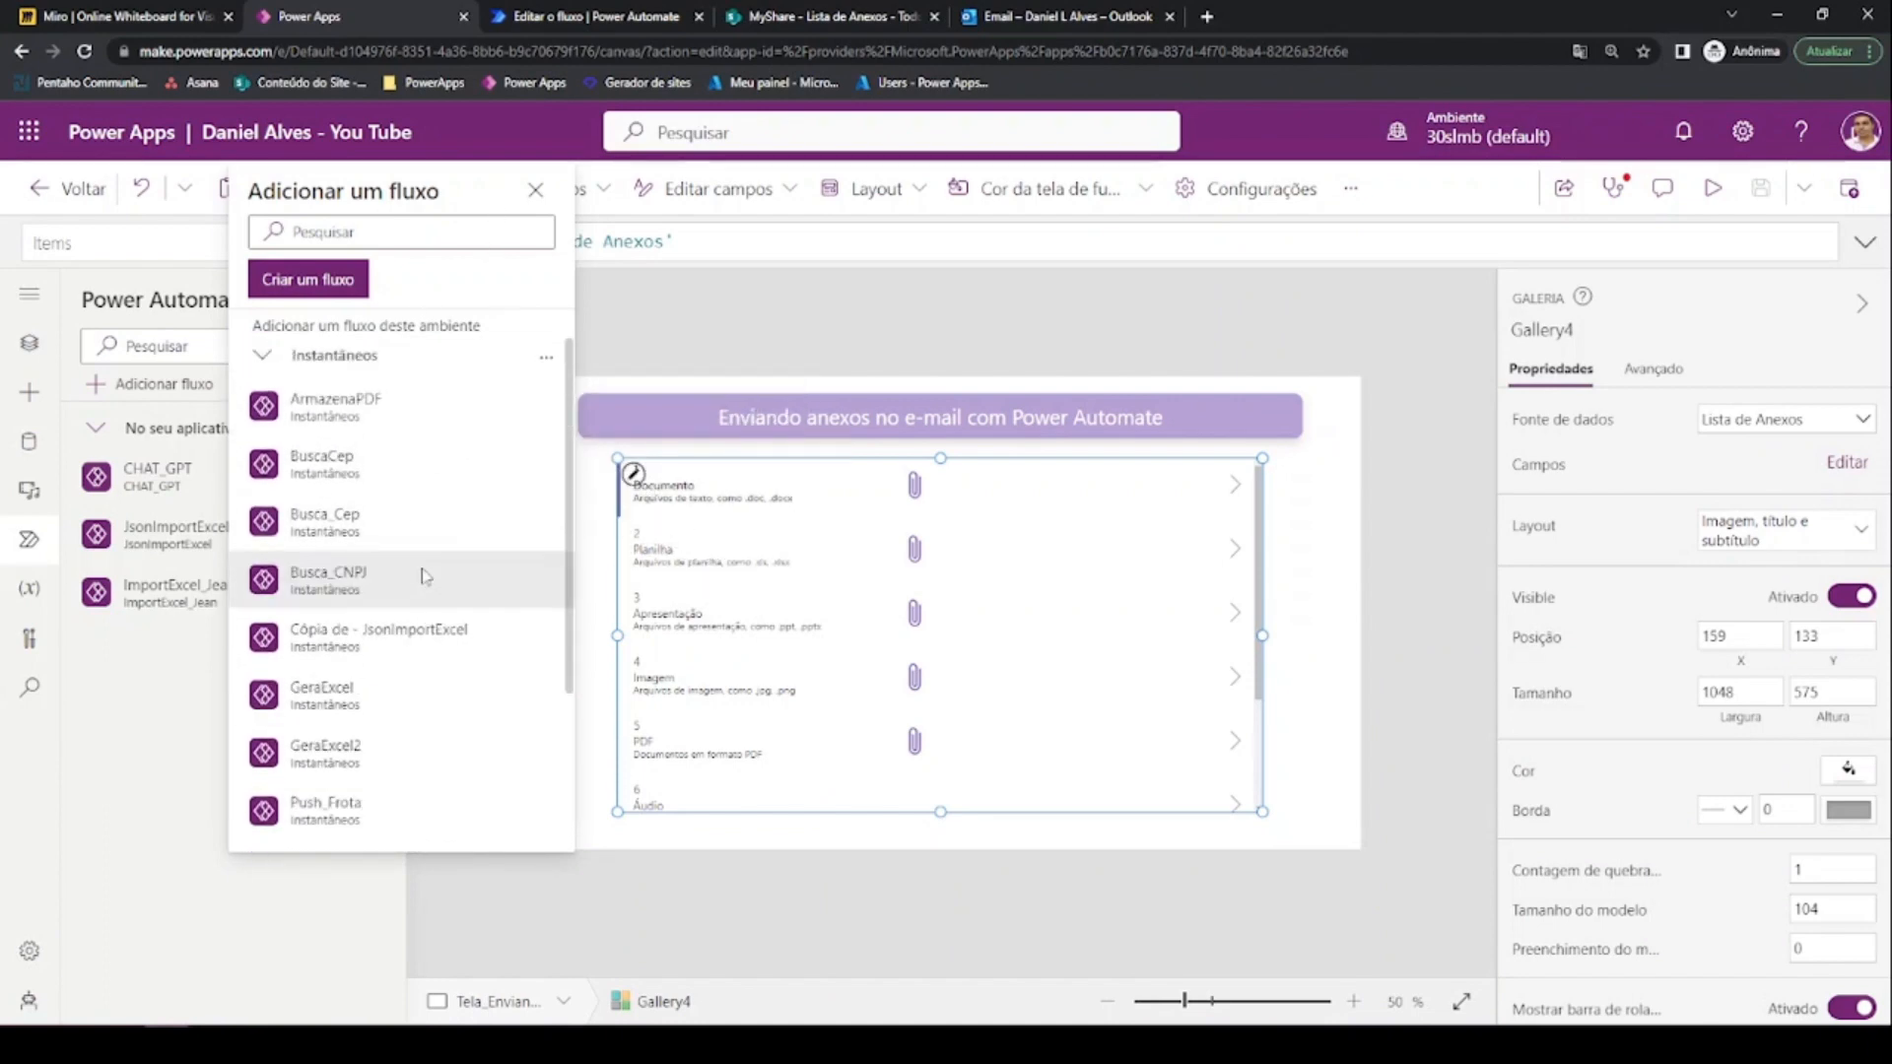
pyautogui.click(543, 359)
pyautogui.click(534, 406)
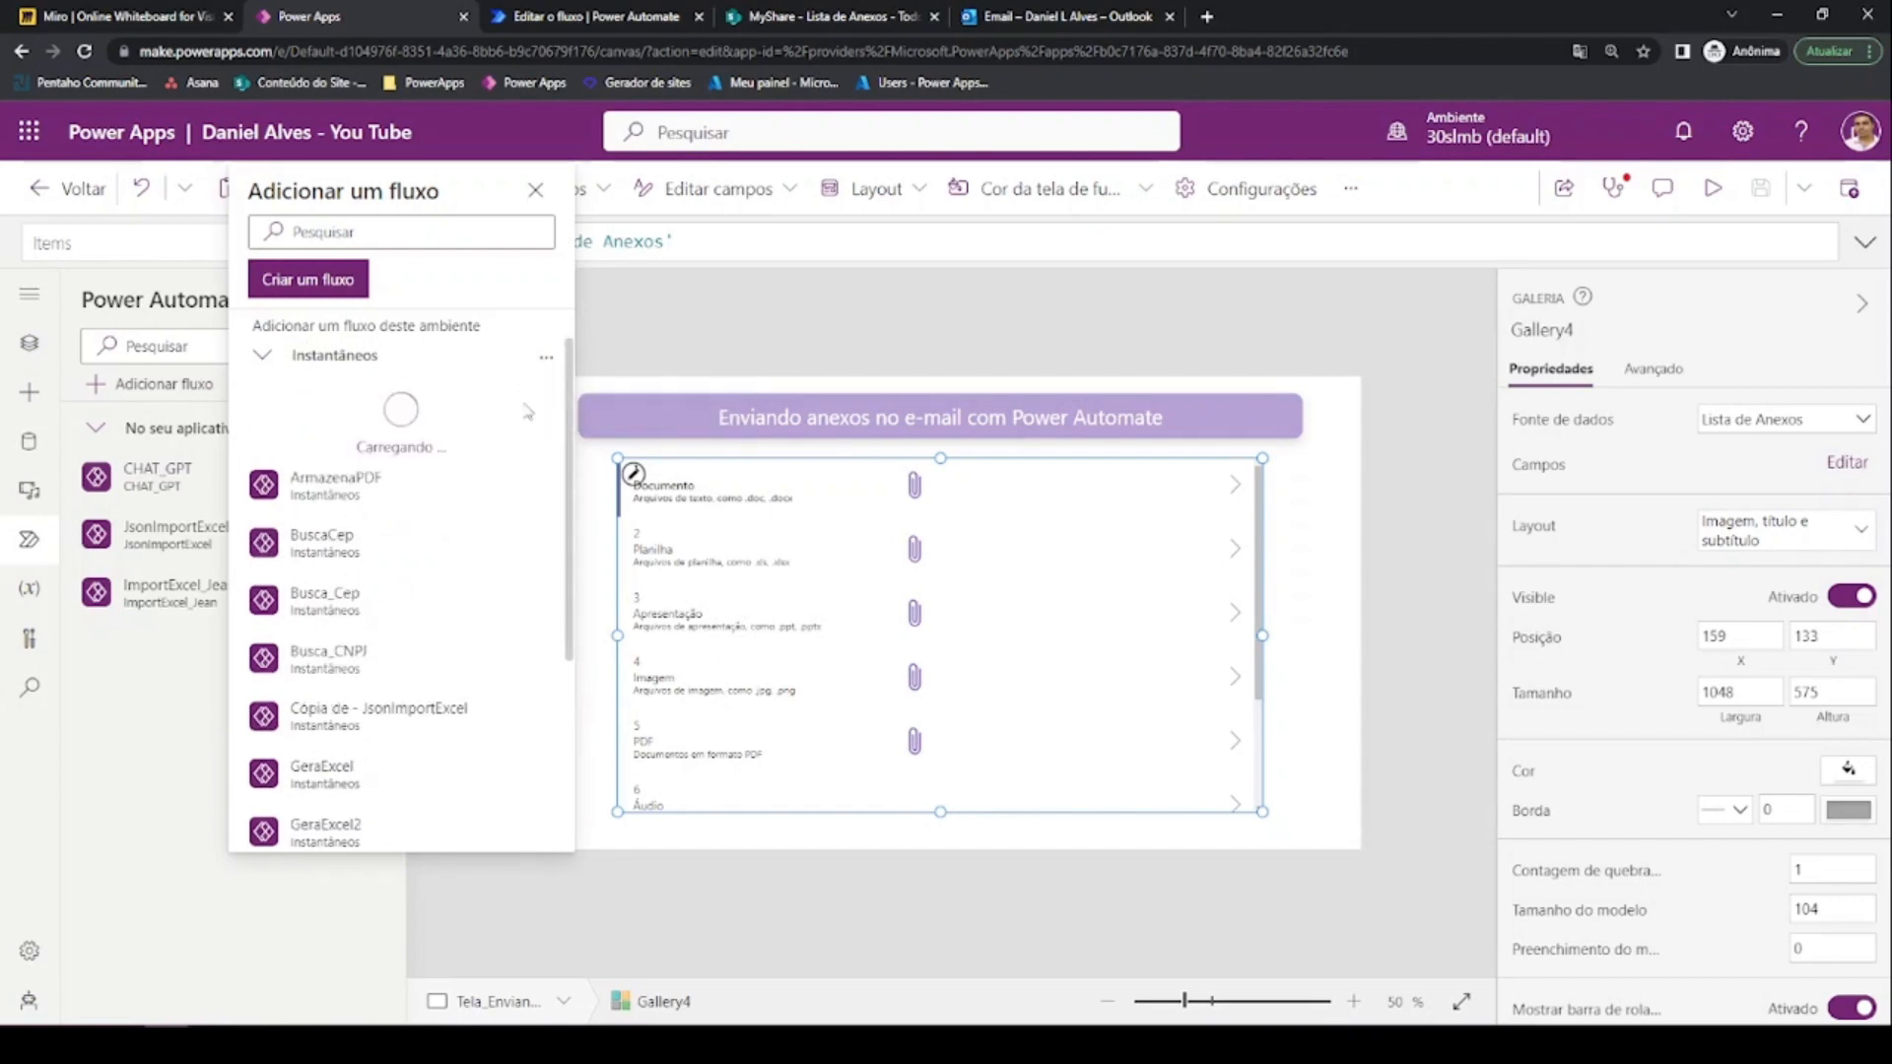
pyautogui.scroll(-3, 461, 443)
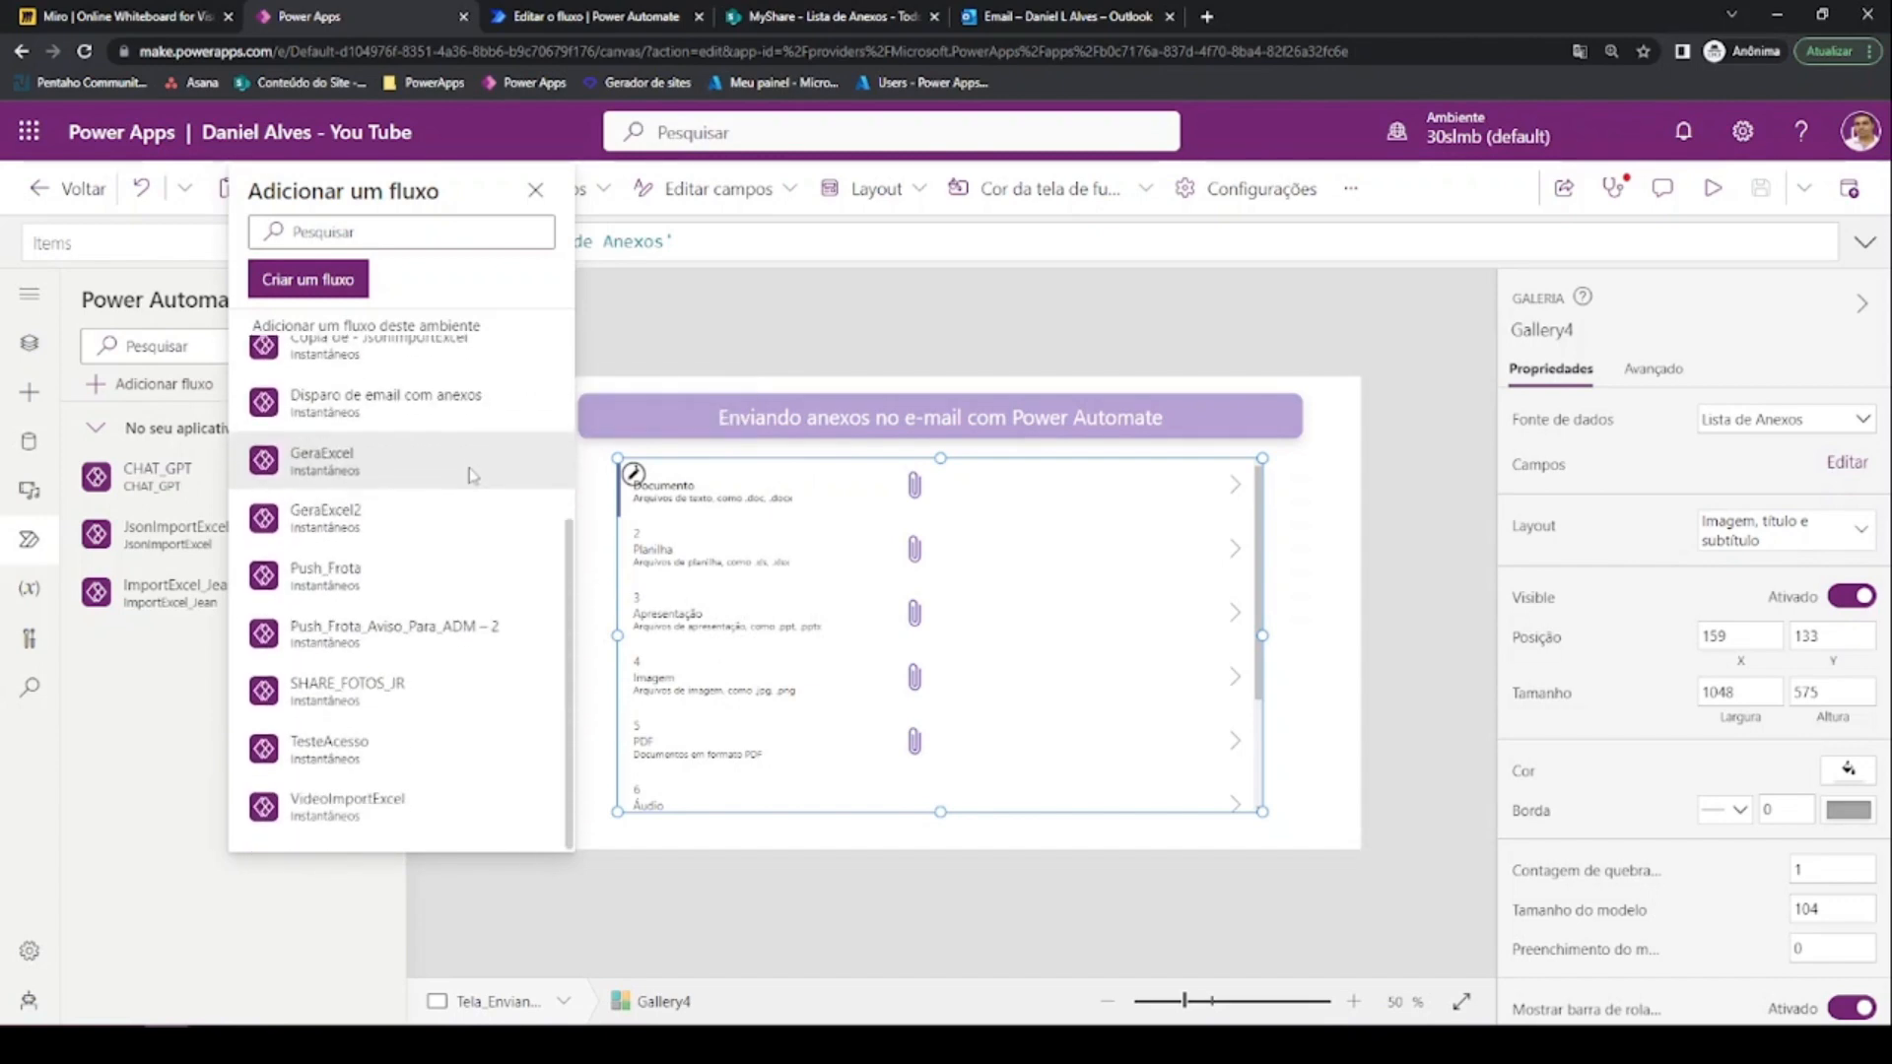
pyautogui.moveTo(356, 427)
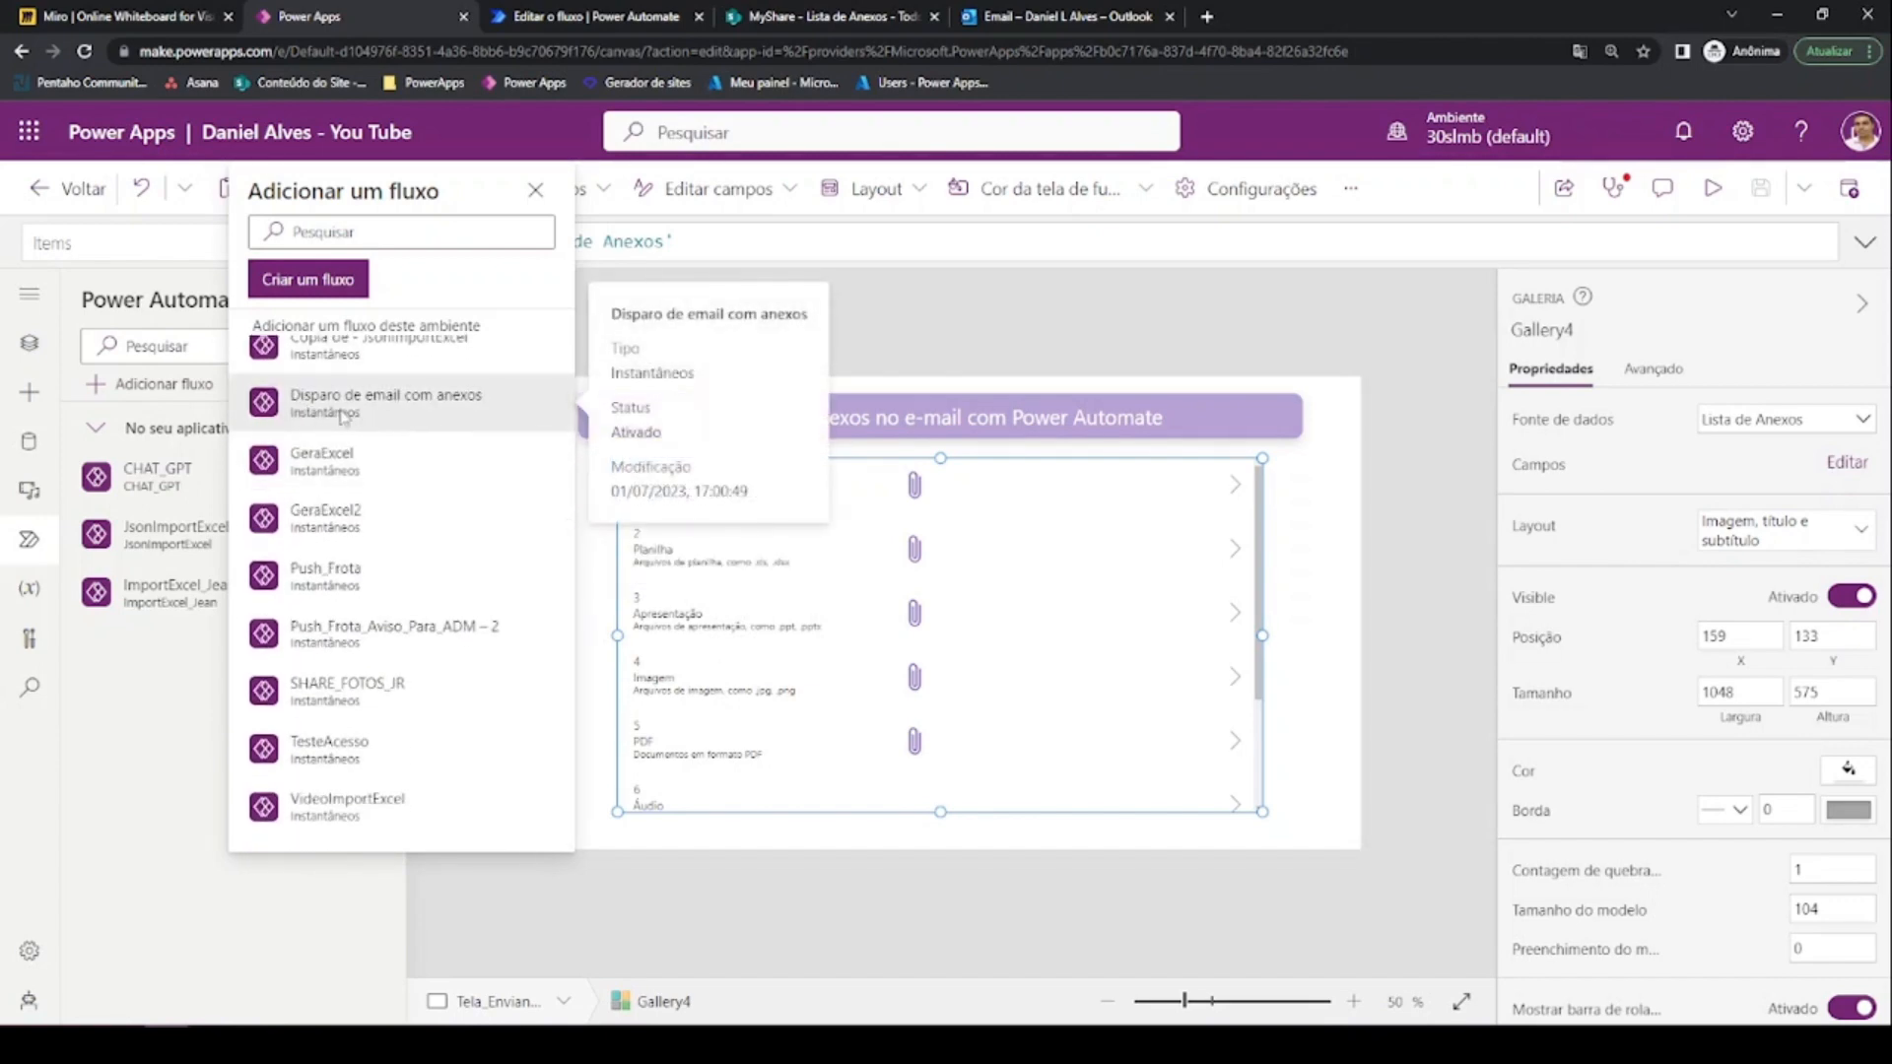
pyautogui.click(342, 404)
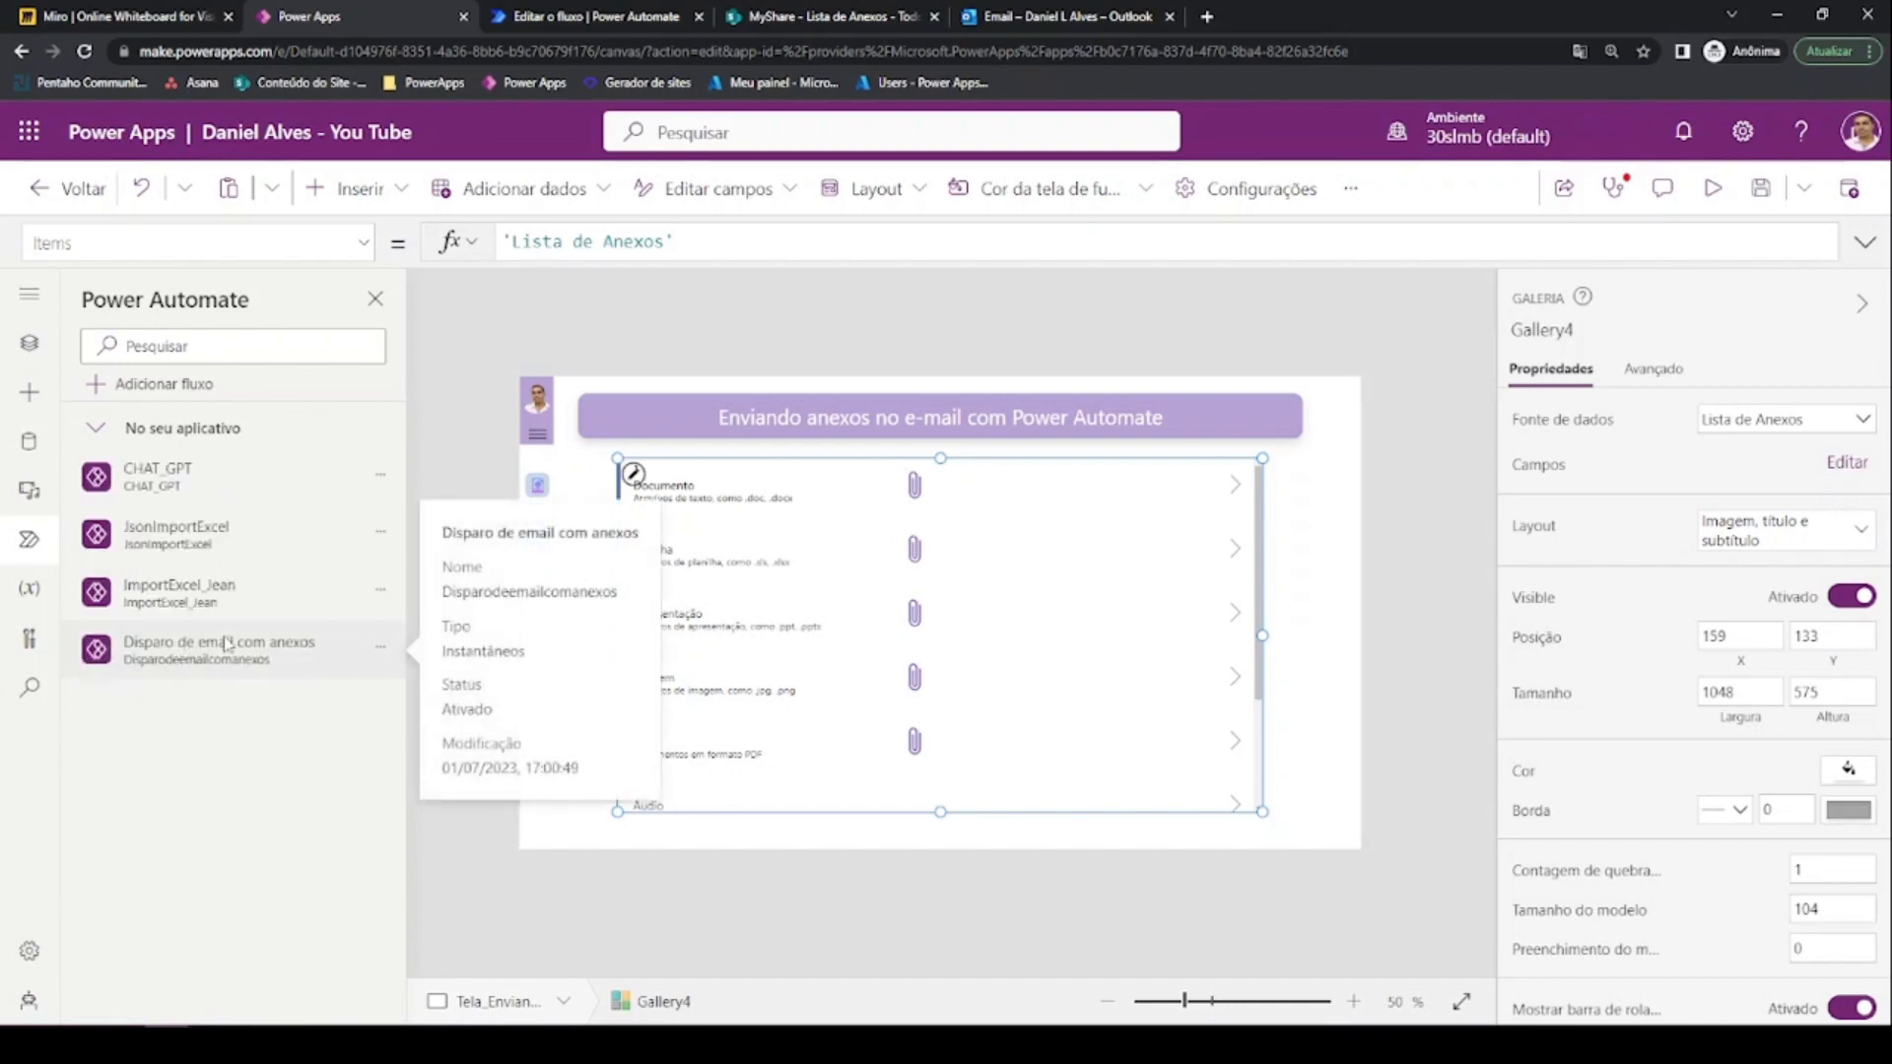
pyautogui.click(1237, 493)
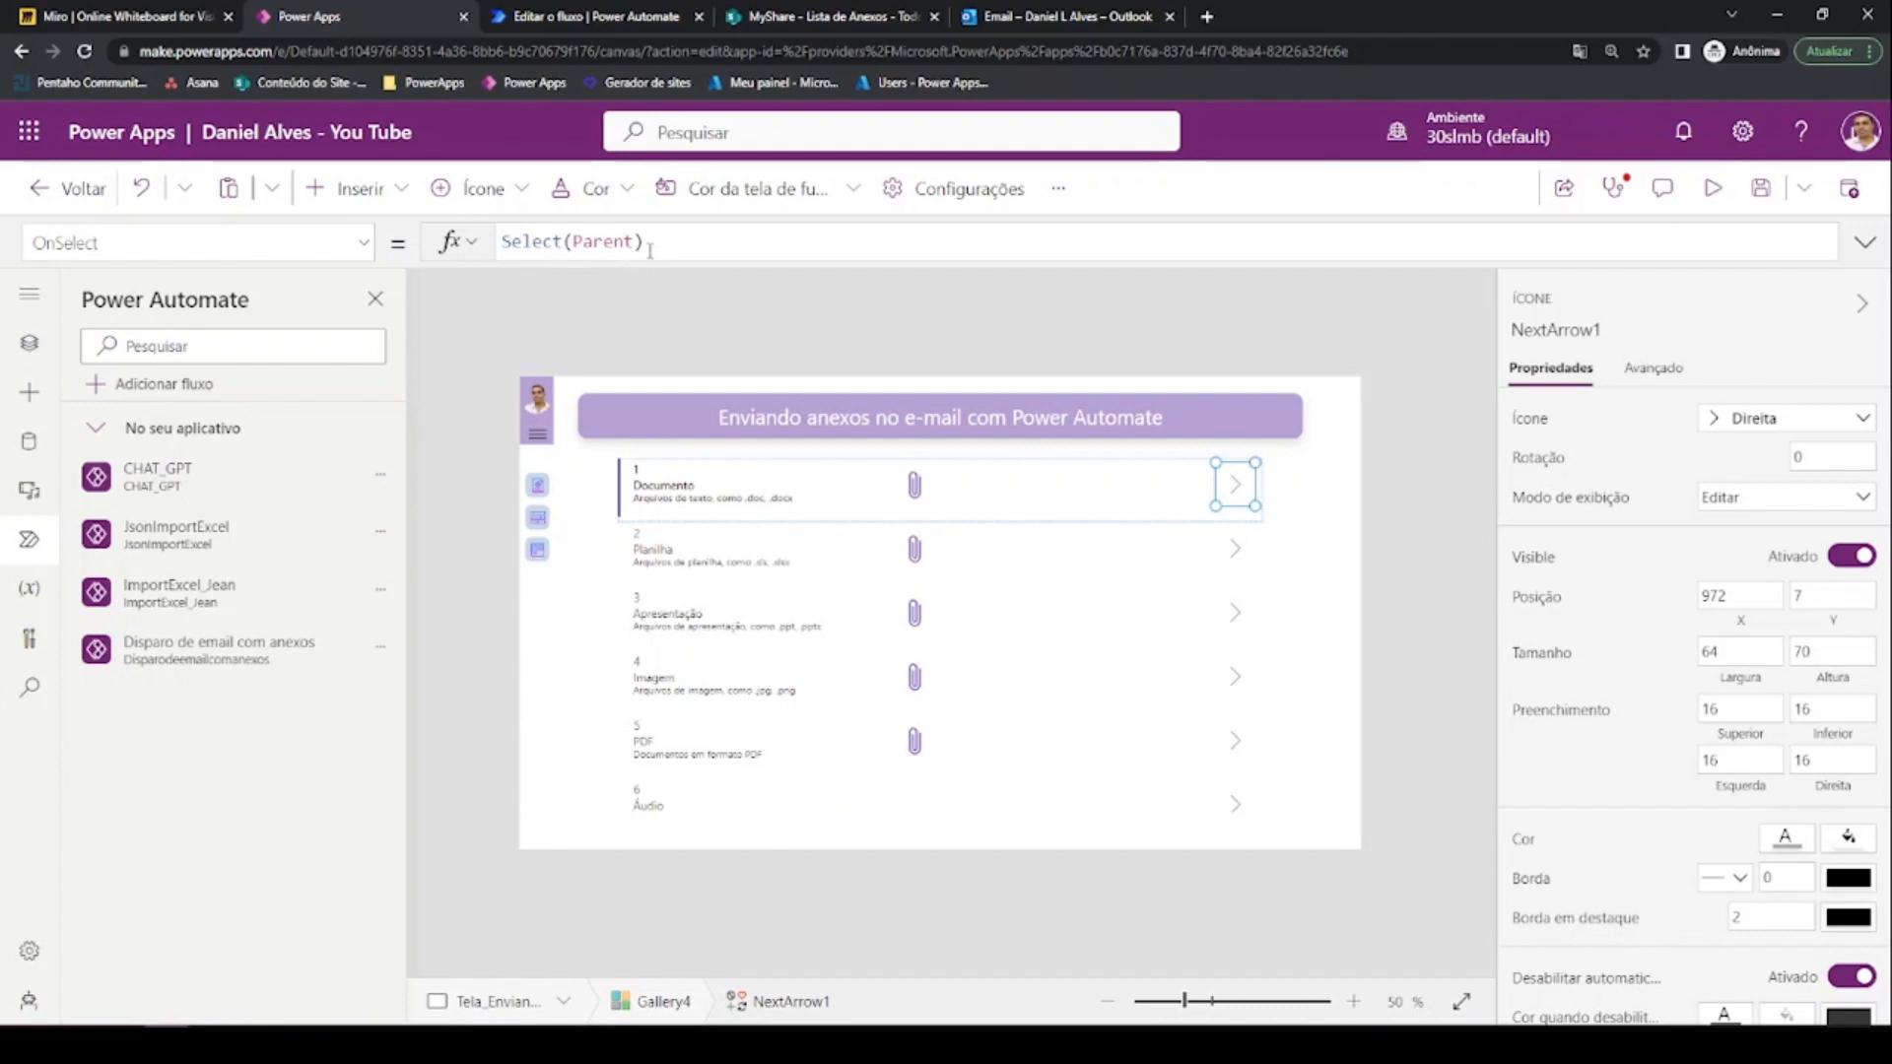
# Set the arrow's OnSelect to Disparodeemailcomanexos.Run(ThisItem.ID) and preview the app
pyautogui.moveTo(650, 249); pyautogui.dragTo(503, 241)
pyautogui.press('BackSpace')
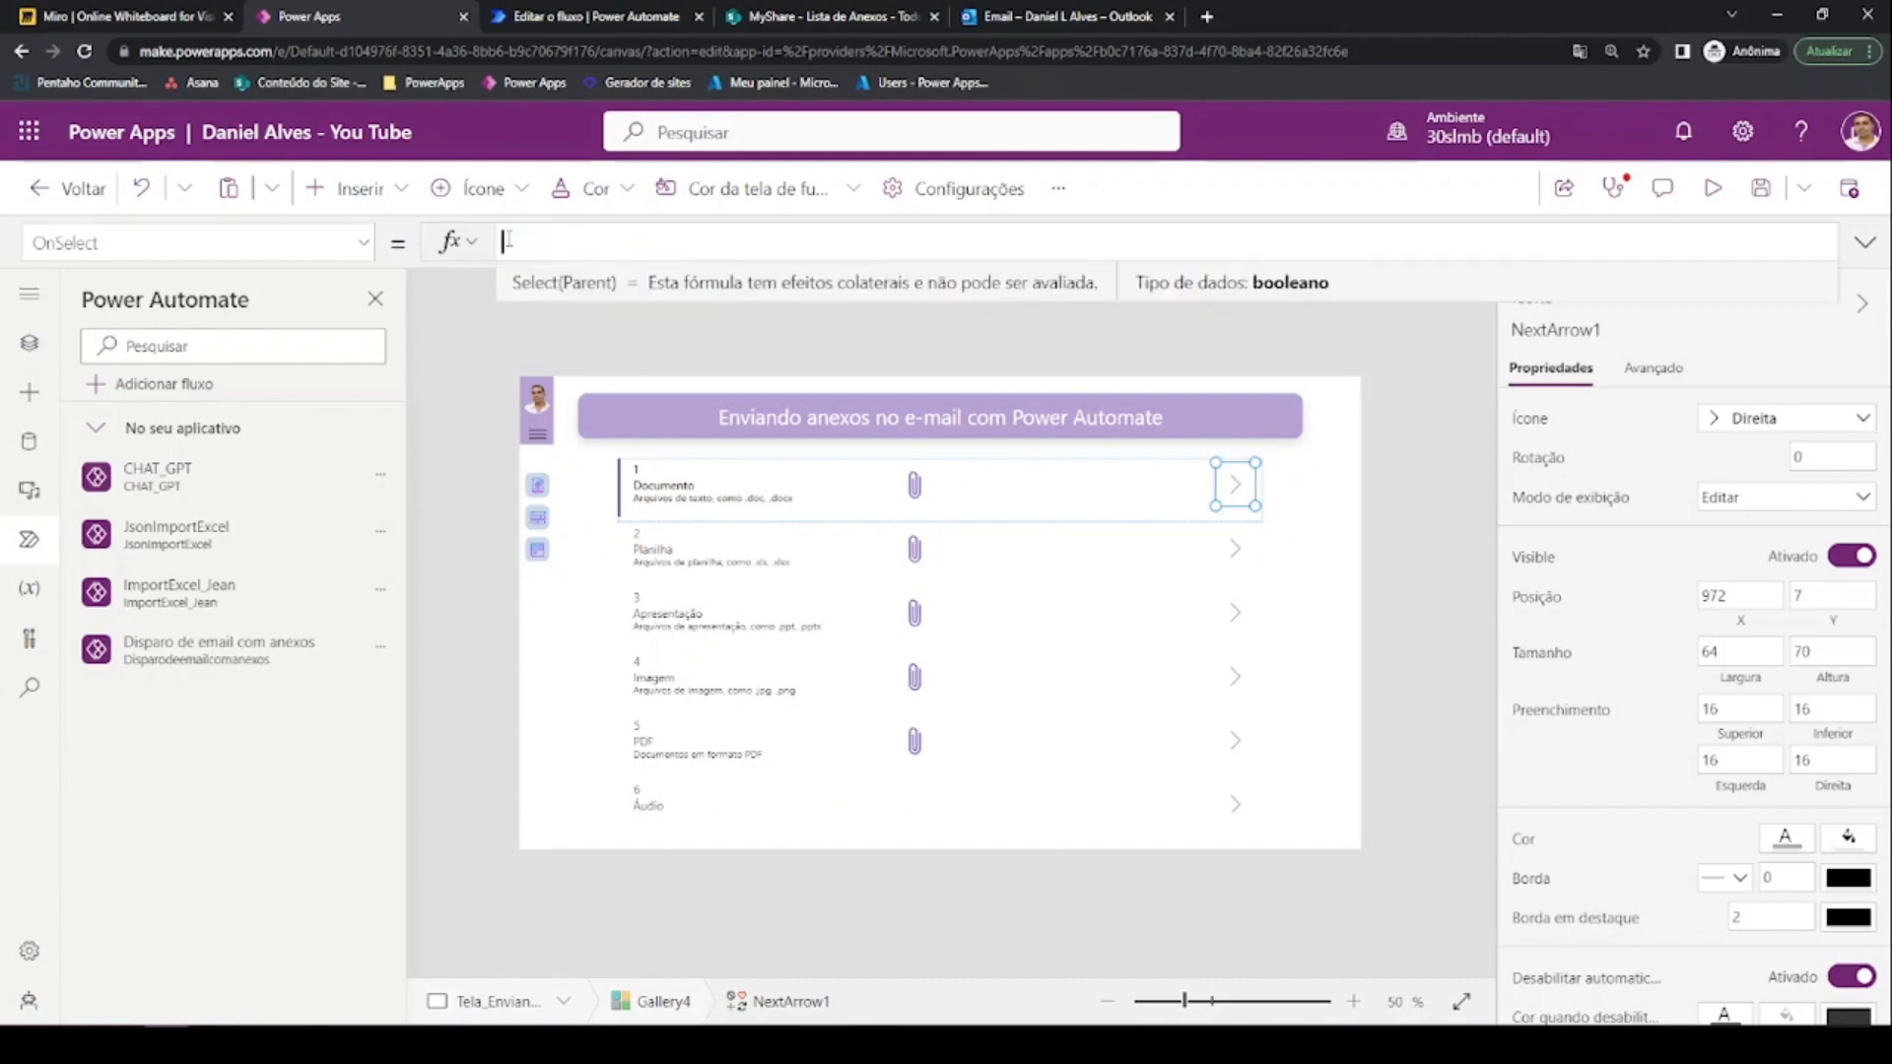
pyautogui.write('disp')
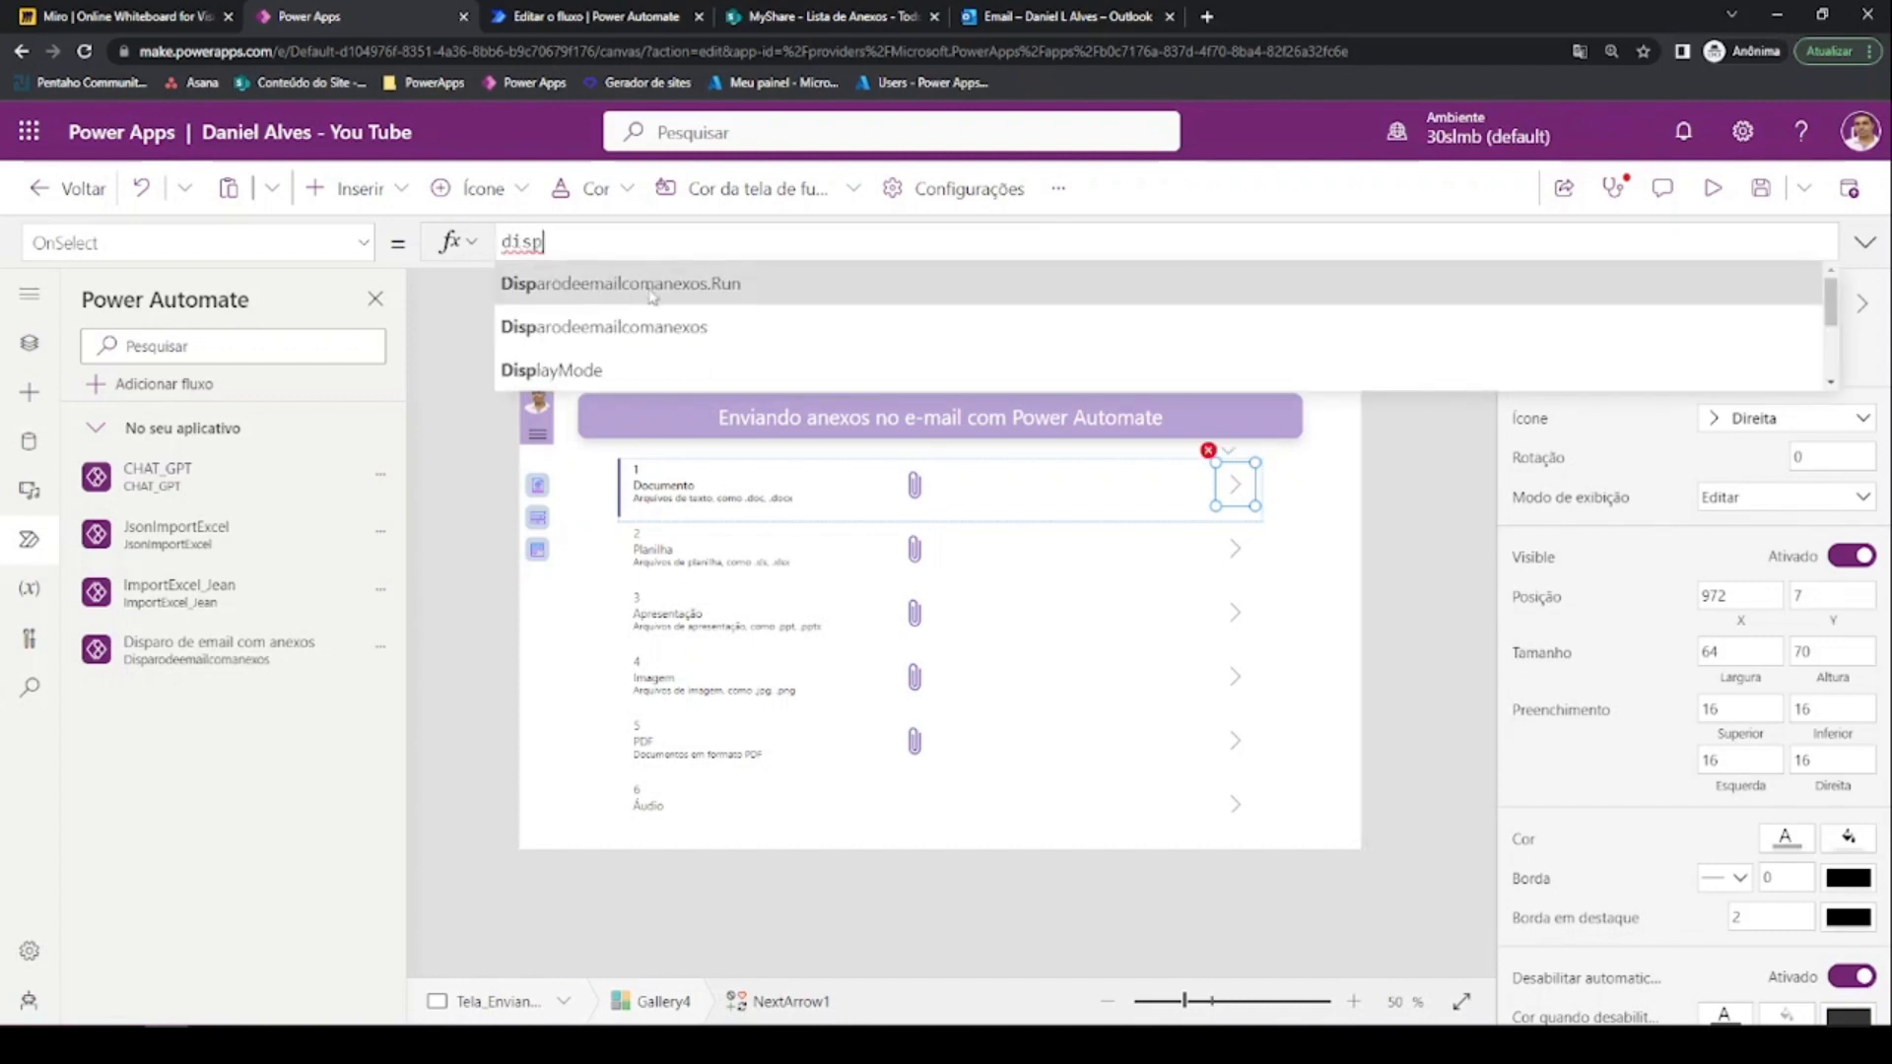
pyautogui.click(687, 286)
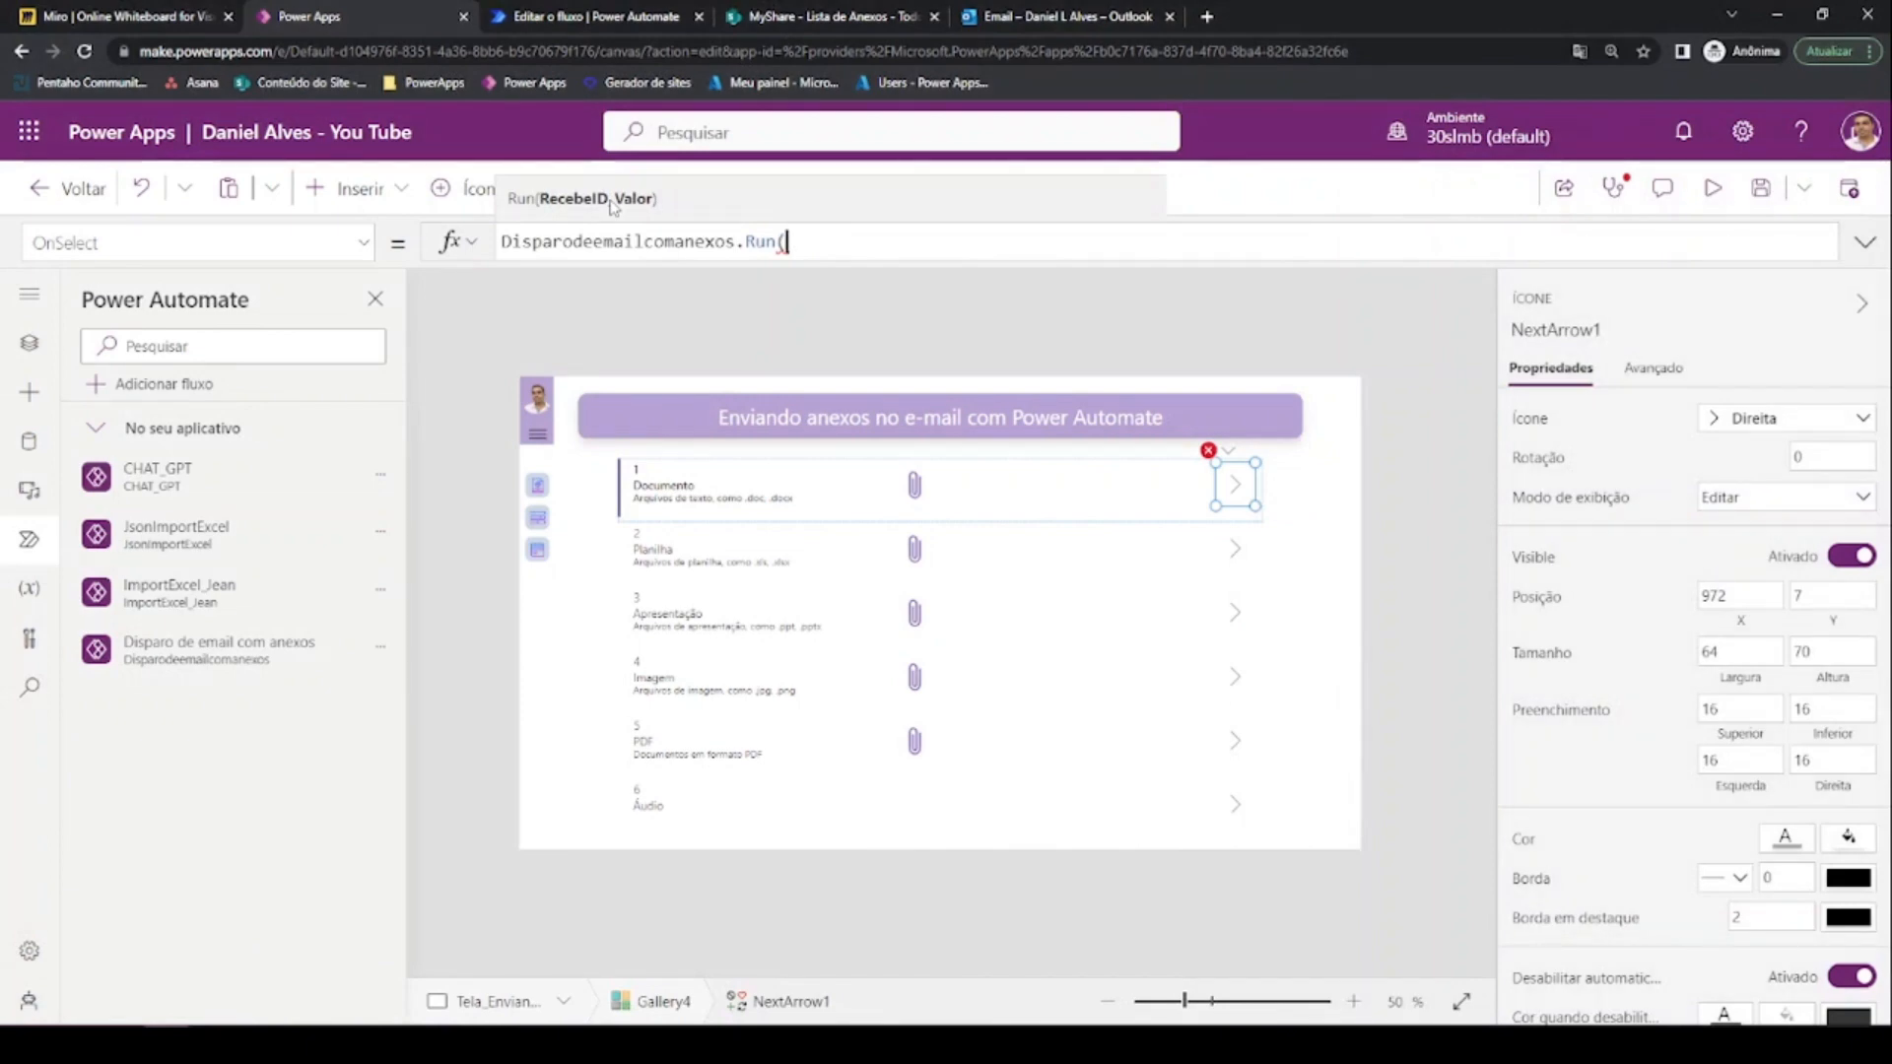
pyautogui.write('This')
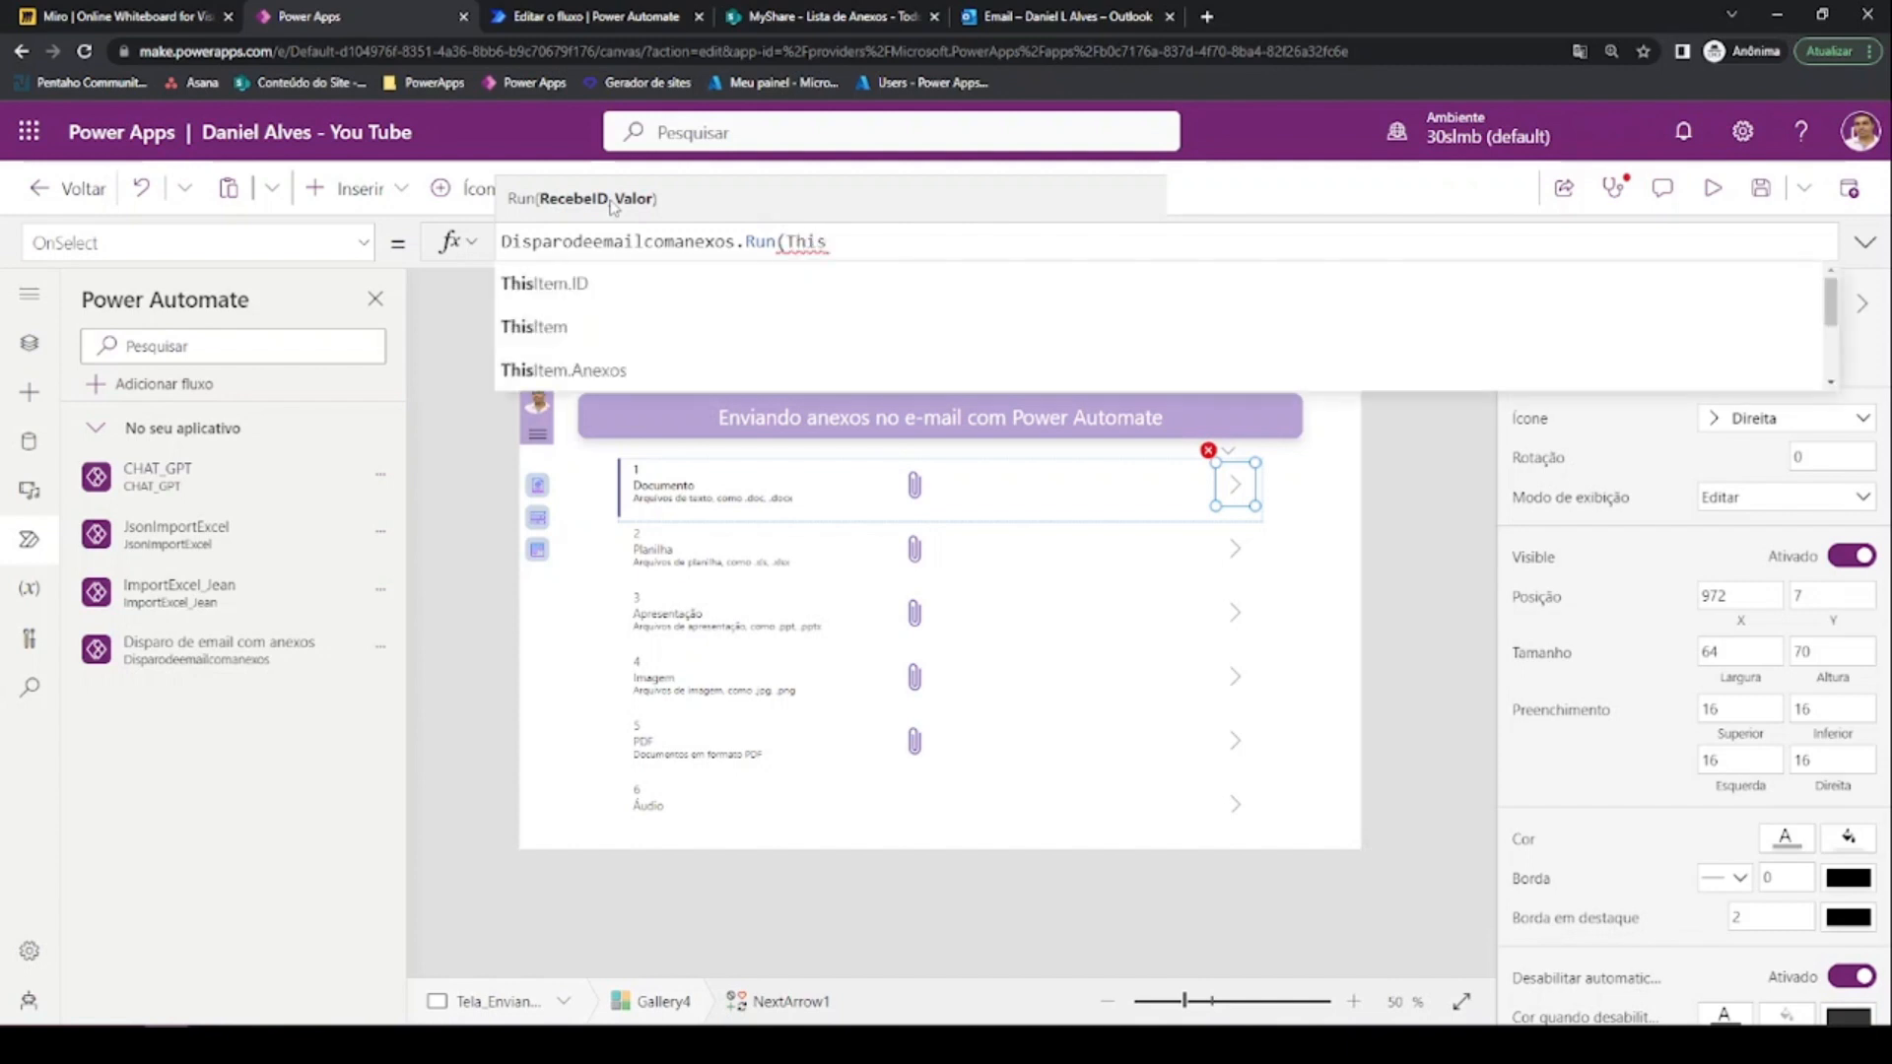
pyautogui.press('Tab')
pyautogui.write(')')
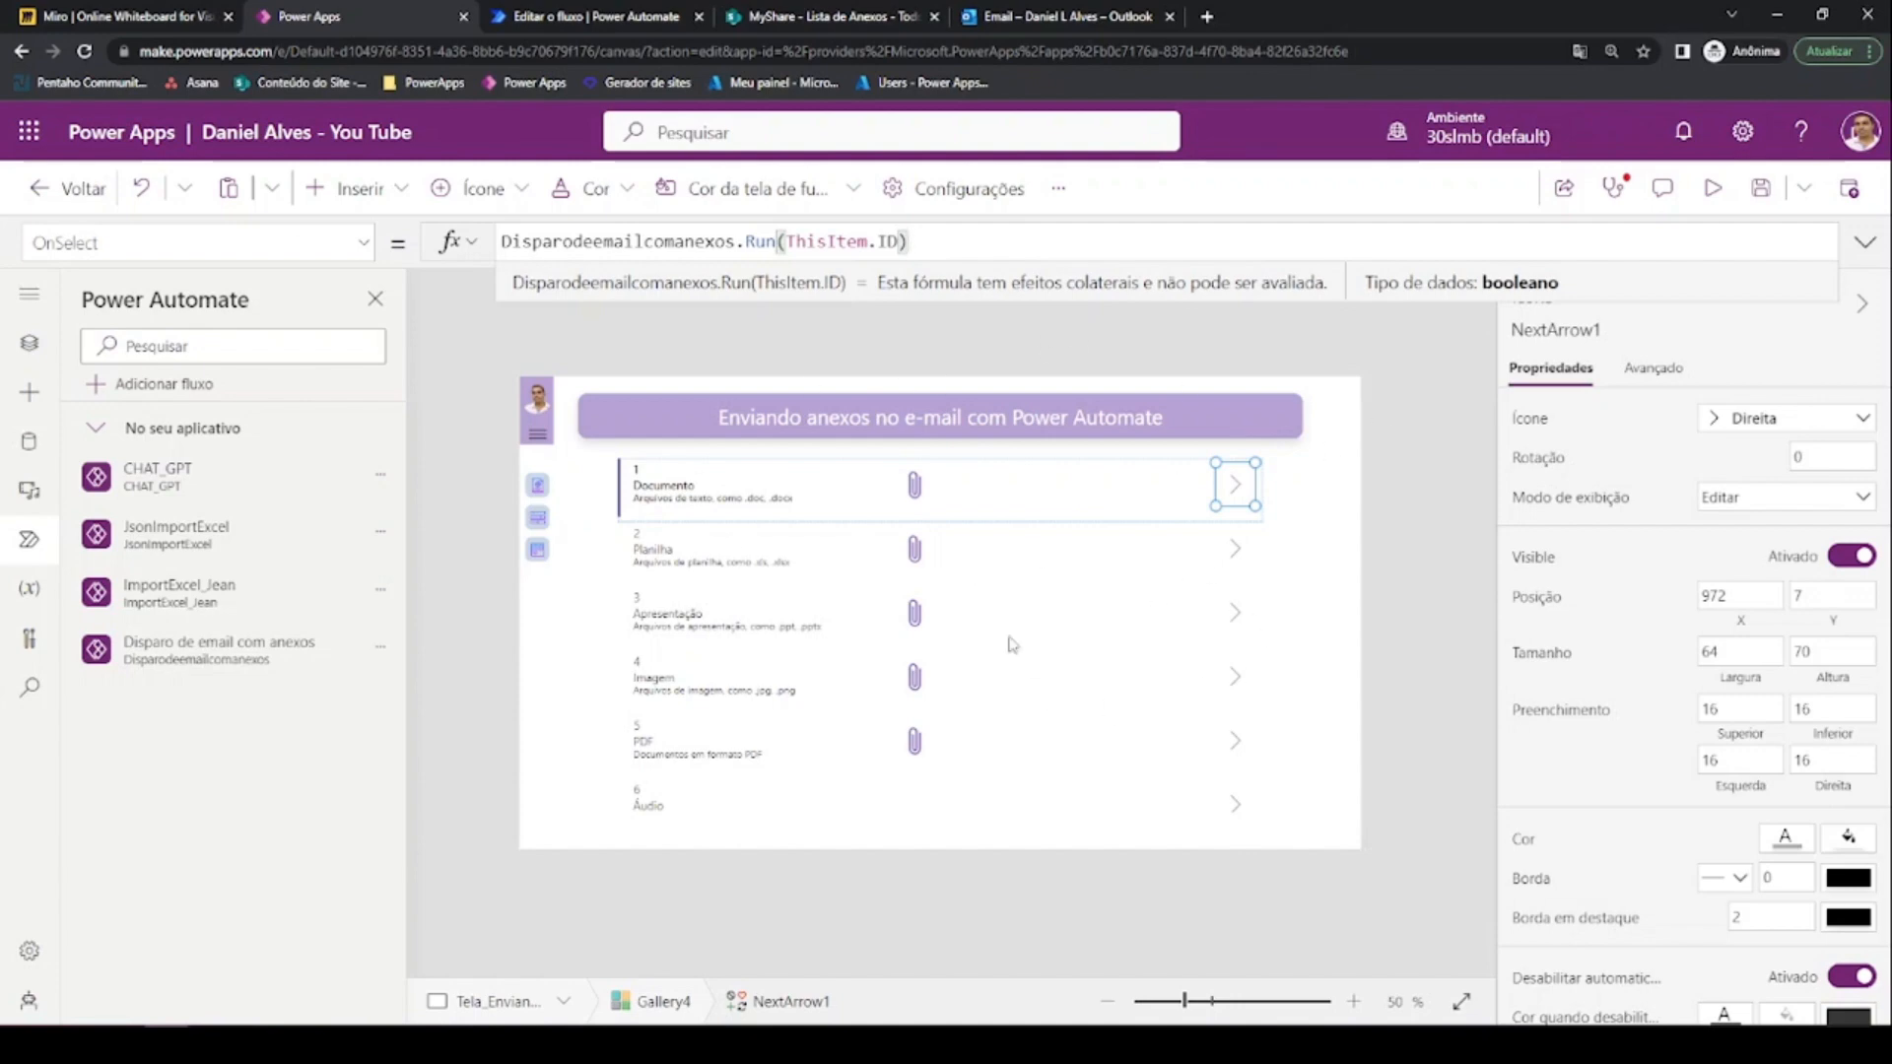
pyautogui.click(1712, 187)
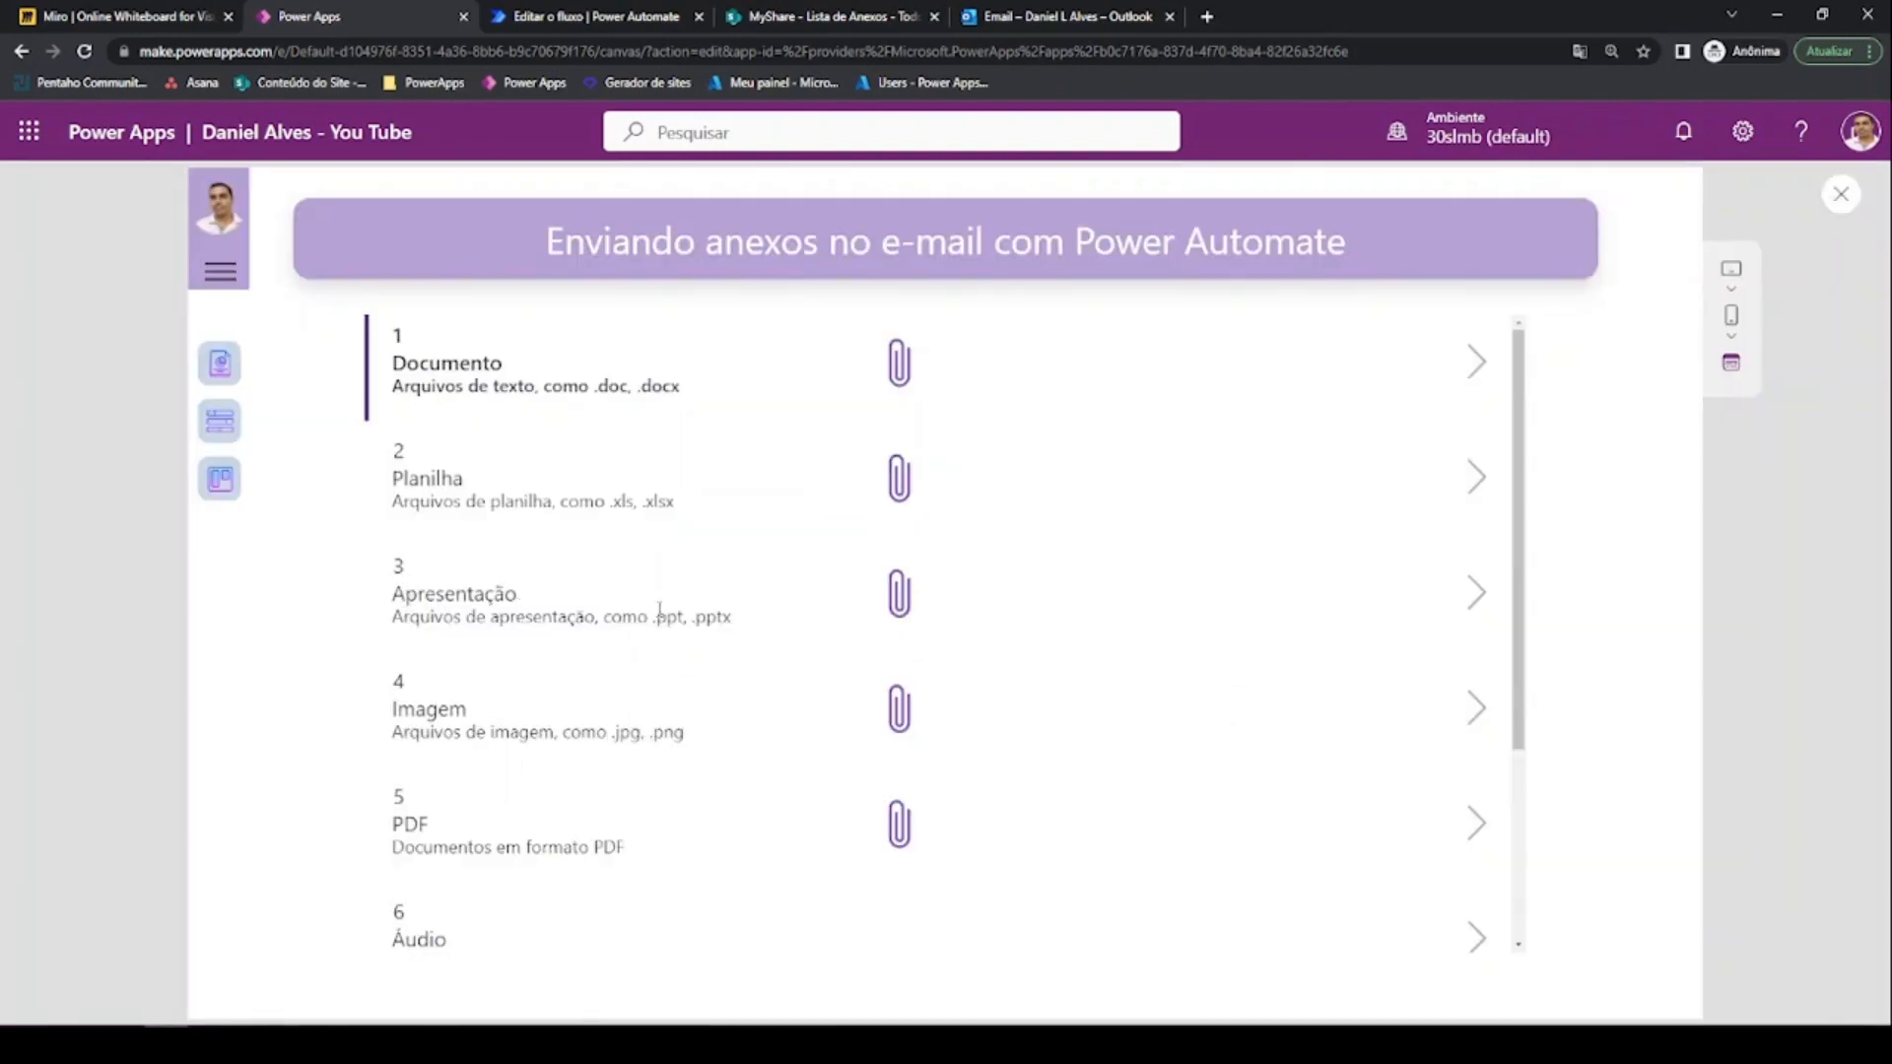
# Run the email flow for row 3 Apresentação from the preview, then view the Outlook inbox
pyautogui.click(1483, 608)
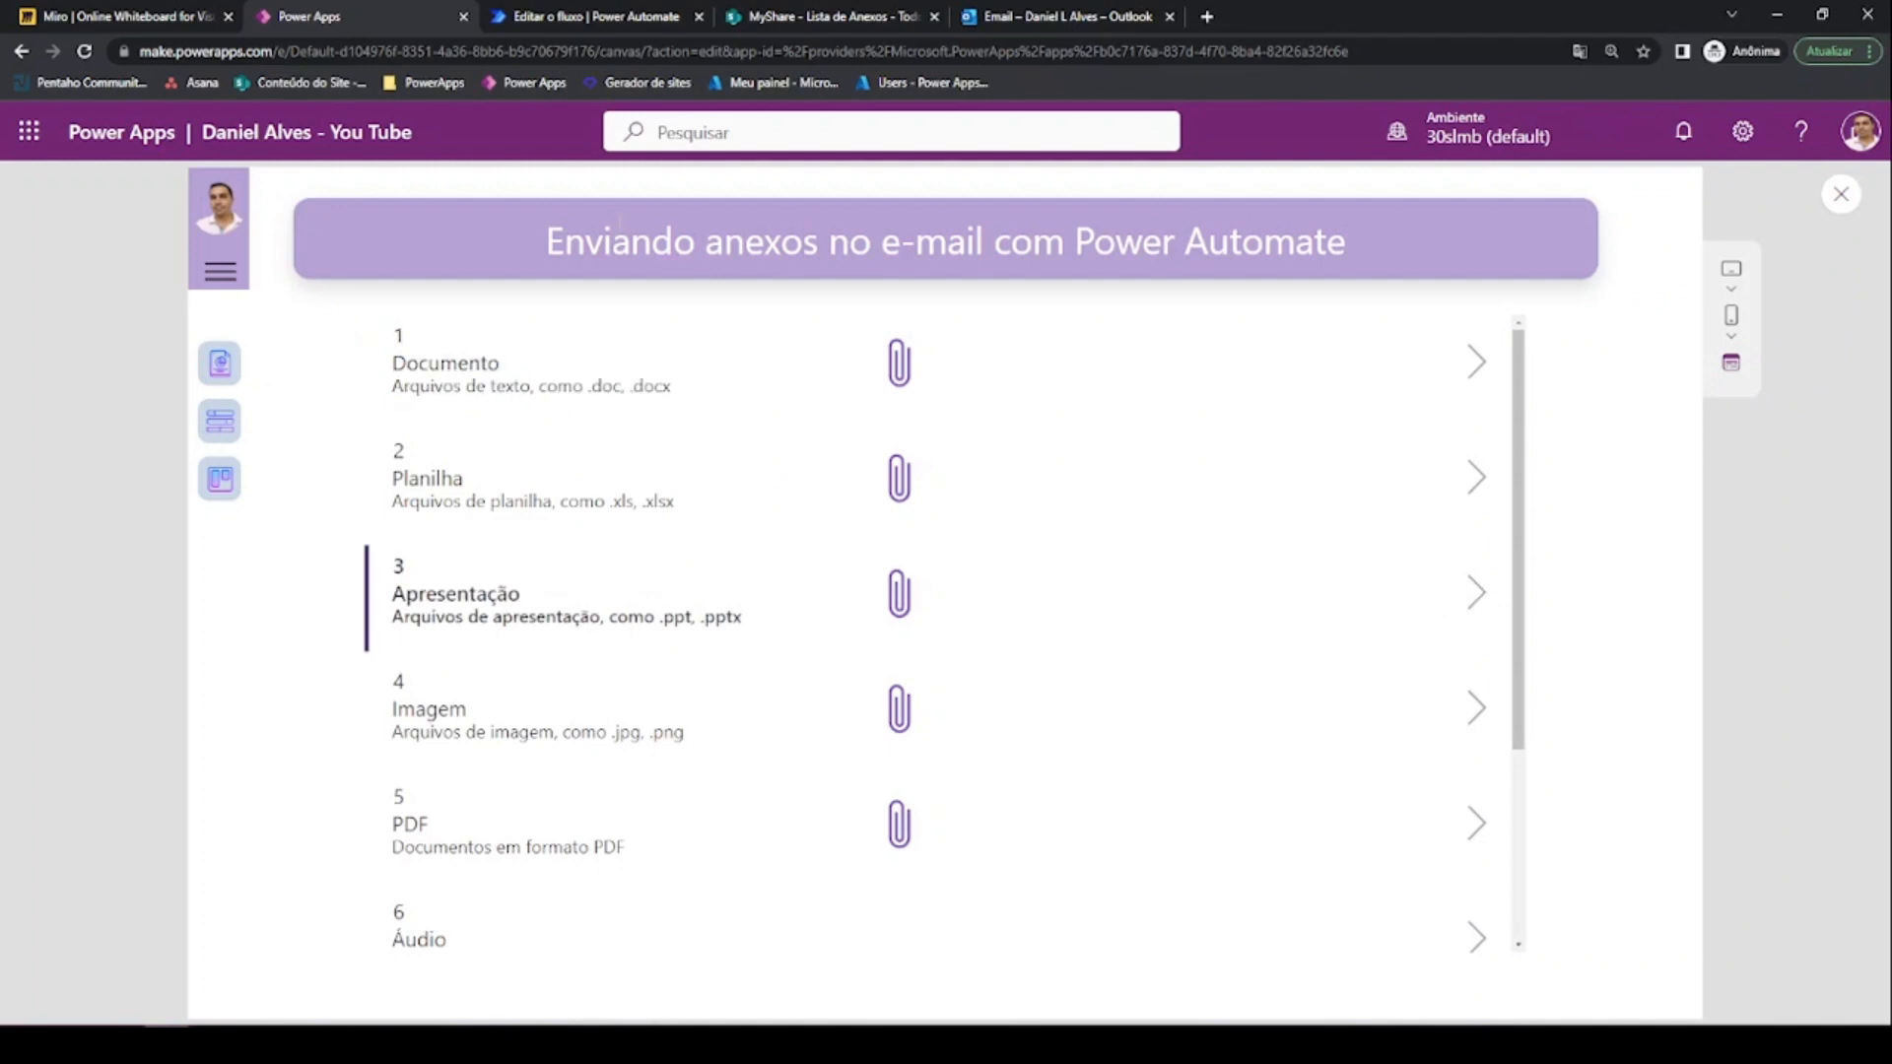
pyautogui.click(1007, 20)
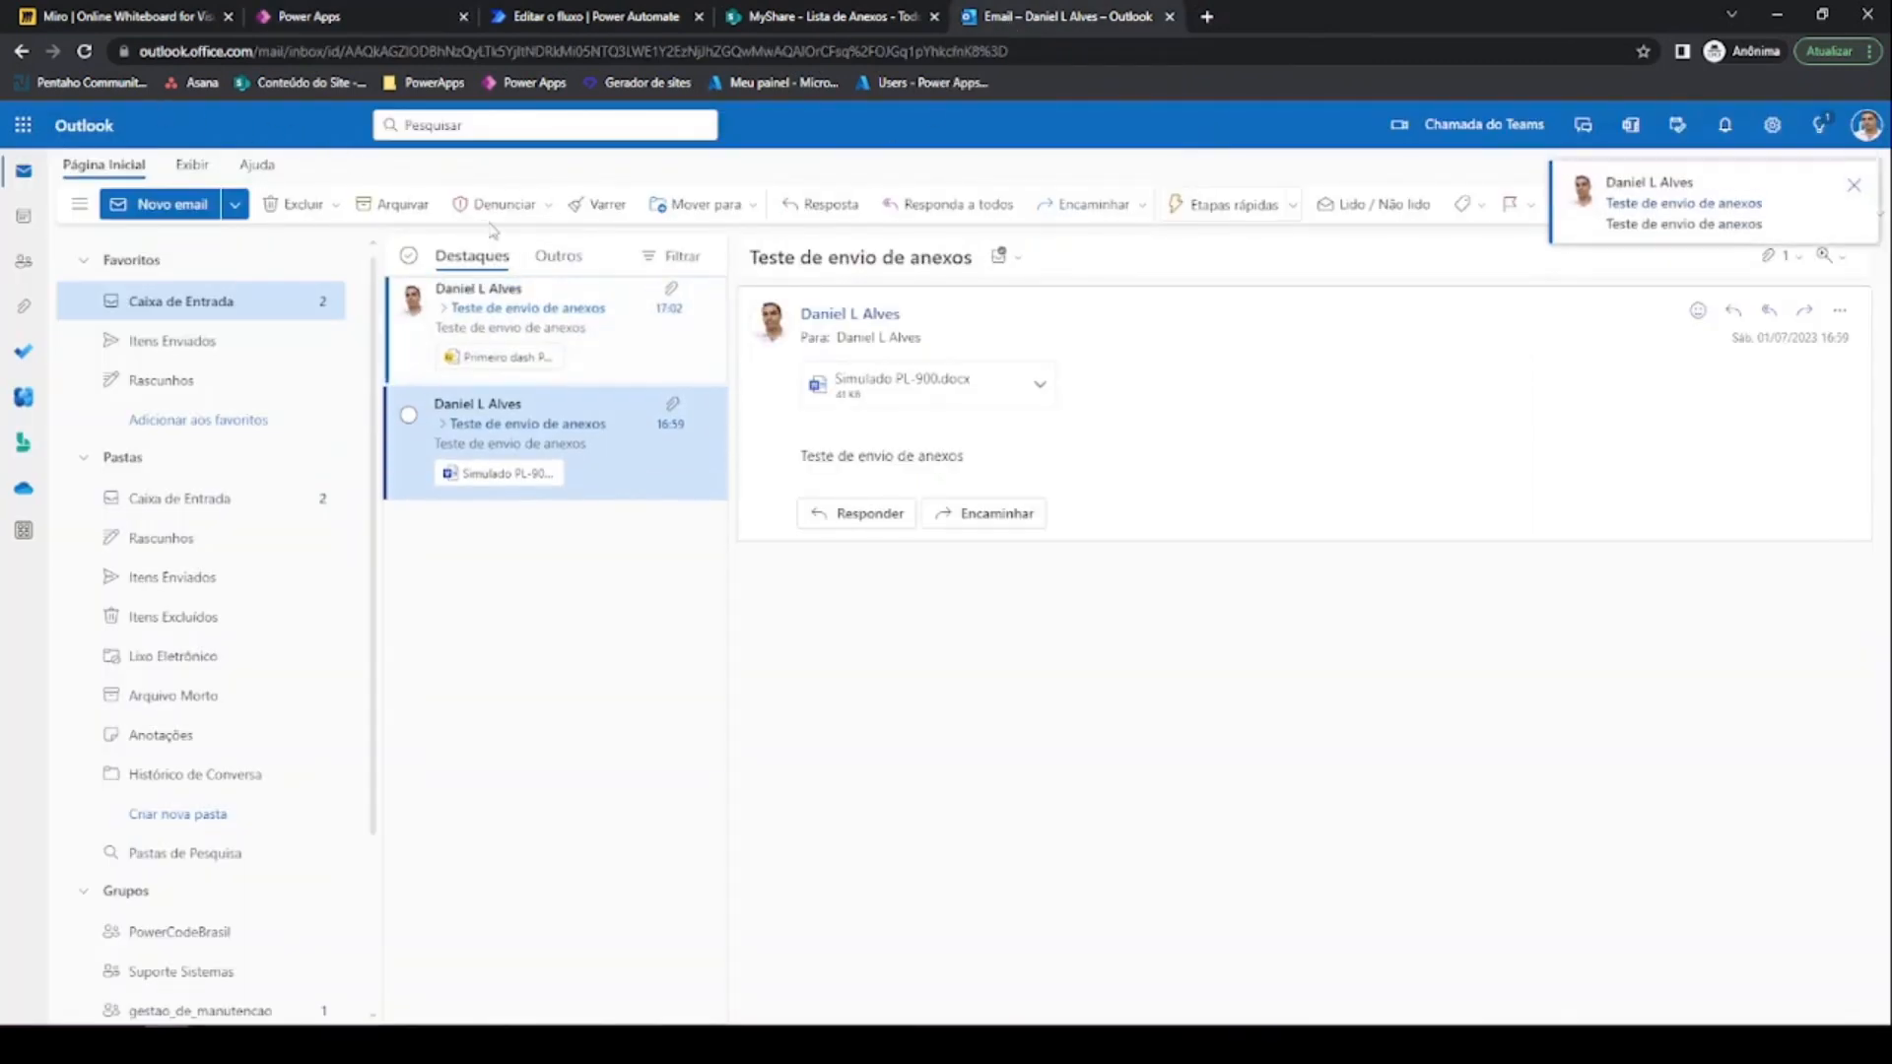
# Open the new 17:02 email carrying Primeiro dash PowerBi.pbix, then return to the Power Apps preview
pyautogui.click(517, 319)
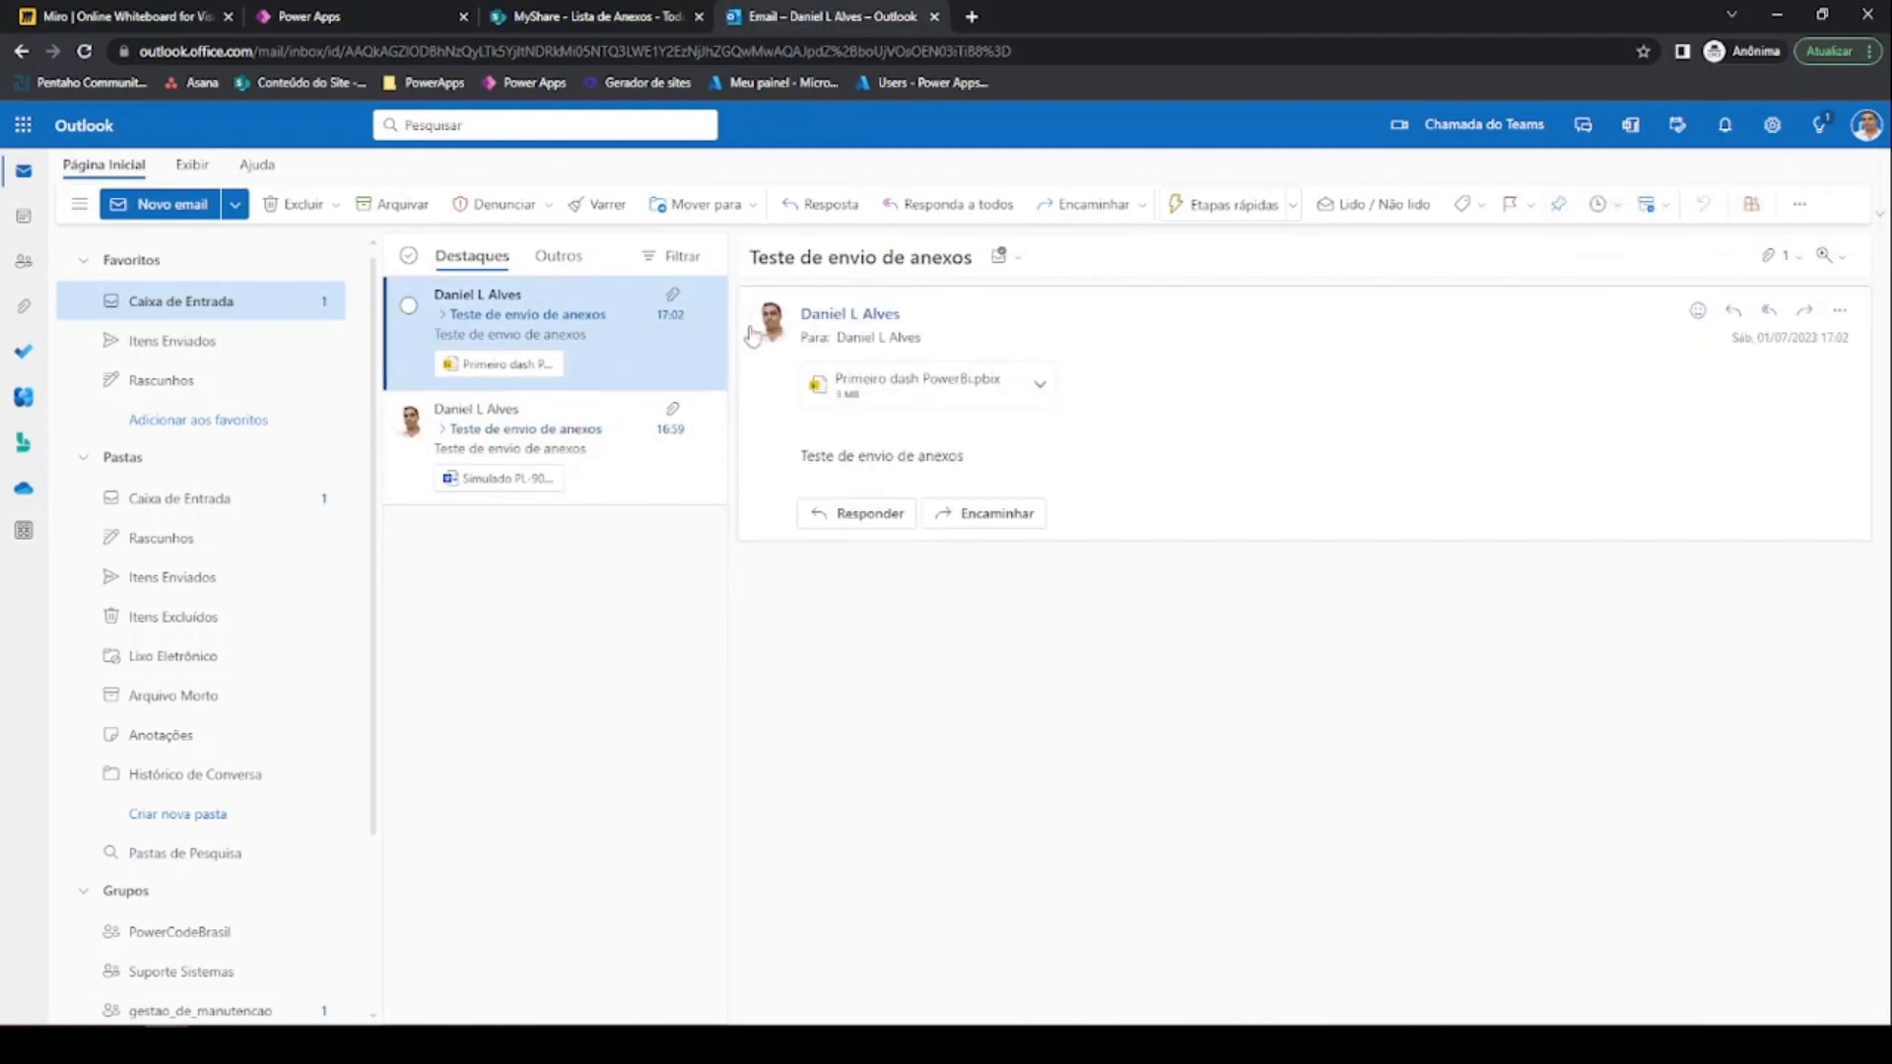
pyautogui.moveTo(408, 22)
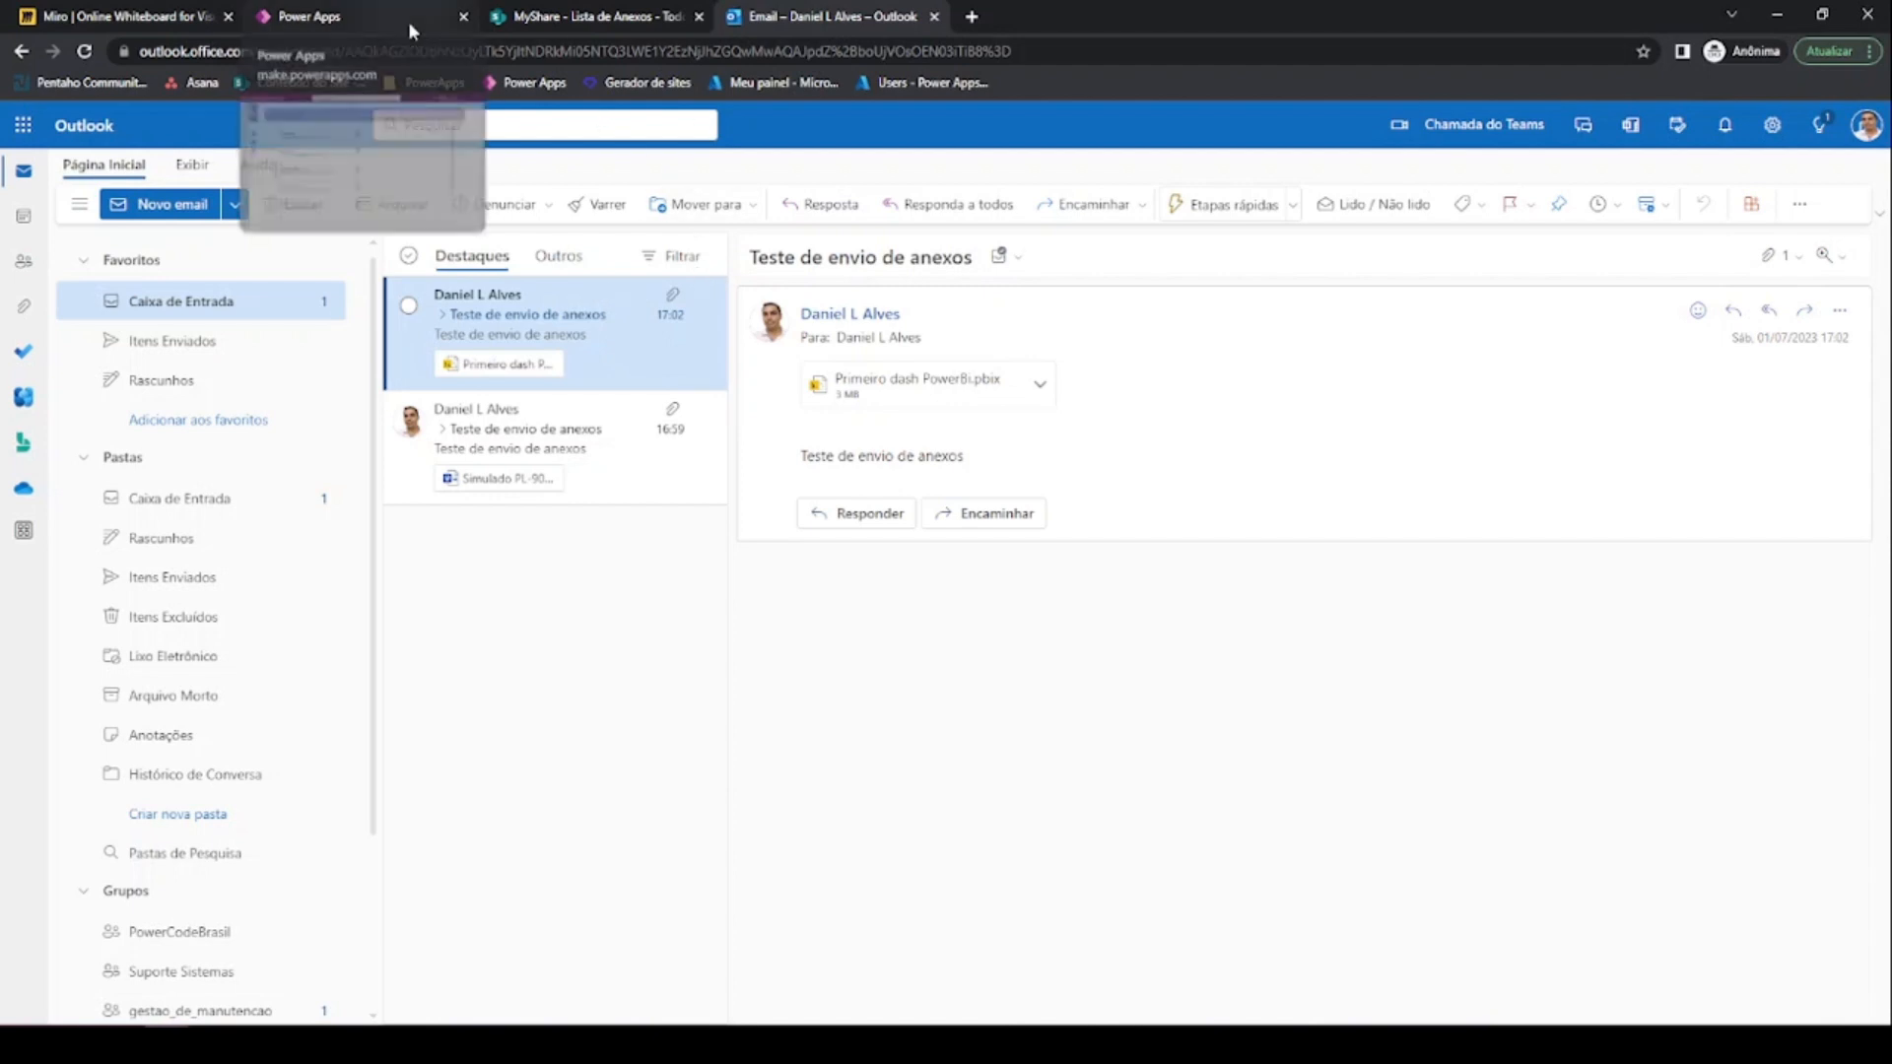
pyautogui.click(408, 22)
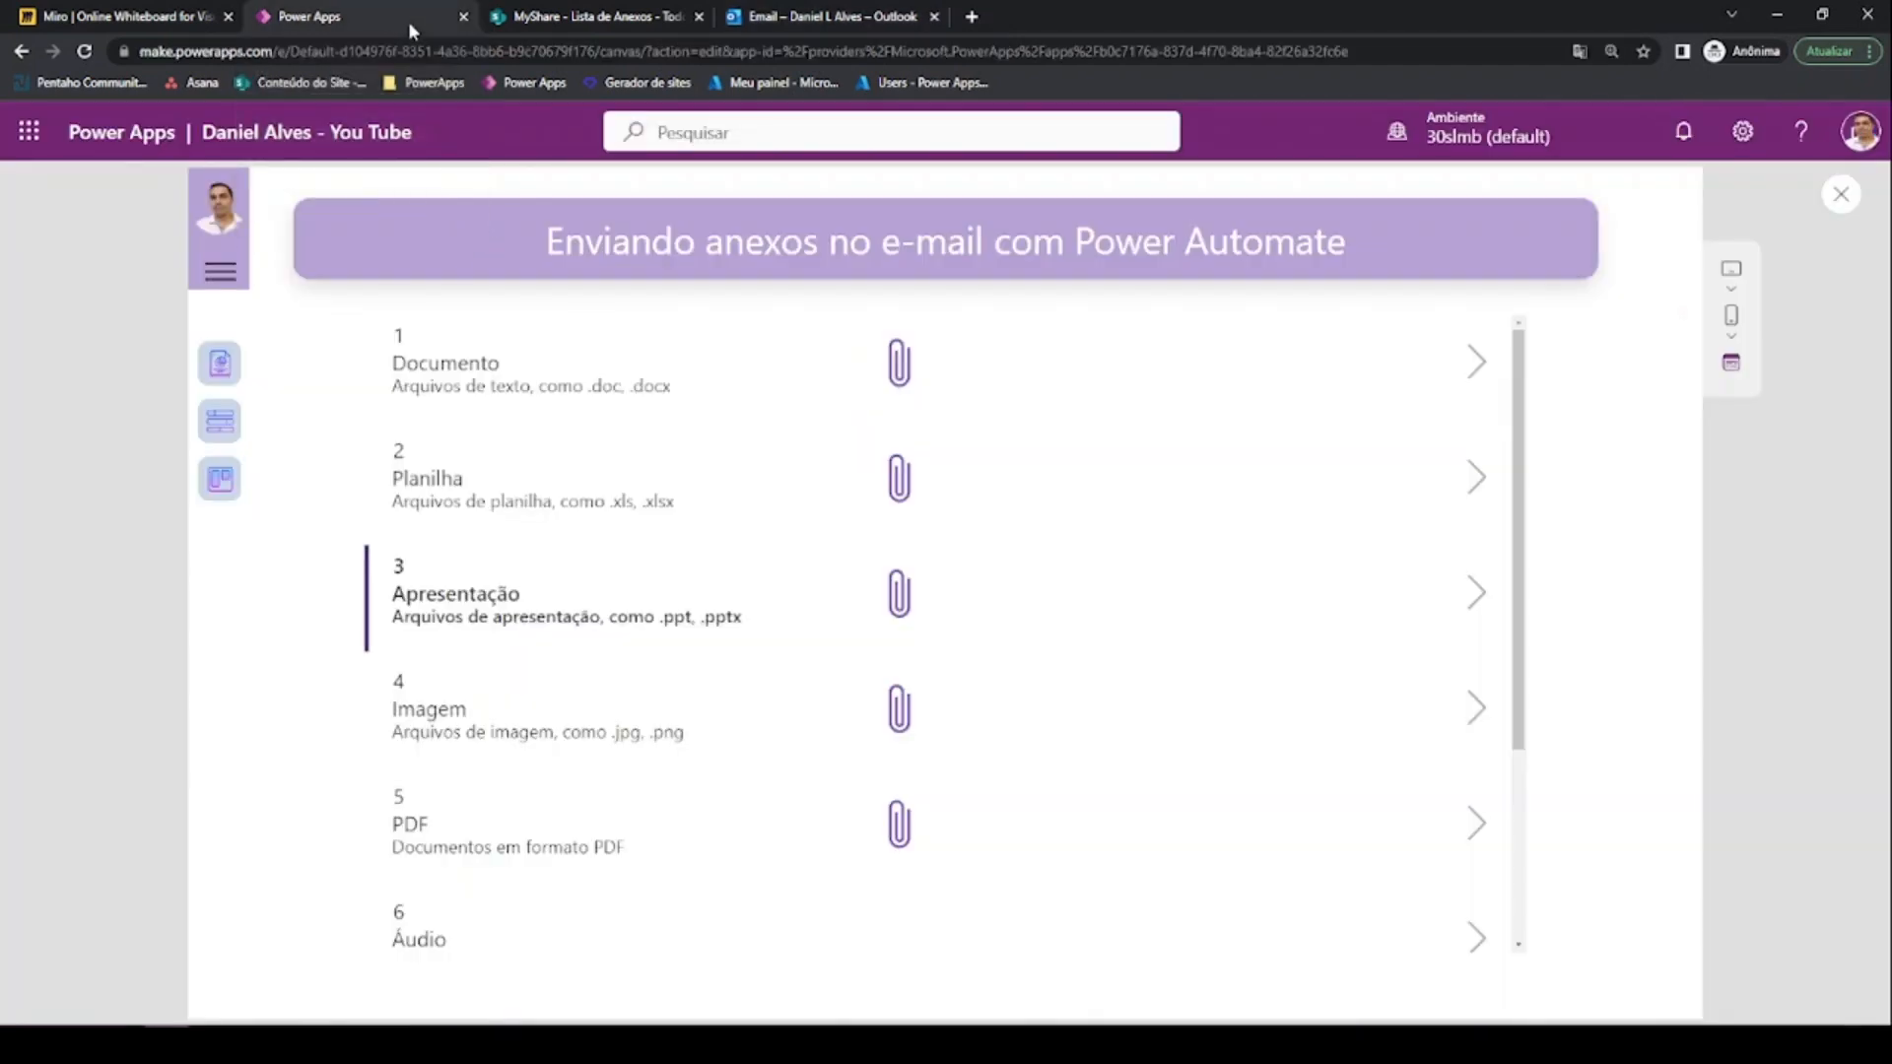
# Scroll the gallery down to row 8 Diversos, then view the MyShare 'Lista de Anexos' list
pyautogui.scroll(-3, 769, 611)
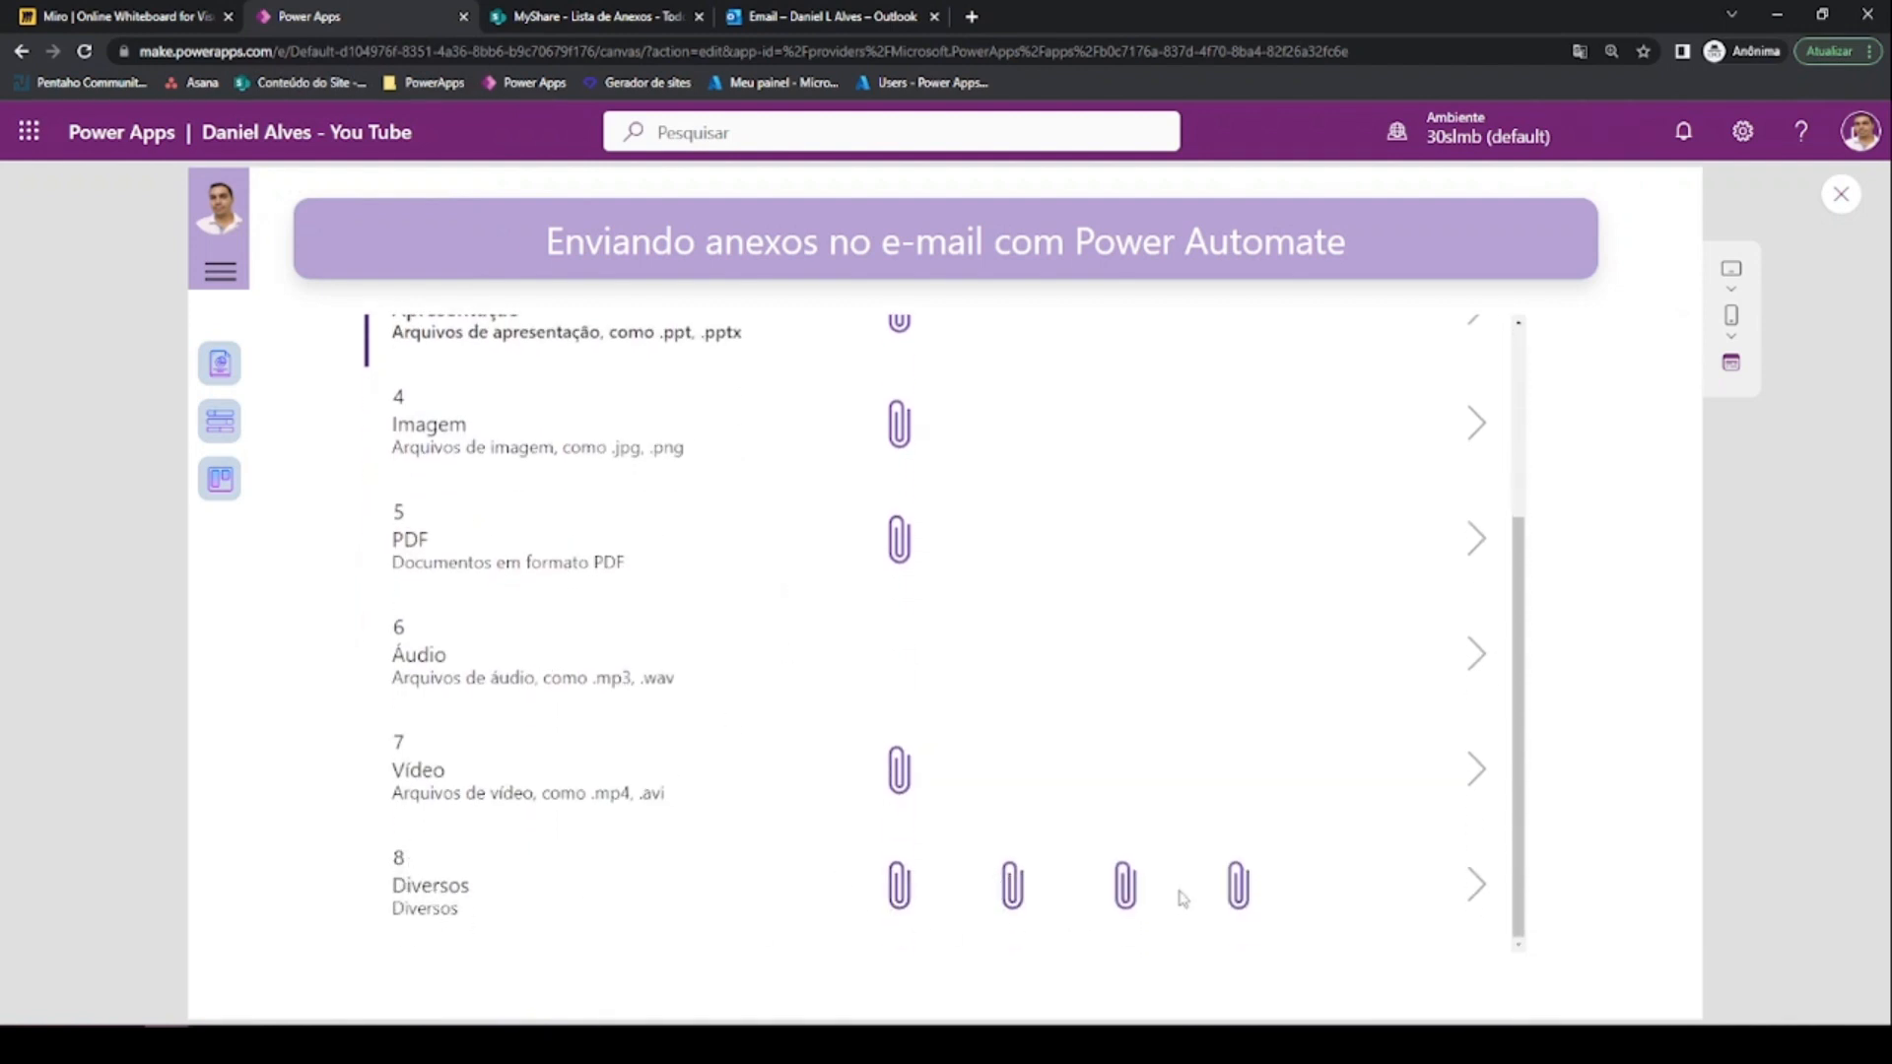
pyautogui.click(680, 14)
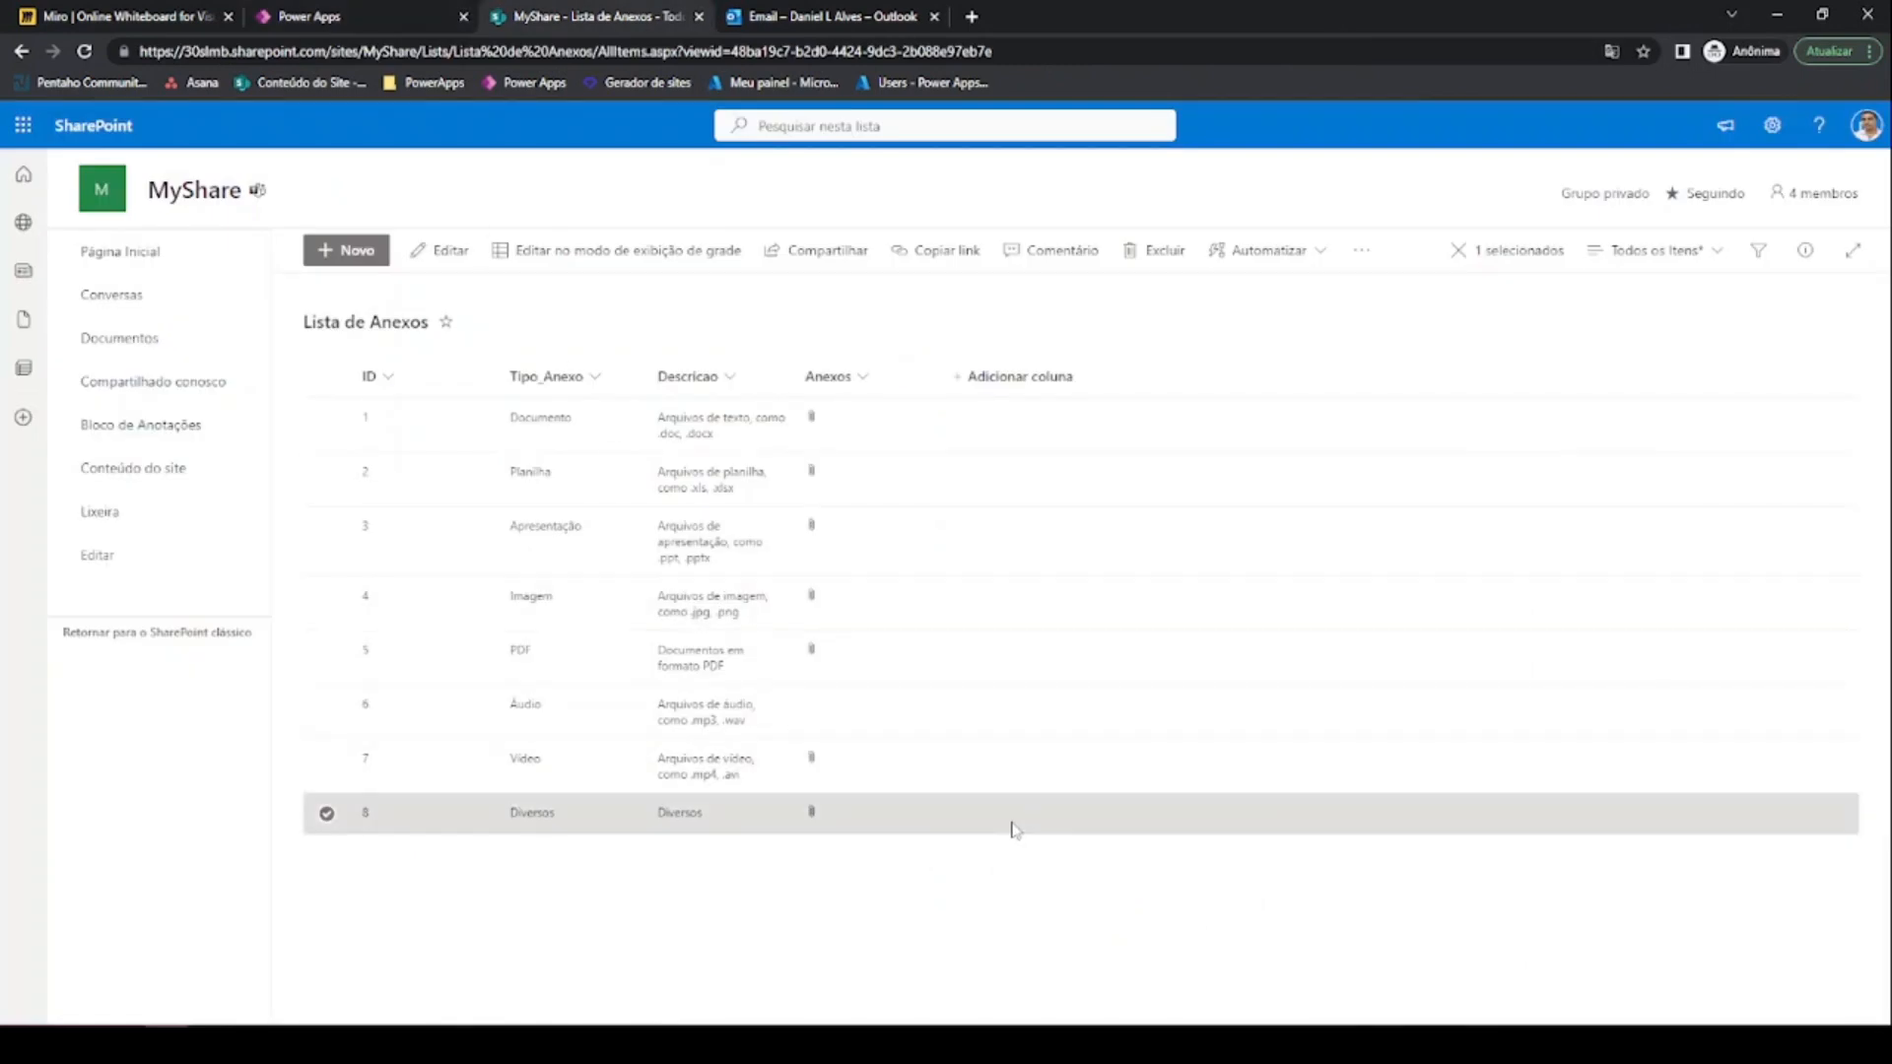
# Check the Diversos item's four attached files in SharePoint, then return to Power Apps
pyautogui.click(1013, 830)
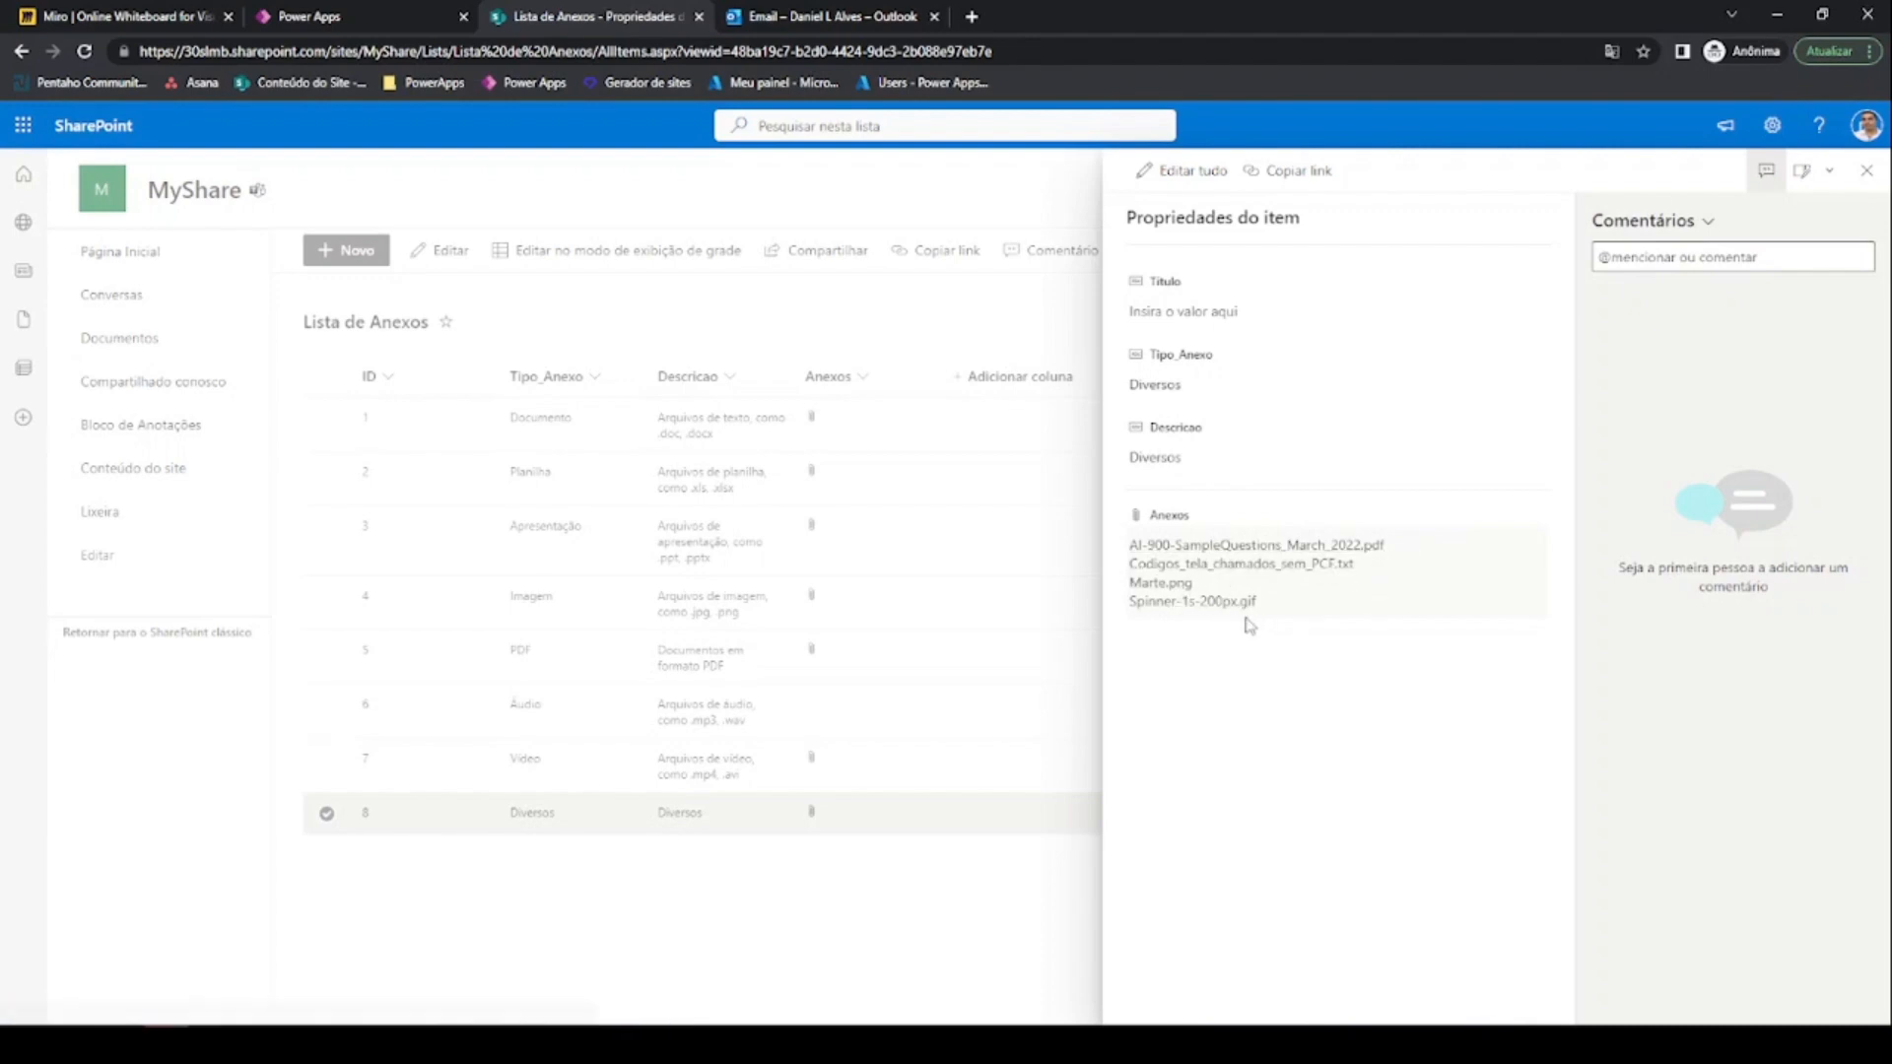
pyautogui.click(388, 12)
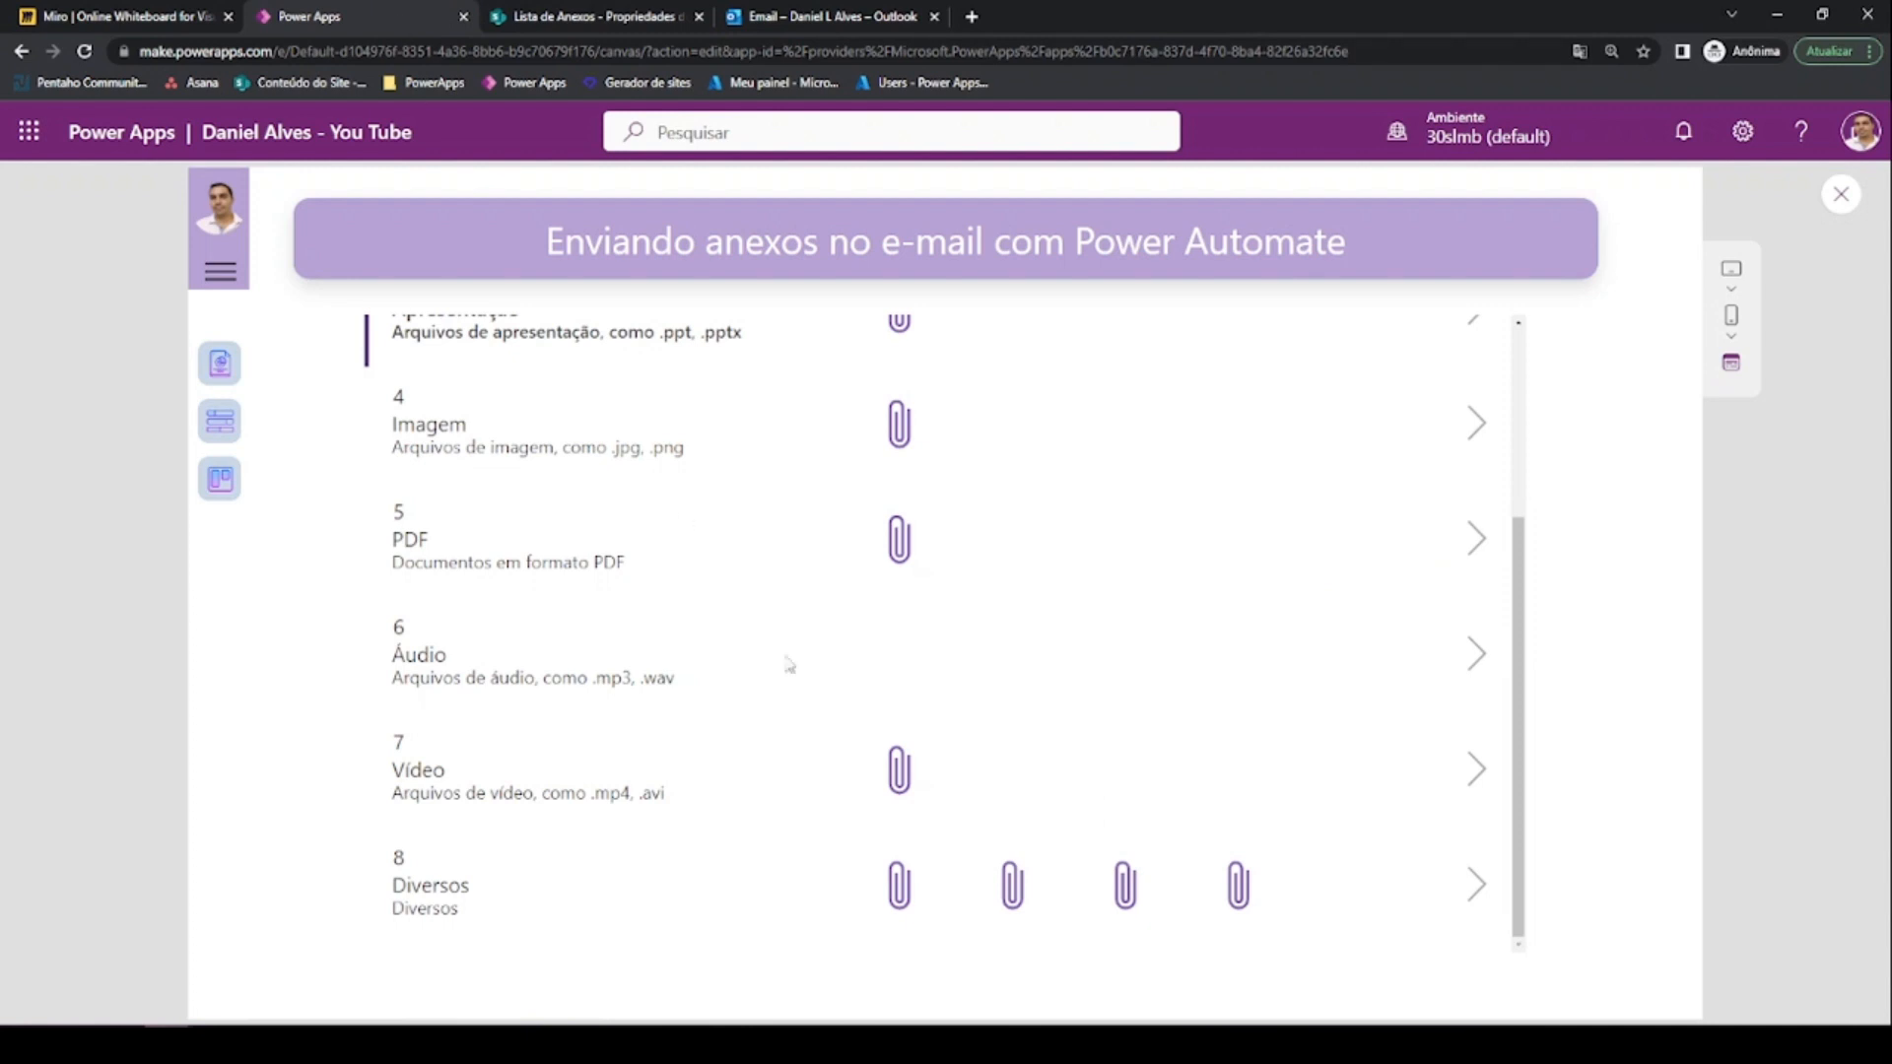
# Run the email flow for Diversos, then check Outlook for its four-attachment email
pyautogui.click(1476, 907)
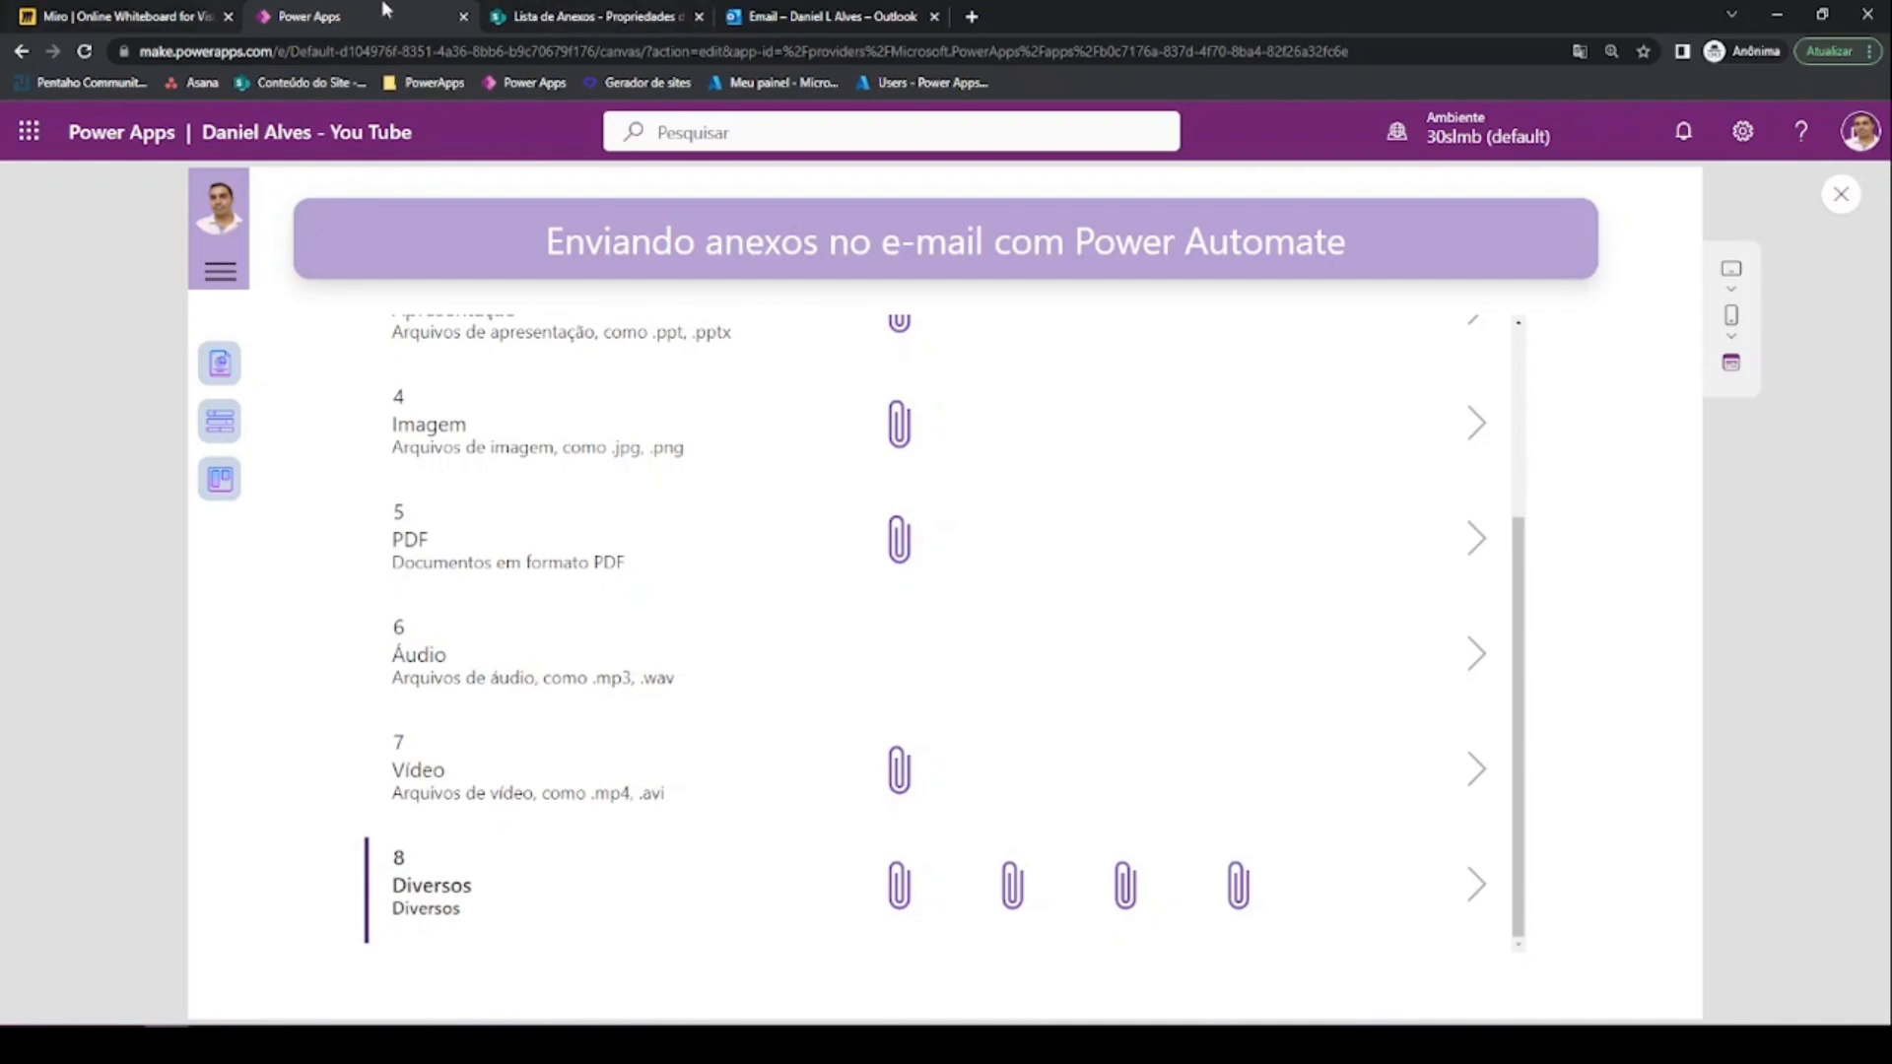
pyautogui.click(755, 20)
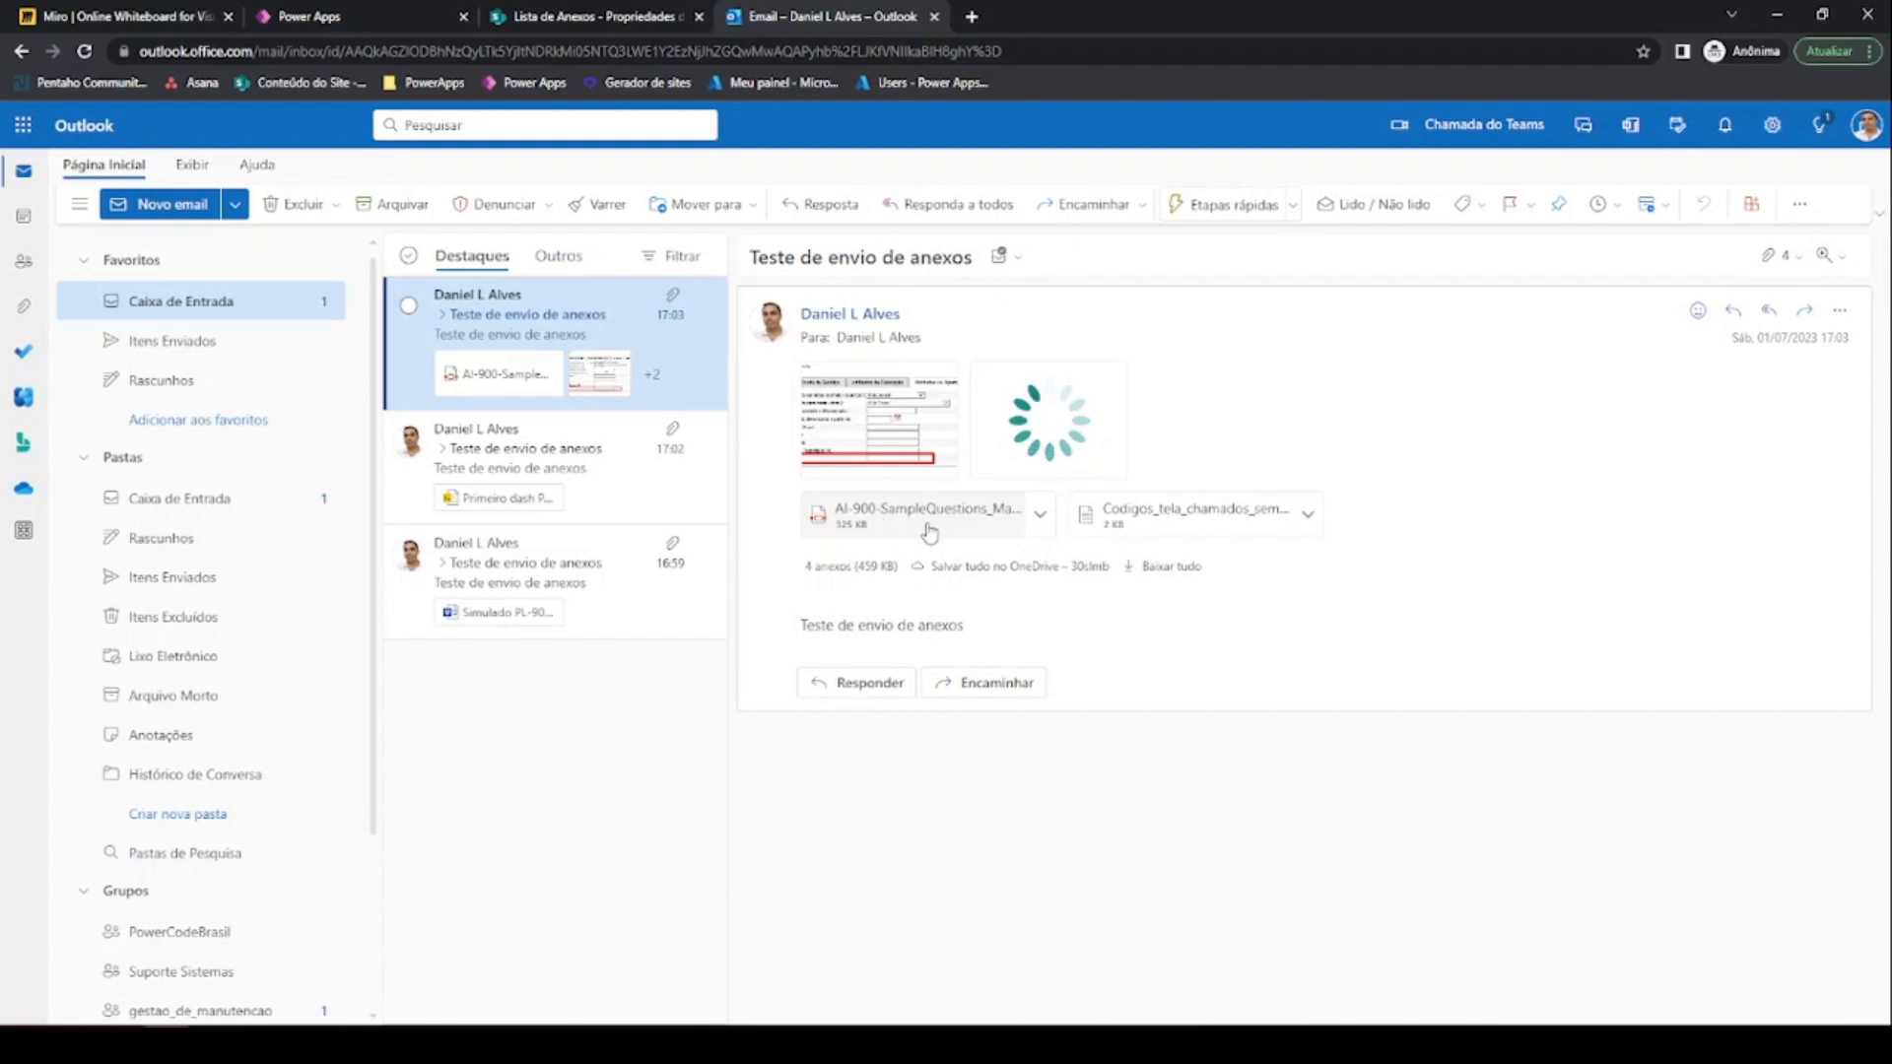
pyautogui.click(1175, 526)
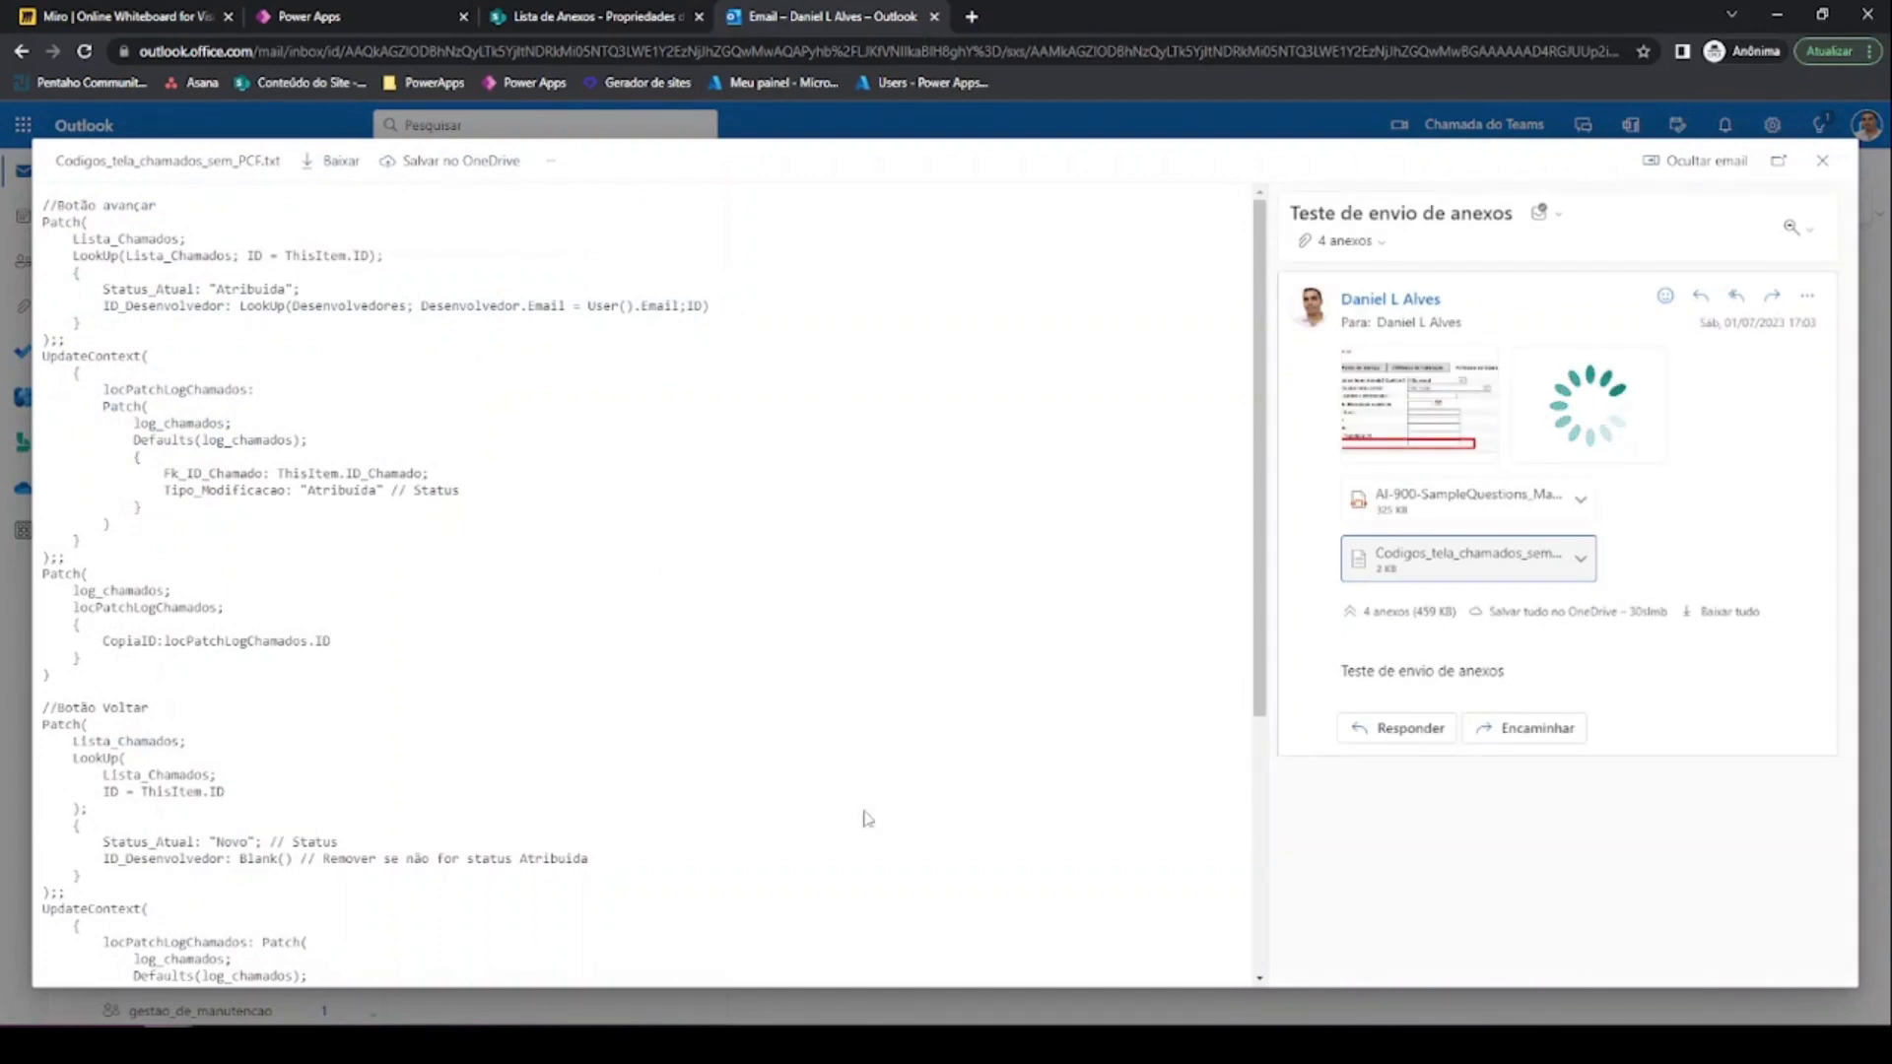
pyautogui.click(1822, 162)
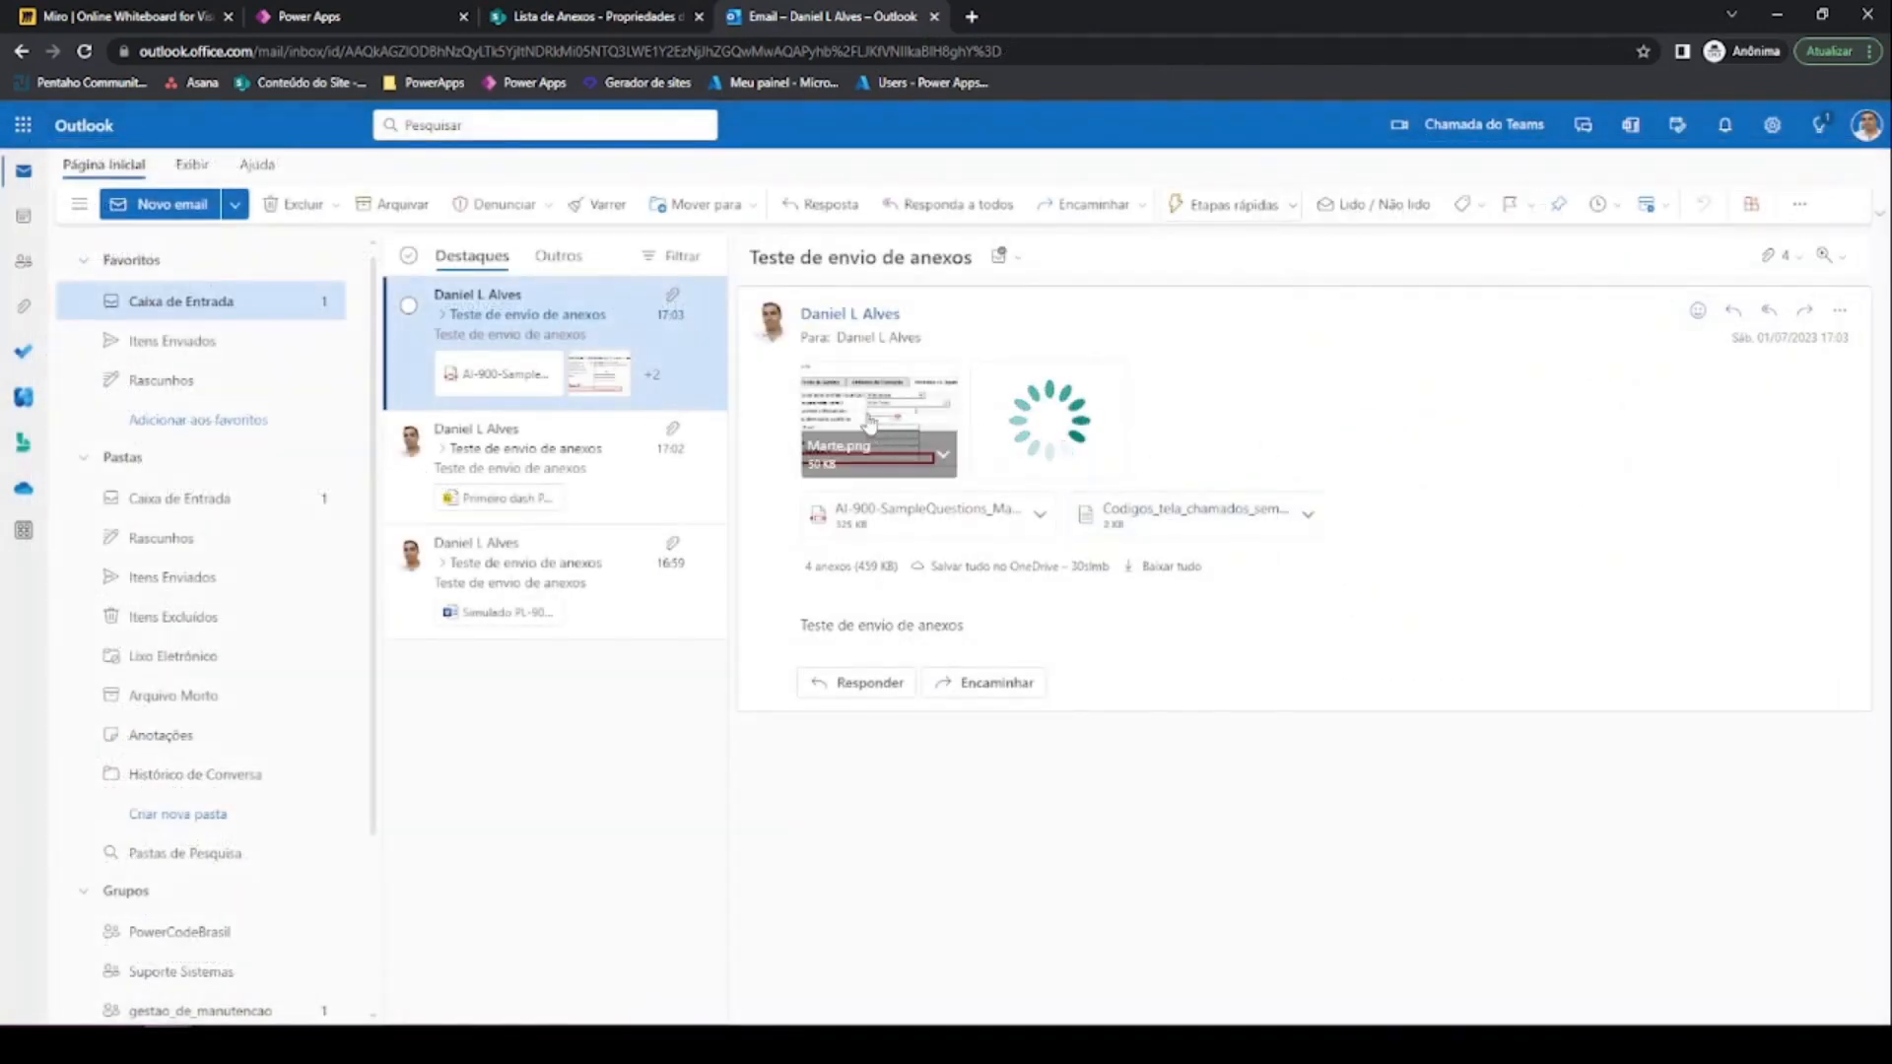
pyautogui.click(898, 445)
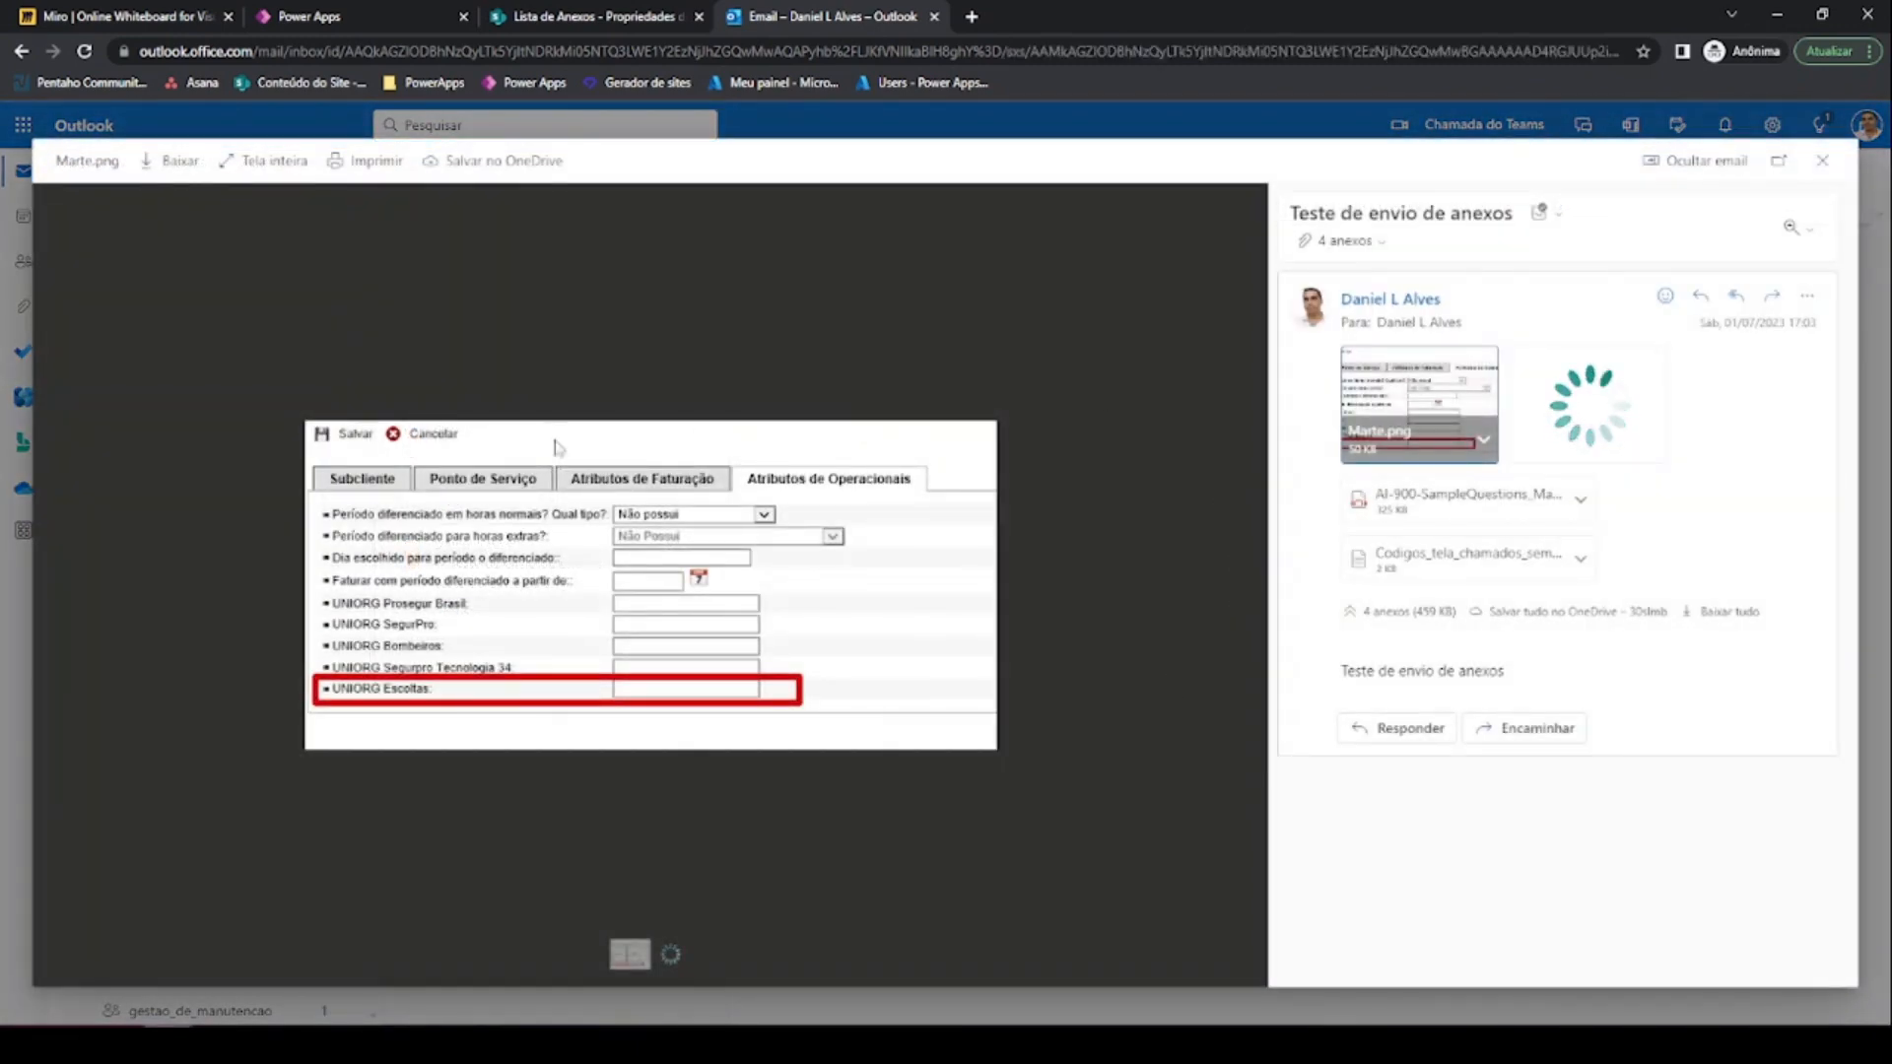
pyautogui.click(1821, 162)
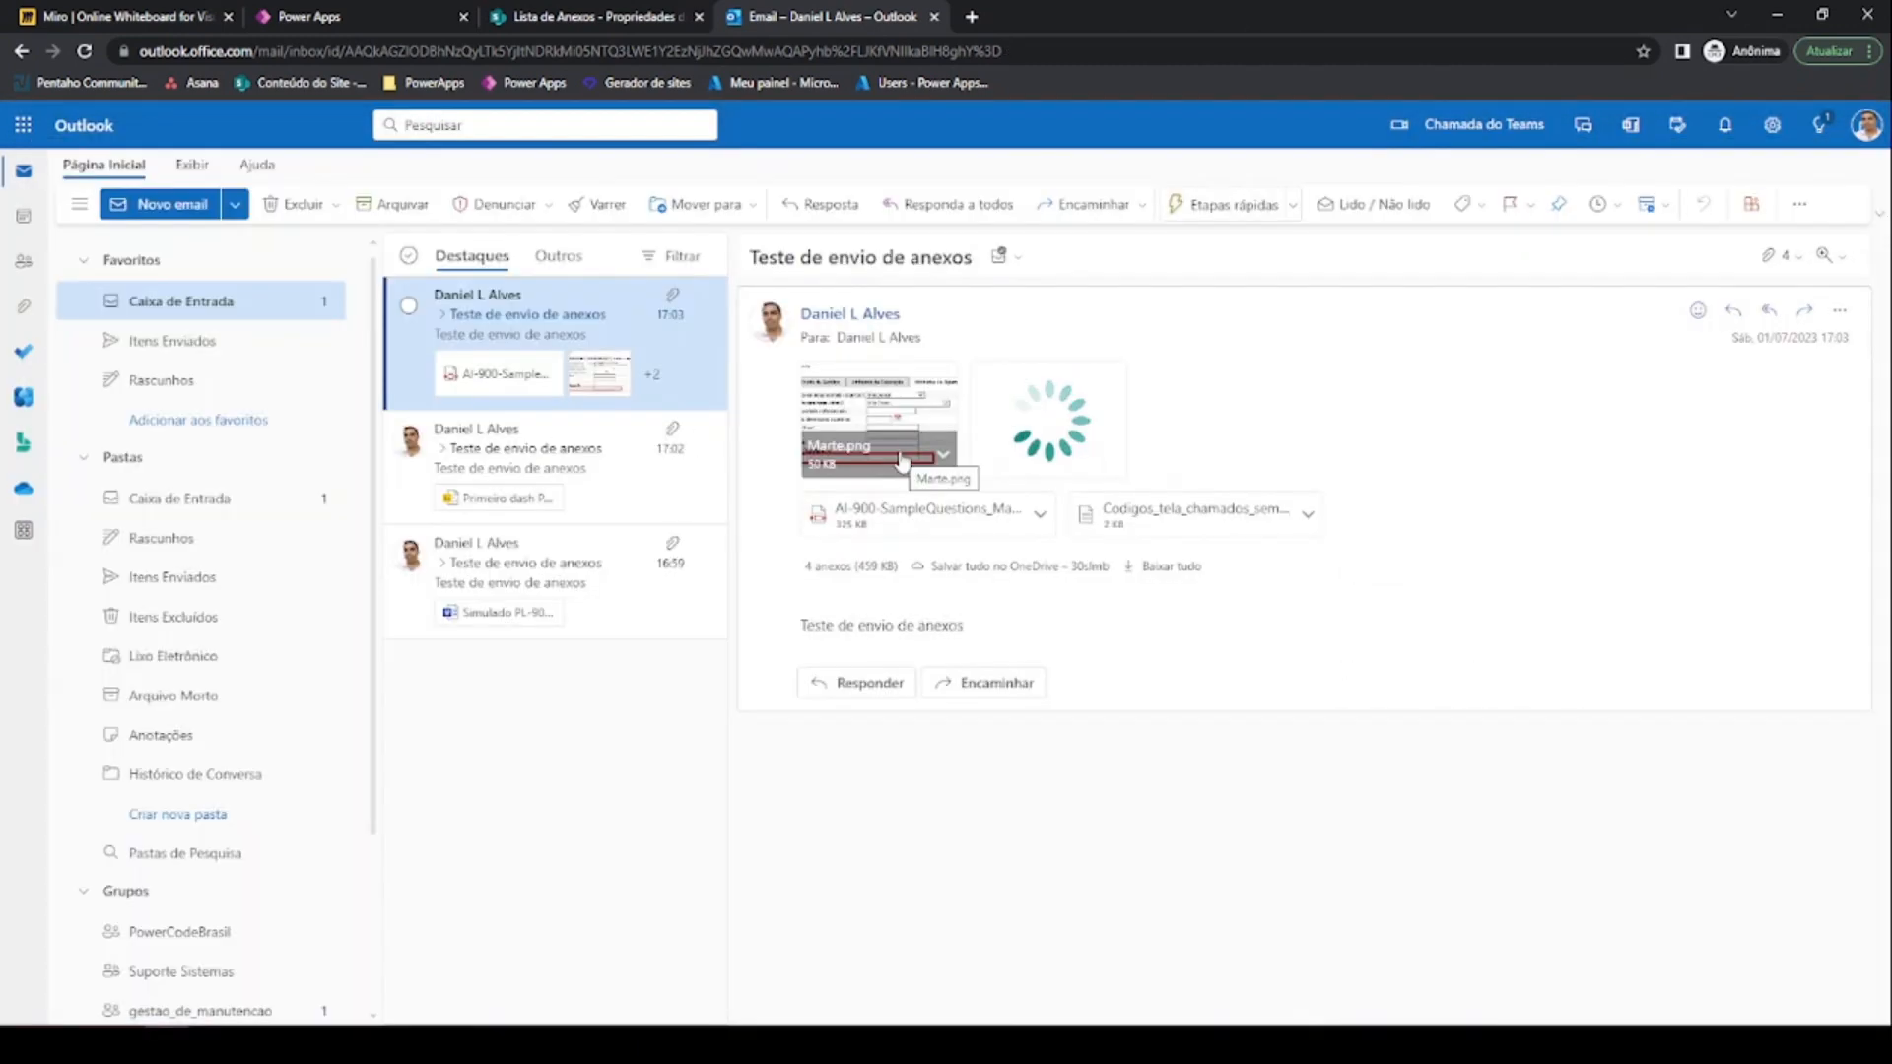